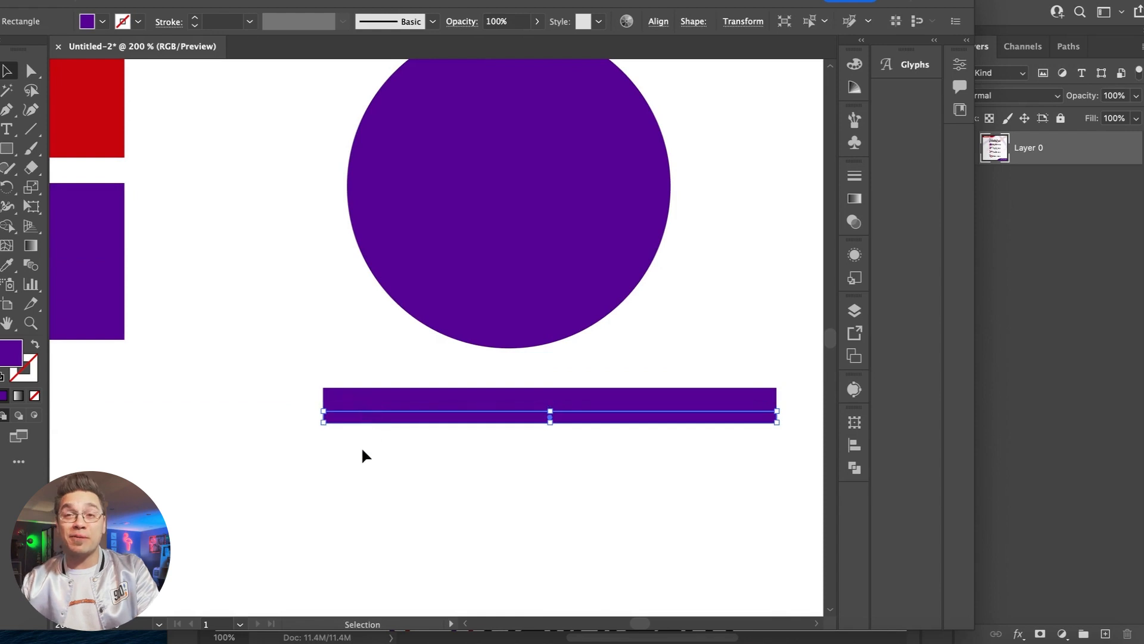
- Thicken the lower purple bar under the circle, then duplicate it further down and make the copy thicker still
{"action": "left_click_drag", "start_coordinate": [550, 422], "coordinate": [553, 438]}
{"action": "left_click_drag", "start_coordinate": [381, 427], "coordinate": [381, 471]}
{"action": "left_click_drag", "start_coordinate": [550, 483], "coordinate": [551, 502]}
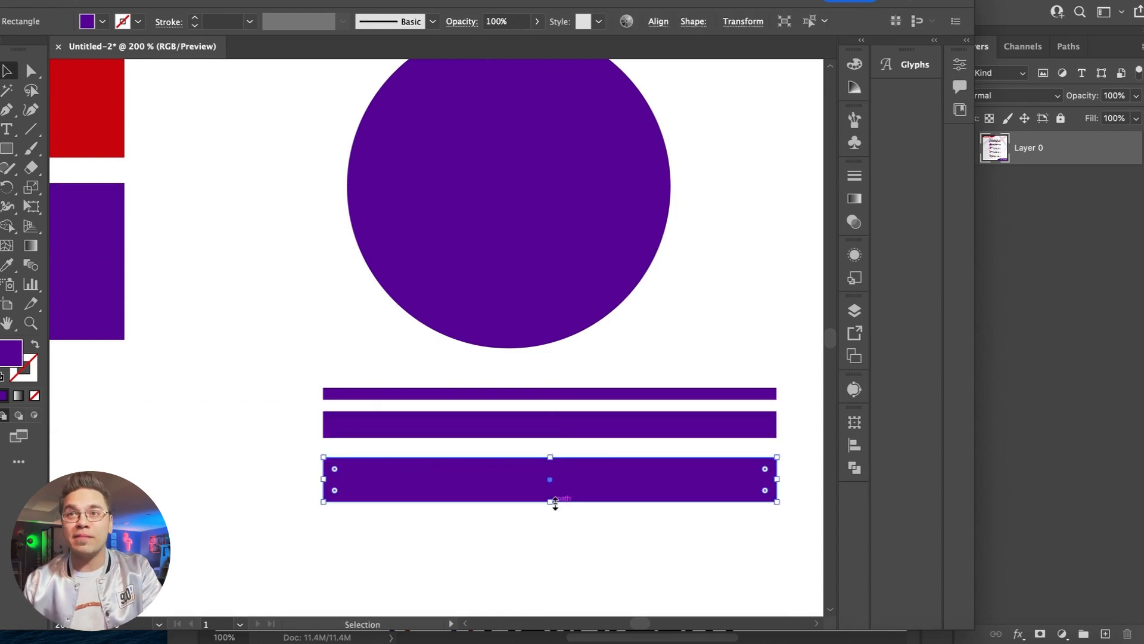
- Add two progressively thinner copies of the top bar above it, just beneath the circle
{"action": "left_click_drag", "start_coordinate": [538, 399], "coordinate": [468, 376]}
{"action": "left_click_drag", "start_coordinate": [550, 379], "coordinate": [435, 333]}
{"action": "left_click", "coordinate": [635, 326]}
{"action": "key", "text": "super+equal"}
{"action": "key", "text": "super+equal"}
{"action": "key", "text": "super+equal"}
{"action": "key", "text": "super+equal"}
{"action": "key", "text": "super+equal"}
{"action": "left_click", "coordinate": [493, 390]}
{"action": "key", "text": "super+minus"}
{"action": "key", "text": "super+minus"}
{"action": "key", "text": "super+minus"}
{"action": "key", "text": "super+minus"}
{"action": "key", "text": "super+minus"}
- Adjust the vertical gaps so the five bars of increasing thickness are spaced evenly
{"action": "left_click_drag", "start_coordinate": [542, 335], "coordinate": [503, 357]}
{"action": "left_click", "coordinate": [542, 362], "text": "shift"}
{"action": "key", "text": "super+equal"}
{"action": "key", "text": "super+equal"}
{"action": "left_click", "coordinate": [502, 405]}
{"action": "left_click", "coordinate": [535, 358], "text": "shift"}
{"action": "left_click_drag", "start_coordinate": [513, 404], "coordinate": [512, 402]}
{"action": "left_click", "coordinate": [503, 467], "text": "shift"}
{"action": "left_click_drag", "start_coordinate": [503, 466], "coordinate": [503, 474]}
{"action": "key", "text": "super+minus"}
{"action": "key", "text": "super+minus"}
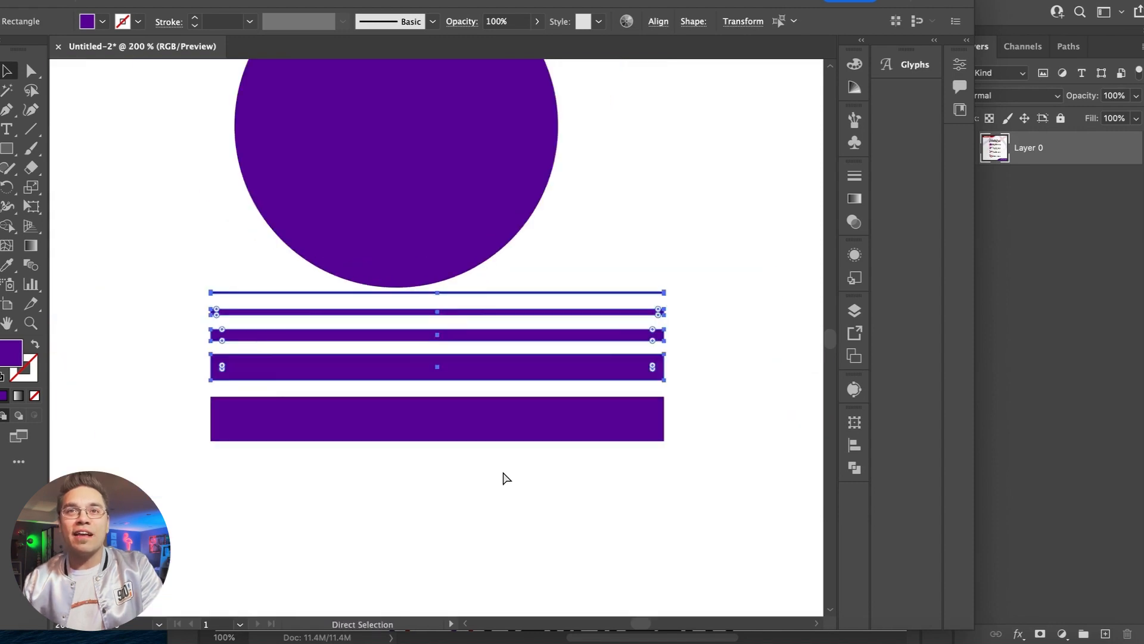
- Fill all five bars with white and group them
{"action": "key", "text": "super+minus"}
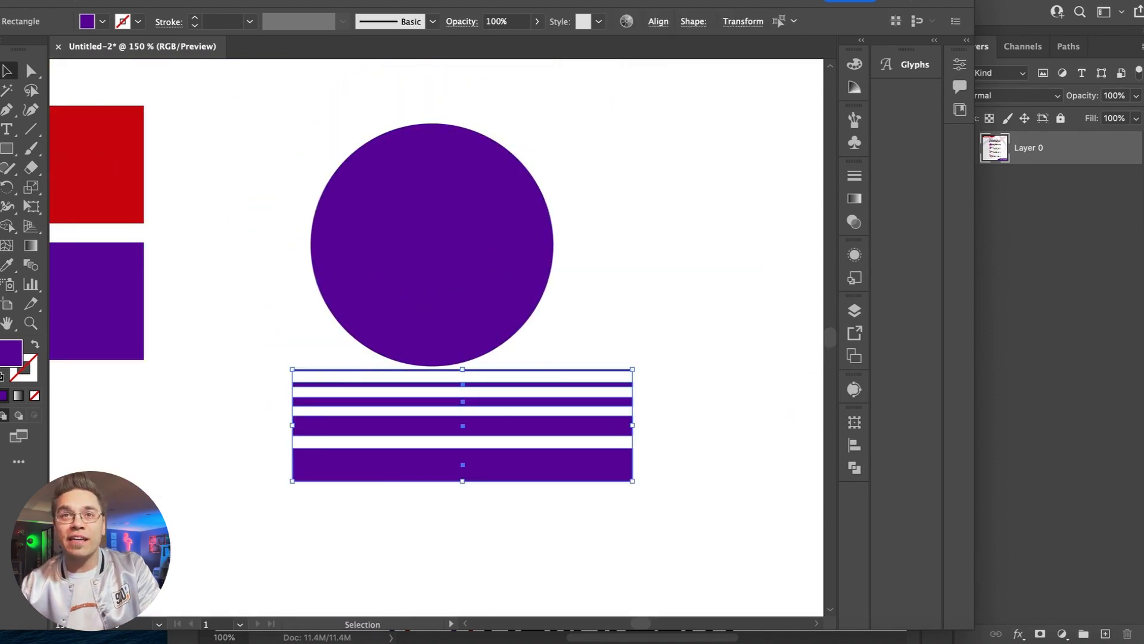
{"action": "left_click", "coordinate": [103, 22]}
{"action": "left_click", "coordinate": [19, 48]}
{"action": "left_click", "coordinate": [178, 0]}
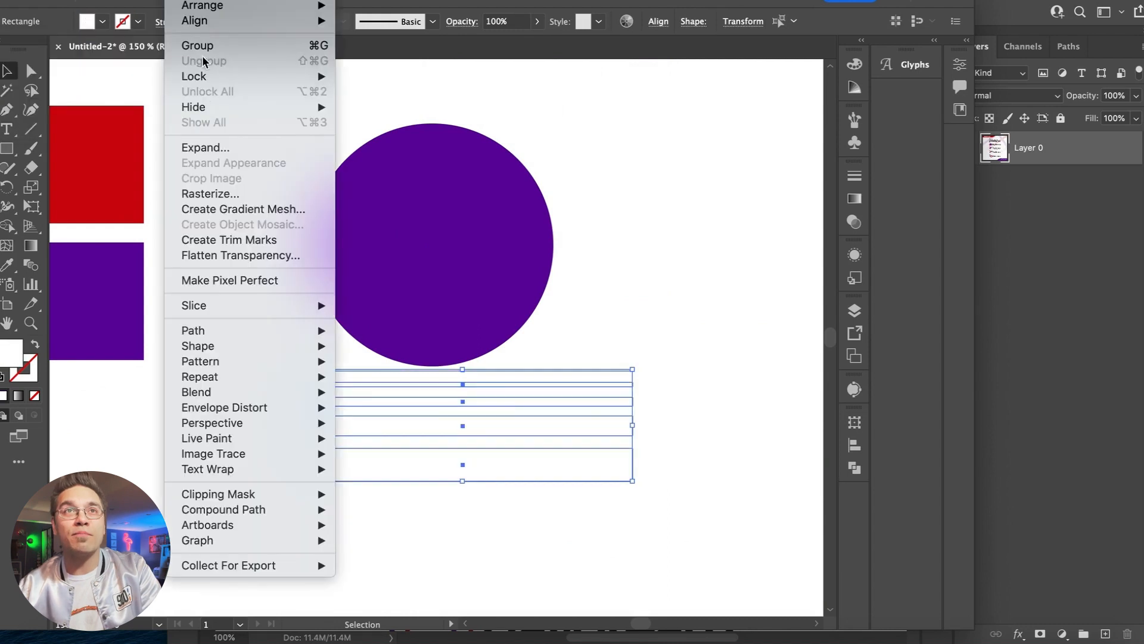
{"action": "left_click", "coordinate": [205, 49]}
- Move the white bar group straight up over the lower half of the purple circle to cut it into stripes
{"action": "left_click_drag", "start_coordinate": [331, 461], "coordinate": [330, 321]}
{"action": "left_click", "coordinate": [297, 429]}
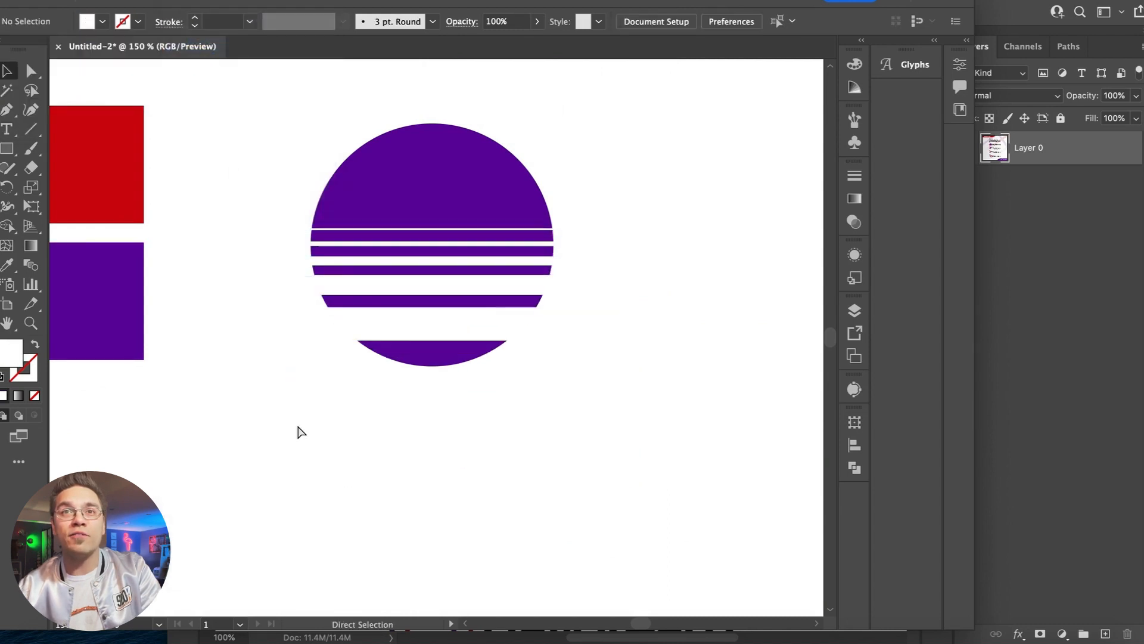
{"action": "key", "text": "super+minus"}
{"action": "key", "text": "super+minus"}
{"action": "key", "text": "super+minus"}
{"action": "key", "text": "super+equal"}
{"action": "key", "text": "super+equal"}
{"action": "left_click_drag", "start_coordinate": [401, 325], "coordinate": [401, 319]}
{"action": "left_click", "coordinate": [411, 381]}
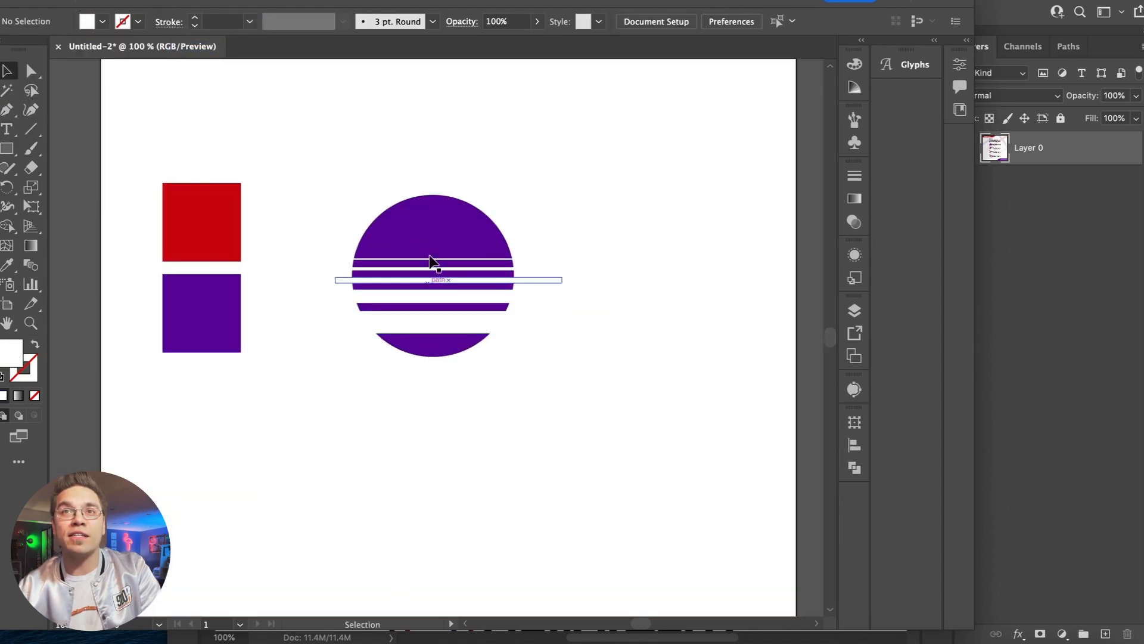
- Align the circle and the white bar group horizontally on their centres
{"action": "left_click", "coordinate": [407, 345]}
{"action": "left_click", "coordinate": [412, 324], "text": "shift"}
{"action": "left_click", "coordinate": [659, 21]}
{"action": "left_click", "coordinate": [513, 69]}
{"action": "left_click_drag", "start_coordinate": [327, 276], "coordinate": [350, 277]}
{"action": "key", "text": "super+z"}
{"action": "left_click", "coordinate": [350, 273]}
{"action": "left_click", "coordinate": [348, 292]}
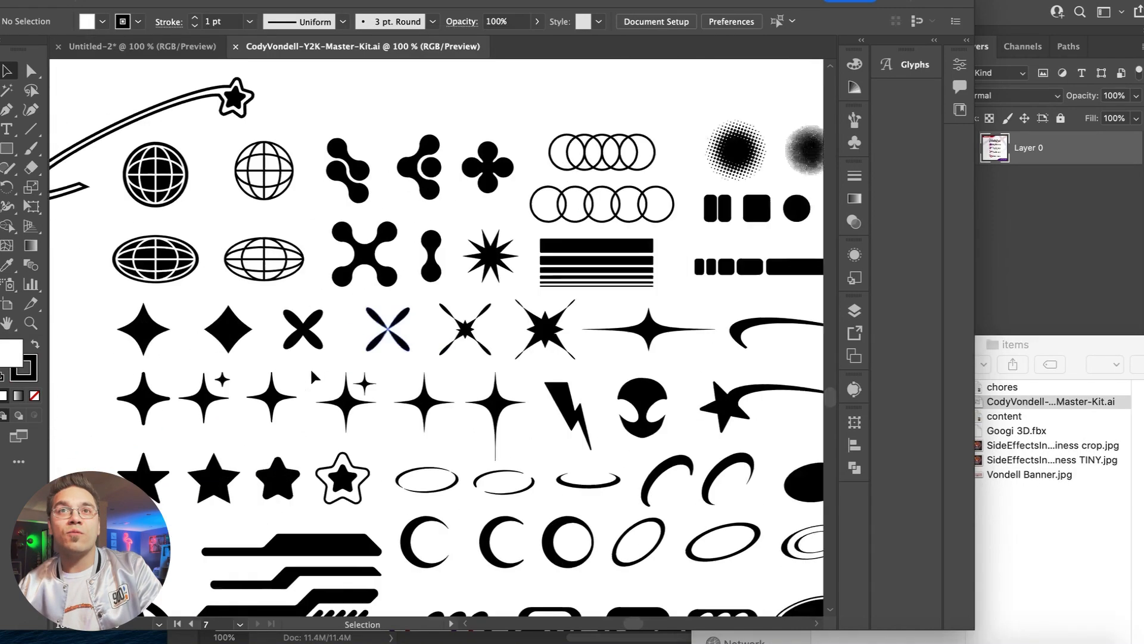
- Copy a four-pointed star from the Y2K Master Kit document, paste it into Untitled-2 and fill it with red
{"action": "left_click", "coordinate": [179, 384]}
{"action": "left_click", "coordinate": [188, 47]}
{"action": "key", "text": "super+v"}
{"action": "left_click", "coordinate": [102, 22]}
{"action": "left_click", "coordinate": [50, 47]}
- Place the star at the circle's upper-left edge and match its fill to the red square
{"action": "left_click_drag", "start_coordinate": [438, 346], "coordinate": [367, 203]}
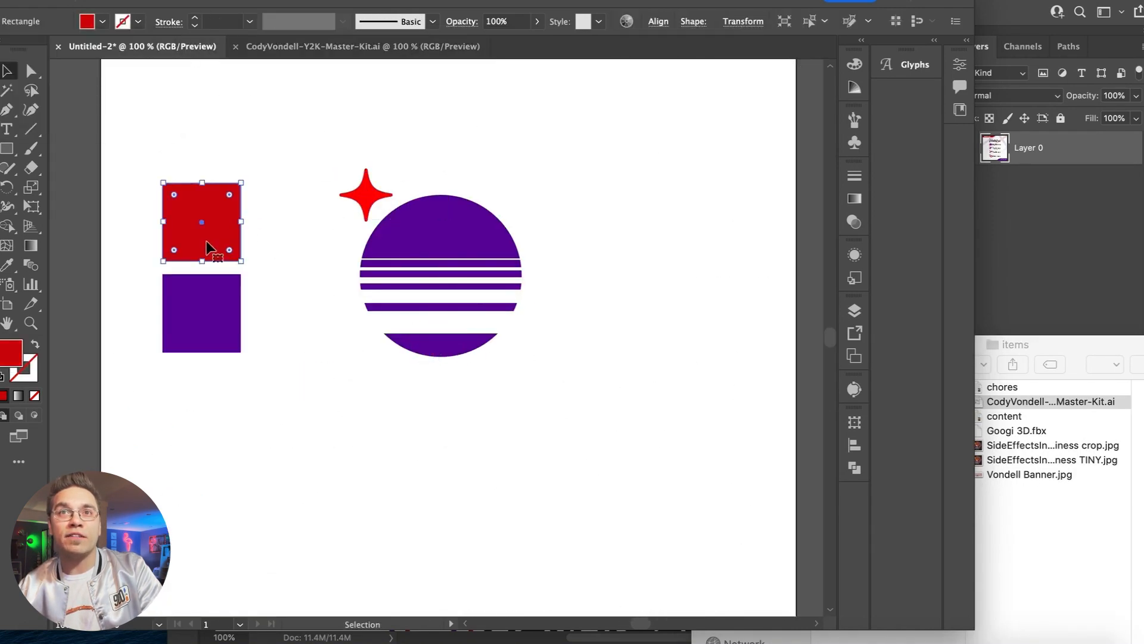
{"action": "left_click", "coordinate": [326, 233]}
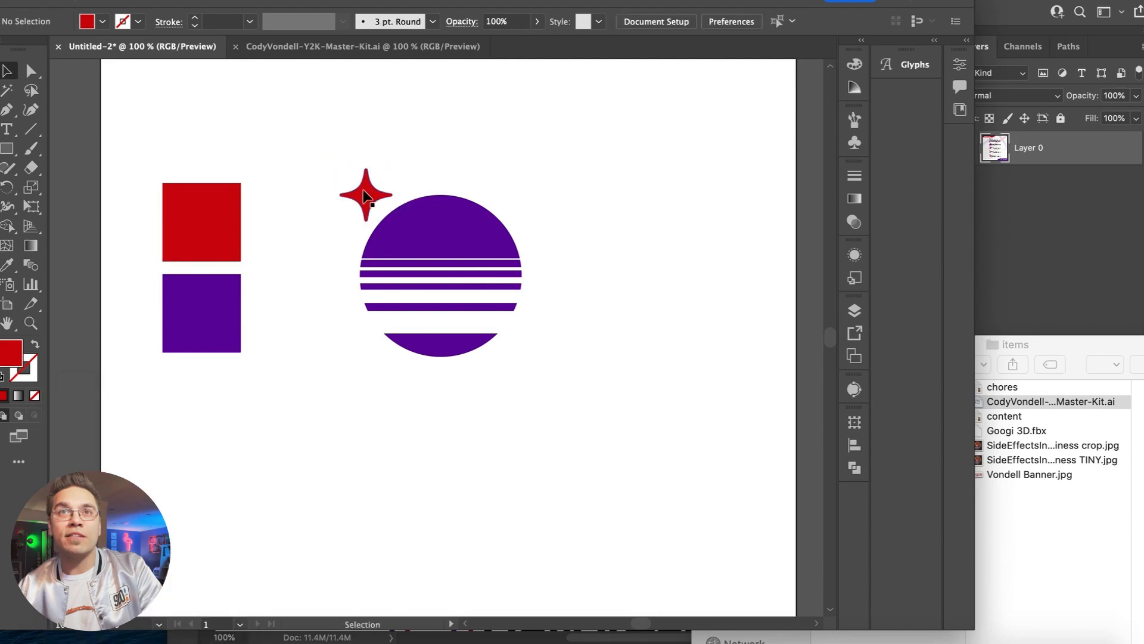
{"action": "left_click", "coordinate": [985, 259]}
{"action": "left_click", "coordinate": [125, 374]}
- Add a line of text reading "Daydream" below the circle
{"action": "key", "text": "t"}
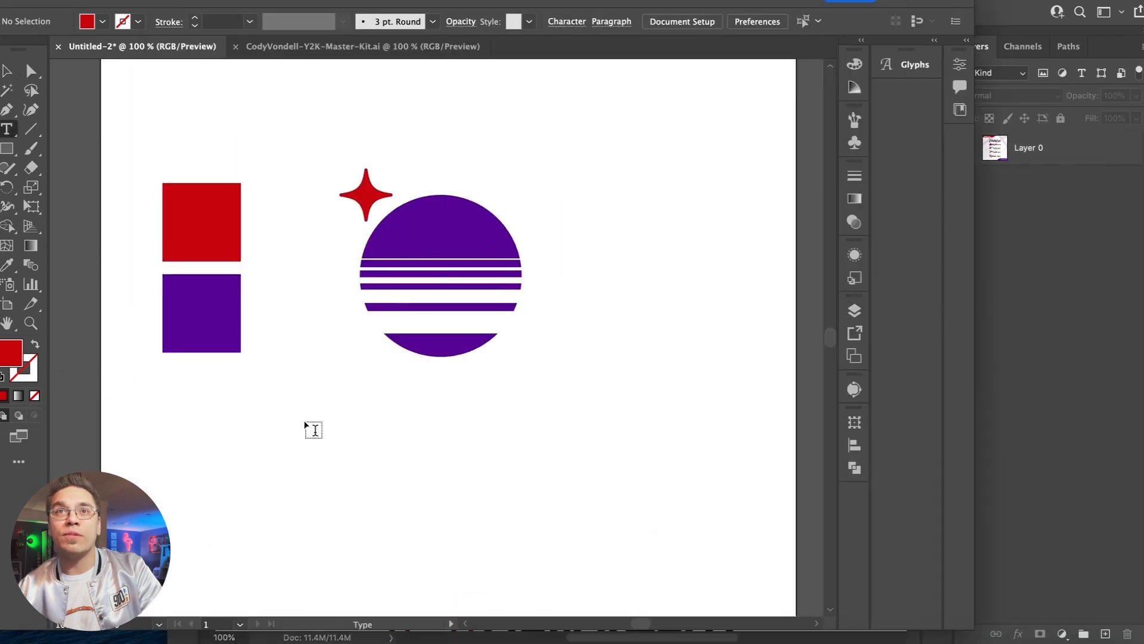
{"action": "left_click", "coordinate": [349, 437]}
{"action": "type", "text": "Daydream"}
- Set the font of the whole Daydream text to ITC Avant Garde Gothic Pro Bold
{"action": "key", "text": "ctrl+a"}
{"action": "key", "text": "ctrl+equal"}
{"action": "key", "text": "ctrl+equal"}
{"action": "key", "text": "ctrl+equal"}
{"action": "key", "text": "ctrl+equal"}
{"action": "key", "text": "ctrl+equal"}
{"action": "key", "text": "ctrl+equal"}
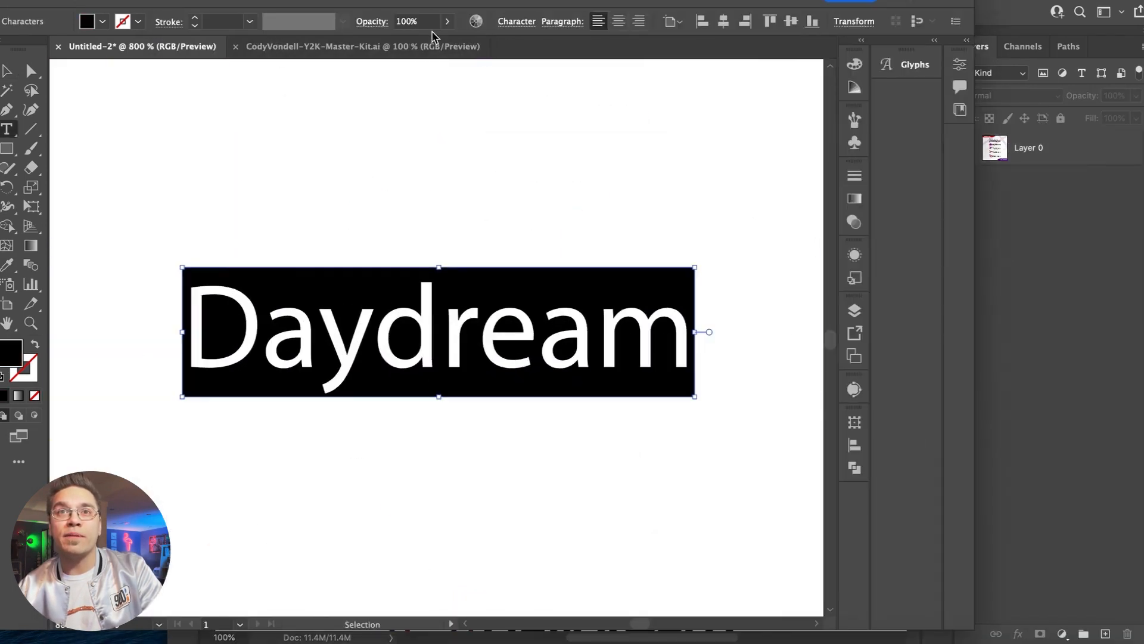
{"action": "left_click", "coordinate": [511, 22]}
{"action": "left_click", "coordinate": [523, 48]}
{"action": "scroll", "coordinate": [528, 227], "scroll_direction": "down", "scroll_amount": 6}
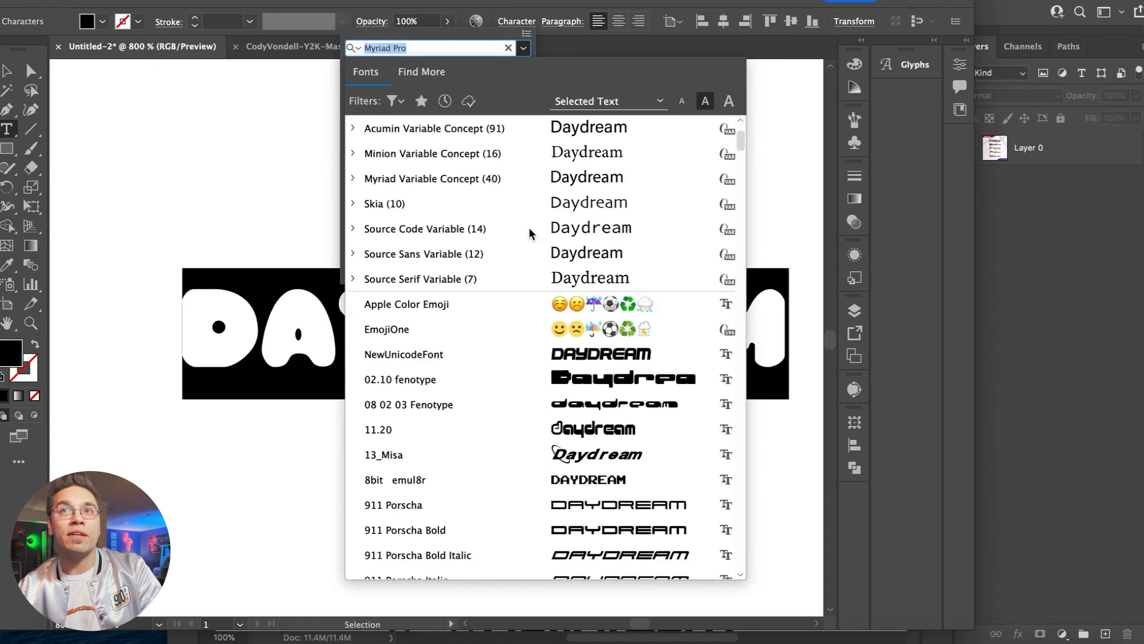
{"action": "scroll", "coordinate": [530, 230], "scroll_direction": "down", "scroll_amount": 6}
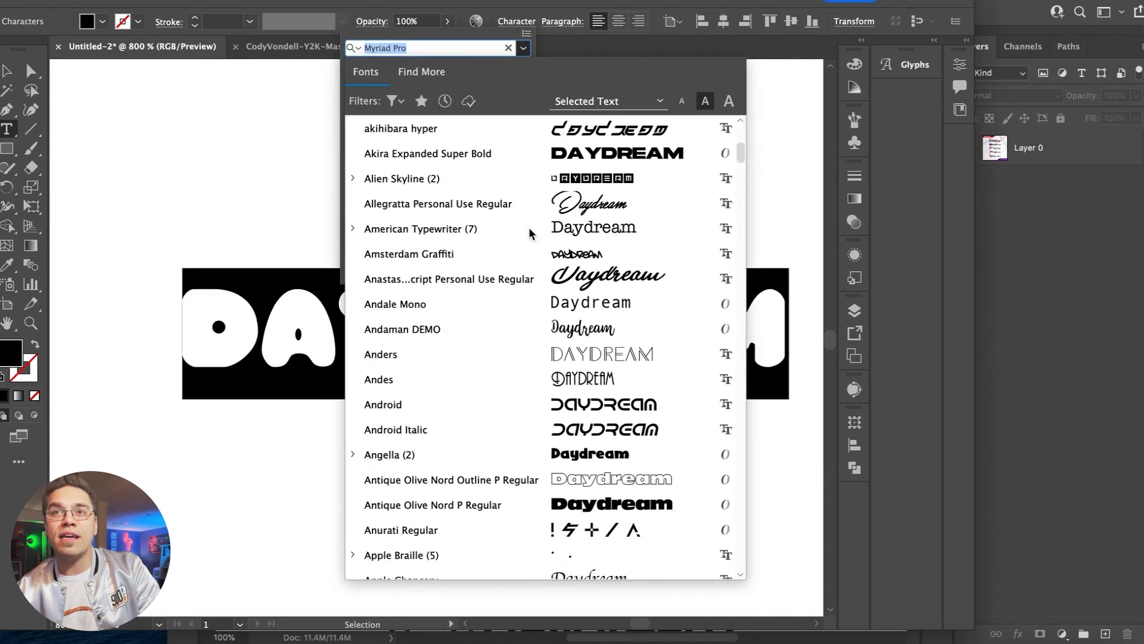
{"action": "scroll", "coordinate": [528, 227], "scroll_direction": "down", "scroll_amount": 6}
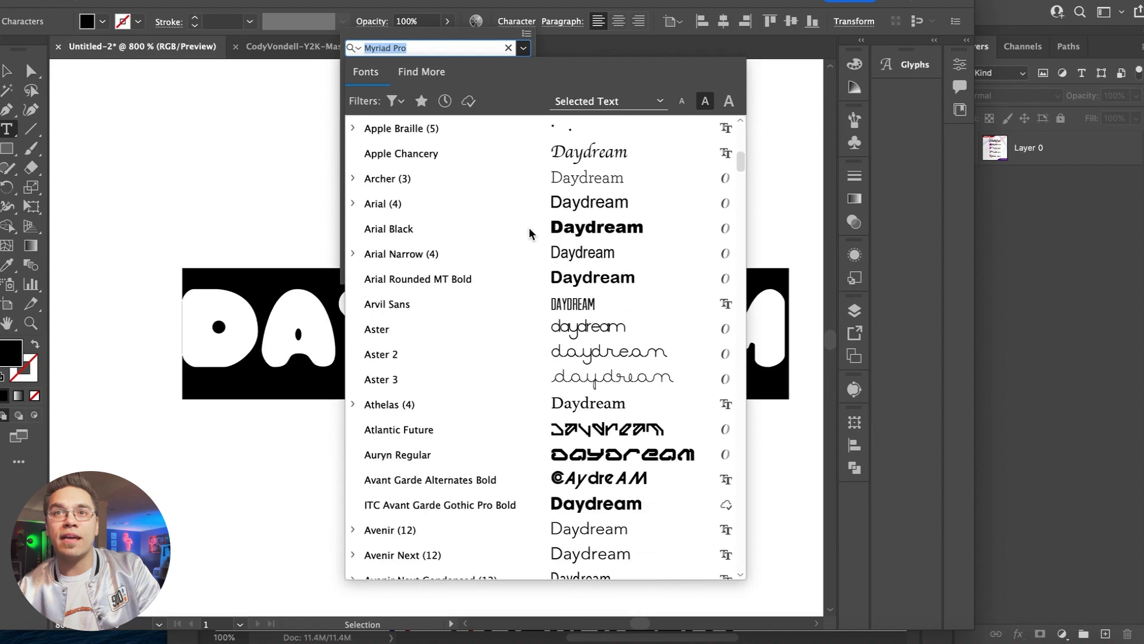
{"action": "left_click", "coordinate": [500, 480]}
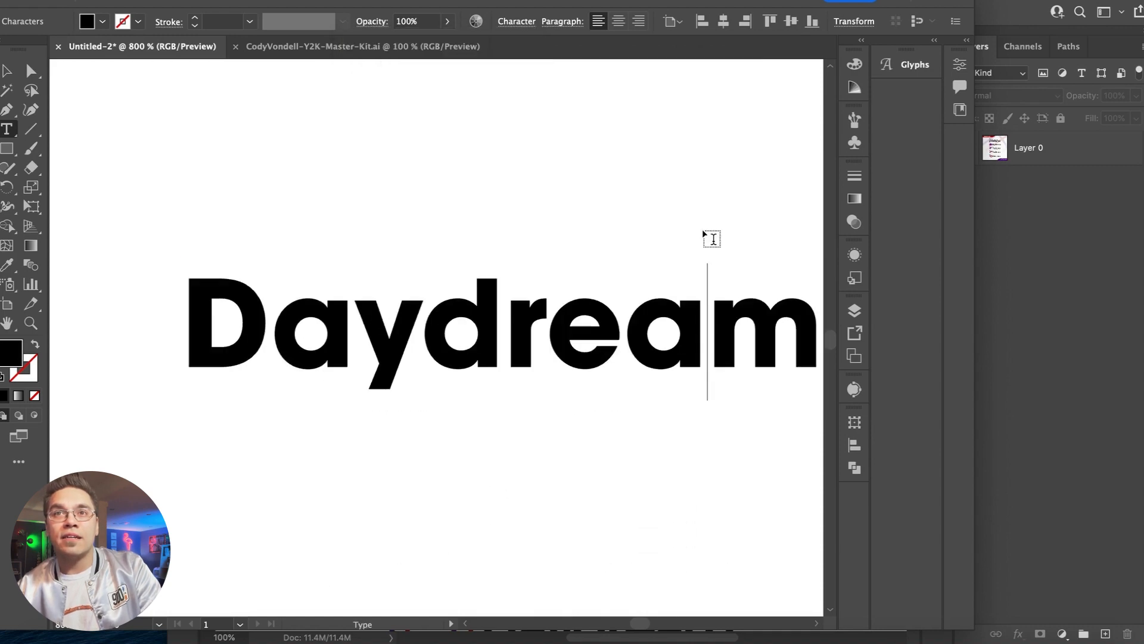
- Tighten the kerning between each pair of letters in Daydream so the letters nearly touch
{"action": "key", "text": "alt+Left"}
{"action": "key", "text": "alt+Left"}
{"action": "key", "text": "alt+Left"}
{"action": "key", "text": "alt+Left"}
{"action": "key", "text": "Left"}
{"action": "key", "text": "alt+Left"}
{"action": "key", "text": "alt+Left"}
{"action": "key", "text": "Left"}
{"action": "key", "text": "alt+Left"}
{"action": "key", "text": "alt+Left"}
{"action": "key", "text": "alt+Left"}
{"action": "key", "text": "alt+Left"}
{"action": "key", "text": "alt+Left"}
{"action": "key", "text": "Left"}
{"action": "key", "text": "alt+Left"}
{"action": "key", "text": "alt+Left"}
{"action": "key", "text": "alt+Left"}
{"action": "key", "text": "alt+Left"}
{"action": "key", "text": "alt+Left"}
{"action": "key", "text": "Left"}
{"action": "key", "text": "alt+Left"}
{"action": "key", "text": "alt+Left"}
{"action": "key", "text": "alt+Left"}
{"action": "key", "text": "alt+Left"}
{"action": "key", "text": "alt+Left"}
{"action": "key", "text": "Left"}
{"action": "key", "text": "alt+Left"}
{"action": "key", "text": "alt+Left"}
- Move the Daydream text directly beneath the circle and enlarge it to roughly the circle's width
{"action": "left_click", "coordinate": [7, 71]}
{"action": "left_click", "coordinate": [246, 132]}
{"action": "key", "text": "super+minus"}
{"action": "key", "text": "super+minus"}
{"action": "key", "text": "super+minus"}
{"action": "scroll", "coordinate": [386, 283], "scroll_direction": "up", "scroll_amount": 3}
{"action": "left_click_drag", "start_coordinate": [348, 448], "coordinate": [519, 286]}
{"action": "key", "text": "super+minus"}
{"action": "key", "text": "super+minus"}
{"action": "key", "text": "super+minus"}
{"action": "left_click_drag", "start_coordinate": [400, 326], "coordinate": [342, 297]}
{"action": "left_click", "coordinate": [351, 399]}
- Loosen the kerning slightly between the d and r and between the a and m of Daydream
{"action": "key", "text": "super+plus"}
{"action": "left_click", "coordinate": [427, 331]}
{"action": "key", "text": "super+plus"}
{"action": "key", "text": "super+plus"}
{"action": "key", "text": "super+plus"}
{"action": "key", "text": "super+plus"}
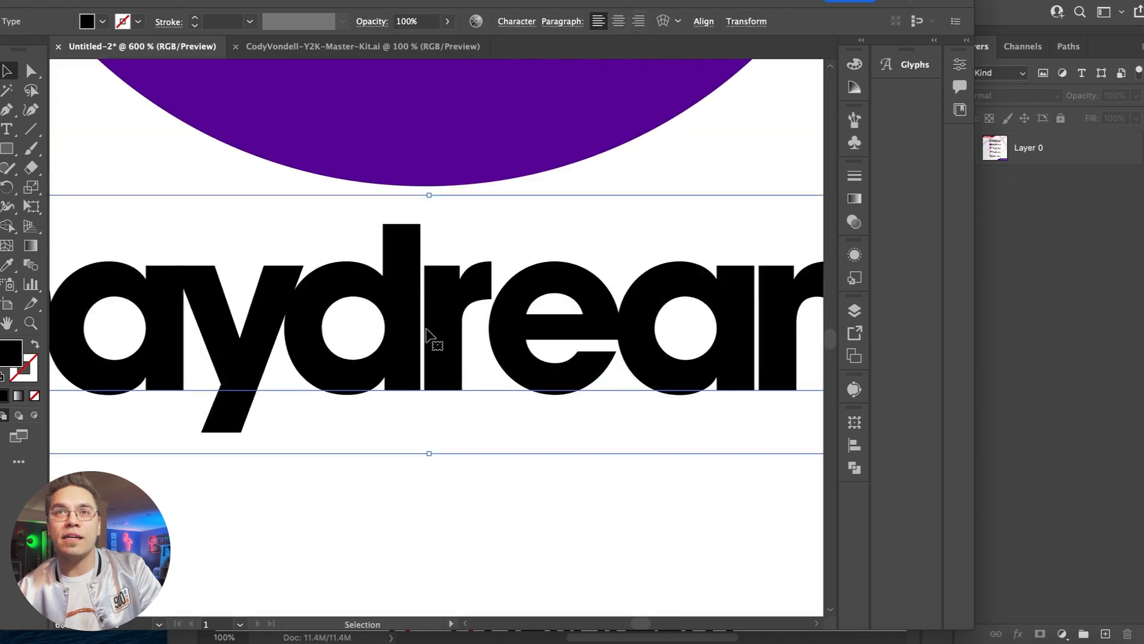
{"action": "double_click", "coordinate": [426, 327]}
{"action": "left_click", "coordinate": [419, 307]}
{"action": "key", "text": "alt+Right"}
{"action": "key", "text": "alt+Right"}
{"action": "scroll", "coordinate": [477, 315], "scroll_direction": "right", "scroll_amount": 3}
{"action": "left_click", "coordinate": [681, 293]}
{"action": "key", "text": "alt+Right"}
{"action": "key", "text": "alt+Right"}
{"action": "key", "text": "super+minus"}
{"action": "key", "text": "super+minus"}
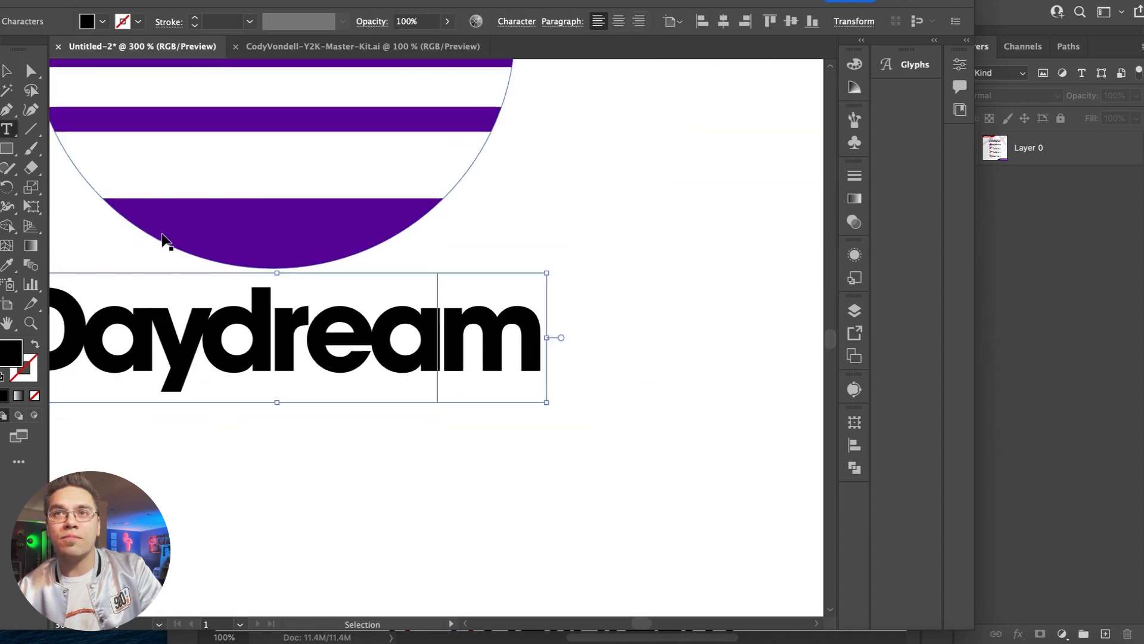
- Enlarge the Daydream text about its centre until it extends past both sides of the circle
{"action": "left_click", "coordinate": [7, 71]}
{"action": "left_click", "coordinate": [324, 467]}
{"action": "key", "text": "super+minus"}
{"action": "key", "text": "super+minus"}
{"action": "left_click", "coordinate": [355, 439]}
{"action": "left_click_drag", "start_coordinate": [281, 383], "coordinate": [225, 373]}
- Copy the red square's colour code and apply it as the fill of the Daydream text
{"action": "left_click", "coordinate": [207, 153]}
{"action": "left_click", "coordinate": [108, 175]}
{"action": "double_click", "coordinate": [6, 354]}
{"action": "key", "text": "super+c"}
{"action": "key", "text": "Return"}
{"action": "left_click", "coordinate": [248, 433]}
{"action": "double_click", "coordinate": [5, 354]}
{"action": "key", "text": "super+v"}
{"action": "key", "text": "Return"}
{"action": "left_click", "coordinate": [232, 551]}
{"action": "key", "text": "super+minus"}
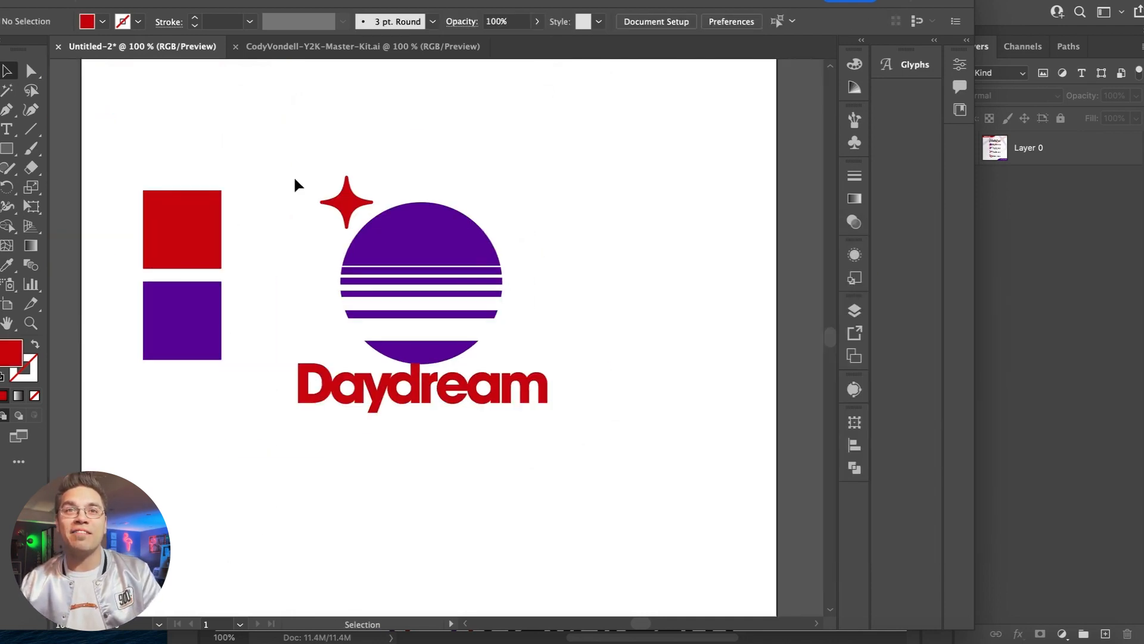
- Raise the striped circle and star above the Daydream text and scale the text down to slightly wider than the circle
{"action": "left_click", "coordinate": [457, 258]}
{"action": "left_click", "coordinate": [298, 363]}
{"action": "left_click_drag", "start_coordinate": [294, 357], "coordinate": [321, 366]}
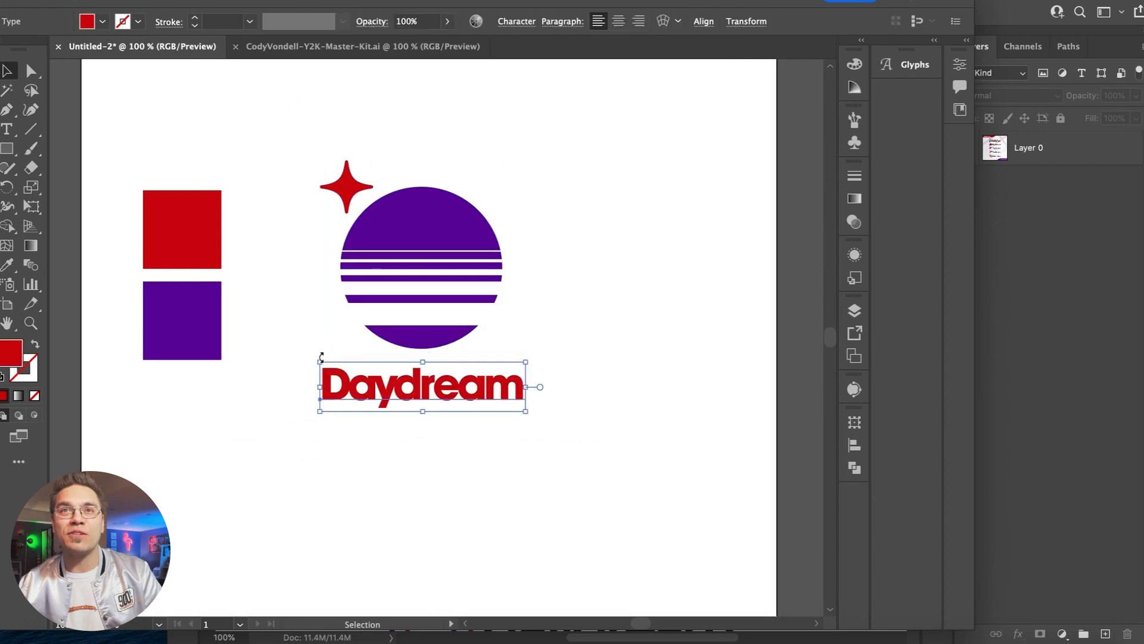
- Move the star further onto the circle's upper-left edge and outline it with a white 7 pt stroke beneath a stroke-free red copy
{"action": "left_click", "coordinate": [316, 352]}
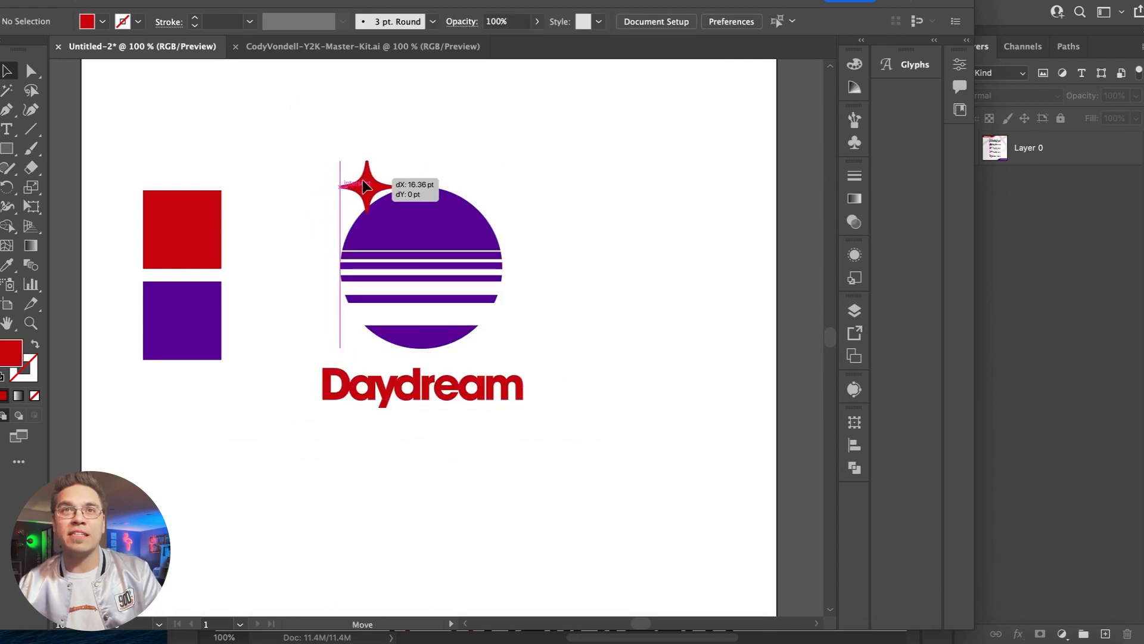
{"action": "left_click_drag", "start_coordinate": [364, 188], "coordinate": [365, 194]}
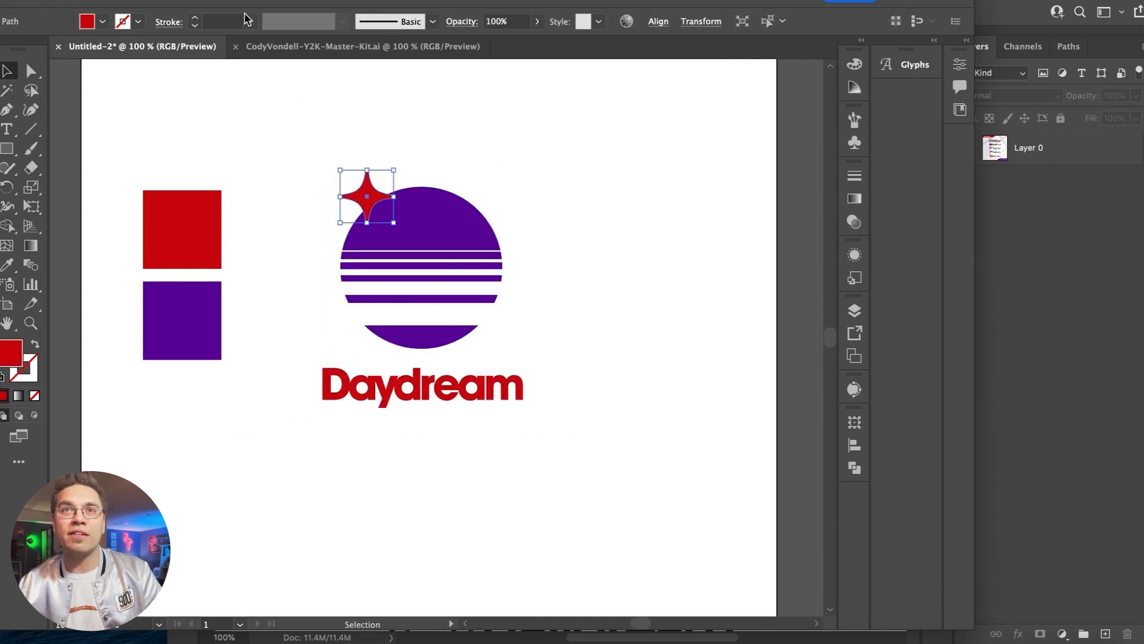
{"action": "left_click", "coordinate": [138, 22]}
{"action": "left_click", "coordinate": [34, 54]}
{"action": "left_click", "coordinate": [277, 160]}
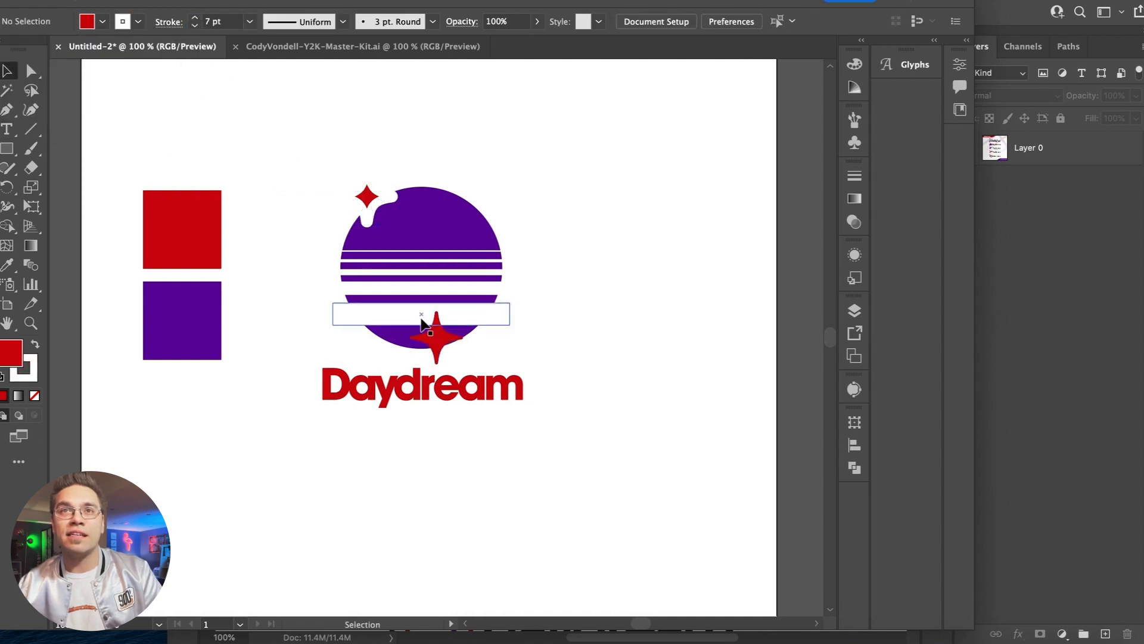
{"action": "left_click_drag", "start_coordinate": [436, 337], "coordinate": [369, 194]}
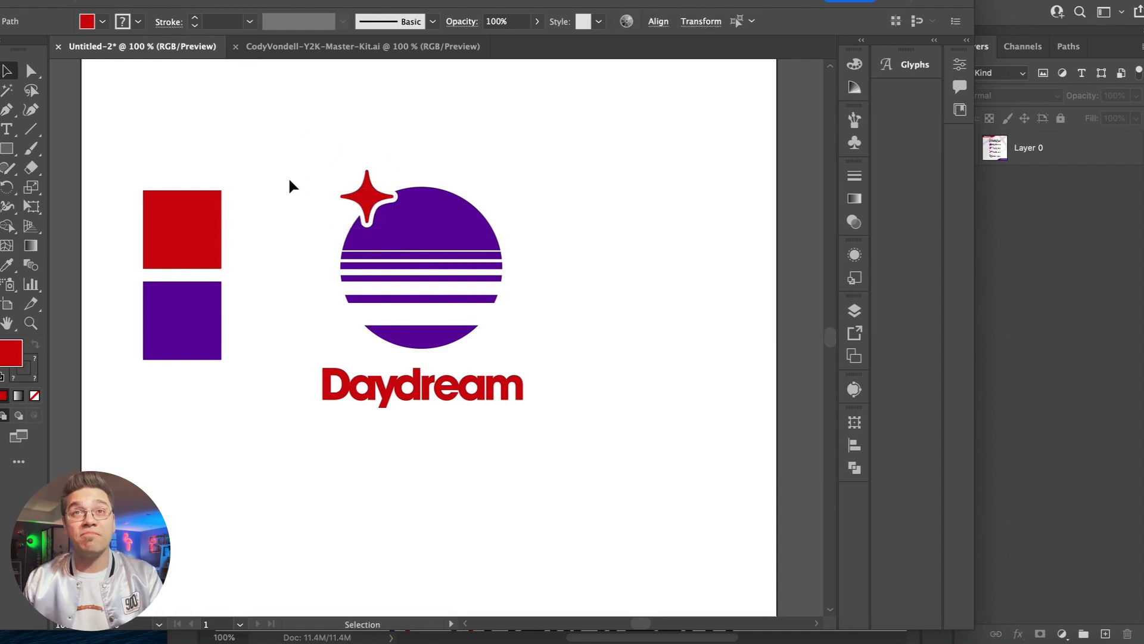
- Draw a rounded rectangle without fill as a frame around the striped circle, star and Daydream text
{"action": "left_click_drag", "start_coordinate": [8, 148], "coordinate": [60, 167]}
{"action": "left_click_drag", "start_coordinate": [313, 152], "coordinate": [536, 422]}
{"action": "left_click", "coordinate": [102, 21]}
{"action": "left_click", "coordinate": [2, 48]}
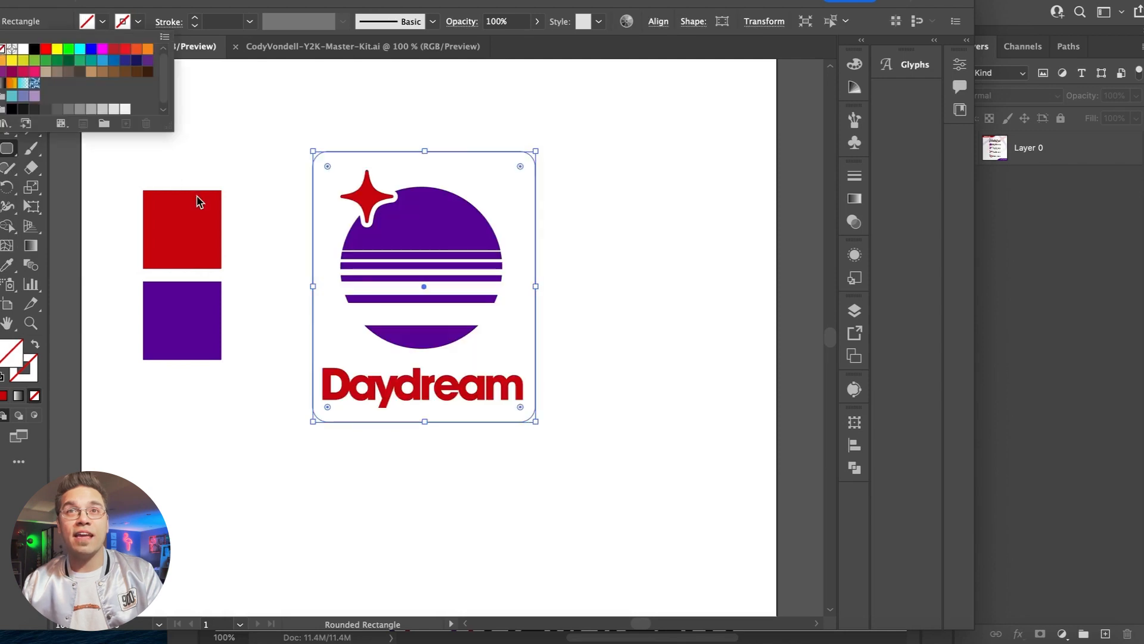
{"action": "left_click", "coordinate": [168, 352]}
{"action": "key", "text": "Return"}
- Swap the purple square's fill and stroke colours and copy its purple colour code
{"action": "left_click", "coordinate": [7, 71]}
{"action": "left_click", "coordinate": [147, 334]}
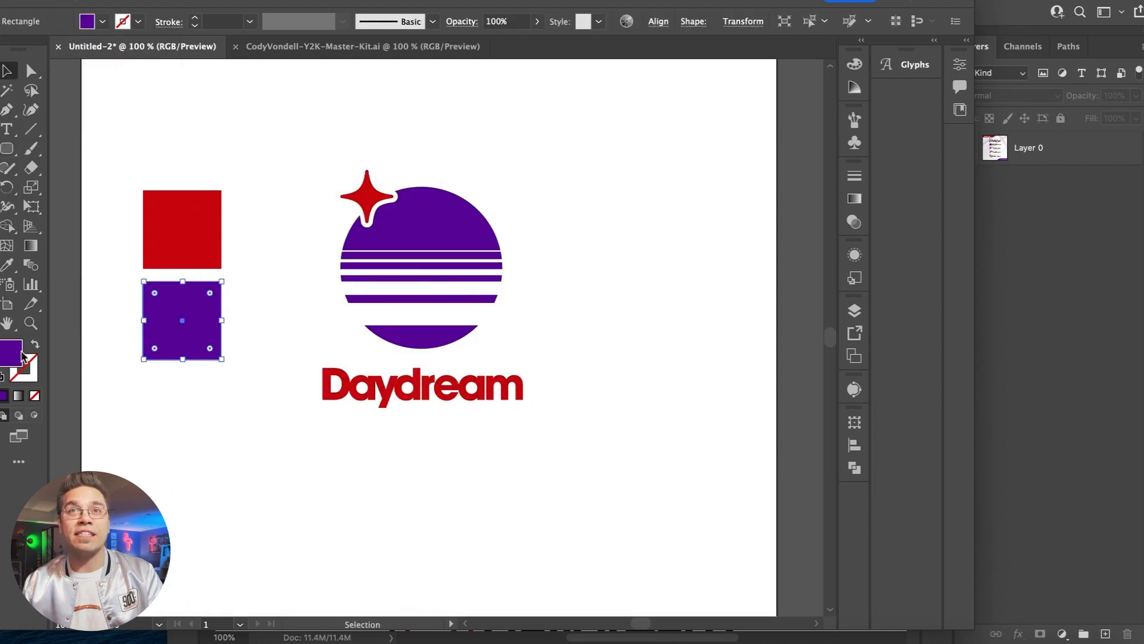
{"action": "key", "text": "shift+x"}
{"action": "double_click", "coordinate": [29, 376]}
{"action": "key", "text": "Escape"}
- Give the rounded frame a 4 pt stroke in purple 61039f
{"action": "left_click_drag", "start_coordinate": [278, 153], "coordinate": [341, 280]}
{"action": "left_click", "coordinate": [298, 244]}
{"action": "left_click", "coordinate": [313, 251]}
{"action": "double_click", "coordinate": [15, 369]}
{"action": "type", "text": "61039f"}
{"action": "key", "text": "Return"}
{"action": "left_click", "coordinate": [195, 18]}
{"action": "left_click", "coordinate": [195, 17]}
{"action": "left_click", "coordinate": [195, 17]}
{"action": "left_click", "coordinate": [236, 243]}
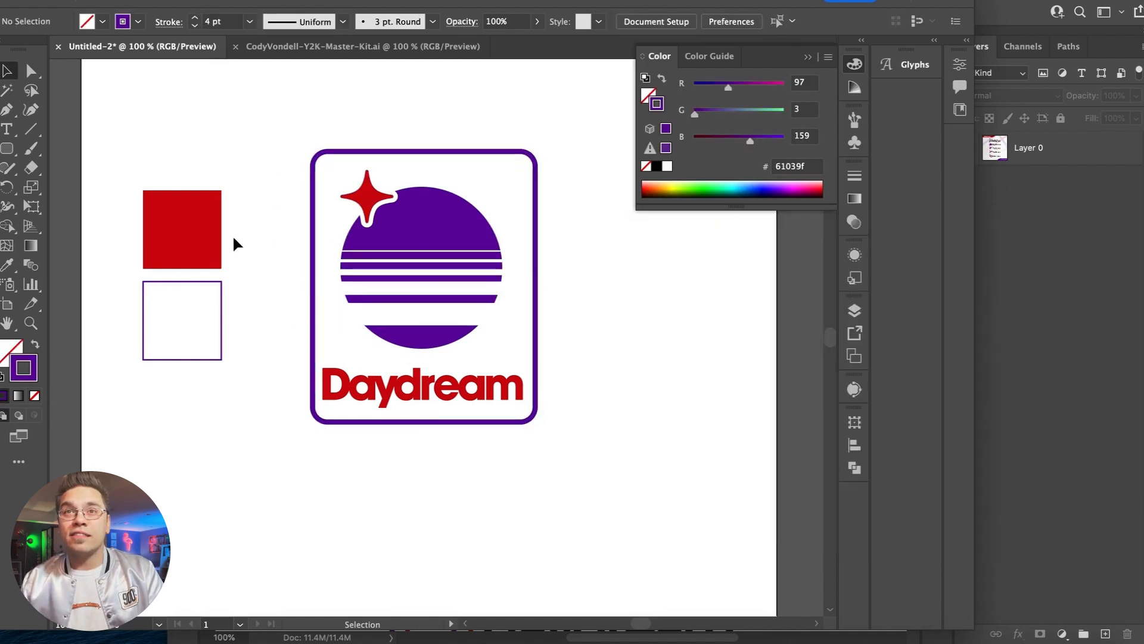
- Select the purple circle, its white stripes and the star, and group them
{"action": "left_click", "coordinate": [809, 58]}
{"action": "left_click", "coordinate": [438, 281]}
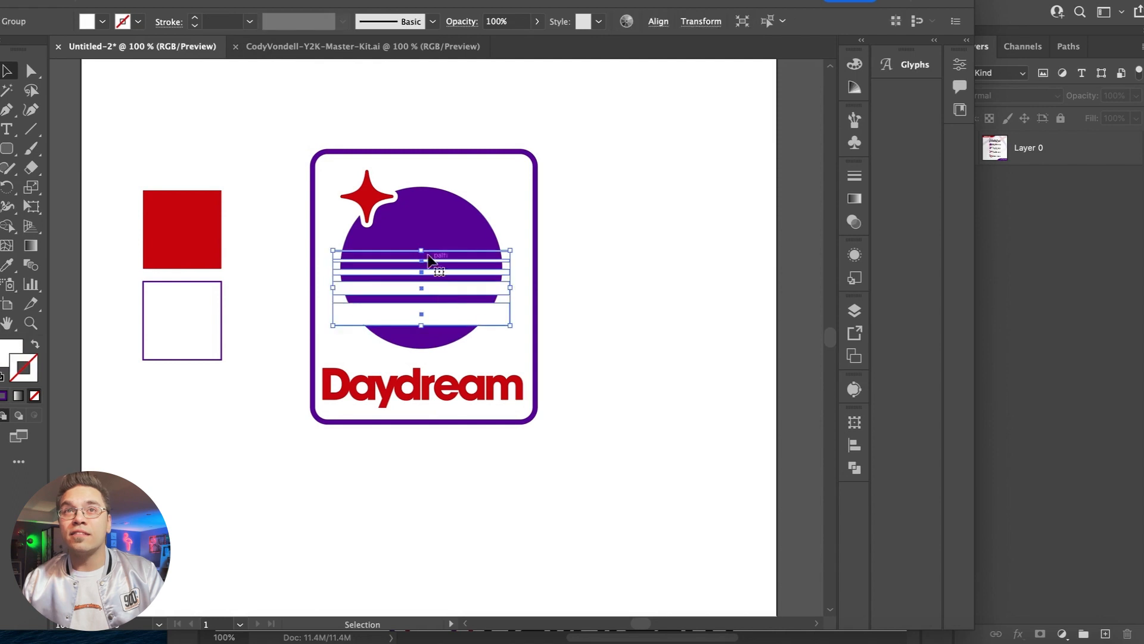
{"action": "left_click_drag", "start_coordinate": [313, 174], "coordinate": [561, 506]}
{"action": "left_click", "coordinate": [441, 170]}
{"action": "left_click_drag", "start_coordinate": [356, 189], "coordinate": [539, 351]}
{"action": "left_click", "coordinate": [179, 0]}
{"action": "left_click", "coordinate": [200, 47]}
{"action": "left_click", "coordinate": [309, 161]}
{"action": "left_click", "coordinate": [331, 173]}
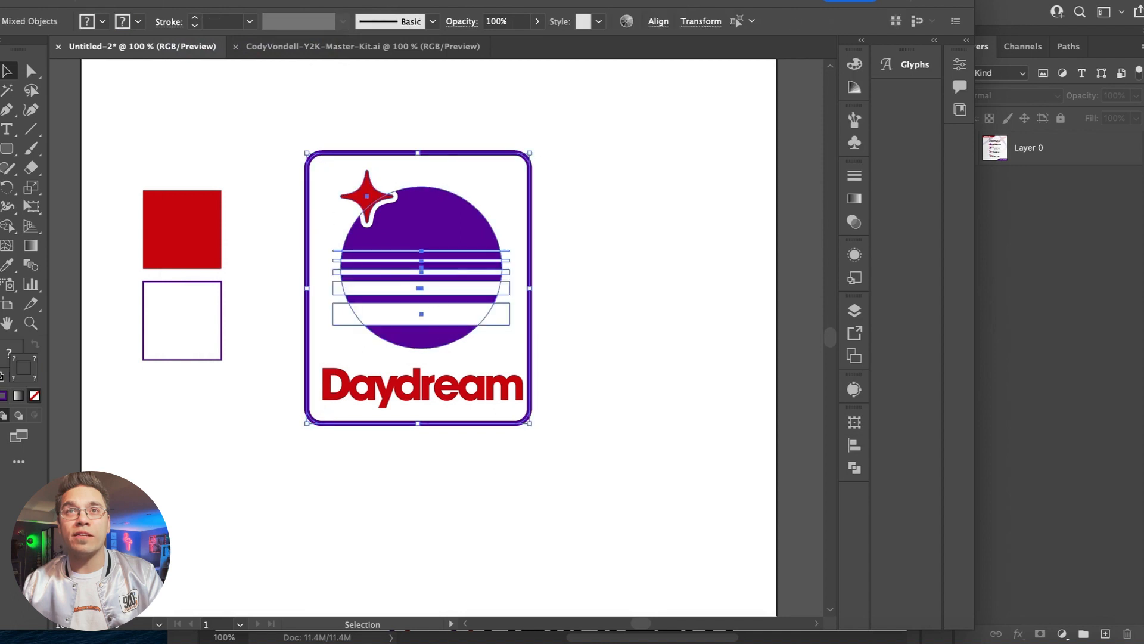
{"action": "left_click", "coordinate": [179, 0]}
{"action": "left_click", "coordinate": [206, 47]}
- Centre the frame, the striped circle with its star and the Daydream text horizontally on one another
{"action": "left_click_drag", "start_coordinate": [277, 124], "coordinate": [304, 133]}
{"action": "left_click", "coordinate": [563, 22]}
{"action": "left_click", "coordinate": [662, 316]}
{"action": "left_click", "coordinate": [594, 277]}
{"action": "left_click", "coordinate": [1007, 279]}
{"action": "left_click", "coordinate": [138, 407]}
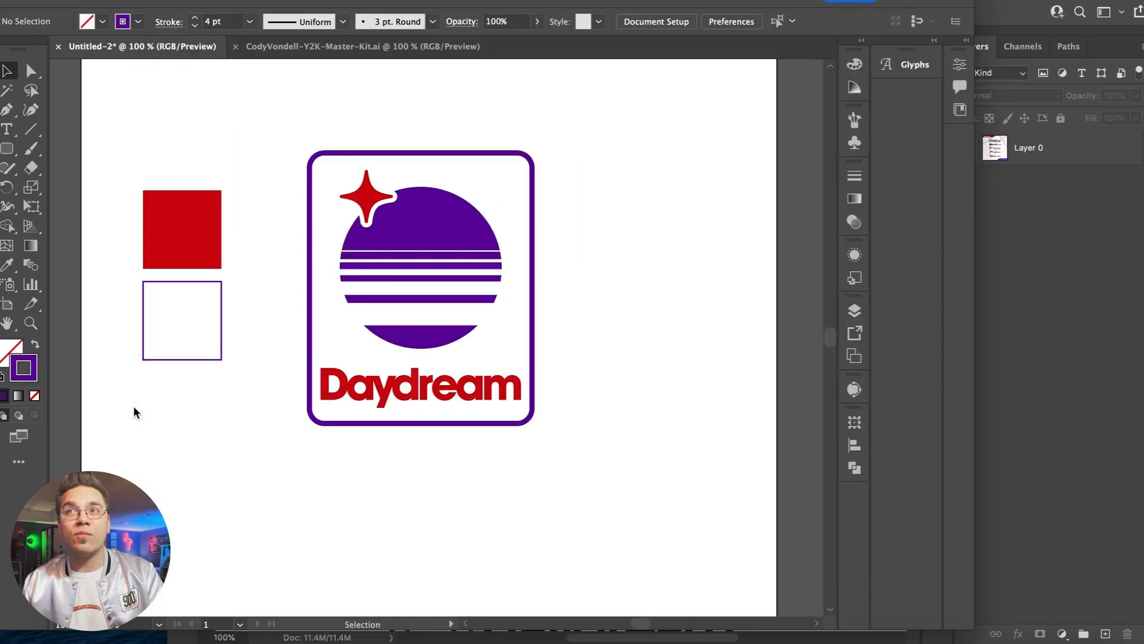
- Add the text INC. below the frame
{"action": "key", "text": "super+equal"}
{"action": "key", "text": "t"}
{"action": "left_click", "coordinate": [350, 506]}
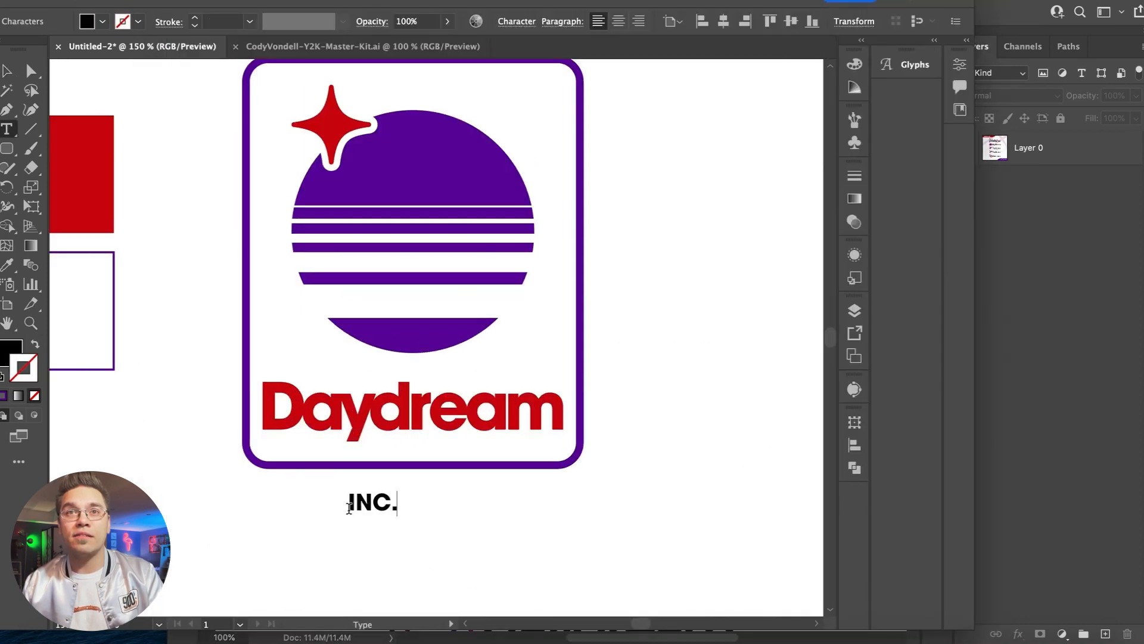
{"action": "left_click", "coordinate": [187, 301]}
- Copy the artwork's purple colour code 61039f and apply it as the fill of the INC. text
{"action": "double_click", "coordinate": [394, 173]}
{"action": "double_click", "coordinate": [204, 251]}
{"action": "double_click", "coordinate": [4, 356]}
{"action": "key", "text": "super+c"}
{"action": "key", "text": "Return"}
{"action": "left_click", "coordinate": [377, 509]}
{"action": "double_click", "coordinate": [6, 356]}
{"action": "key", "text": "super+v"}
{"action": "key", "text": "Return"}
- Move the INC. text into the frame, directly beneath the end of Daydream with their right edges aligned
{"action": "left_click", "coordinate": [179, 411]}
{"action": "left_click_drag", "start_coordinate": [361, 506], "coordinate": [525, 444]}
{"action": "left_click", "coordinate": [544, 529]}
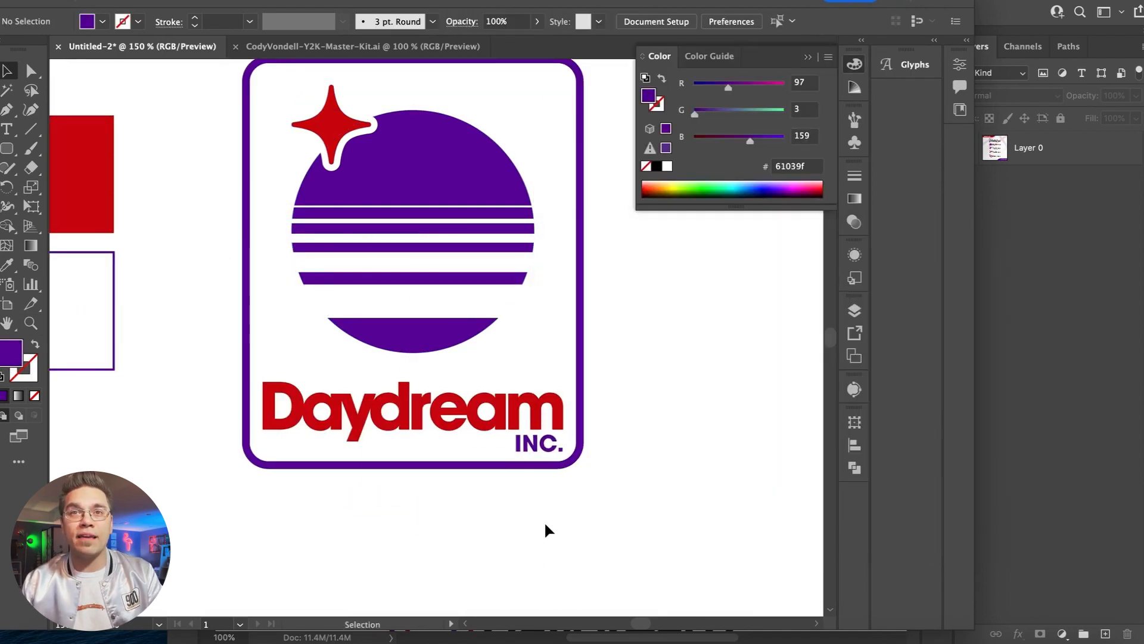
- Replace INC. with the lowercase word incorporated and fill it with the red square's colour cd040b
{"action": "key", "text": "super+minus"}
{"action": "key", "text": "super+plus"}
{"action": "key", "text": "super+plus"}
{"action": "left_click_drag", "start_coordinate": [582, 474], "coordinate": [581, 474]}
{"action": "double_click", "coordinate": [579, 472]}
{"action": "key", "text": "super+a"}
{"action": "type", "text": "i"}
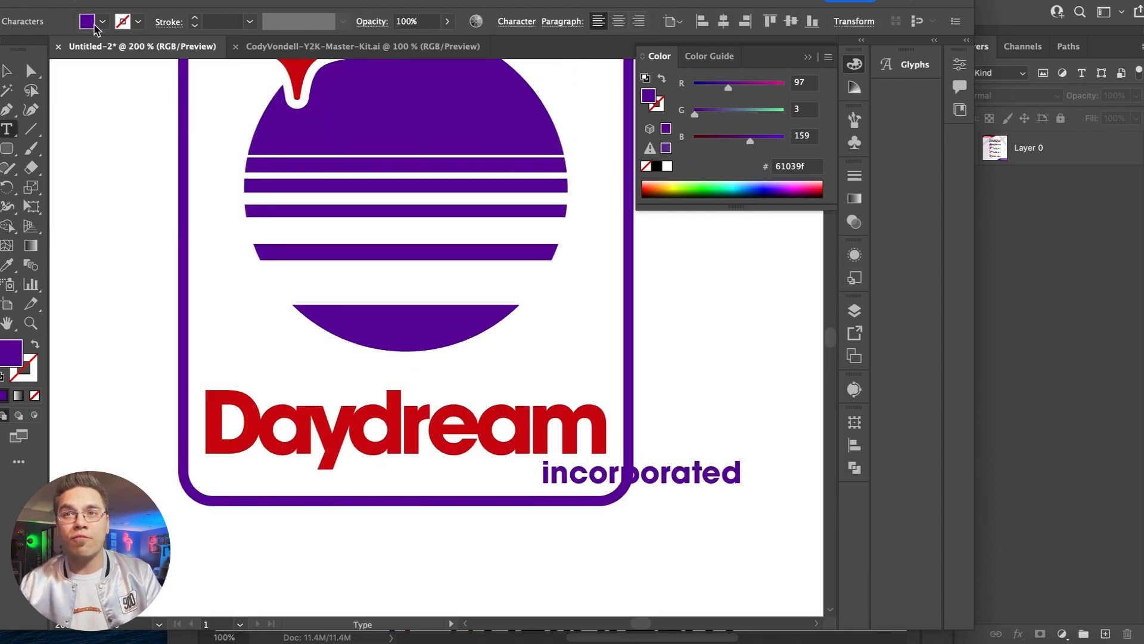
{"action": "left_click", "coordinate": [103, 192]}
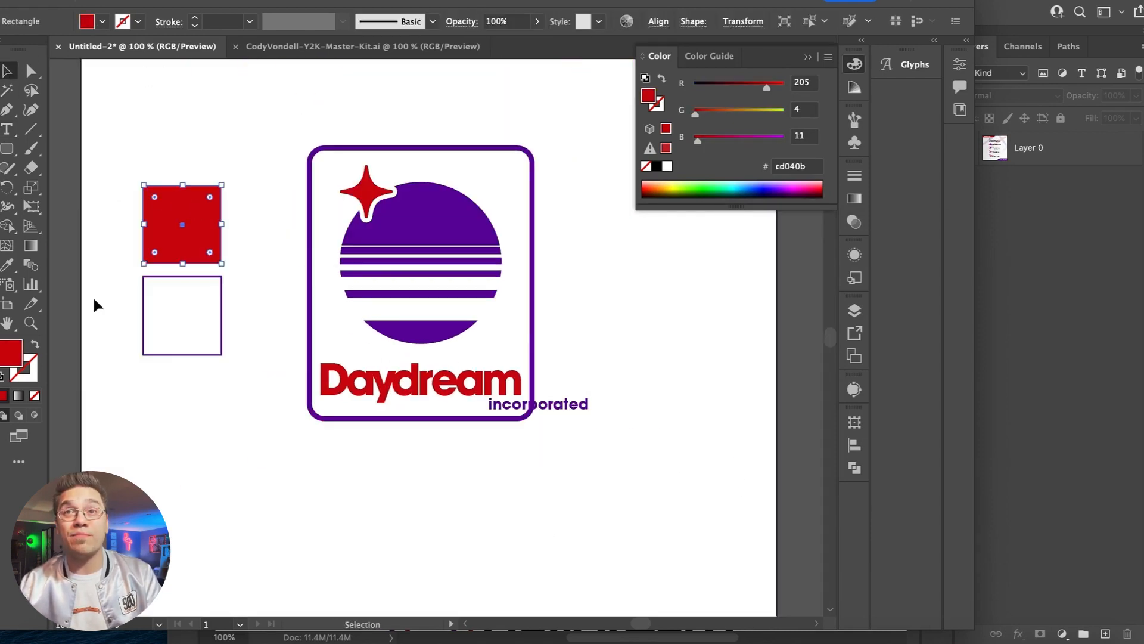
{"action": "left_click_drag", "start_coordinate": [590, 406], "coordinate": [566, 412]}
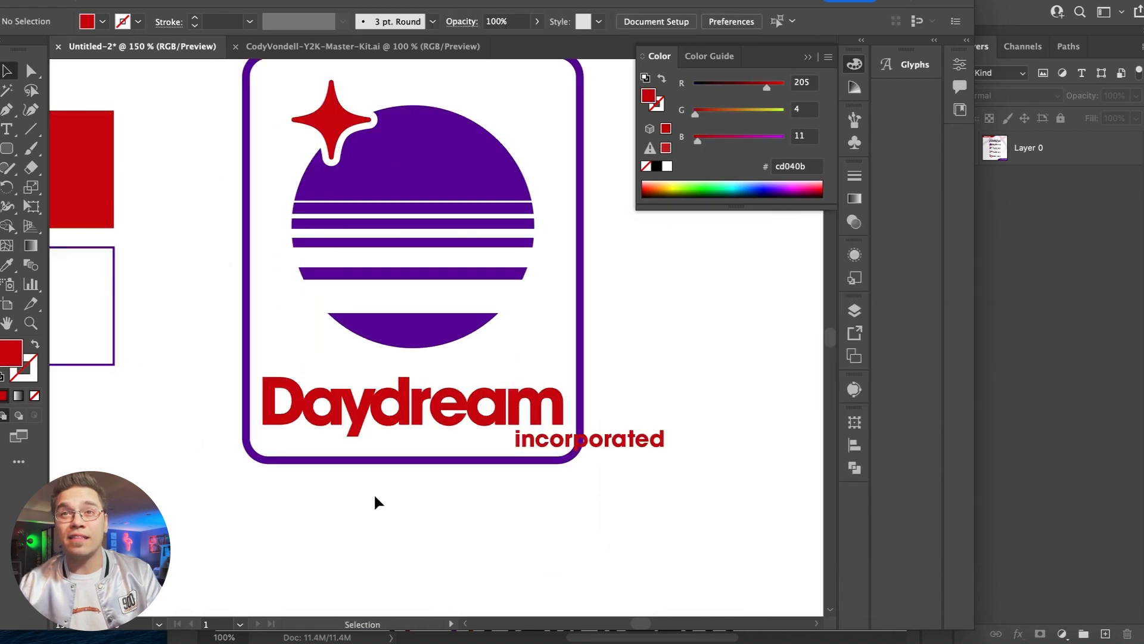
- Scale the incorporated text down to span the letters ream directly beneath the Daydream wordmark
{"action": "left_click_drag", "start_coordinate": [594, 444], "coordinate": [496, 447]}
{"action": "key", "text": "super+plus"}
{"action": "key", "text": "super+plus"}
{"action": "key", "text": "super+plus"}
{"action": "key", "text": "super+plus"}
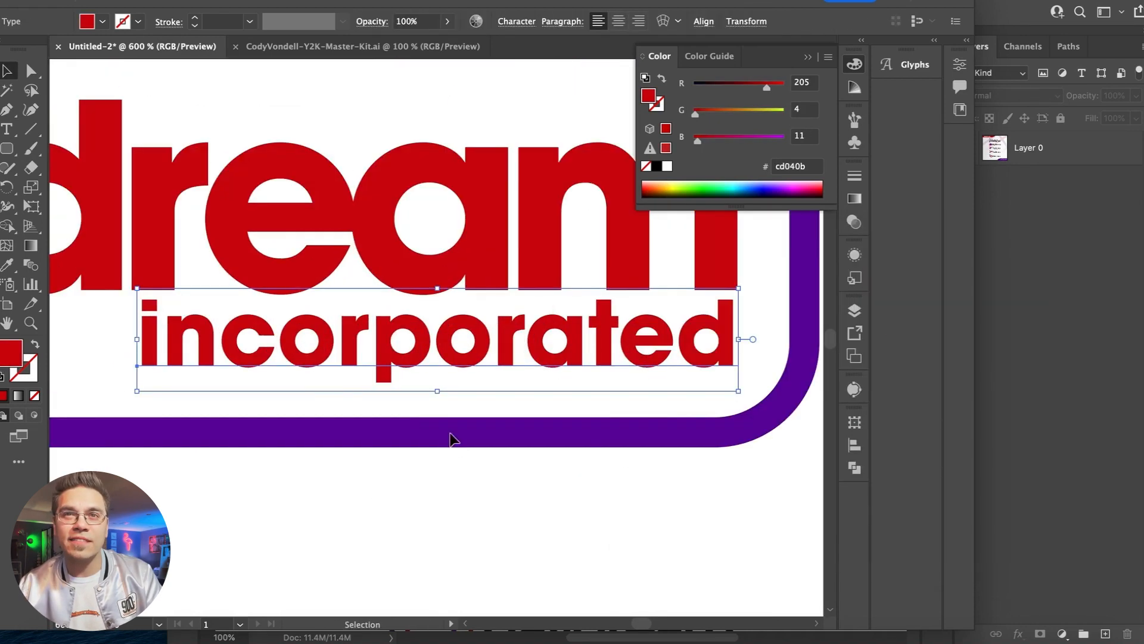
{"action": "left_click_drag", "start_coordinate": [137, 289], "coordinate": [126, 284]}
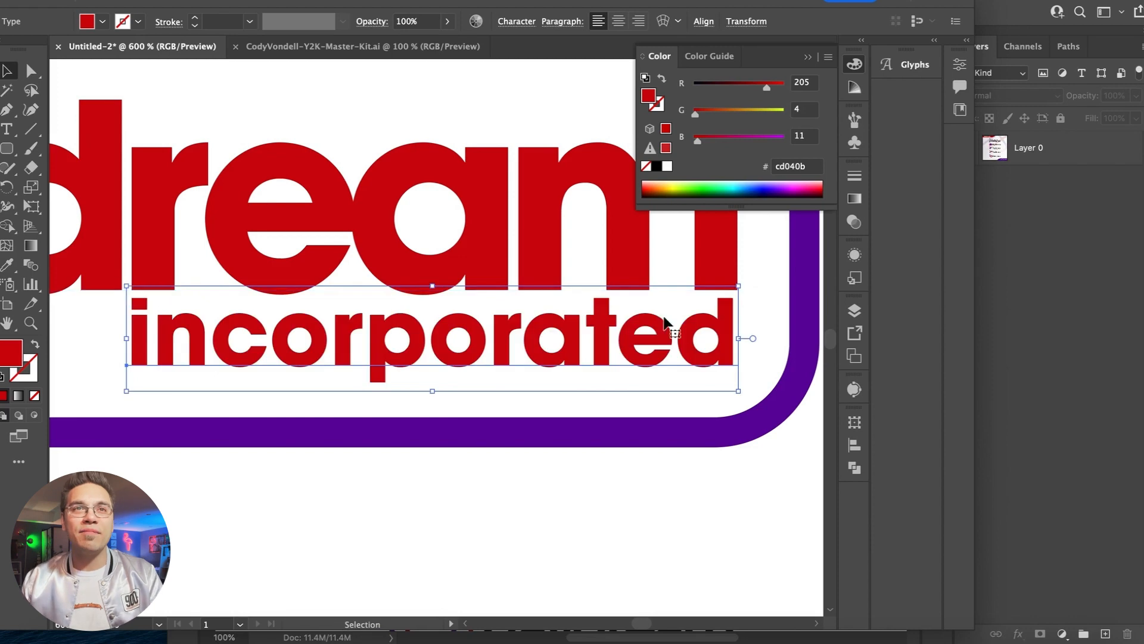
{"action": "key", "text": "super+plus"}
{"action": "scroll", "coordinate": [724, 327], "scroll_direction": "right", "scroll_amount": 3}
{"action": "left_click_drag", "start_coordinate": [721, 266], "coordinate": [726, 263]}
{"action": "key", "text": "super+minus"}
{"action": "key", "text": "super+minus"}
{"action": "key", "text": "super+minus"}
{"action": "left_click_drag", "start_coordinate": [327, 277], "coordinate": [327, 266]}
{"action": "left_click", "coordinate": [316, 466]}
- Nudge the Daydream and incorporated texts up together inside the frame
{"action": "key", "text": "super+minus"}
{"action": "key", "text": "super+minus"}
{"action": "left_click", "coordinate": [400, 368]}
{"action": "left_click", "coordinate": [400, 331], "text": "shift"}
{"action": "key", "text": "Up"}
{"action": "key", "text": "Up"}
{"action": "key", "text": "Up"}
{"action": "key", "text": "Up"}
{"action": "key", "text": "Up"}
{"action": "key", "text": "Up"}
{"action": "key", "text": "super+shift+a"}
- Shorten incorporated to inc. and move it level until it aligns with the right end of Daydream
{"action": "key", "text": "t"}
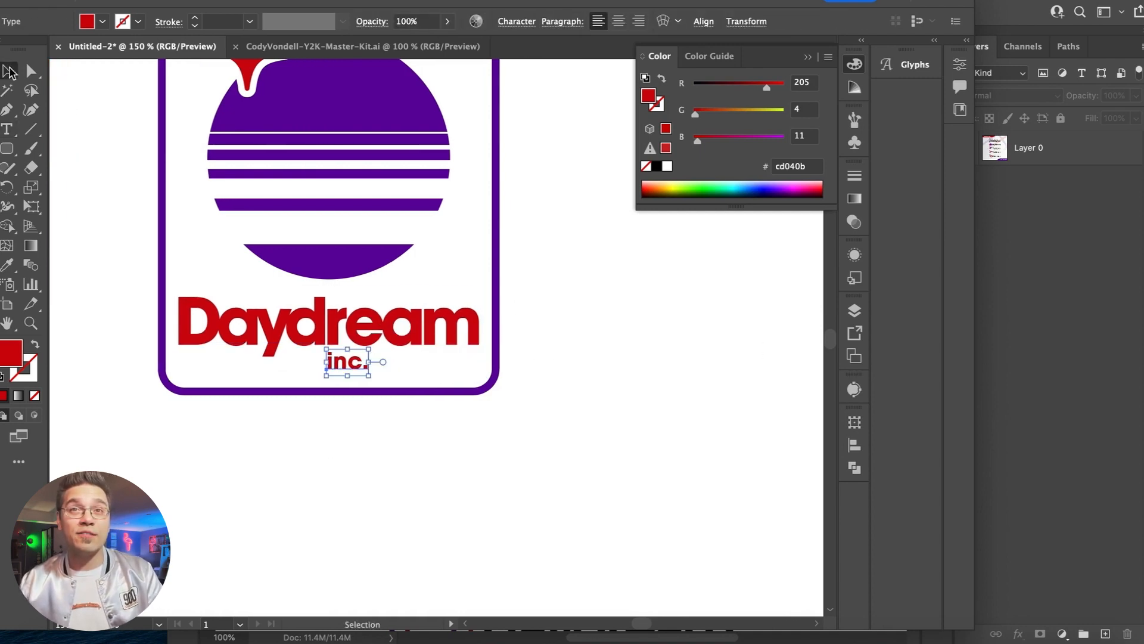
{"action": "key", "text": "super+shift+a"}
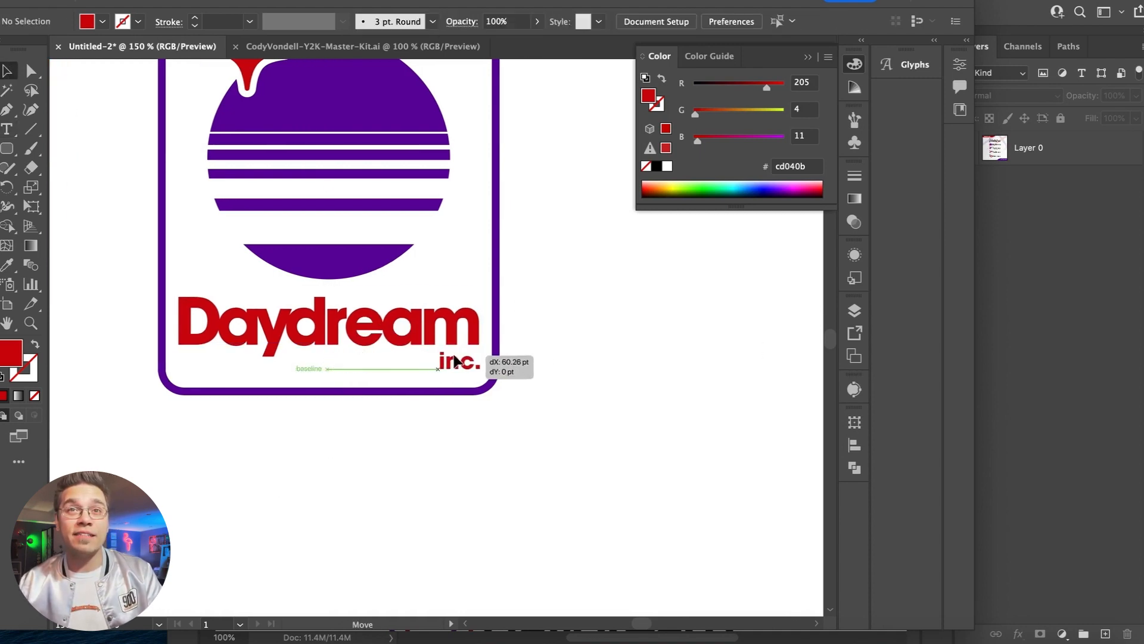
{"action": "left_click_drag", "start_coordinate": [455, 359], "coordinate": [456, 360]}
{"action": "key", "text": "super+minus"}
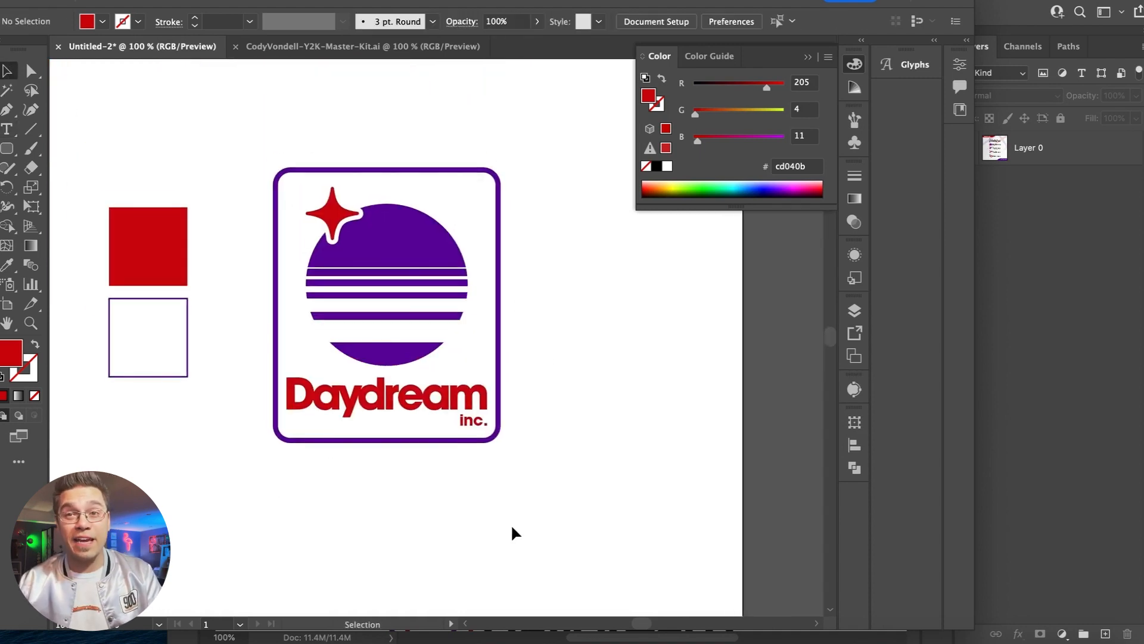
- Duplicate the frame and turn the copy into a solid purple band behind the text at the frame's lower end
{"action": "left_click", "coordinate": [281, 327]}
{"action": "left_click_drag", "start_coordinate": [281, 327], "coordinate": [331, 359]}
{"action": "left_click", "coordinate": [102, 21]}
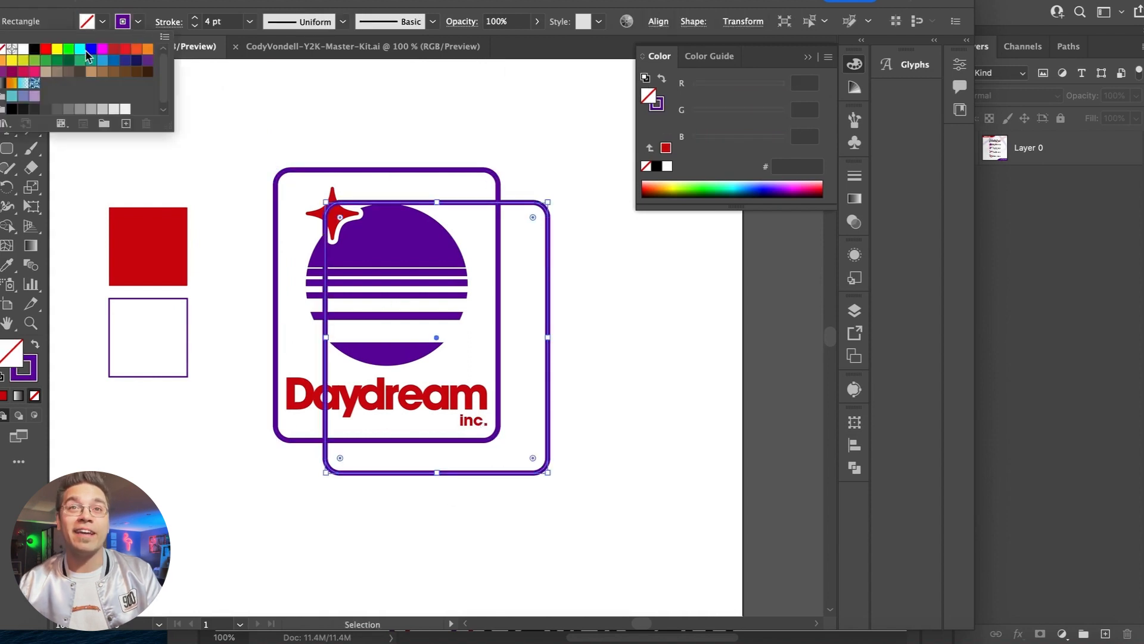
{"action": "left_click", "coordinate": [141, 65]}
{"action": "mouse_move", "coordinate": [409, 210]}
{"action": "left_mouse_down"}
{"action": "mouse_move", "coordinate": [496, 426]}
{"action": "mouse_move", "coordinate": [495, 534]}
{"action": "left_mouse_up"}
{"action": "left_click", "coordinate": [34, 346]}
{"action": "left_click", "coordinate": [531, 526]}
{"action": "left_click_drag", "start_coordinate": [536, 581], "coordinate": [430, 414]}
- Fill the Daydream and inc. texts with white
{"action": "left_click", "coordinate": [385, 411]}
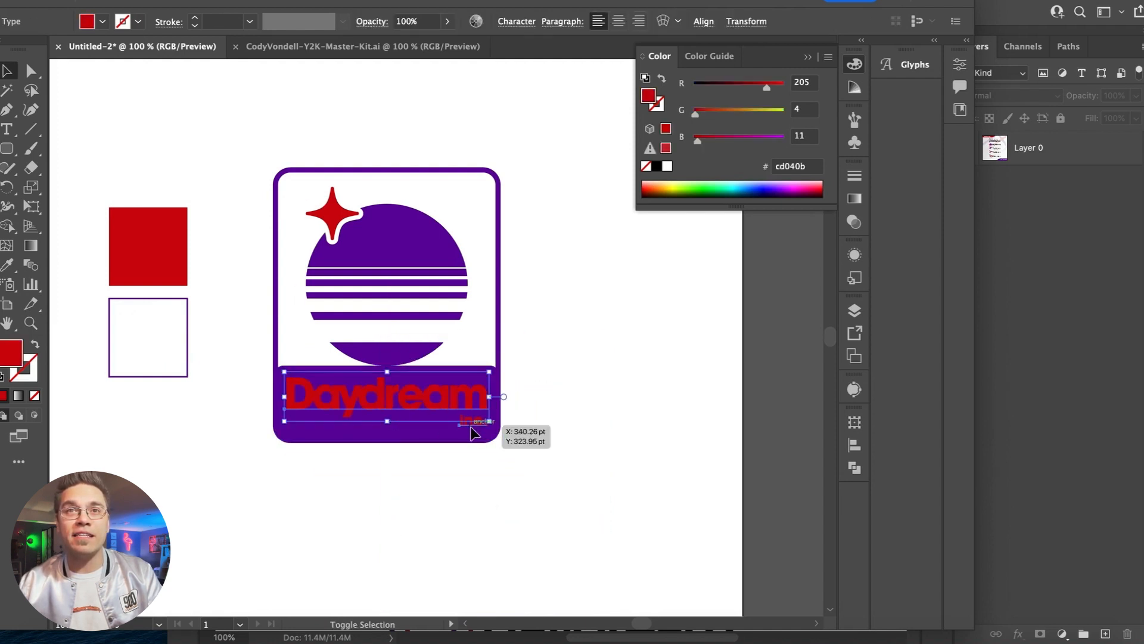
{"action": "left_click", "coordinate": [89, 24]}
{"action": "left_click", "coordinate": [28, 47]}
{"action": "left_click", "coordinate": [366, 97]}
- Nudge the striped circle and star up to leave a gap above the purple band
{"action": "left_click", "coordinate": [380, 224]}
{"action": "key", "text": "Up"}
{"action": "key", "text": "Up"}
{"action": "key", "text": "Up"}
{"action": "key", "text": "Up"}
{"action": "key", "text": "Up"}
{"action": "key", "text": "Up"}
{"action": "key", "text": "Up"}
{"action": "key", "text": "Up"}
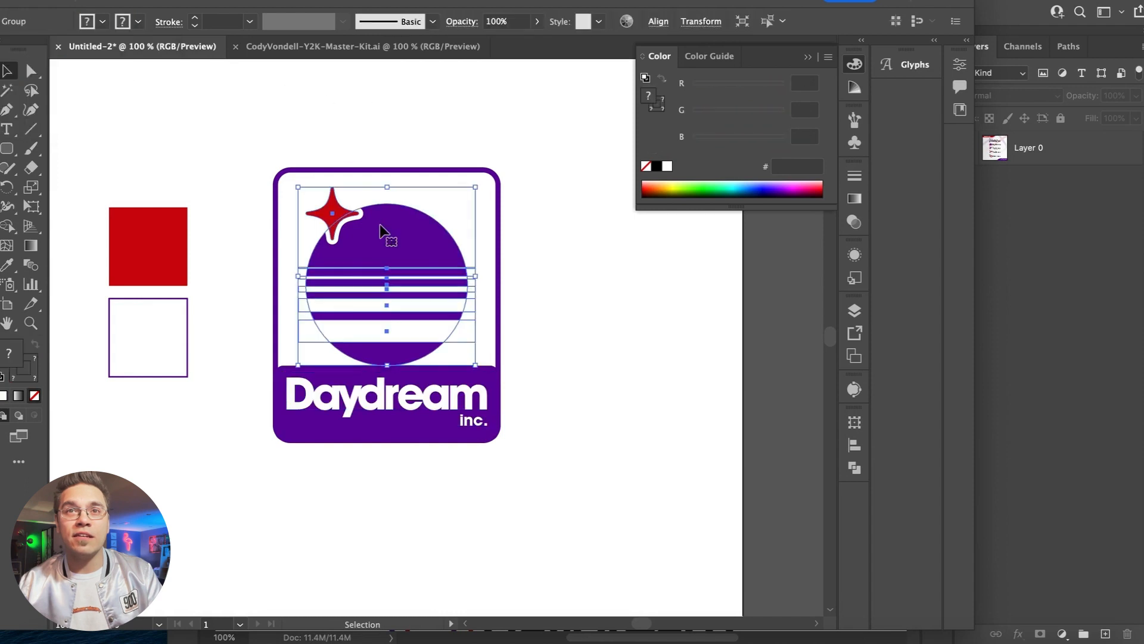
{"action": "left_click", "coordinate": [346, 378]}
- Square off the purple band's two upper corners by setting their radius to 0 pt
{"action": "key", "text": "super+equal"}
{"action": "key", "text": "super+equal"}
{"action": "left_click", "coordinate": [241, 396]}
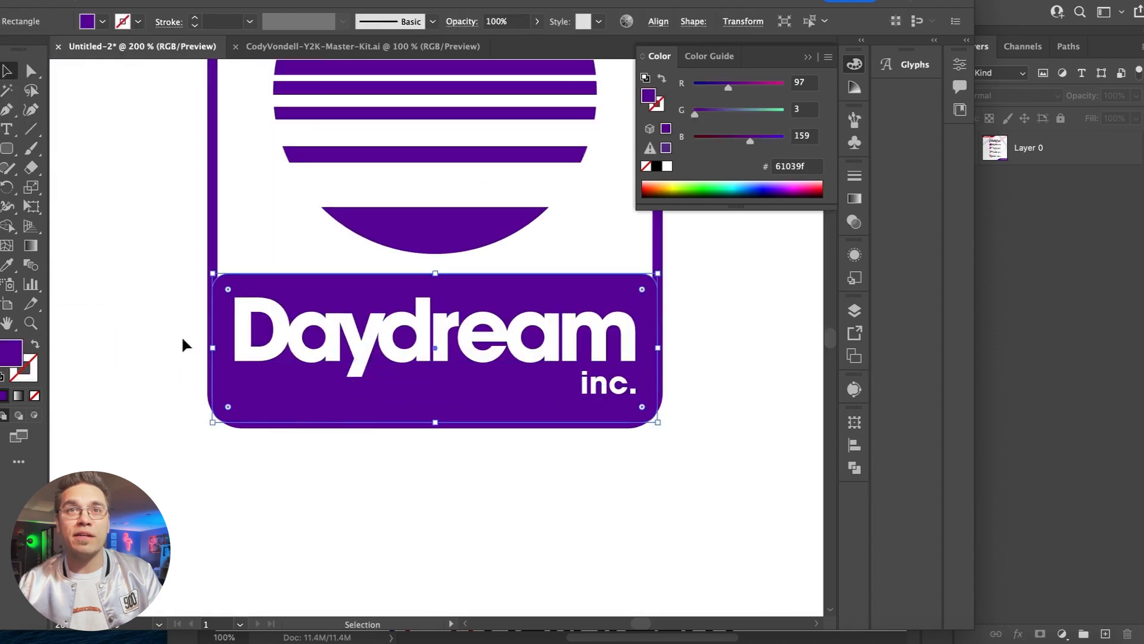
{"action": "key", "text": "shift+F8"}
{"action": "double_click", "coordinate": [228, 291]}
{"action": "type", "text": "0"}
{"action": "key", "text": "Return"}
{"action": "left_click", "coordinate": [397, 462]}
{"action": "left_click", "coordinate": [536, 352]}
{"action": "left_click", "coordinate": [522, 415]}
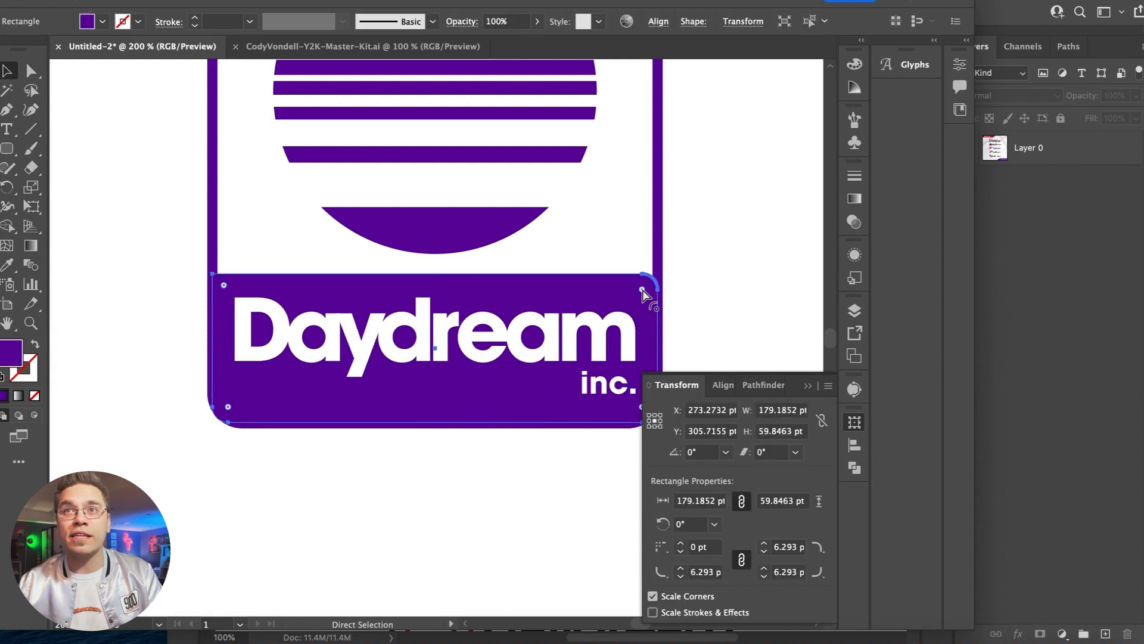
{"action": "left_click", "coordinate": [452, 518]}
{"action": "key", "text": "super+minus"}
{"action": "key", "text": "shift+F8"}
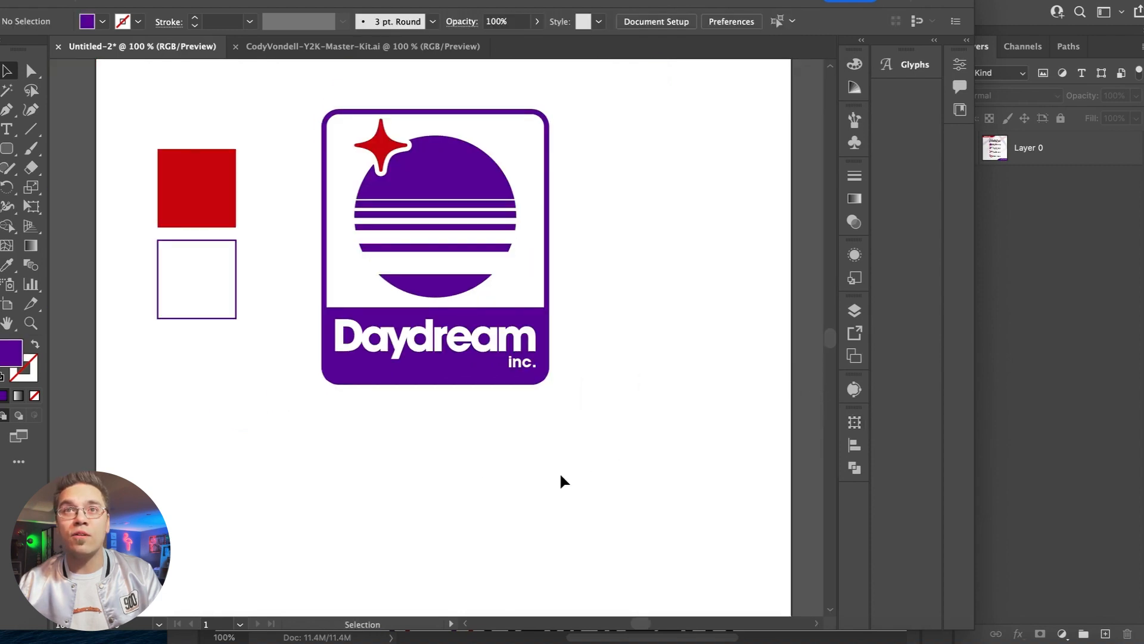
- Copy the whole logo, switch to Photoshop and cover the amos.sys.png canvas with a red rectangle about 2309 by 2262 px
{"action": "left_click", "coordinate": [517, 366]}
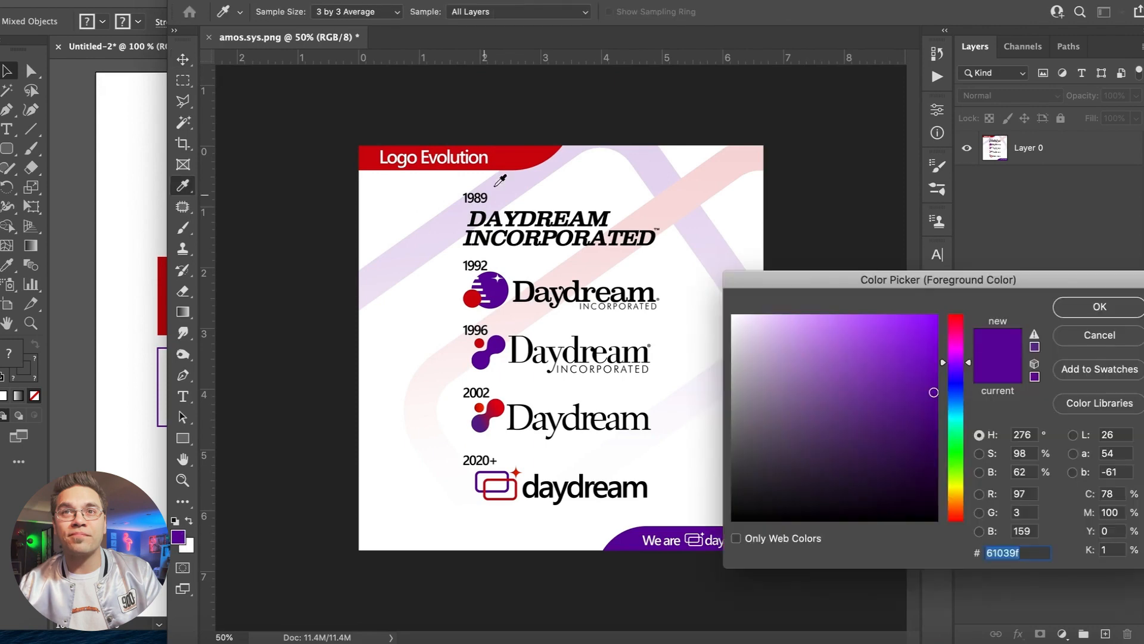
{"action": "left_click", "coordinate": [183, 438]}
{"action": "left_click_drag", "start_coordinate": [323, 127], "coordinate": [791, 584]}
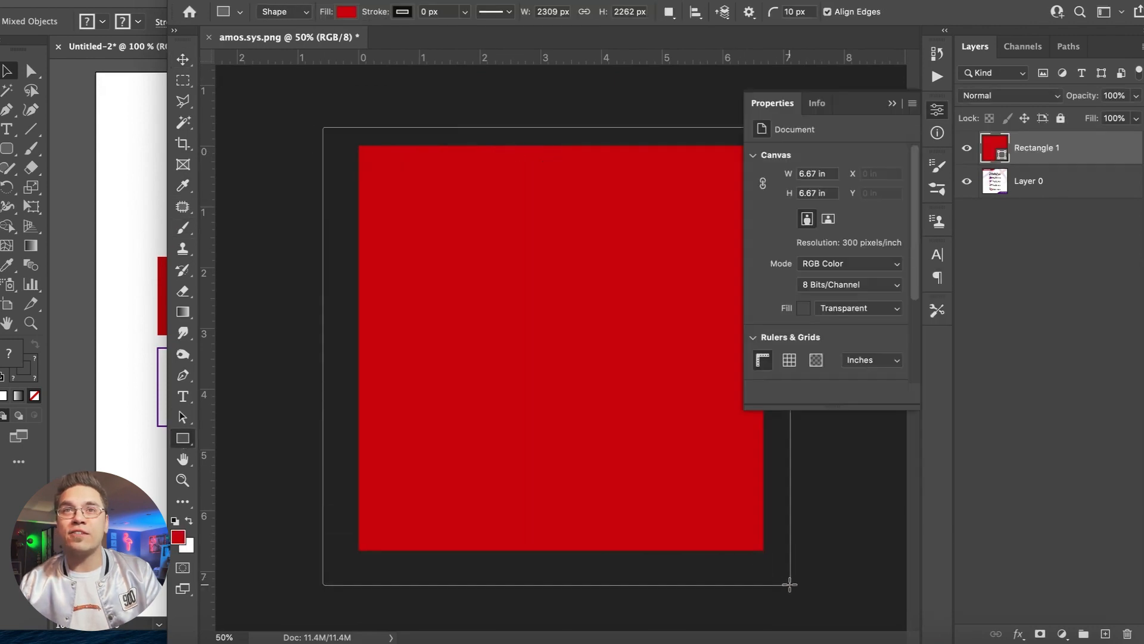
- Try pasting the logo as pixels over the red rectangle and enlarging it
{"action": "key", "text": "super+v"}
{"action": "key", "text": "Escape"}
{"action": "left_click", "coordinate": [1022, 322]}
{"action": "key", "text": "super+v"}
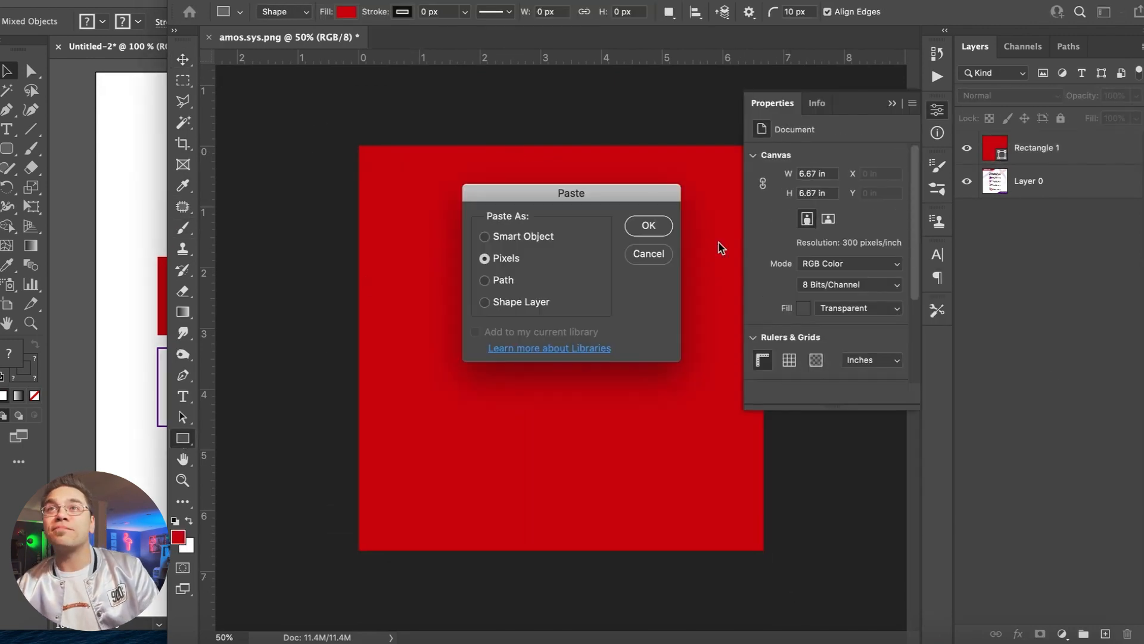
{"action": "key", "text": "Return"}
{"action": "left_click_drag", "start_coordinate": [484, 246], "coordinate": [449, 217]}
{"action": "key", "text": "Return"}
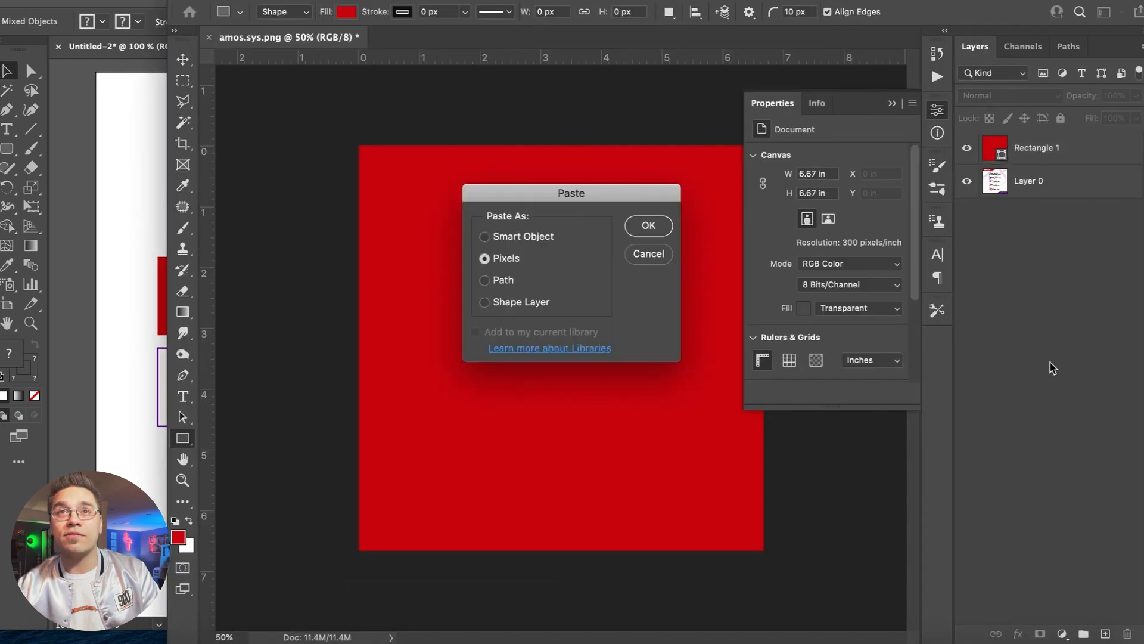
- Paste the heightened logo as pixels and enlarge it about the centre of the red canvas
{"action": "key", "text": "Return"}
{"action": "left_click_drag", "start_coordinate": [486, 248], "coordinate": [467, 230]}
{"action": "key", "text": "Return"}
{"action": "left_click", "coordinate": [892, 104]}
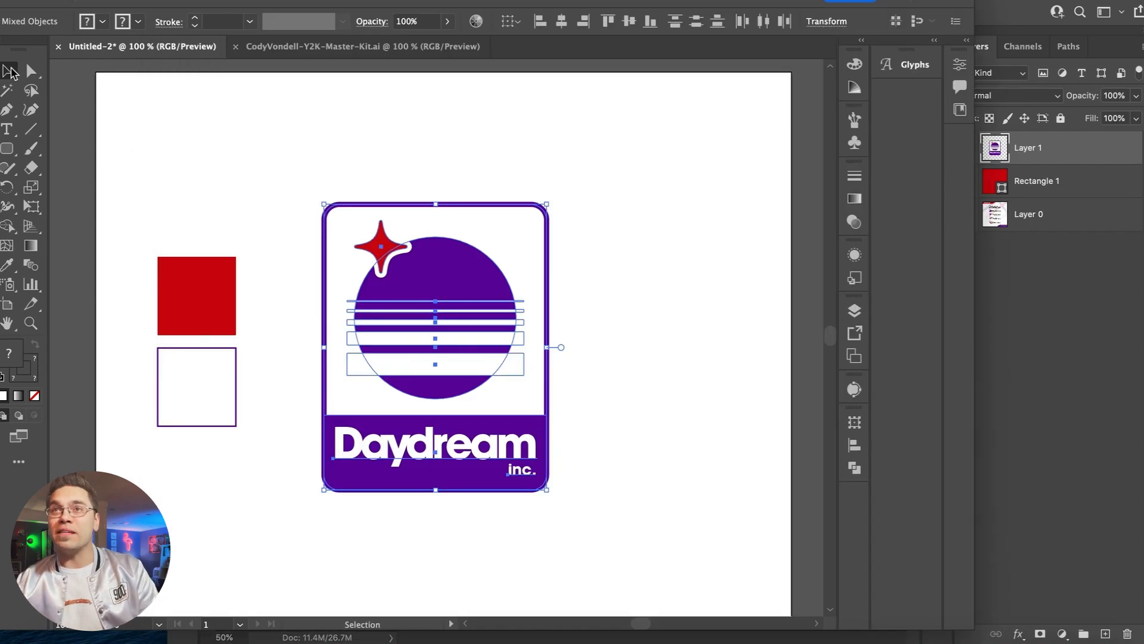
- Isolate and copy the white stripes of the logo in Illustrator and paste them as pixels into Photoshop
{"action": "left_click", "coordinate": [112, 109]}
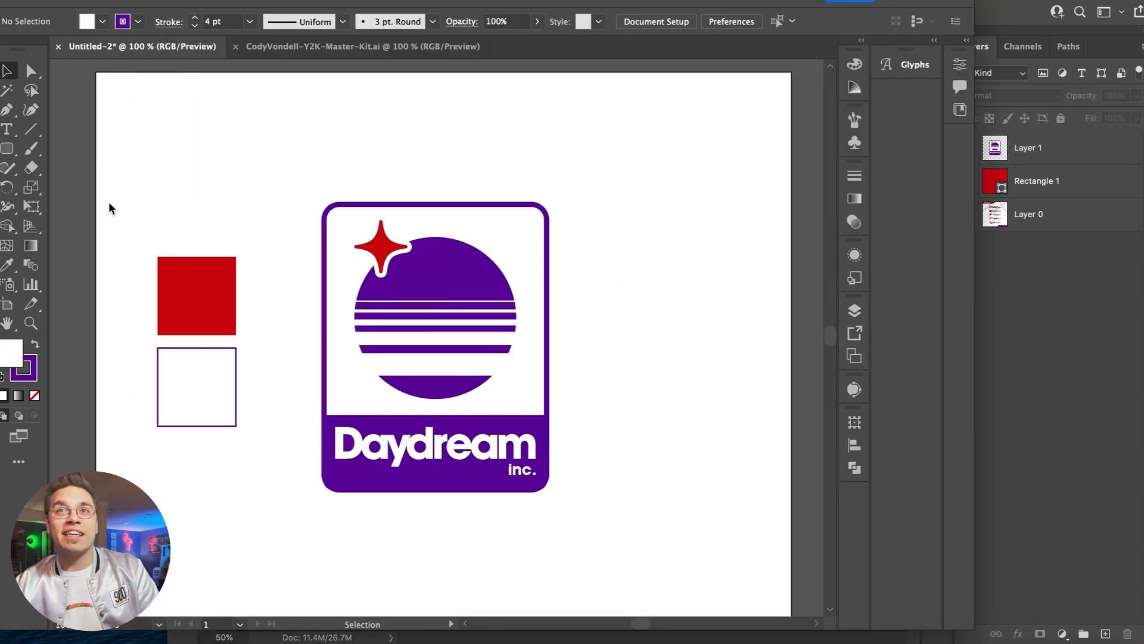
{"action": "double_click", "coordinate": [435, 360]}
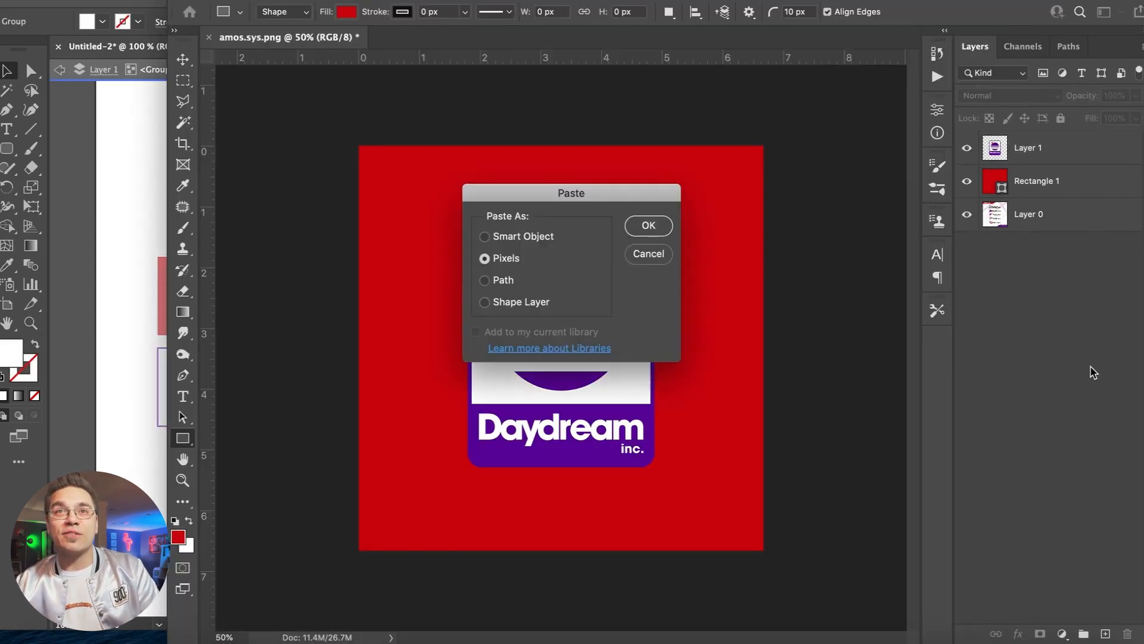
{"action": "key", "text": "Return"}
- Stretch the stripes to 347.89% width across the canvas and fit them along its lower edge, just below the logo
{"action": "left_click_drag", "start_coordinate": [500, 347], "coordinate": [349, 334]}
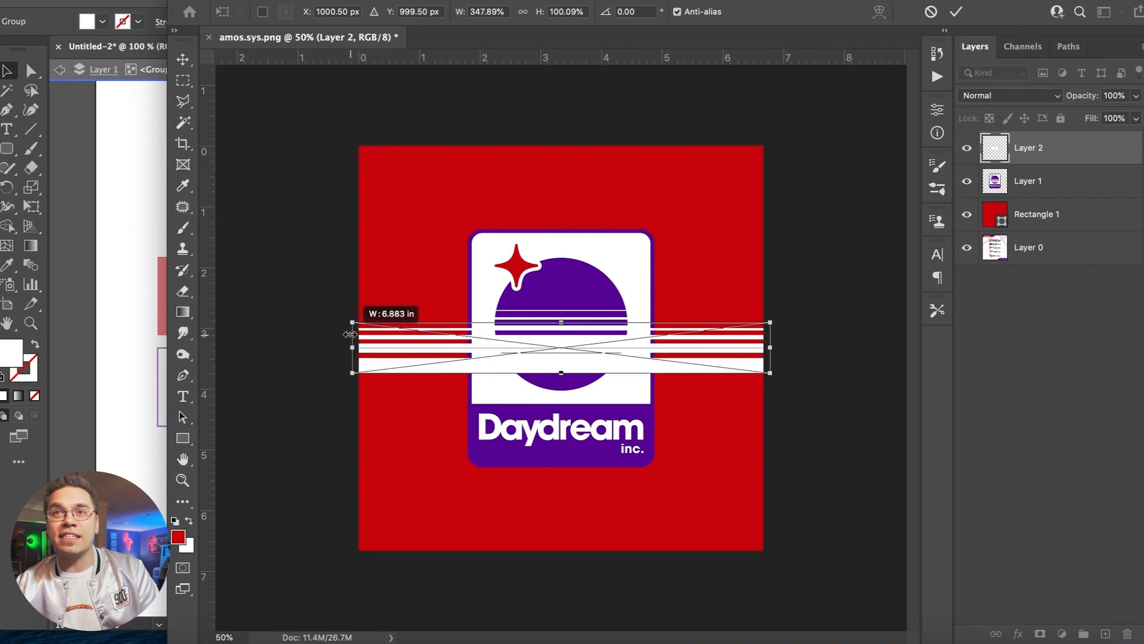
{"action": "left_click_drag", "start_coordinate": [563, 372], "coordinate": [563, 404]}
{"action": "left_click_drag", "start_coordinate": [439, 378], "coordinate": [440, 523]}
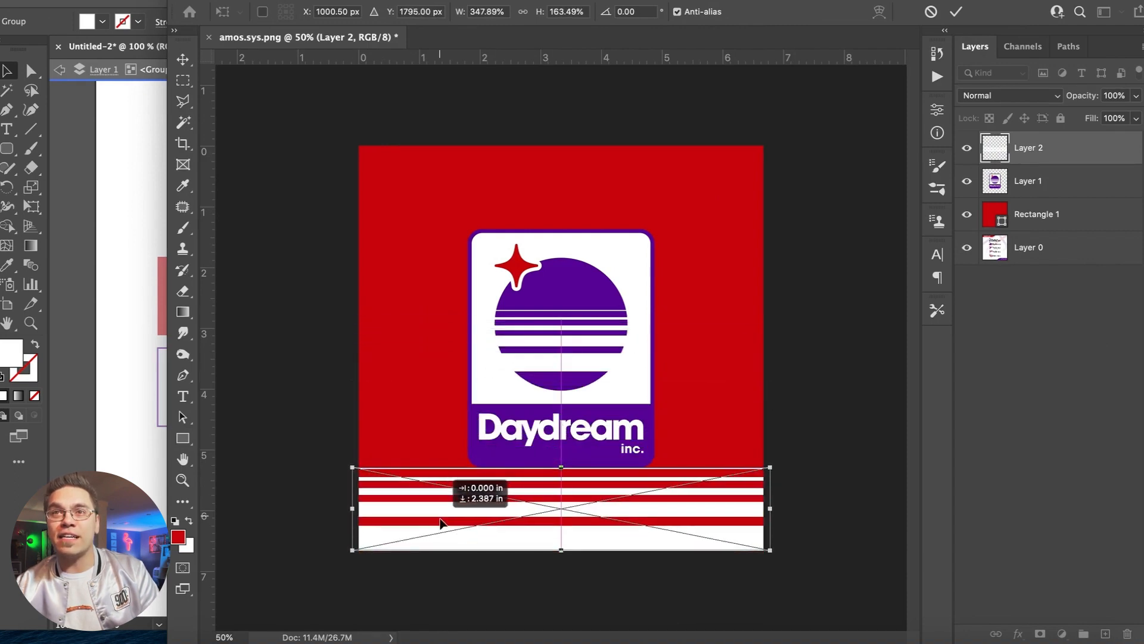
{"action": "left_click_drag", "start_coordinate": [561, 465], "coordinate": [562, 479]}
{"action": "key", "text": "Return"}
{"action": "key", "text": "u"}
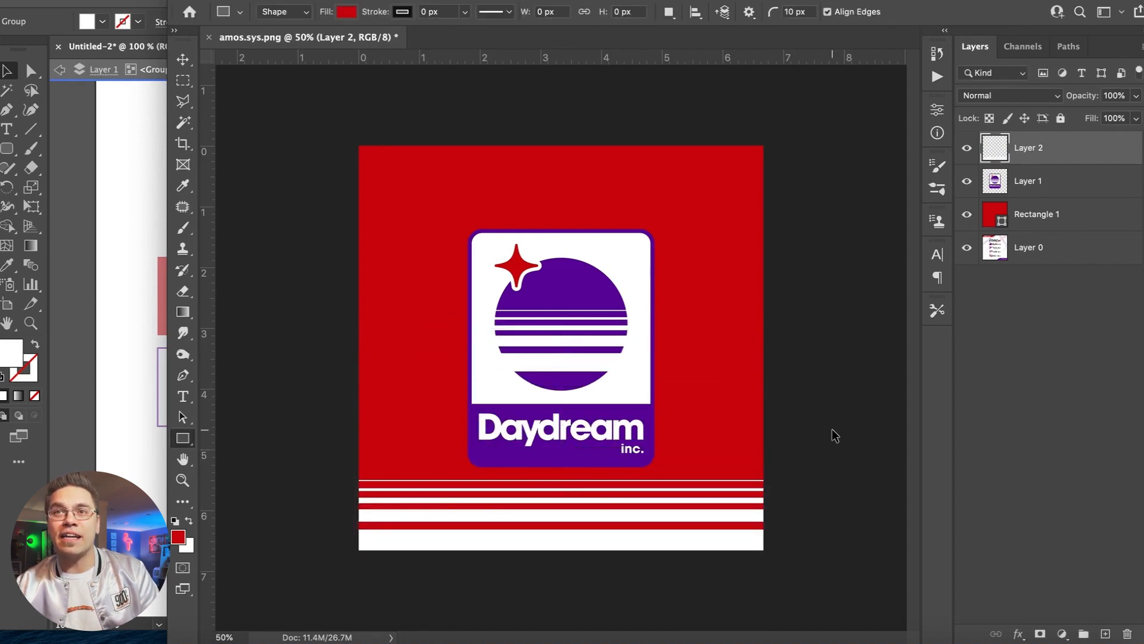
- Move the stripes layer behind the logo and stretch it upward to the upper edge of the logo's purple band
{"action": "key", "text": "ctrl+bracketleft"}
{"action": "left_click", "coordinate": [147, 1]}
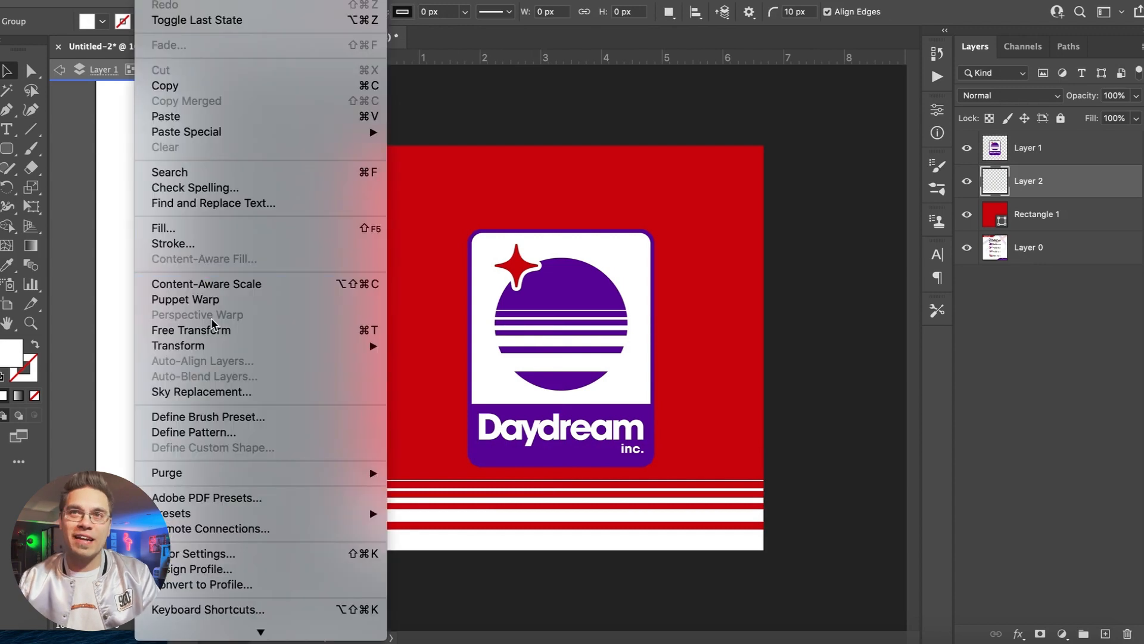
{"action": "left_click", "coordinate": [213, 330]}
{"action": "left_click_drag", "start_coordinate": [562, 480], "coordinate": [561, 406]}
{"action": "key", "text": "Return"}
{"action": "left_click", "coordinate": [508, 612]}
{"action": "key", "text": "Escape"}
{"action": "key", "text": "ctrl+minus"}
{"action": "key", "text": "v"}
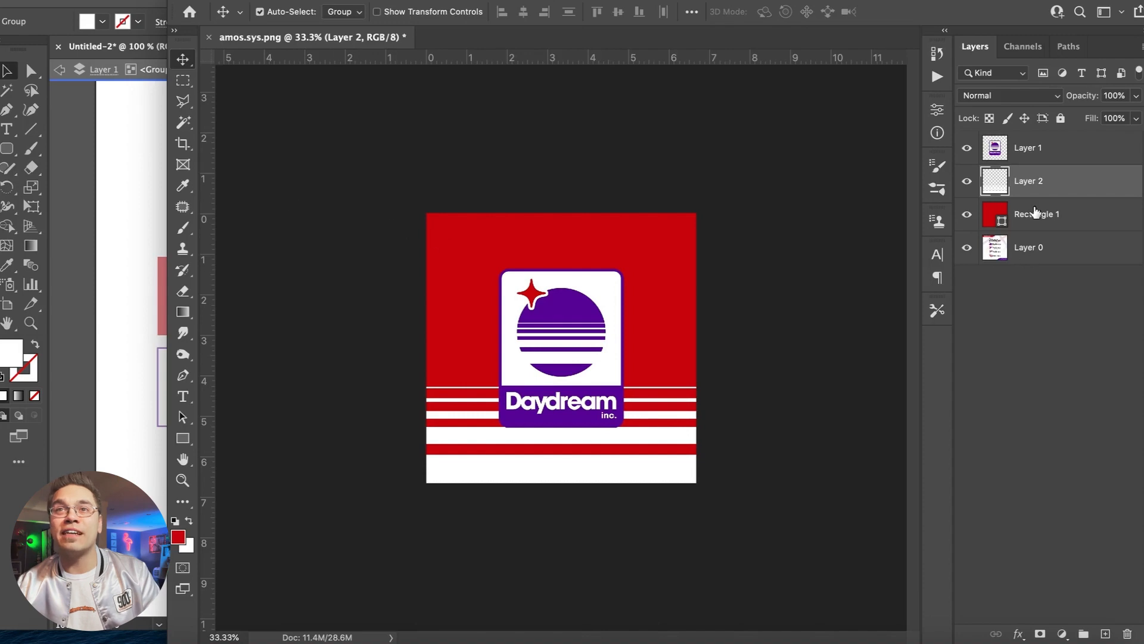
- Duplicate the logo, stripes and red rectangle layers together and merge the copies into a single layer above them
{"action": "left_click", "coordinate": [1036, 212]}
{"action": "left_click", "coordinate": [1038, 152], "text": "shift"}
{"action": "key", "text": "ctrl+j"}
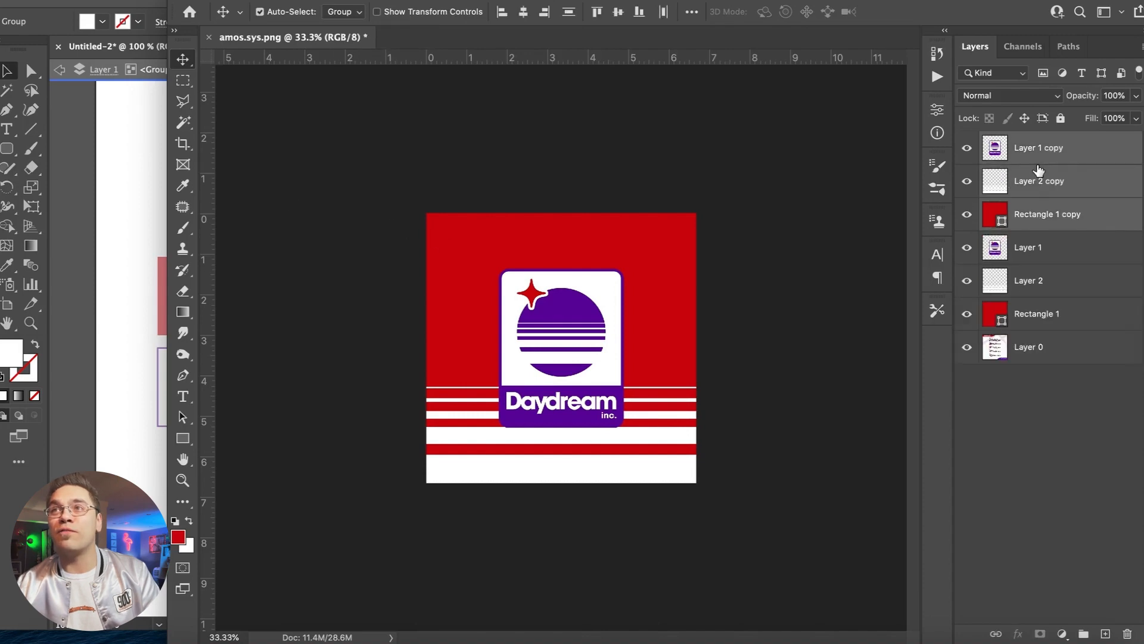
{"action": "left_click", "coordinate": [269, 0]}
{"action": "mouse_move", "coordinate": [235, 0]}
{"action": "left_click", "coordinate": [307, 570]}
- Add 400% Gaussian noise to the merged layer with Monochromatic turned off
{"action": "left_click", "coordinate": [365, 0]}
{"action": "mouse_move", "coordinate": [374, 238]}
{"action": "left_click", "coordinate": [632, 238]}
{"action": "left_click", "coordinate": [458, 416]}
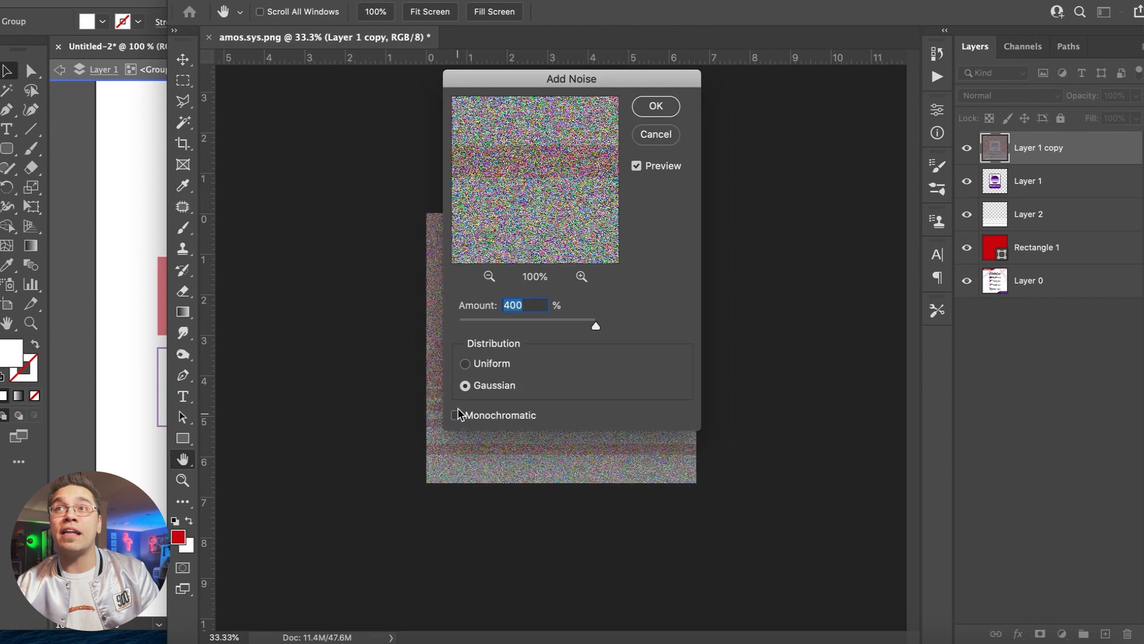
{"action": "key", "text": "Return"}
- Try an opacity of 10% on the noise layer and settle on 15%
{"action": "double_click", "coordinate": [1087, 151]}
{"action": "type", "text": "10"}
{"action": "key", "text": "Return"}
{"action": "double_click", "coordinate": [1088, 149]}
{"action": "type", "text": "15"}
{"action": "key", "text": "Return"}
- Inspect the grain texture on the finished logo design enlarged in full-screen view
{"action": "key", "text": "f"}
{"action": "key", "text": "f"}
{"action": "key", "text": "super+equal"}
{"action": "key", "text": "super+equal"}
{"action": "key", "text": "super+equal"}
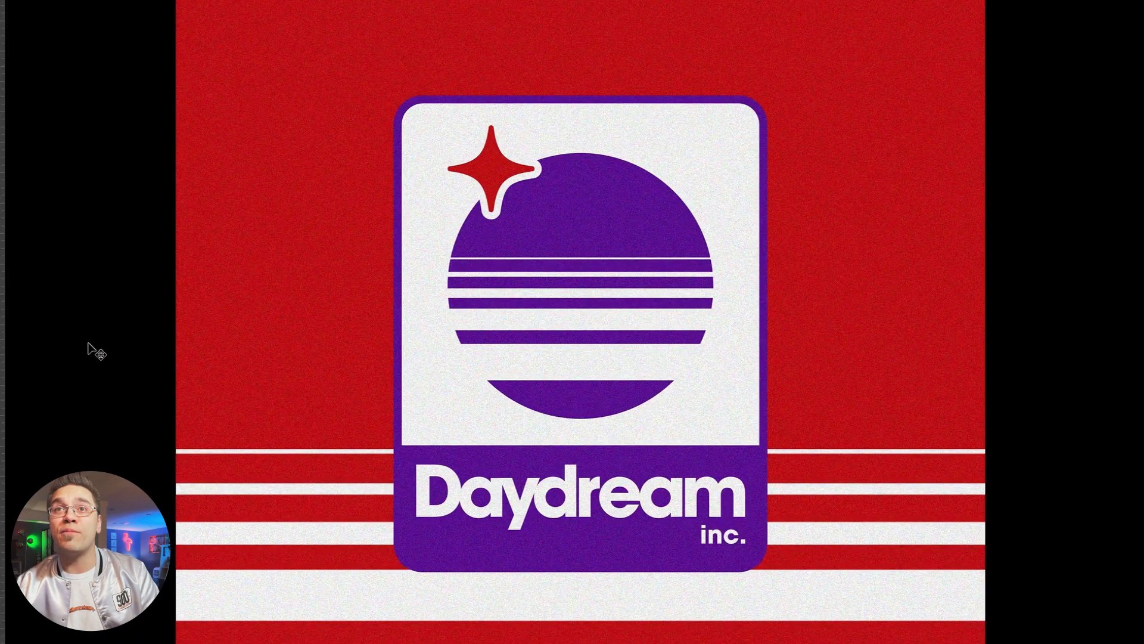
{"action": "key", "text": "super+minus"}
{"action": "key", "text": "f"}
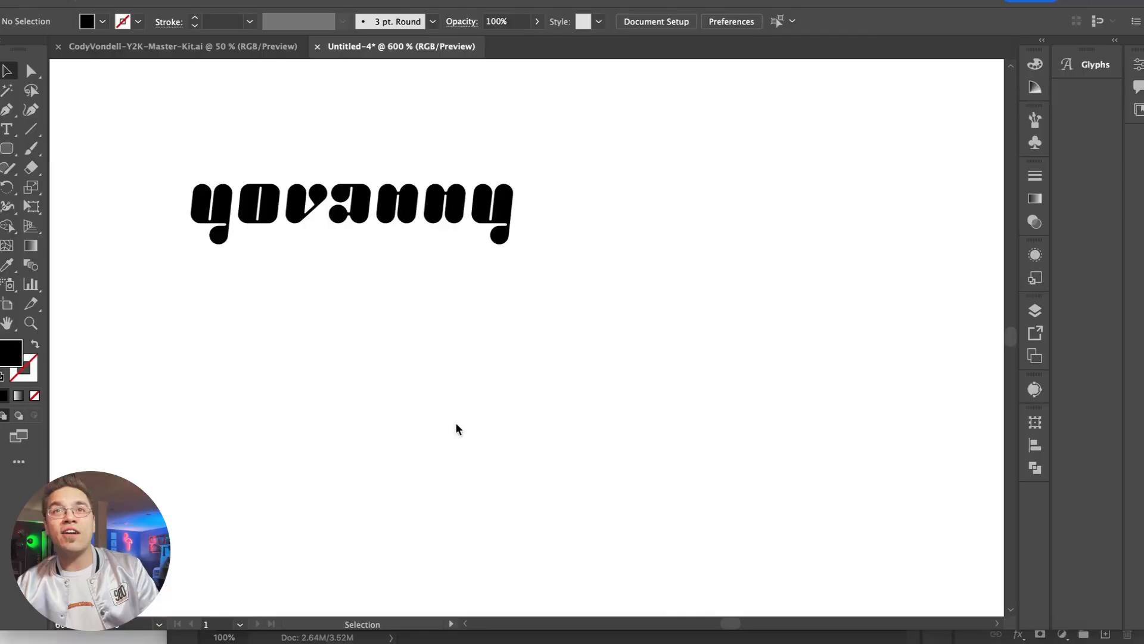
- In Illustrator, tighten the kerning between every pair of letters in the Proton-One wordmark until they touch
{"action": "key", "text": "super+equal"}
{"action": "left_click", "coordinate": [507, 262]}
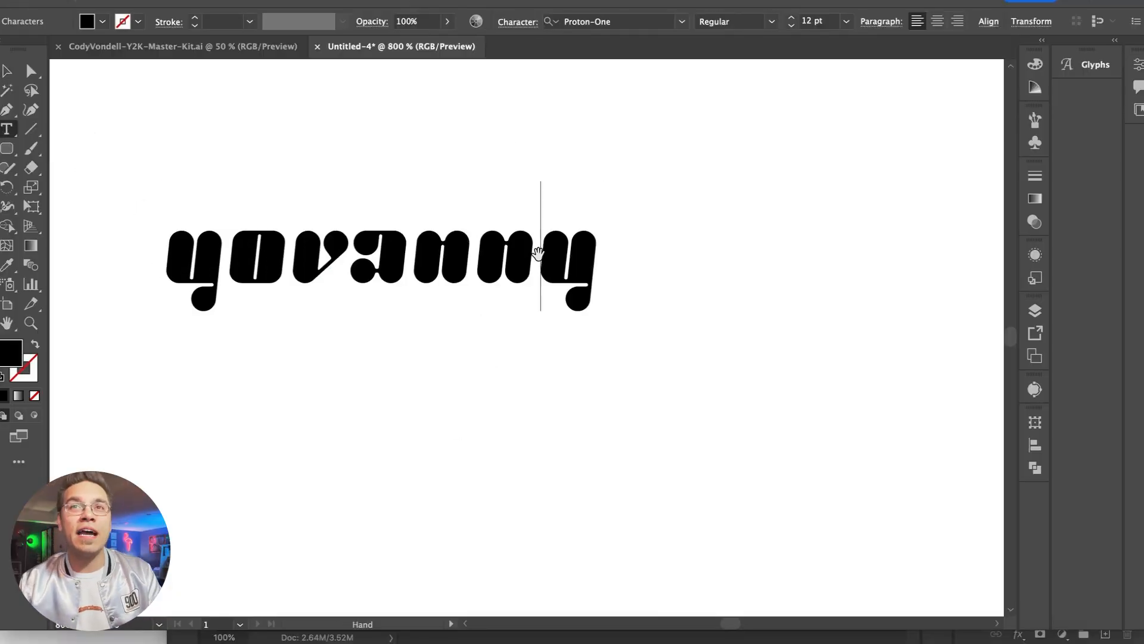
{"action": "key", "text": "Left"}
{"action": "key", "text": "alt+Left"}
{"action": "key", "text": "alt+Left"}
{"action": "key", "text": "alt+Left"}
{"action": "key", "text": "Left"}
{"action": "key", "text": "alt+Left"}
{"action": "key", "text": "alt+Left"}
{"action": "key", "text": "alt+Left"}
{"action": "key", "text": "Left"}
{"action": "key", "text": "alt+Left"}
{"action": "key", "text": "alt+Left"}
{"action": "key", "text": "alt+Left"}
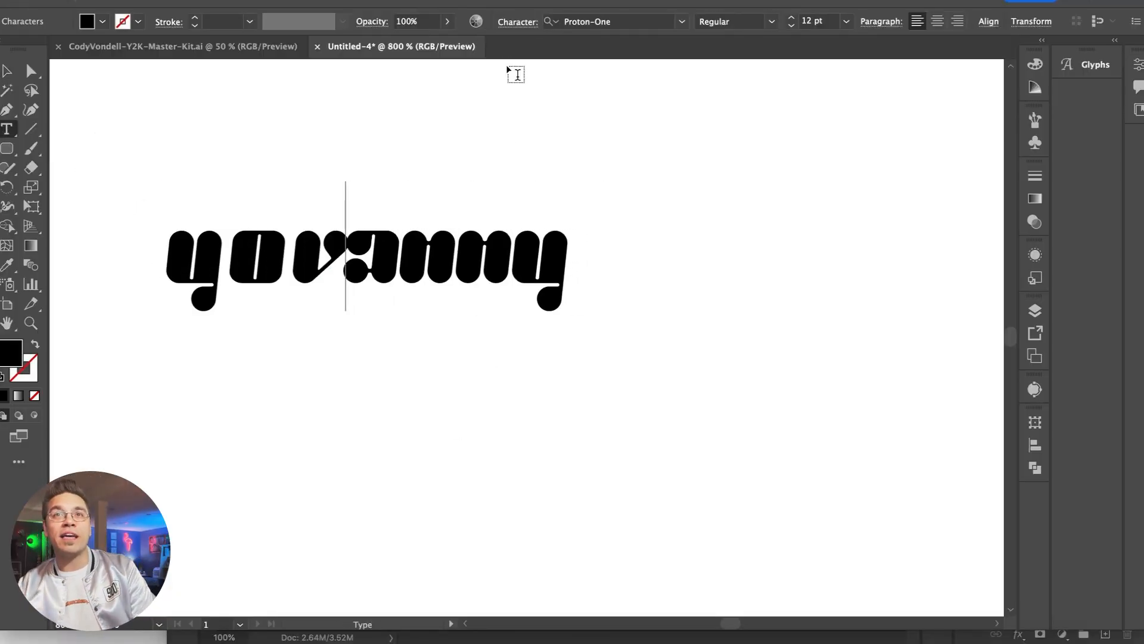
{"action": "key", "text": "Left"}
{"action": "key", "text": "alt+Left"}
{"action": "key", "text": "alt+Left"}
{"action": "key", "text": "alt+Left"}
{"action": "key", "text": "Left"}
{"action": "key", "text": "alt+Left"}
{"action": "key", "text": "alt+Left"}
{"action": "key", "text": "alt+Left"}
{"action": "left_click", "coordinate": [8, 72]}
{"action": "left_click", "coordinate": [291, 131]}
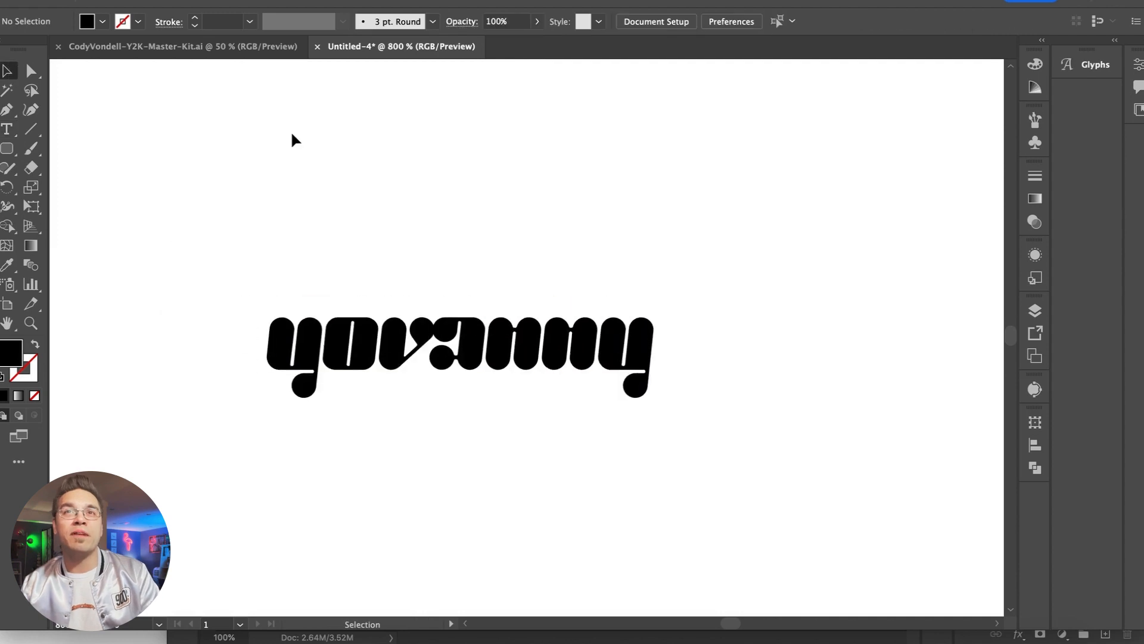
- Duplicate the wordmark upward twice at equal spacing and give the lowest copy a 5 pt black outline
{"action": "left_click", "coordinate": [332, 327]}
{"action": "left_click_drag", "start_coordinate": [382, 326], "coordinate": [382, 258]}
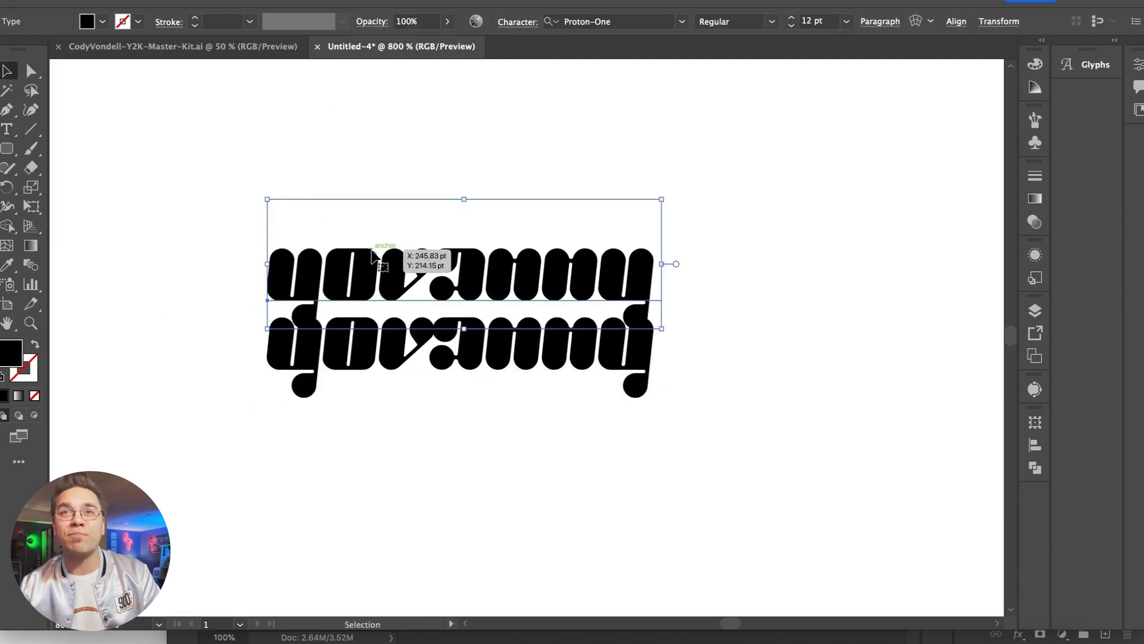
{"action": "key", "text": "super+d"}
{"action": "left_click", "coordinate": [298, 331]}
{"action": "left_click", "coordinate": [195, 19]}
{"action": "left_click", "coordinate": [194, 18]}
{"action": "left_click", "coordinate": [195, 19]}
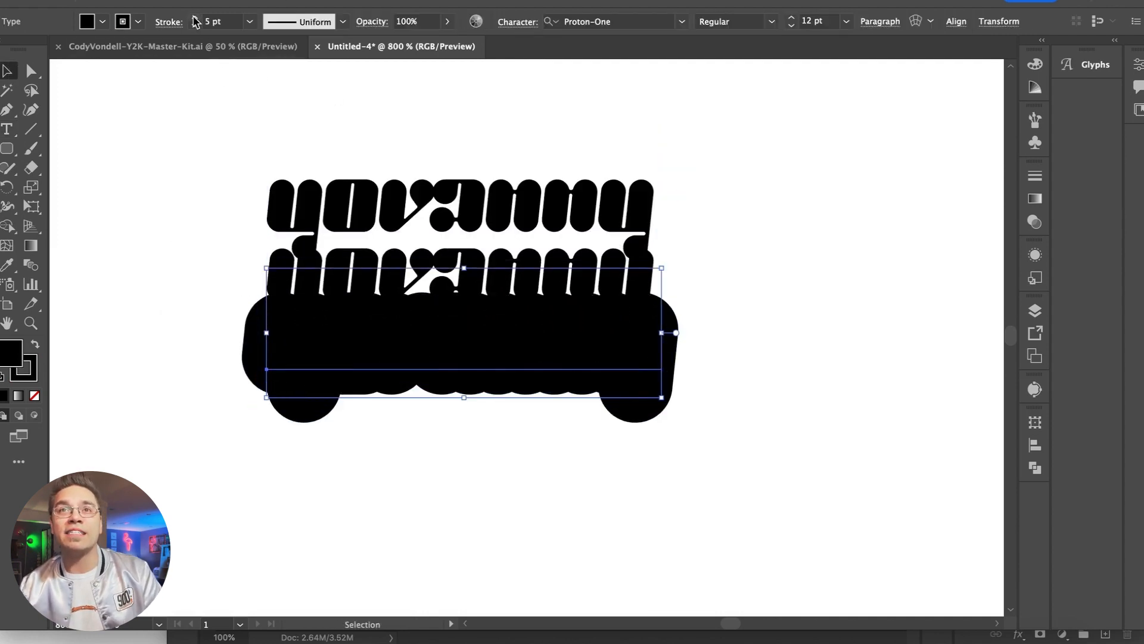
- Give the middle copy of the wordmark a thick white outline
{"action": "left_click", "coordinate": [369, 274]}
{"action": "left_click", "coordinate": [195, 19]}
{"action": "left_click", "coordinate": [195, 18]}
{"action": "left_click", "coordinate": [196, 18]}
{"action": "left_click", "coordinate": [196, 18]}
{"action": "left_click", "coordinate": [126, 25]}
{"action": "left_click", "coordinate": [21, 46]}
{"action": "left_click", "coordinate": [141, 361]}
- Try stacking the white-outlined and plain wordmark copies over the black-outlined one
{"action": "left_click_drag", "start_coordinate": [342, 238], "coordinate": [342, 303]}
{"action": "left_click_drag", "start_coordinate": [369, 205], "coordinate": [370, 340]}
{"action": "left_click_drag", "start_coordinate": [370, 340], "coordinate": [370, 211]}
- Thin the white outline by two increments and move that copy up to the plain wordmark
{"action": "left_click", "coordinate": [296, 304]}
{"action": "left_click", "coordinate": [195, 25]}
{"action": "left_click", "coordinate": [195, 26]}
{"action": "left_click_drag", "start_coordinate": [298, 350], "coordinate": [295, 228]}
- Reduce the black outline of the lowest wordmark copy to 3 pt
{"action": "left_click", "coordinate": [305, 399]}
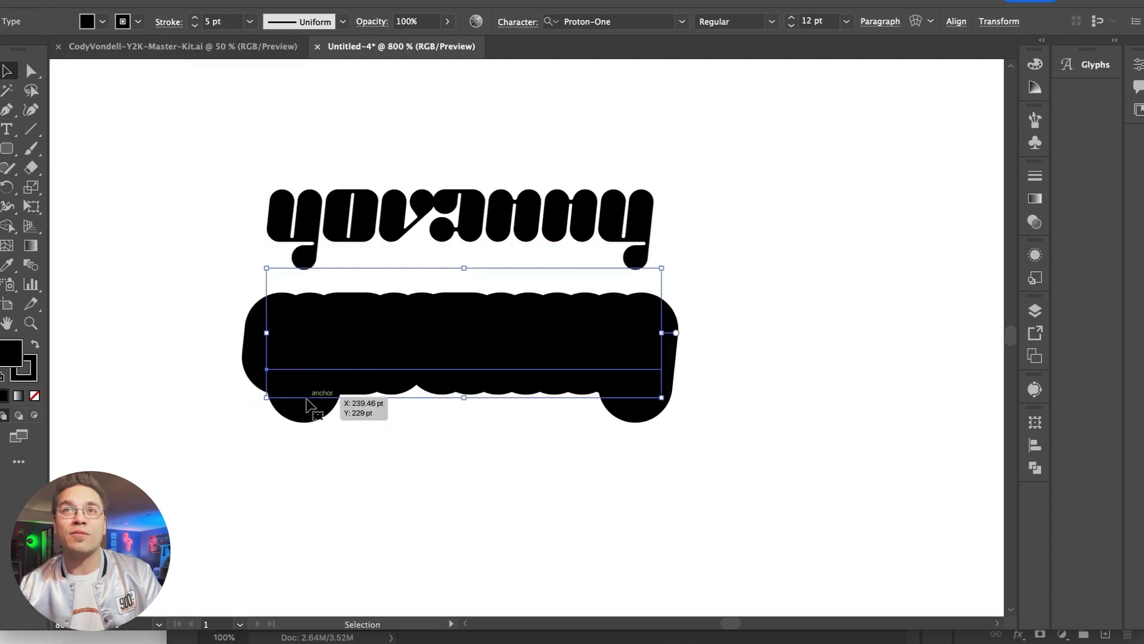
{"action": "left_click", "coordinate": [195, 26]}
{"action": "left_click", "coordinate": [194, 26]}
- Align all three wordmark copies on their vertical centres so they stack into one double-outlined logo
{"action": "left_click_drag", "start_coordinate": [199, 127], "coordinate": [446, 501]}
{"action": "left_click", "coordinate": [938, 22]}
{"action": "left_click", "coordinate": [989, 22]}
{"action": "left_click", "coordinate": [917, 22]}
{"action": "left_click", "coordinate": [989, 22]}
{"action": "left_click", "coordinate": [955, 68]}
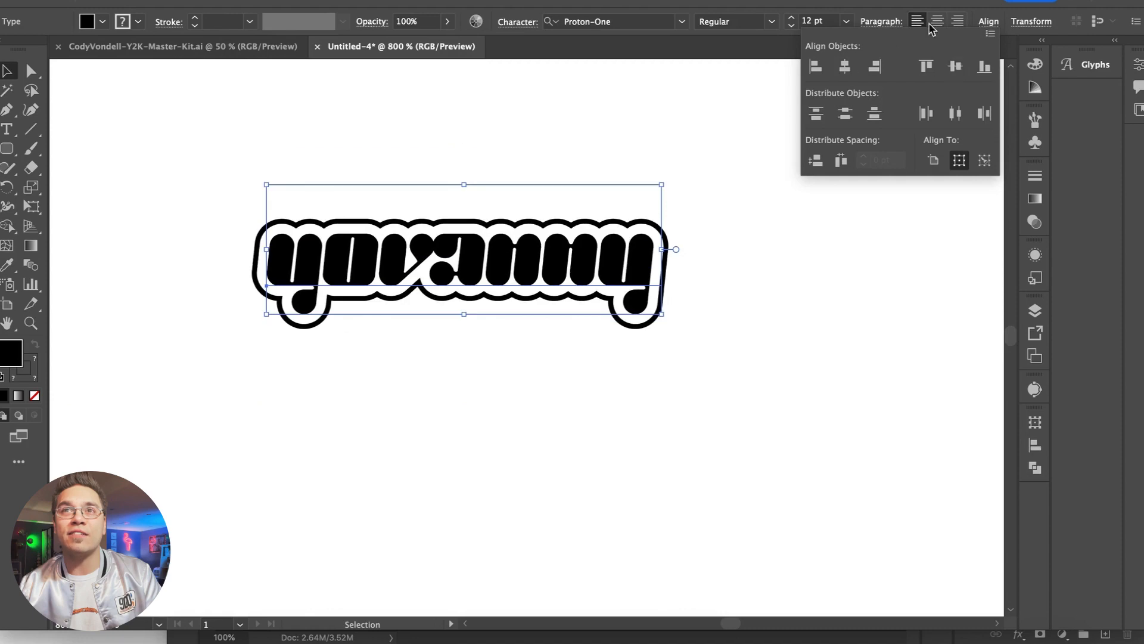
{"action": "left_click", "coordinate": [939, 22]}
{"action": "left_click", "coordinate": [536, 226]}
{"action": "left_click_drag", "start_coordinate": [398, 283], "coordinate": [699, 371]}
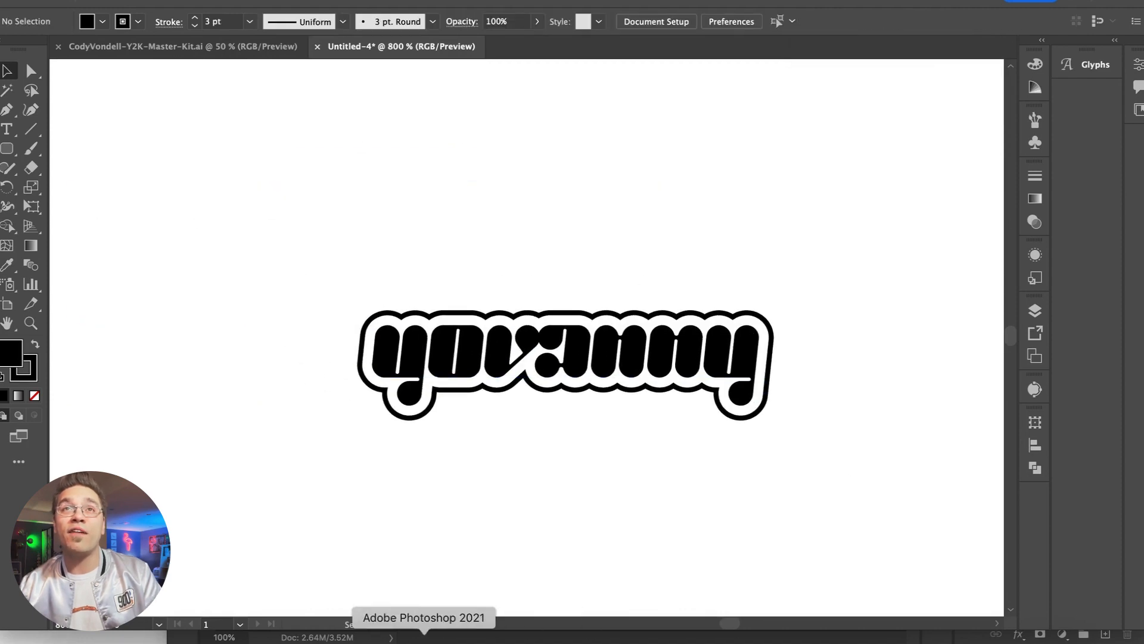
- Check the green ellipse reference logo in Photoshop and, back in Illustrator, copy the plain wordmark above the outlined logo
{"action": "left_click", "coordinate": [560, 637]}
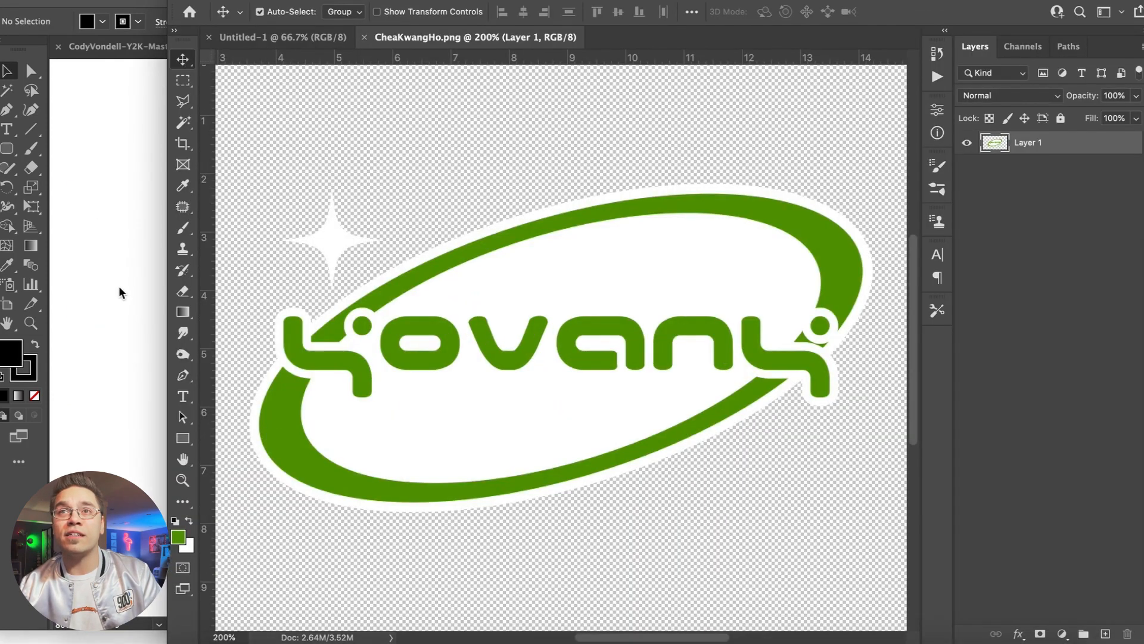
{"action": "left_click", "coordinate": [120, 292]}
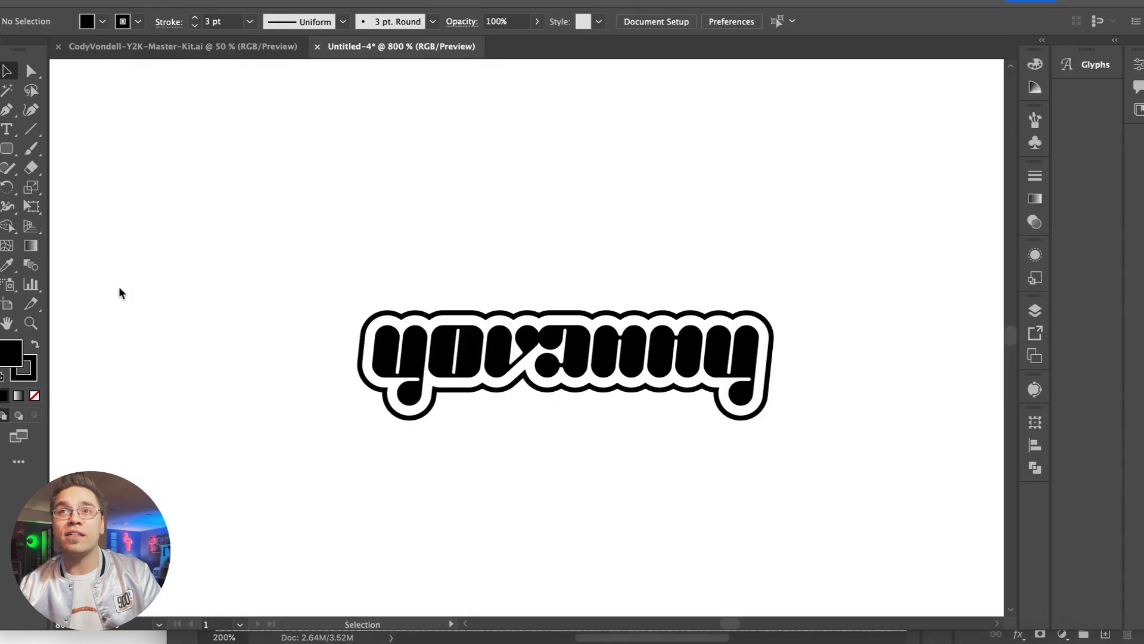
{"action": "left_click_drag", "start_coordinate": [511, 353], "coordinate": [523, 157]}
- Set the font of the copied wordmark to Hybrid Bold
{"action": "left_click", "coordinate": [596, 20]}
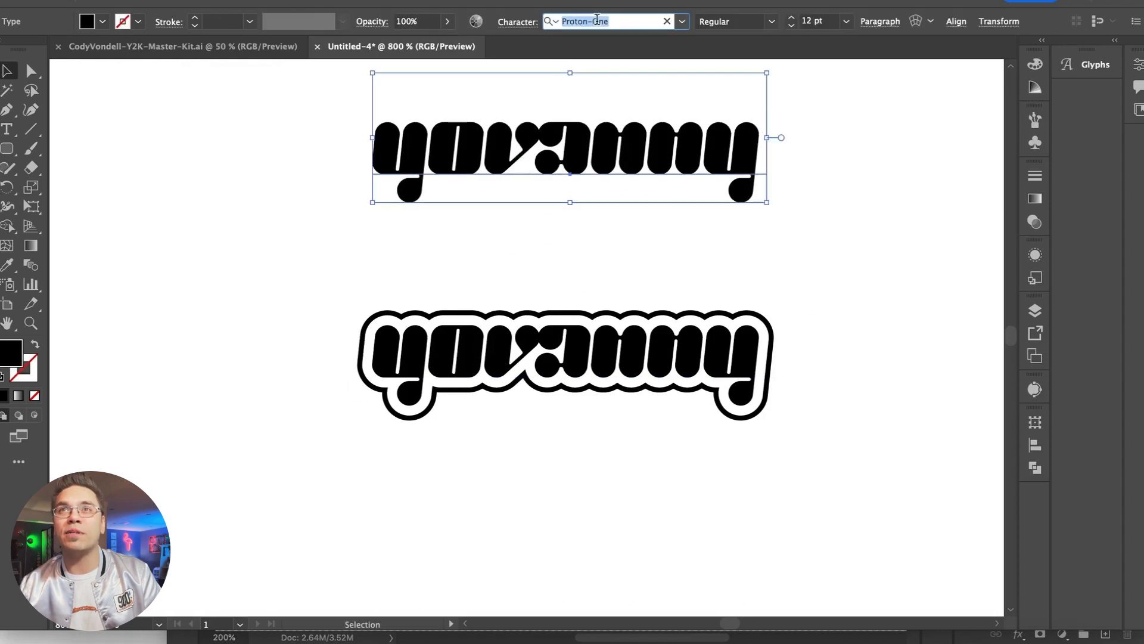
{"action": "type", "text": "h"}
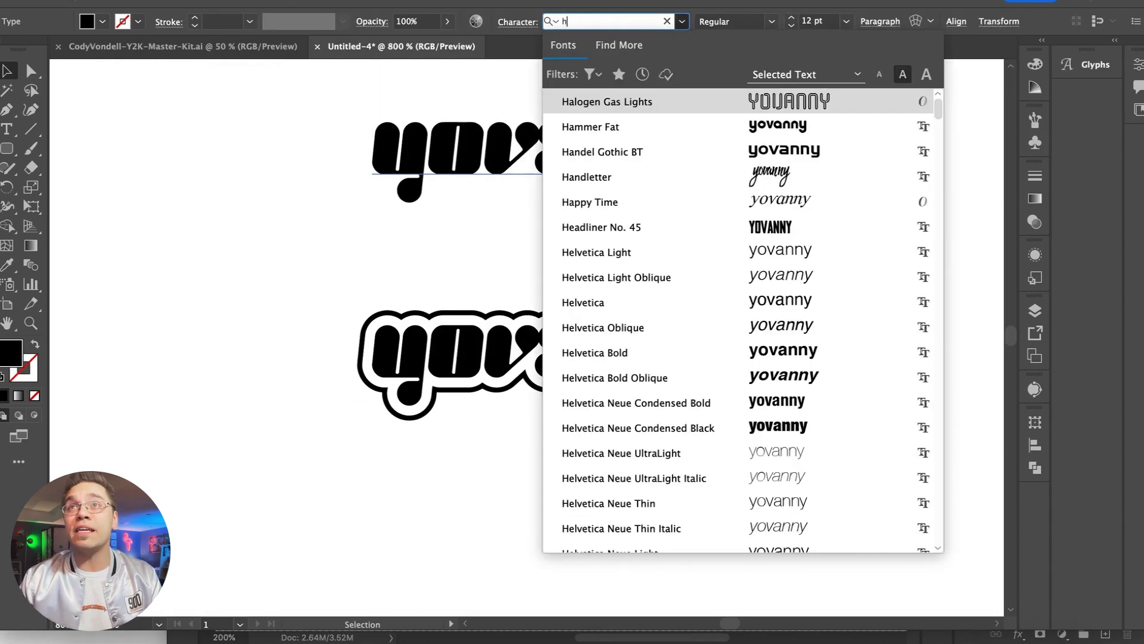
{"action": "type", "text": "yb"}
{"action": "left_click", "coordinate": [622, 96]}
{"action": "left_click", "coordinate": [623, 94]}
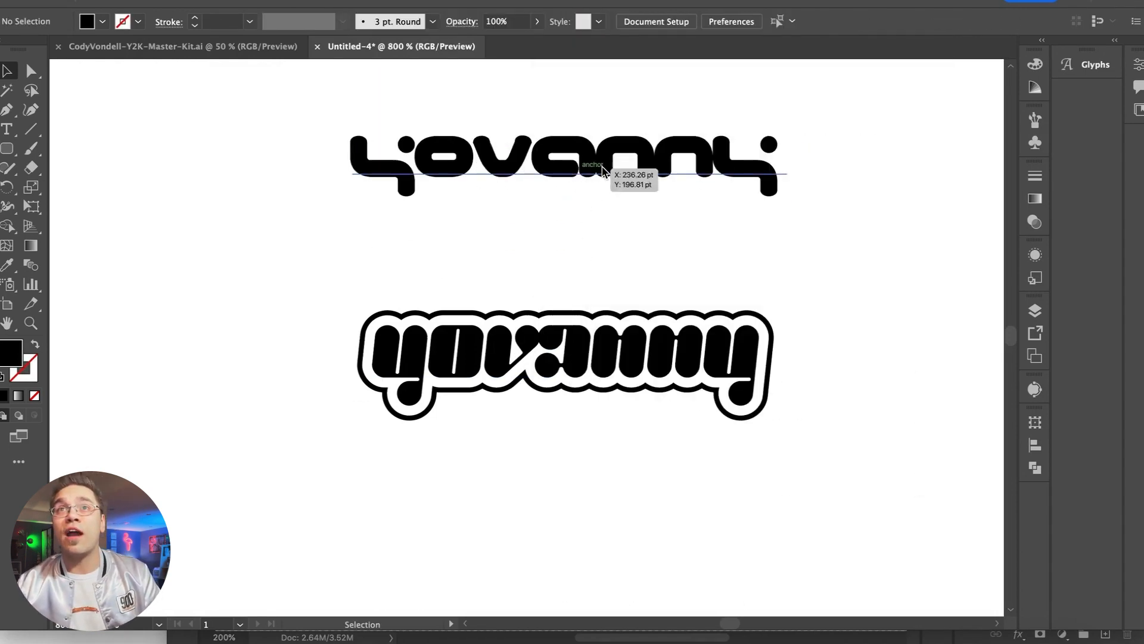
- Undo the last two changes to the copied wordmark and redo them
{"action": "key", "text": "super+z"}
{"action": "key", "text": "super+z"}
{"action": "key", "text": "super+shift+z"}
{"action": "key", "text": "super+shift+z"}
- Loosen the kerning between the letters at the end of the Hybrid Bold wordmark
{"action": "left_click", "coordinate": [397, 290]}
{"action": "left_click", "coordinate": [728, 154]}
{"action": "double_click", "coordinate": [723, 147]}
{"action": "key", "text": "alt+Right"}
{"action": "key", "text": "Left"}
{"action": "key", "text": "alt+Right"}
{"action": "key", "text": "Left"}
{"action": "key", "text": "alt+Right"}
{"action": "key", "text": "Left"}
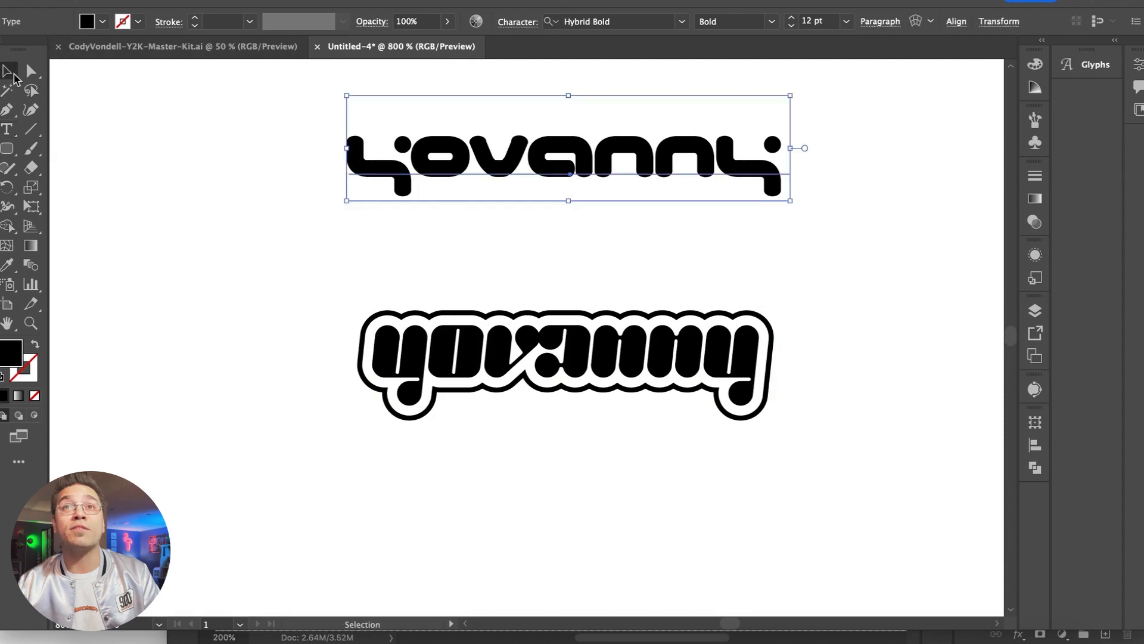
- Convert the Hybrid Bold wordmark to outlines and ungroup its letters
{"action": "left_click", "coordinate": [226, 1]}
{"action": "left_click", "coordinate": [289, 233]}
{"action": "left_click", "coordinate": [187, 1]}
{"action": "left_click", "coordinate": [213, 61]}
{"action": "left_click", "coordinate": [673, 251]}
- Reflect the final y across a vertical axis so it mirrors the first y
{"action": "left_click", "coordinate": [744, 167]}
{"action": "left_click", "coordinate": [187, 1]}
{"action": "mouse_move", "coordinate": [205, 0]}
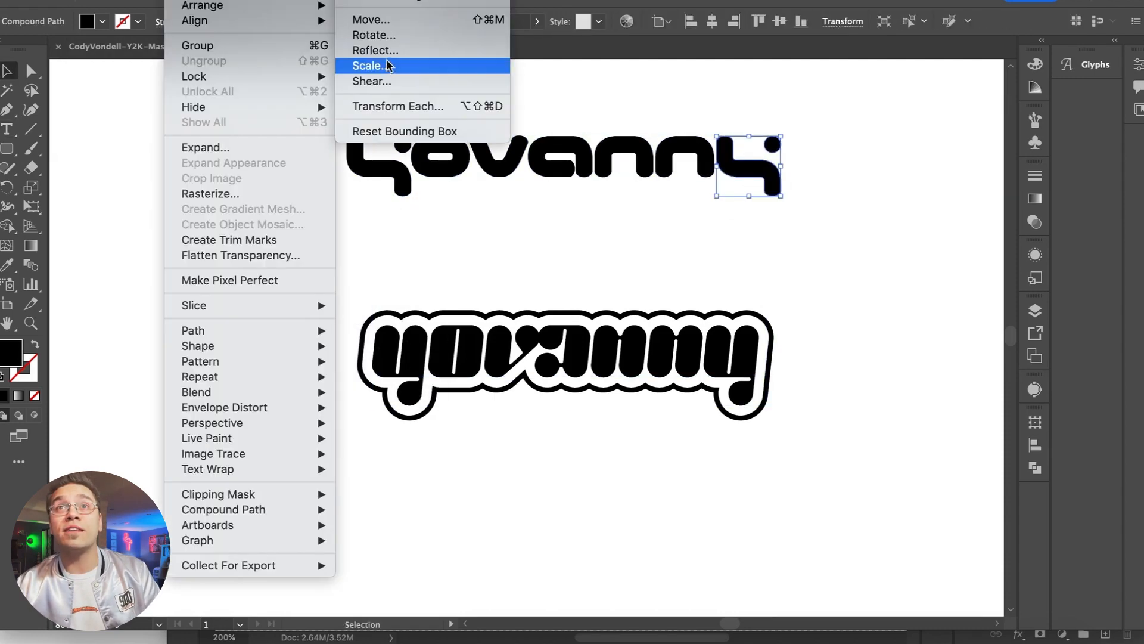
{"action": "left_click", "coordinate": [375, 50]}
{"action": "key", "text": "Return"}
{"action": "left_click", "coordinate": [588, 239]}
{"action": "scroll", "coordinate": [587, 238], "scroll_direction": "up", "scroll_amount": 2}
{"action": "scroll", "coordinate": [588, 239], "scroll_direction": "right", "scroll_amount": 1}
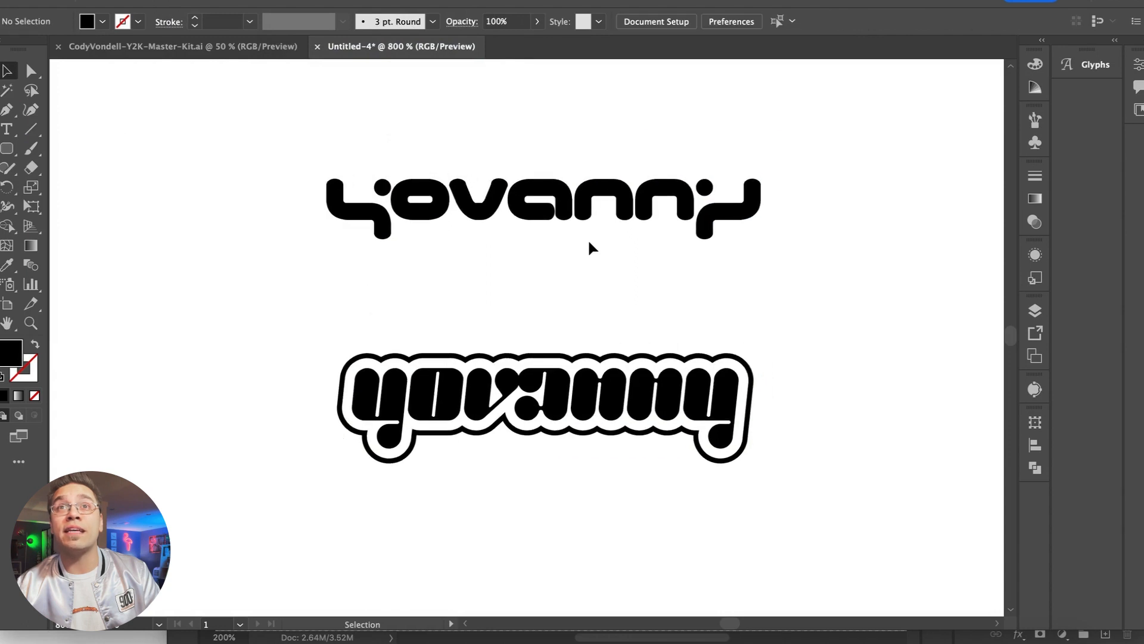
- Draw a thin horizontal rounded-rectangle bar beneath the letters, between the tails of the two y's
{"action": "left_click_drag", "start_coordinate": [7, 149], "coordinate": [102, 169]}
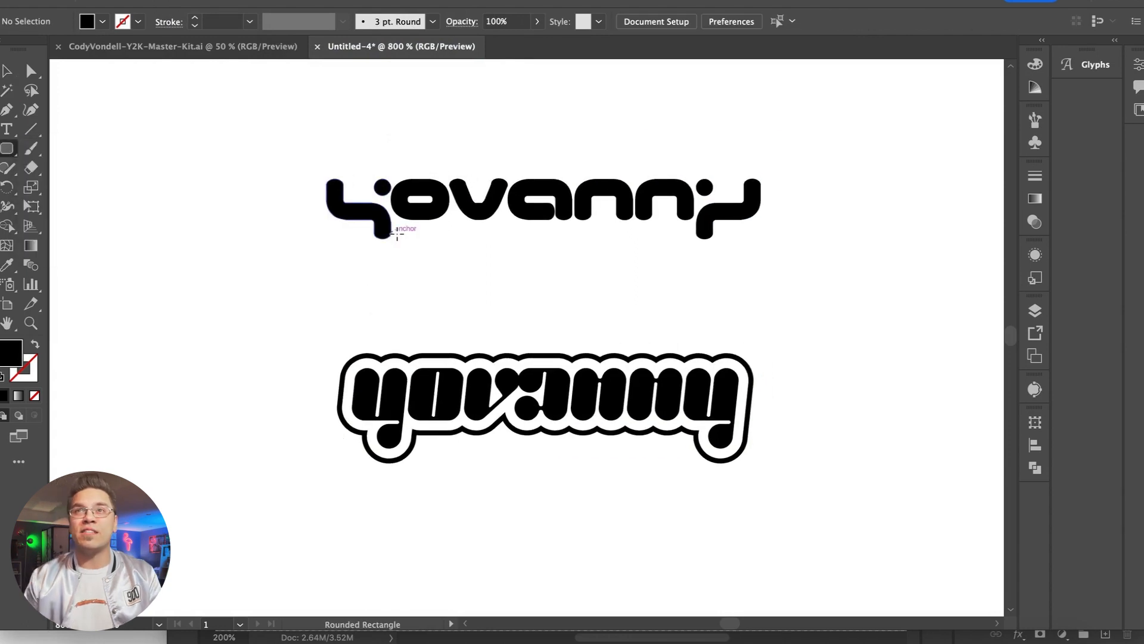
{"action": "mouse_move", "coordinate": [473, 237]}
{"action": "left_mouse_down"}
{"action": "mouse_move", "coordinate": [692, 238]}
{"action": "mouse_move", "coordinate": [690, 226]}
{"action": "left_mouse_up"}
{"action": "key", "text": "super+="}
{"action": "key", "text": "super+="}
{"action": "key", "text": "super+="}
{"action": "key", "text": "super+-"}
{"action": "key", "text": "v"}
{"action": "left_click_drag", "start_coordinate": [110, 182], "coordinate": [940, 268]}
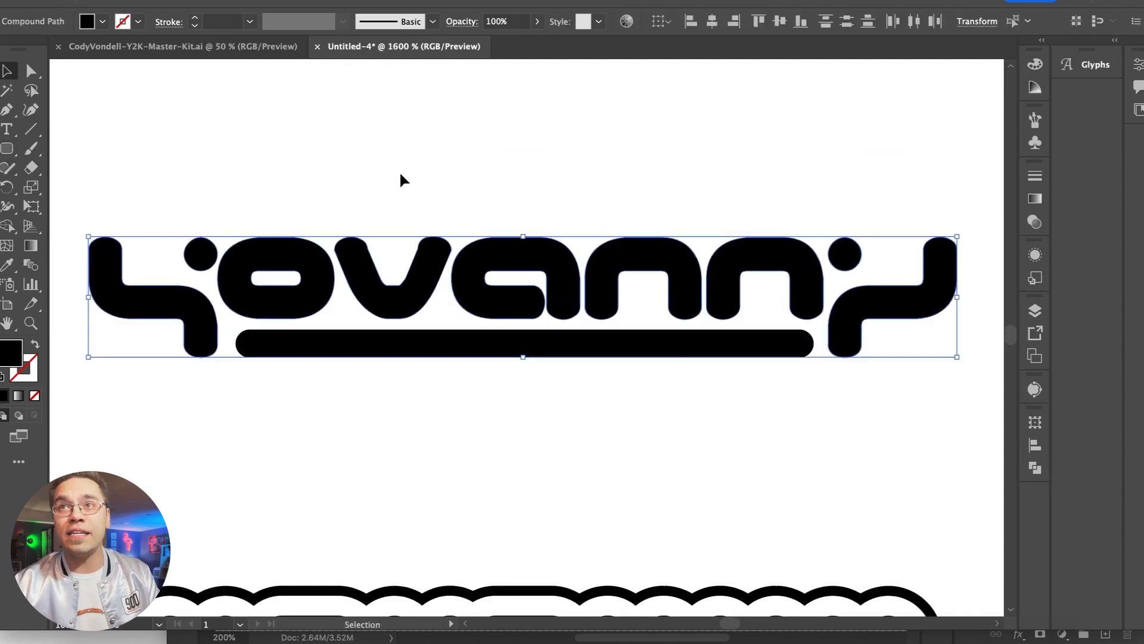
{"action": "left_click", "coordinate": [527, 132]}
{"action": "left_click_drag", "start_coordinate": [104, 172], "coordinate": [855, 304]}
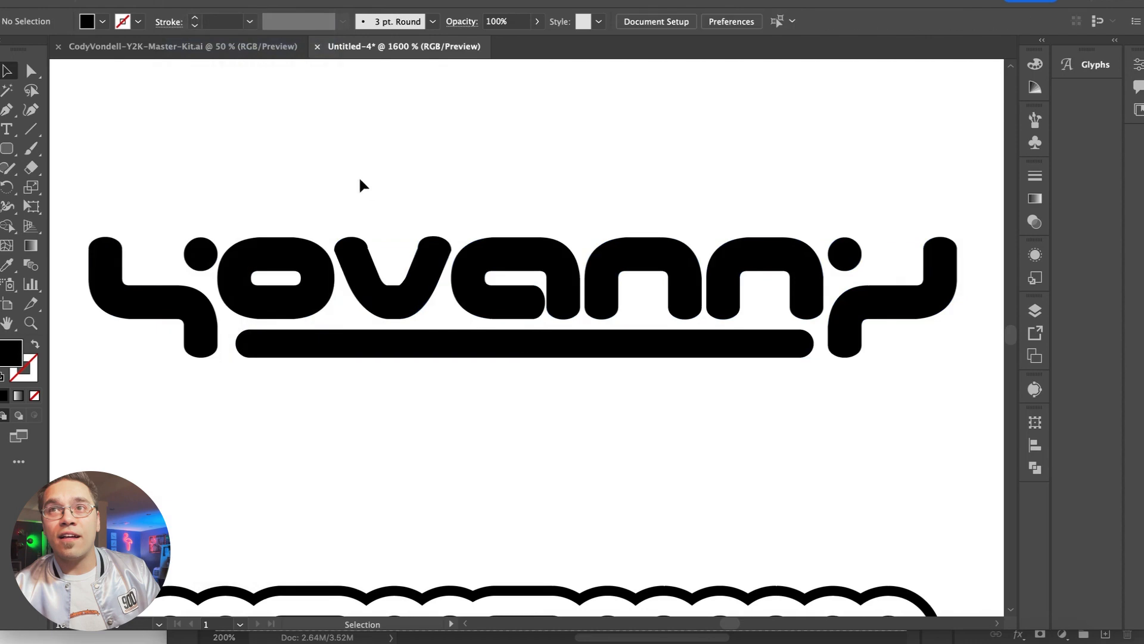
{"action": "left_click", "coordinate": [567, 153]}
- Widen the bar on both sides so it joins the tails of the two y's
{"action": "left_click", "coordinate": [358, 343]}
{"action": "left_click_drag", "start_coordinate": [235, 343], "coordinate": [185, 343]}
{"action": "left_click", "coordinate": [173, 175]}
{"action": "key", "text": "ctrl+minus"}
{"action": "key", "text": "ctrl+minus"}
{"action": "key", "text": "ctrl+minus"}
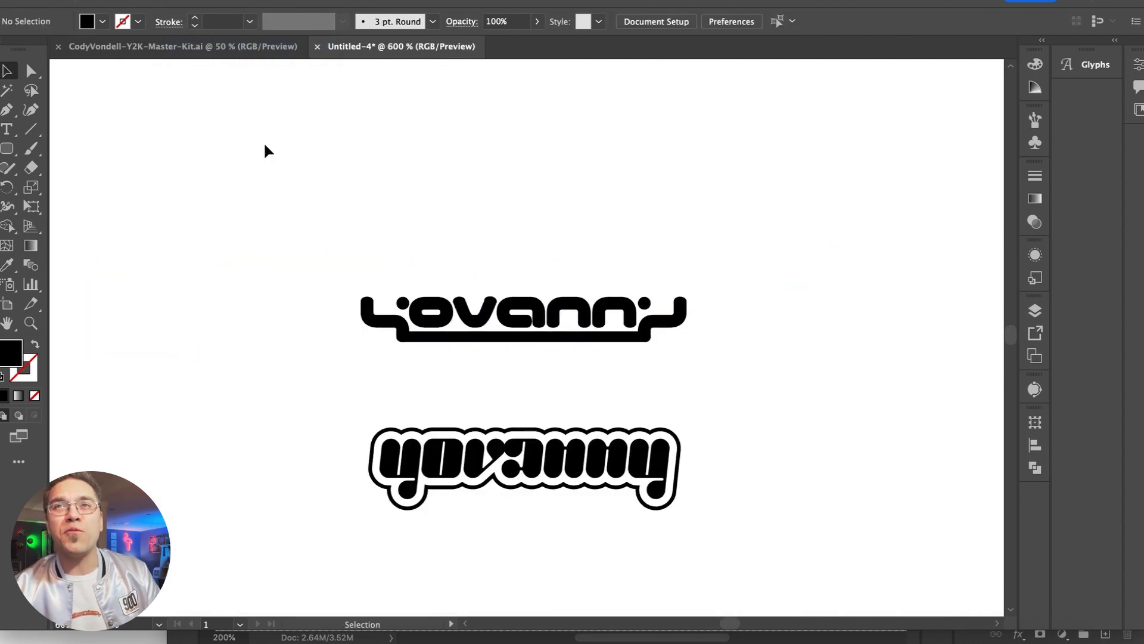
- Group the letters with the bar and duplicate the group upward twice at equal spacing
{"action": "left_click_drag", "start_coordinate": [313, 263], "coordinate": [793, 382]}
{"action": "left_click", "coordinate": [172, 1]}
{"action": "left_click", "coordinate": [187, 50]}
{"action": "key", "text": "super+plus"}
{"action": "left_click_drag", "start_coordinate": [453, 325], "coordinate": [453, 251]}
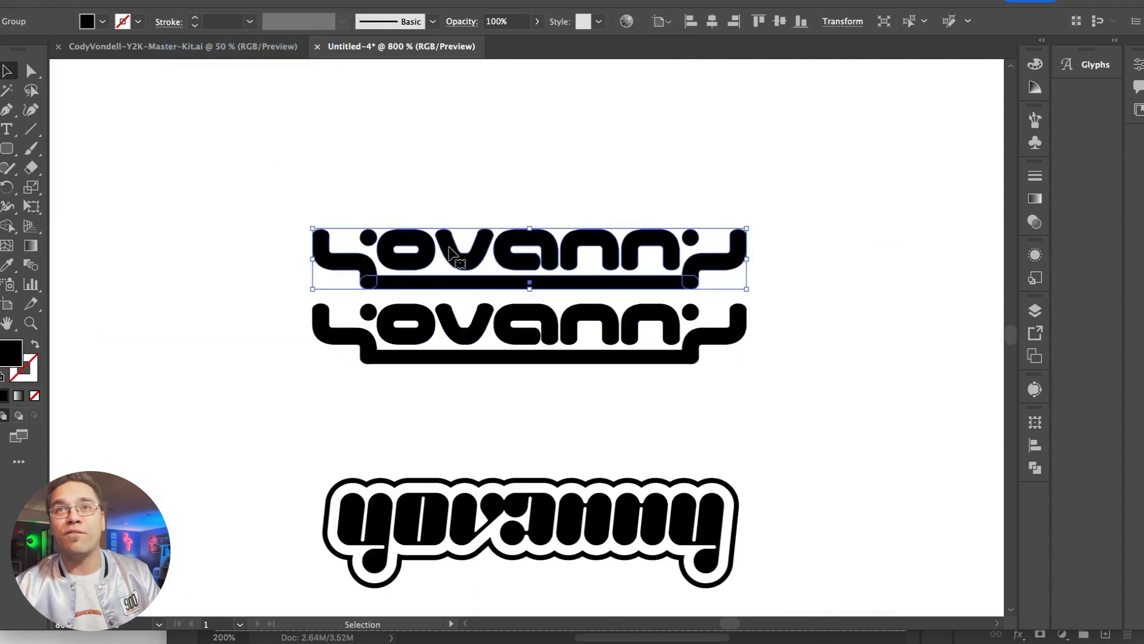
{"action": "key", "text": "super+d"}
- Give the middle copy of the grouped wordmark a 2 pt white outline
{"action": "left_click", "coordinate": [451, 275]}
{"action": "left_click", "coordinate": [194, 18]}
{"action": "left_click", "coordinate": [195, 19]}
{"action": "left_click", "coordinate": [194, 18]}
{"action": "left_click", "coordinate": [195, 18]}
{"action": "left_click", "coordinate": [194, 19]}
{"action": "left_click", "coordinate": [137, 21]}
{"action": "left_click", "coordinate": [25, 48]}
- Give the lowest grouped wordmark a thicker black outline and stack the white-outlined copy over it
{"action": "left_click", "coordinate": [372, 331]}
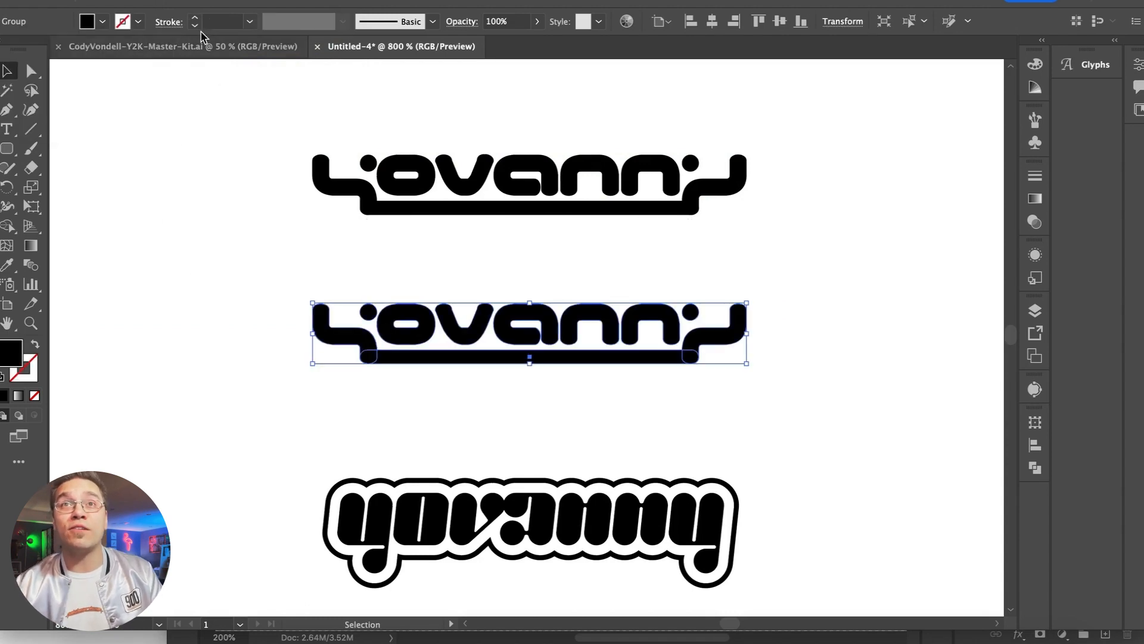
{"action": "left_click", "coordinate": [194, 19]}
{"action": "left_click", "coordinate": [194, 18]}
{"action": "left_click", "coordinate": [195, 18]}
{"action": "left_click", "coordinate": [194, 19]}
{"action": "left_click", "coordinate": [194, 19]}
{"action": "left_click", "coordinate": [195, 19]}
{"action": "left_click", "coordinate": [138, 21]}
{"action": "left_click", "coordinate": [55, 51]}
{"action": "mouse_move", "coordinate": [390, 207]}
{"action": "left_mouse_down"}
{"action": "mouse_move", "coordinate": [357, 233]}
{"action": "mouse_move", "coordinate": [391, 310]}
{"action": "mouse_move", "coordinate": [391, 291]}
{"action": "mouse_move", "coordinate": [394, 355]}
{"action": "left_mouse_up"}
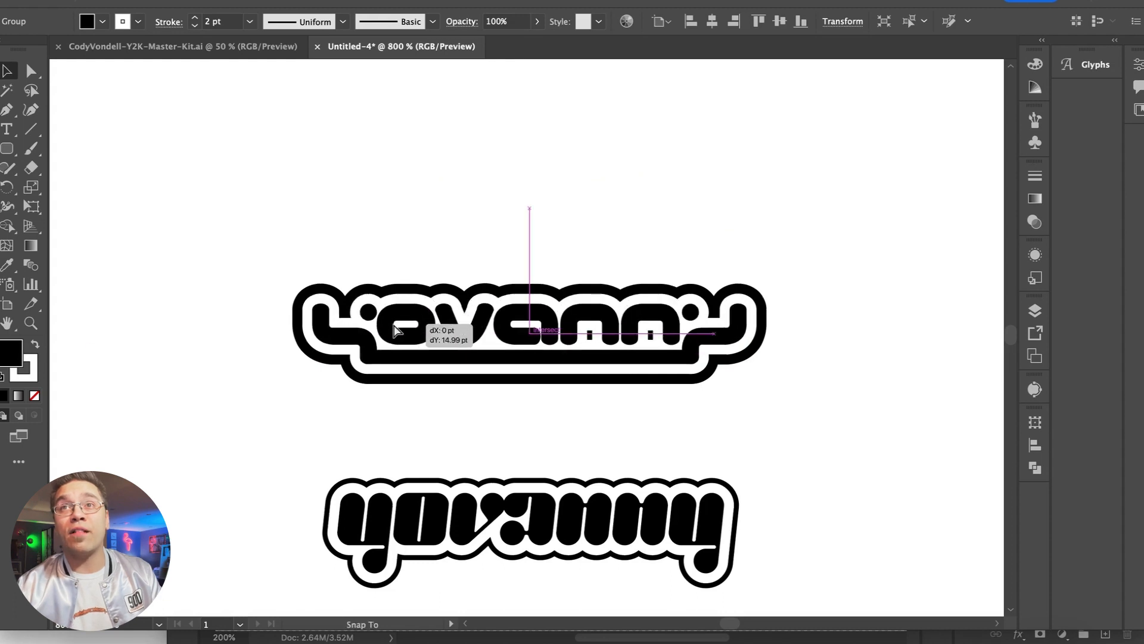
- Draw a white rectangle without a stroke across the gaps between the legs of the upper wordmark's two n's
{"action": "left_click", "coordinate": [355, 238]}
{"action": "left_click", "coordinate": [7, 149]}
{"action": "left_click", "coordinate": [100, 22]}
{"action": "left_click", "coordinate": [16, 51]}
{"action": "left_click", "coordinate": [359, 133]}
{"action": "left_click_drag", "start_coordinate": [573, 327], "coordinate": [667, 343]}
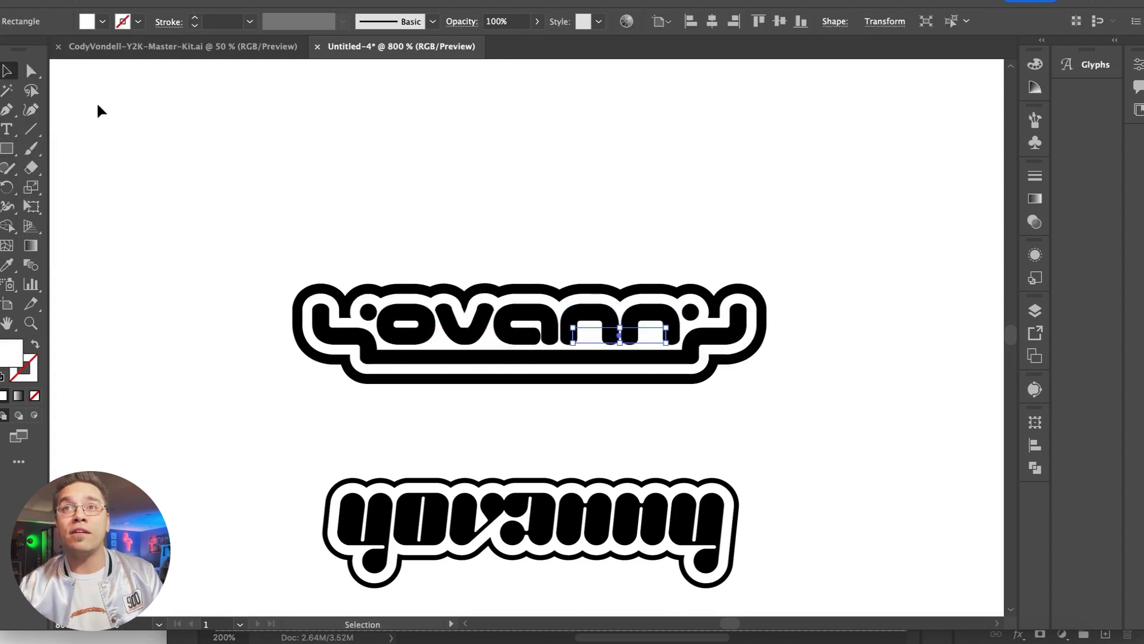
{"action": "left_click", "coordinate": [303, 153]}
- Copy a tilted elliptical ring from the CodyVondell-Y2K-Master-Kit artboard and paste it into the wordmark document
{"action": "left_click", "coordinate": [257, 48]}
{"action": "left_click", "coordinate": [375, 217]}
{"action": "scroll", "coordinate": [375, 233], "scroll_direction": "up", "scroll_amount": 8}
{"action": "scroll", "coordinate": [375, 240], "scroll_direction": "up", "scroll_amount": 10}
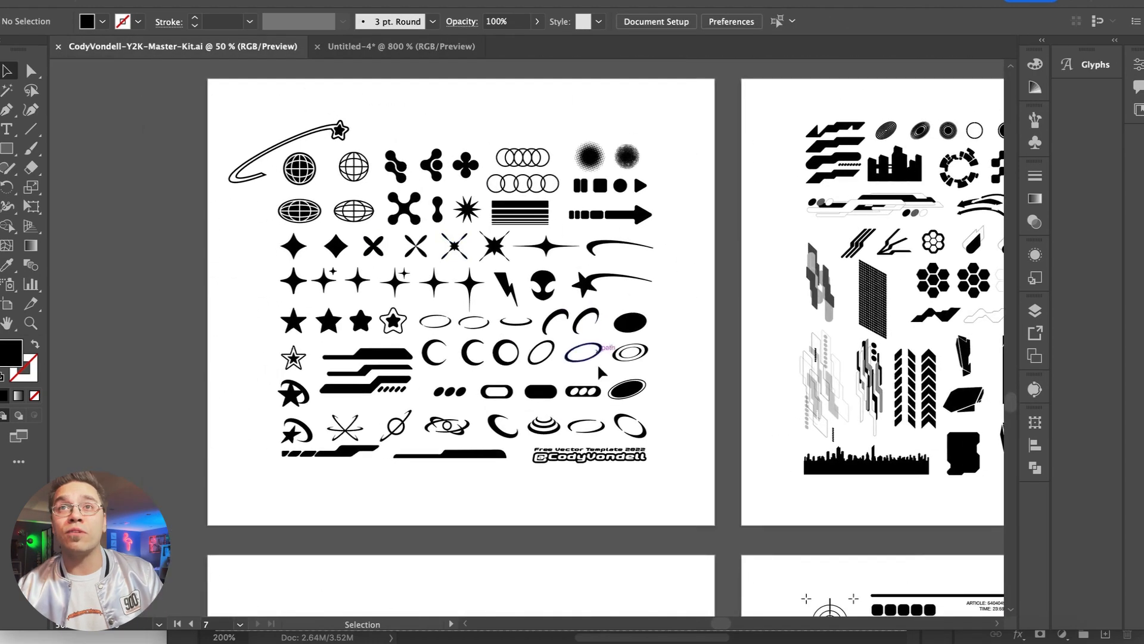
{"action": "key", "text": "a"}
{"action": "key", "text": "v"}
{"action": "left_click", "coordinate": [537, 358]}
{"action": "key", "text": "ctrl+c"}
{"action": "left_click", "coordinate": [385, 48]}
{"action": "key", "text": "ctrl+v"}
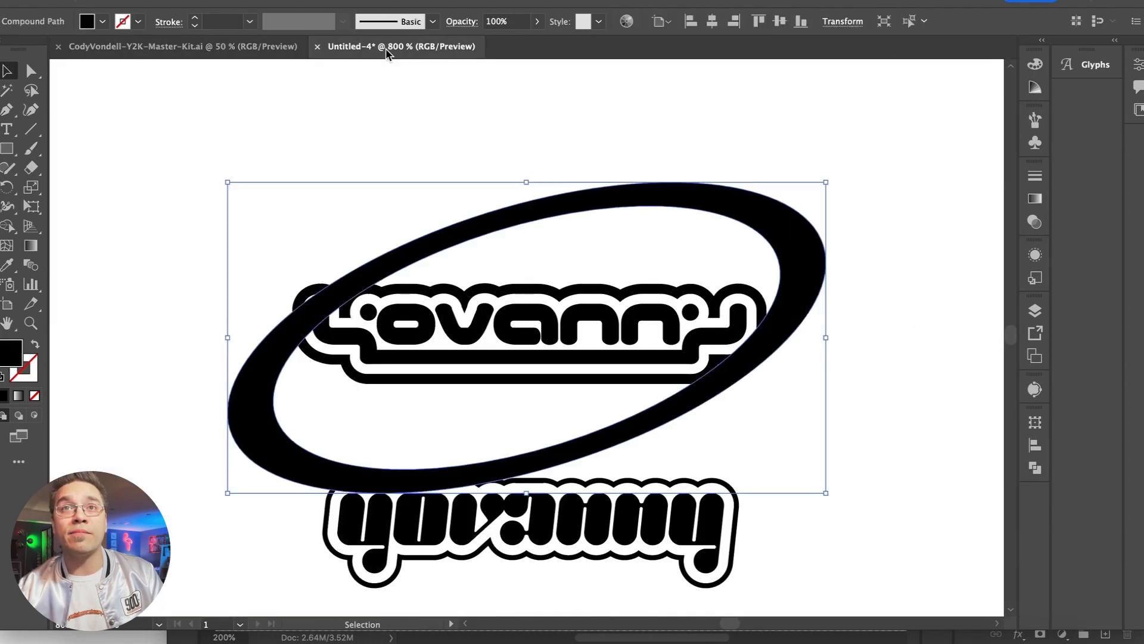
- Scale the ring down to sit behind the upper wordmark and move the lower wordmark farther down
{"action": "left_click_drag", "start_coordinate": [231, 190], "coordinate": [322, 219]}
{"action": "key", "text": "ctrl+minus"}
{"action": "key", "text": "ctrl+minus"}
{"action": "left_click", "coordinate": [266, 503]}
{"action": "left_click", "coordinate": [535, 437]}
{"action": "left_click_drag", "start_coordinate": [535, 433], "coordinate": [537, 542]}
{"action": "left_click", "coordinate": [349, 305]}
- Center the ring and the upper wordmark on each other horizontally and vertically
{"action": "key", "text": "ctrl+plus"}
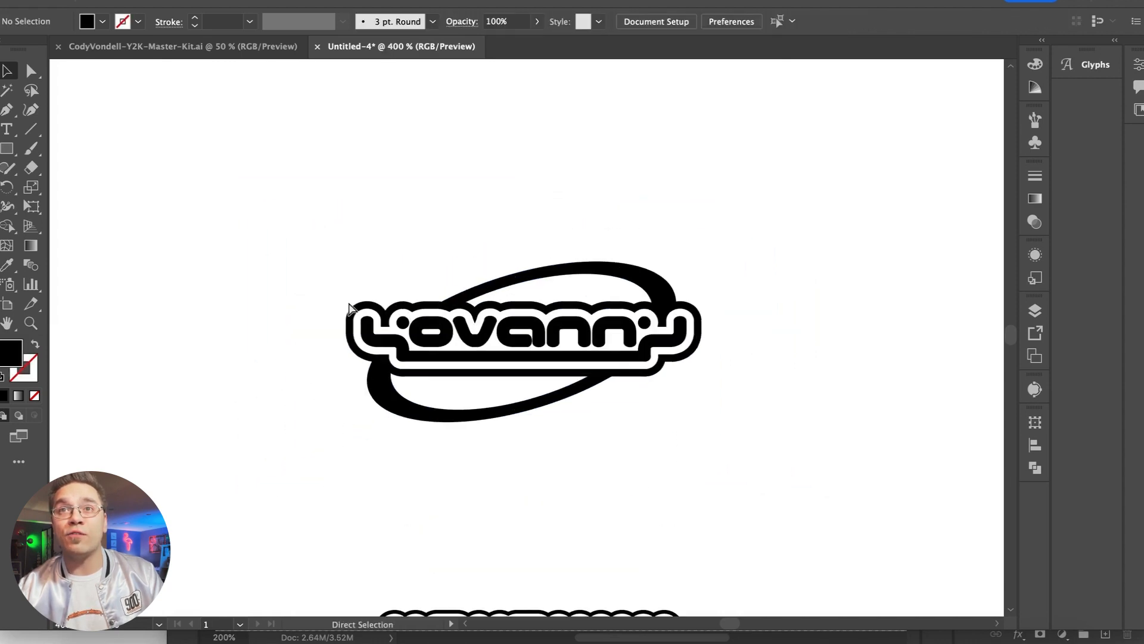
{"action": "left_click_drag", "start_coordinate": [544, 267], "coordinate": [540, 267]}
{"action": "left_click", "coordinate": [371, 232]}
{"action": "left_click_drag", "start_coordinate": [371, 231], "coordinate": [604, 359]}
{"action": "left_click", "coordinate": [712, 22]}
{"action": "left_click", "coordinate": [780, 23]}
{"action": "left_click", "coordinate": [582, 128]}
{"action": "key", "text": "ctrl+plus"}
{"action": "key", "text": "ctrl+plus"}
{"action": "left_click", "coordinate": [277, 233]}
{"action": "left_click_drag", "start_coordinate": [218, 158], "coordinate": [791, 531]}
- Try small four-point stars from the Y2K kit at the wordmark's upper-left and lower-right corners
{"action": "left_click", "coordinate": [243, 46]}
{"action": "left_click", "coordinate": [361, 42]}
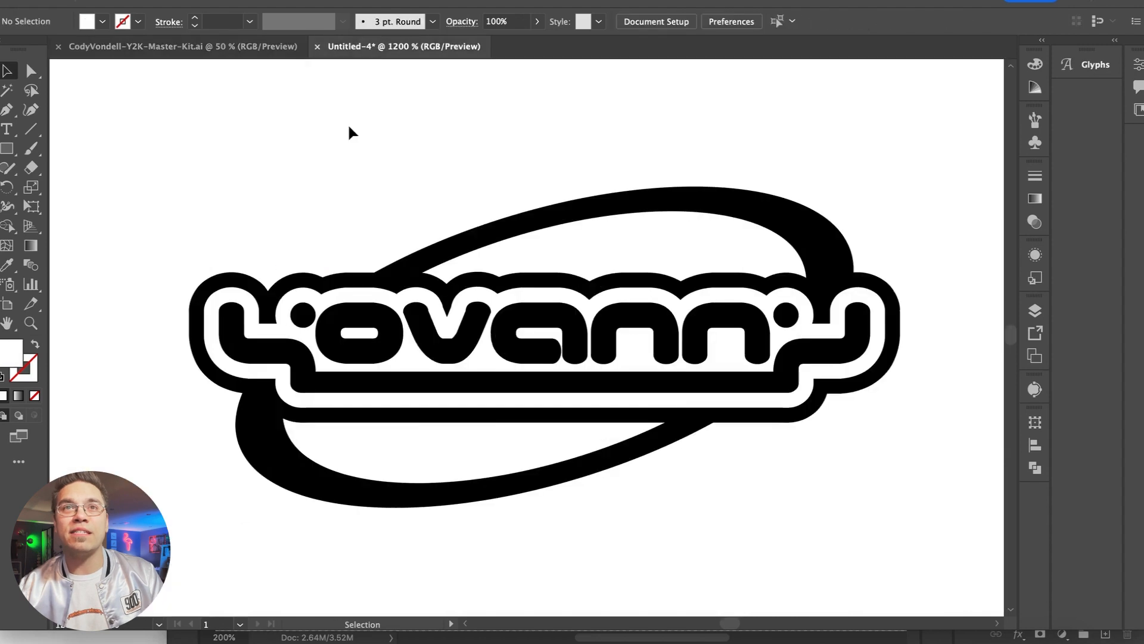
{"action": "key", "text": "ctrl+v"}
{"action": "key", "text": "ctrl+minus"}
{"action": "key", "text": "ctrl+minus"}
{"action": "left_click_drag", "start_coordinate": [367, 173], "coordinate": [505, 228]}
{"action": "left_click", "coordinate": [482, 209]}
{"action": "key", "text": "ctrl+plus"}
{"action": "left_click_drag", "start_coordinate": [534, 337], "coordinate": [306, 289]}
{"action": "left_click", "coordinate": [440, 248]}
{"action": "left_click_drag", "start_coordinate": [529, 347], "coordinate": [785, 381]}
{"action": "left_click", "coordinate": [251, 193]}
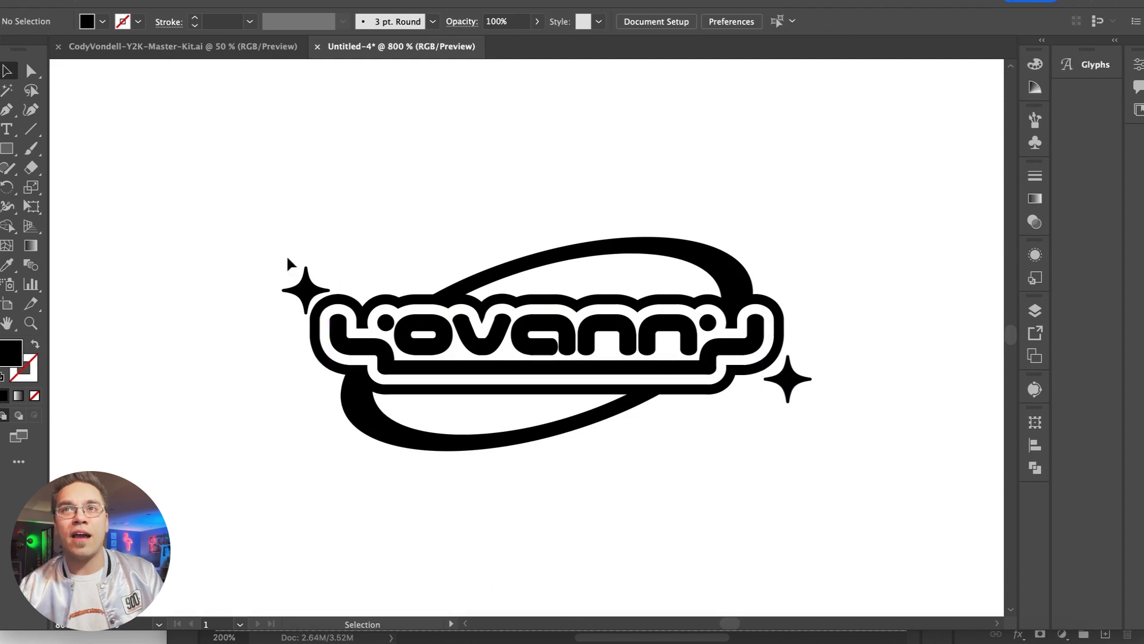
- Remove both four-point stars from the logo
{"action": "key", "text": "ctrl+z"}
{"action": "left_click", "coordinate": [278, 220]}
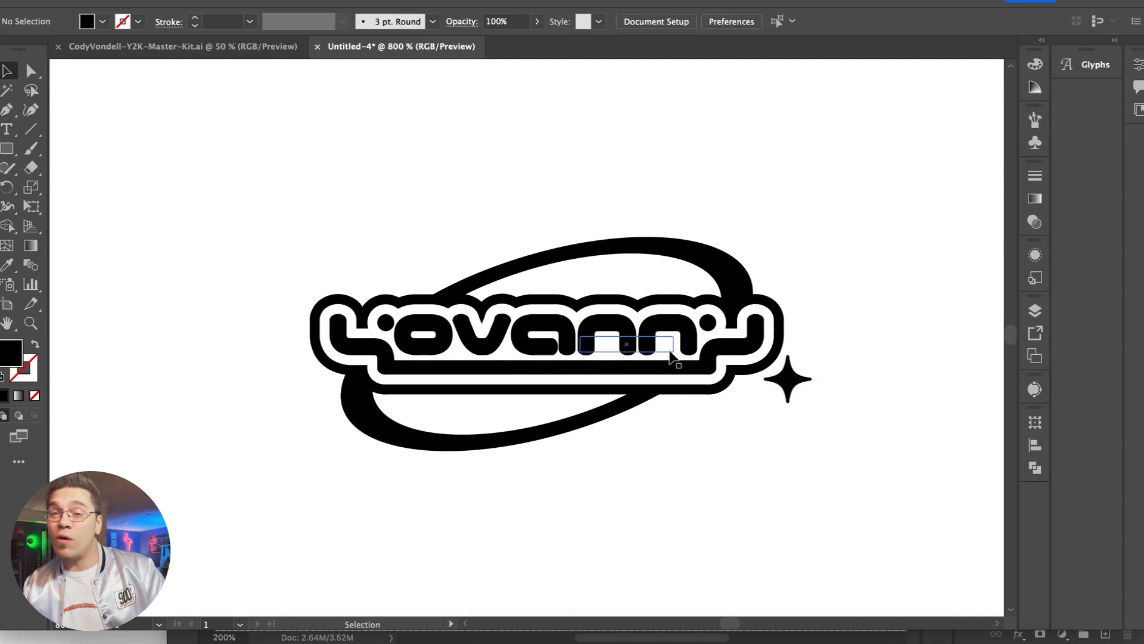
{"action": "left_click", "coordinate": [788, 384]}
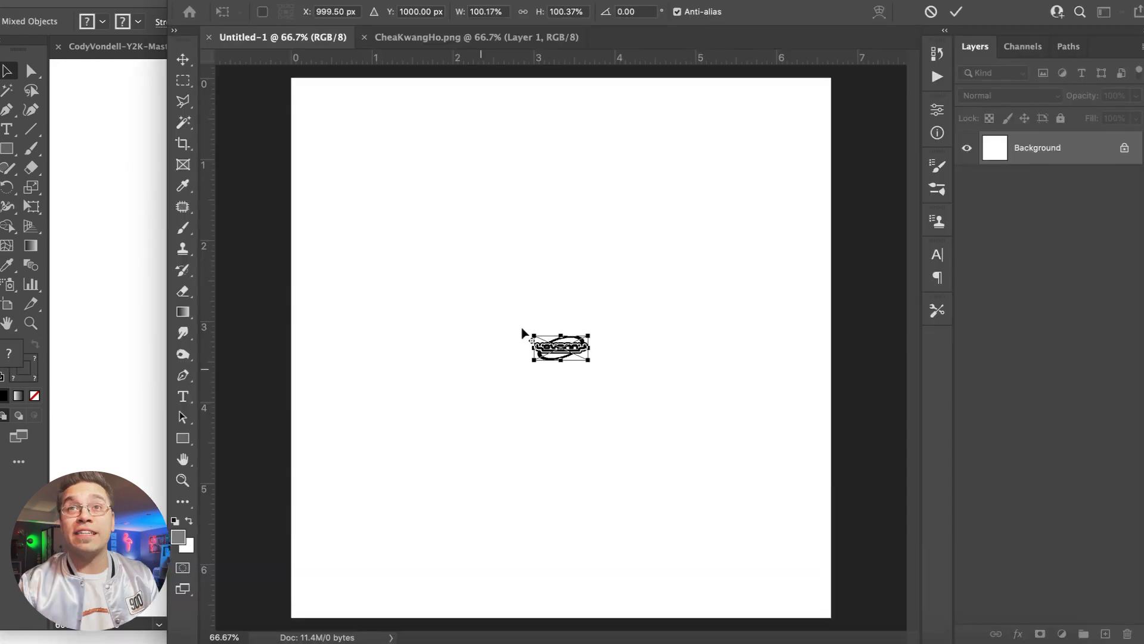
- In Photoshop, enlarge the pasted logo to about 980% and copy its black areas onto a new layer
{"action": "left_click_drag", "start_coordinate": [522, 332], "coordinate": [313, 187]}
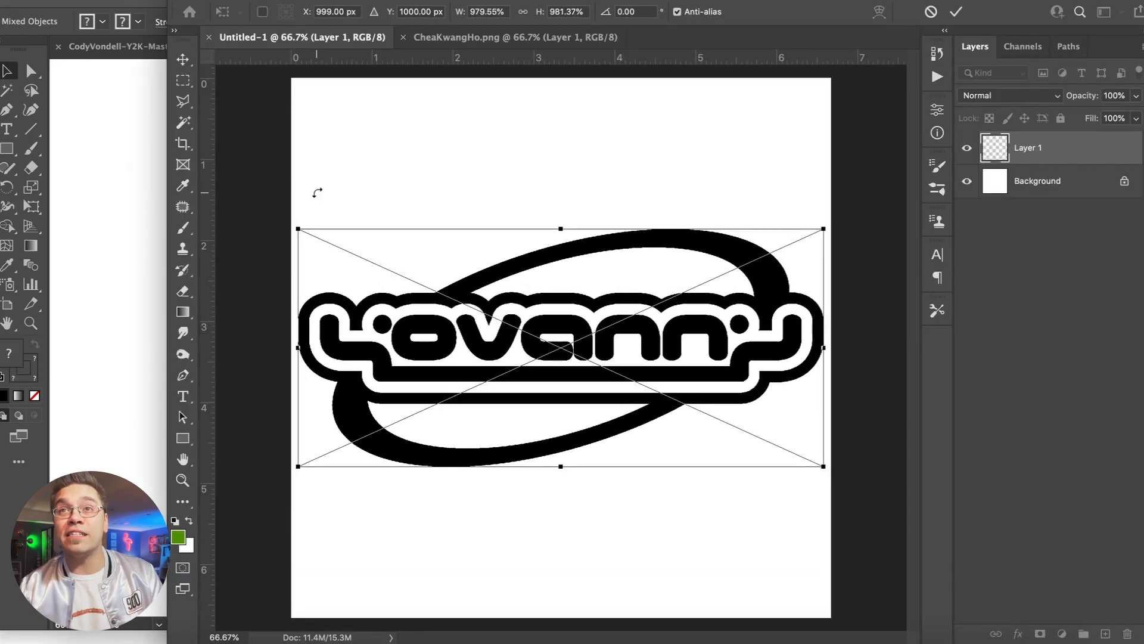
{"action": "key", "text": "Return"}
{"action": "key", "text": "w"}
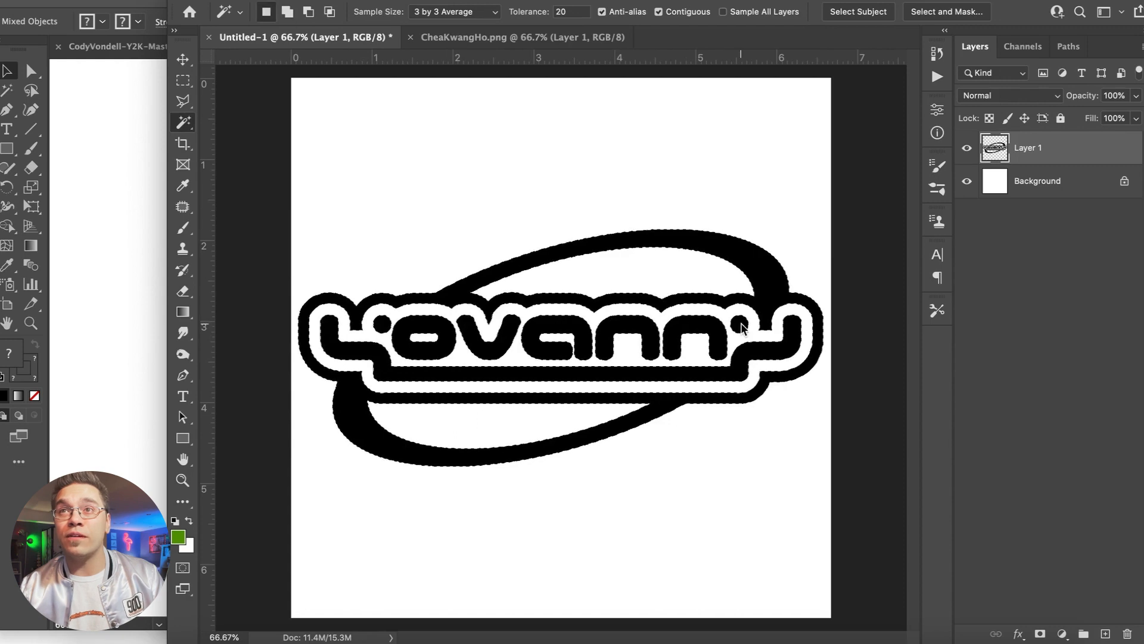
{"action": "key", "text": "ctrl+j"}
- Convert the Background into a regular layer and give it a black Color Overlay
{"action": "double_click", "coordinate": [1073, 218]}
{"action": "key", "text": "Return"}
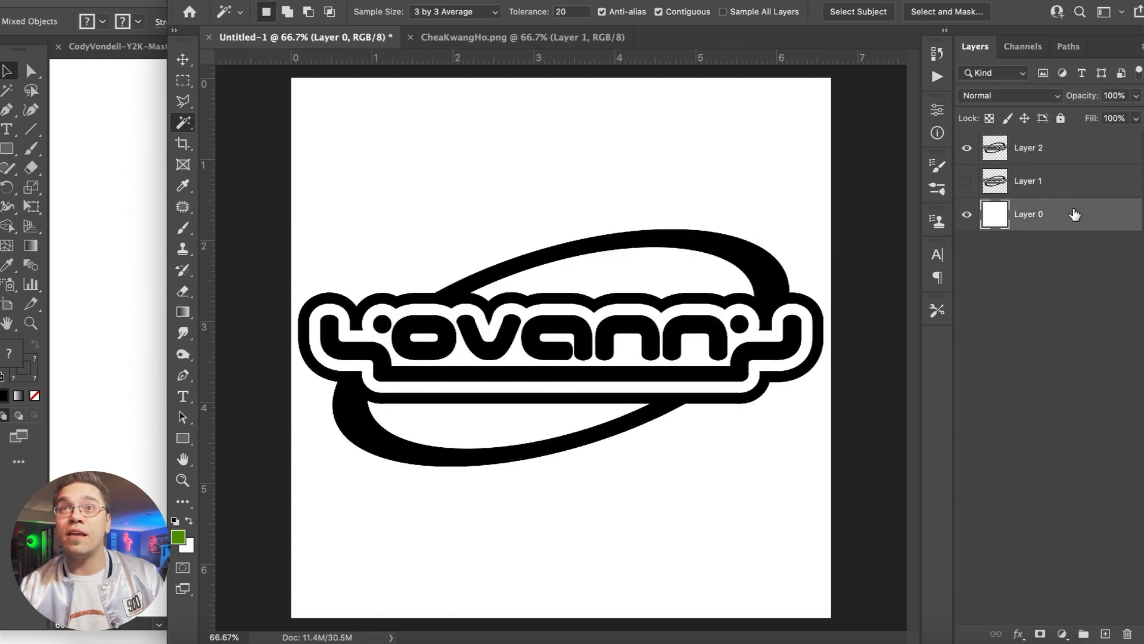
{"action": "double_click", "coordinate": [1072, 218]}
{"action": "left_click", "coordinate": [615, 331]}
{"action": "key", "text": "Return"}
- Open the Eye Candy 7 filter on Layer 2, which holds the copied black shapes
{"action": "key", "text": "ctrl+minus"}
{"action": "key", "text": "ctrl+minus"}
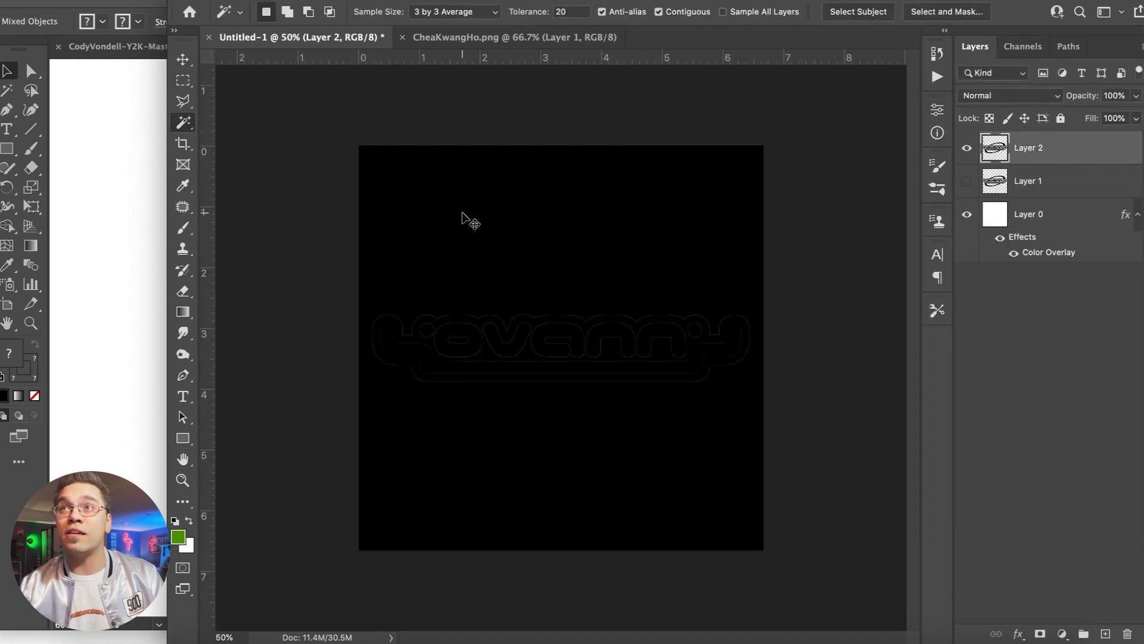
{"action": "key", "text": "v"}
{"action": "left_click", "coordinate": [360, 0]}
{"action": "mouse_move", "coordinate": [430, 355]}
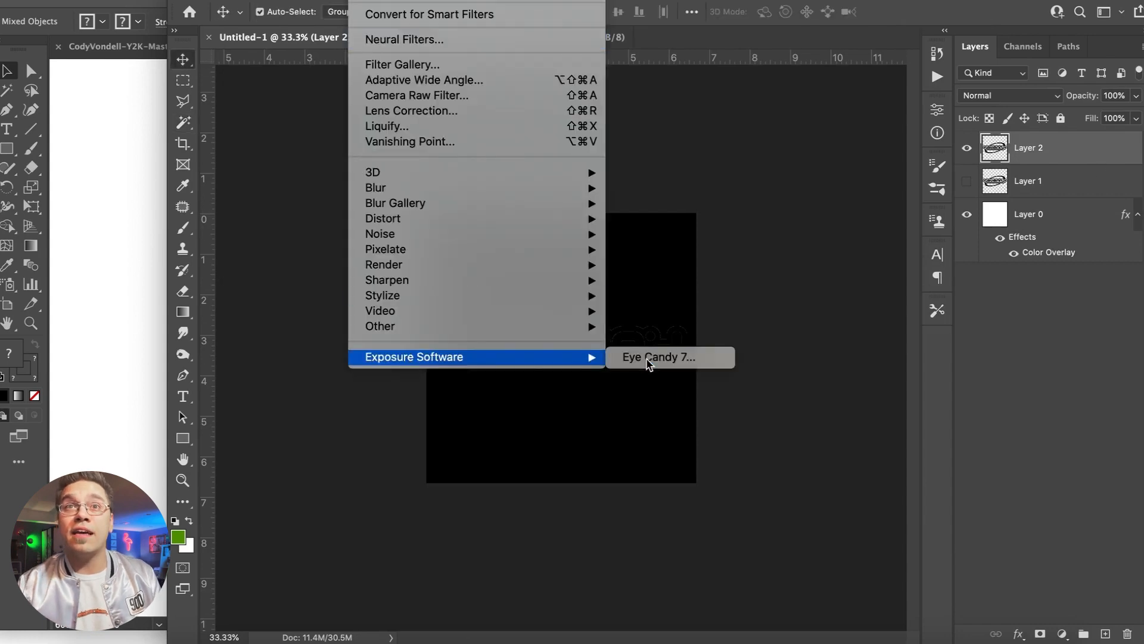
{"action": "left_click", "coordinate": [646, 358]}
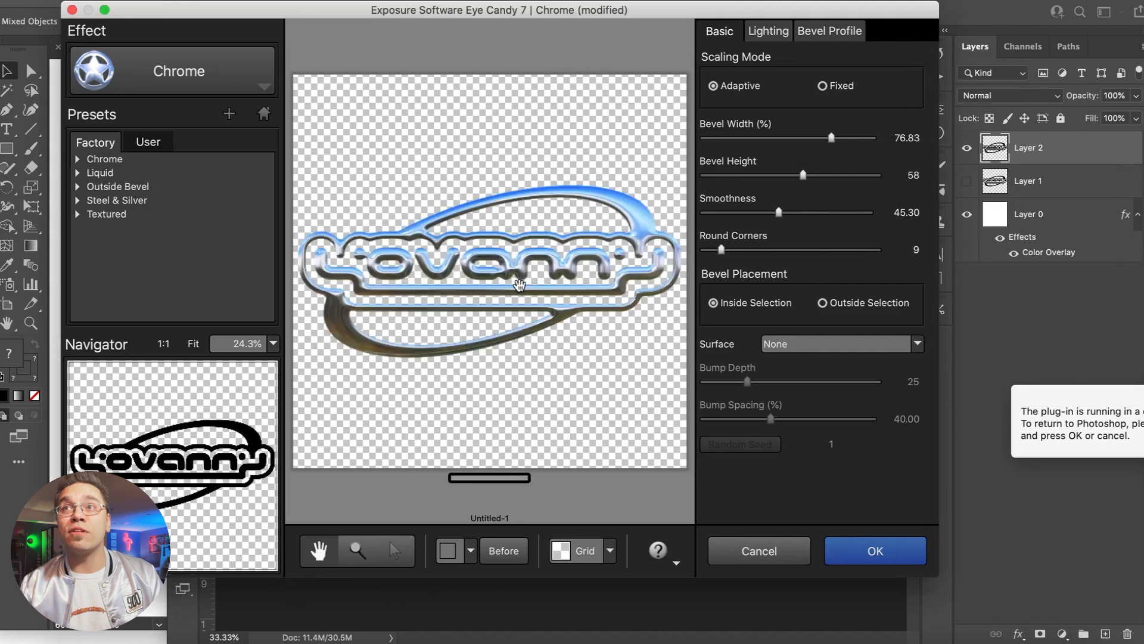
- Try different reflection maps in the Chrome effect's lighting settings, including Blue Sky, Dusk, and Sun and Clouds
{"action": "left_click", "coordinate": [769, 31]}
{"action": "left_click", "coordinate": [745, 484]}
{"action": "left_click", "coordinate": [751, 510]}
{"action": "scroll", "coordinate": [750, 506], "scroll_direction": "down", "scroll_amount": 2}
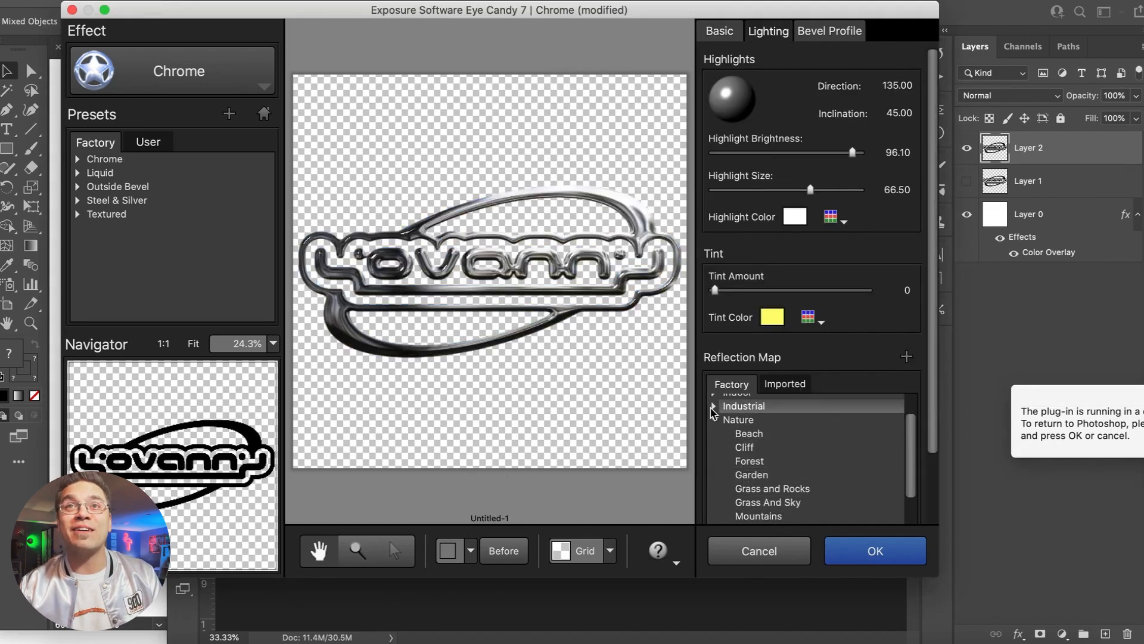
{"action": "left_click", "coordinate": [714, 406]}
{"action": "left_click", "coordinate": [714, 407]}
{"action": "scroll", "coordinate": [769, 459], "scroll_direction": "down", "scroll_amount": 3}
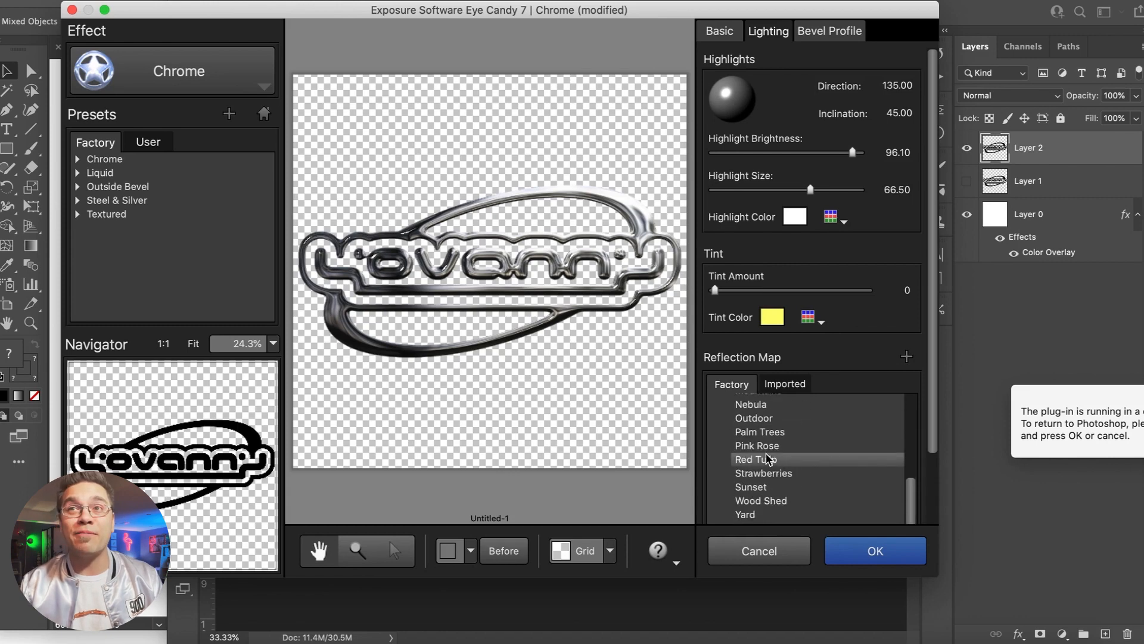
{"action": "scroll", "coordinate": [769, 459], "scroll_direction": "down", "scroll_amount": 2}
{"action": "left_click", "coordinate": [714, 461]}
{"action": "left_click", "coordinate": [753, 433]}
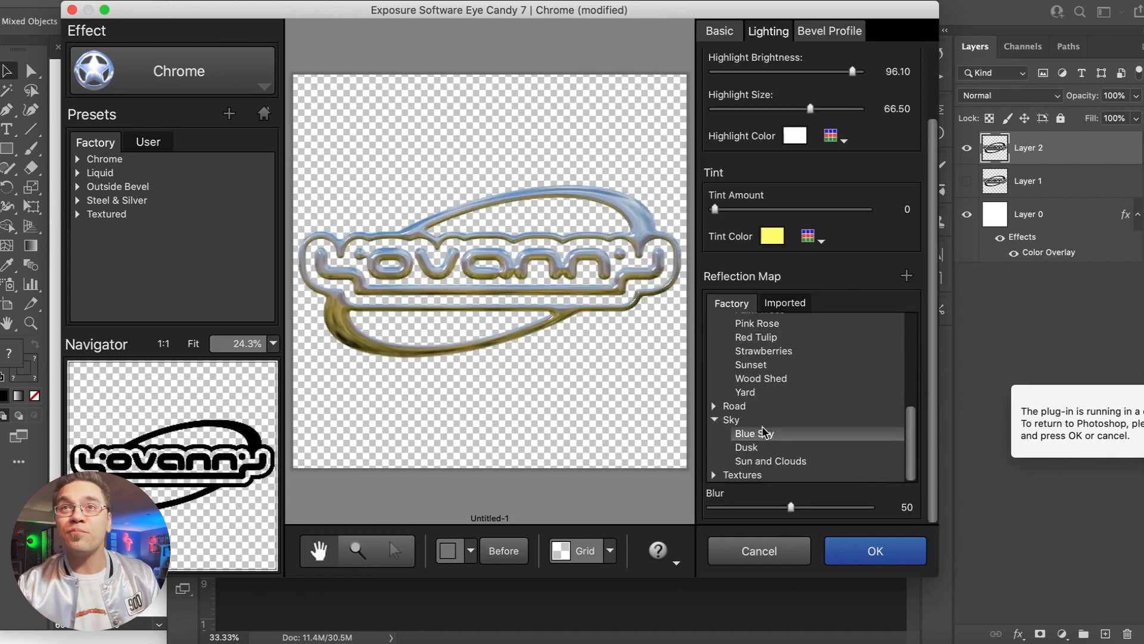
{"action": "left_click", "coordinate": [748, 447]}
{"action": "left_click", "coordinate": [756, 463]}
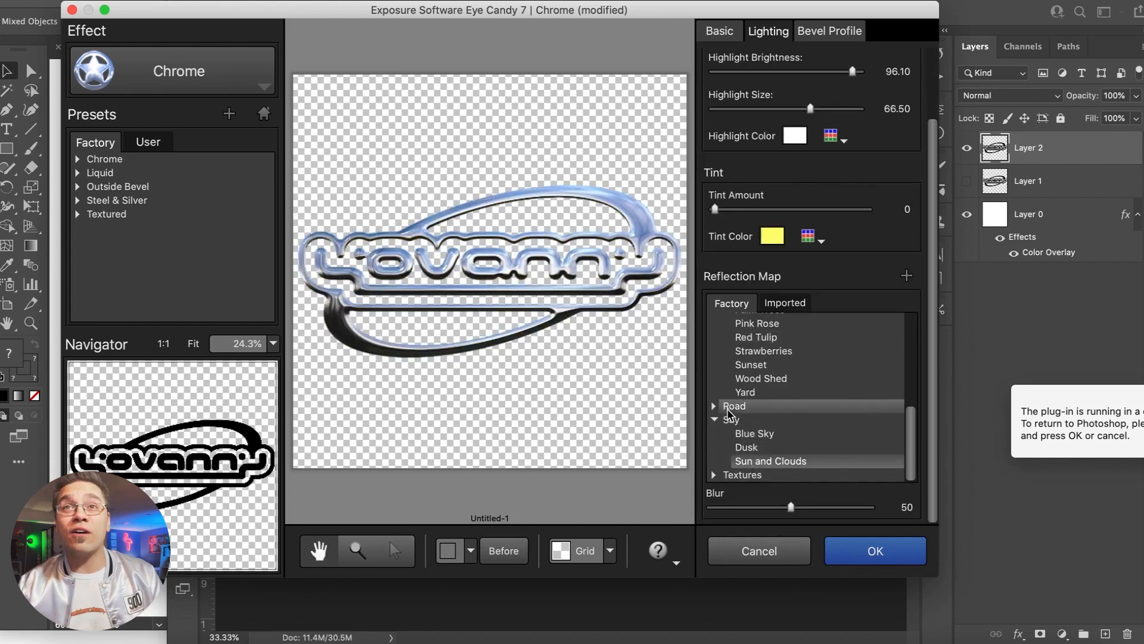
- Choose another reflection map for the Chrome effect and apply it to the logo
{"action": "left_click", "coordinate": [714, 406]}
{"action": "scroll", "coordinate": [788, 416], "scroll_direction": "down", "scroll_amount": 2}
{"action": "left_click", "coordinate": [755, 470]}
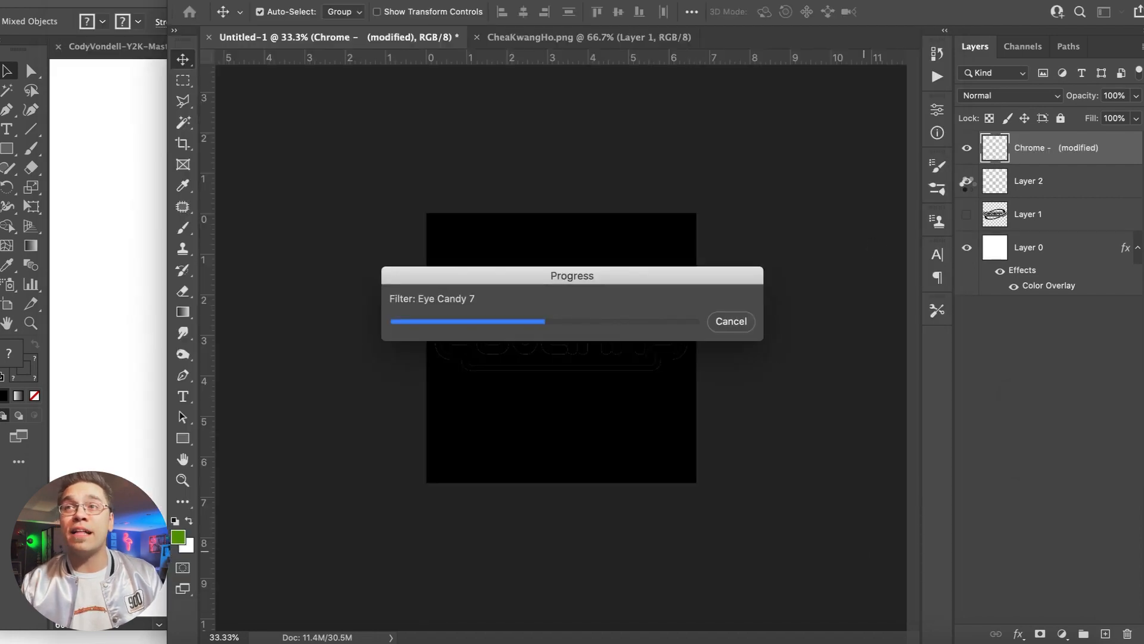
- Scale the chrome logo down slightly on the canvas
{"action": "key", "text": "super+equal"}
{"action": "key", "text": "super+equal"}
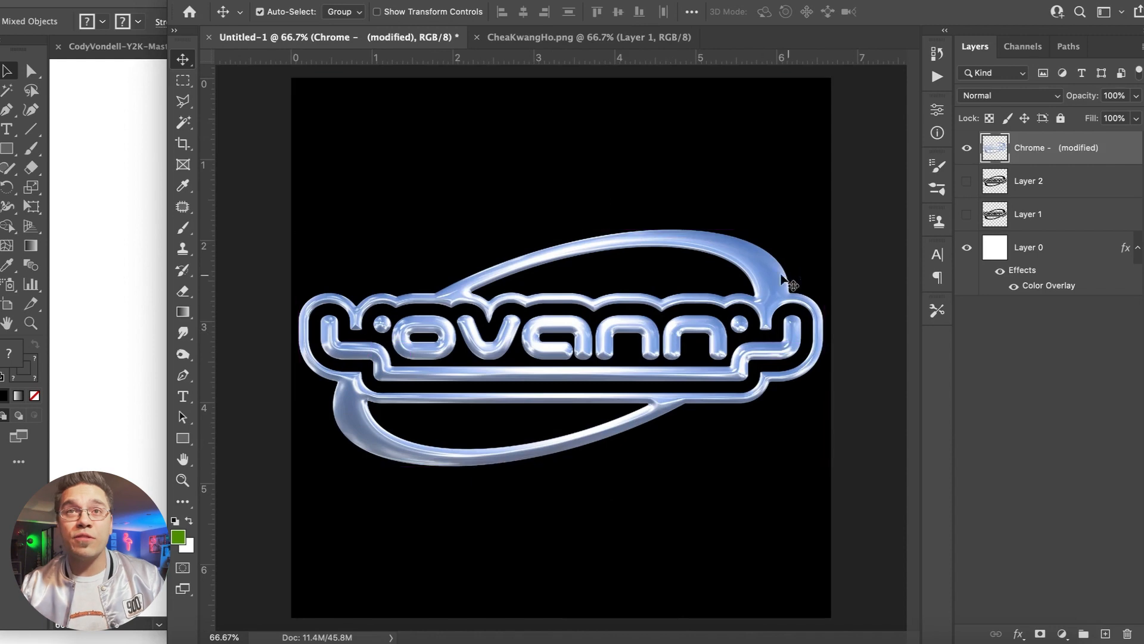
{"action": "left_click", "coordinate": [145, 1]}
{"action": "left_click", "coordinate": [206, 331]}
{"action": "left_click_drag", "start_coordinate": [299, 231], "coordinate": [333, 239]}
{"action": "key", "text": "Return"}
- Duplicate the chrome layer, run a filter on it and open its layer style settings
{"action": "key", "text": "super+j"}
{"action": "left_click", "coordinate": [367, 1]}
{"action": "mouse_move", "coordinate": [493, 250]}
{"action": "left_click", "coordinate": [655, 235]}
{"action": "key", "text": "Return"}
{"action": "double_click", "coordinate": [1131, 157]}
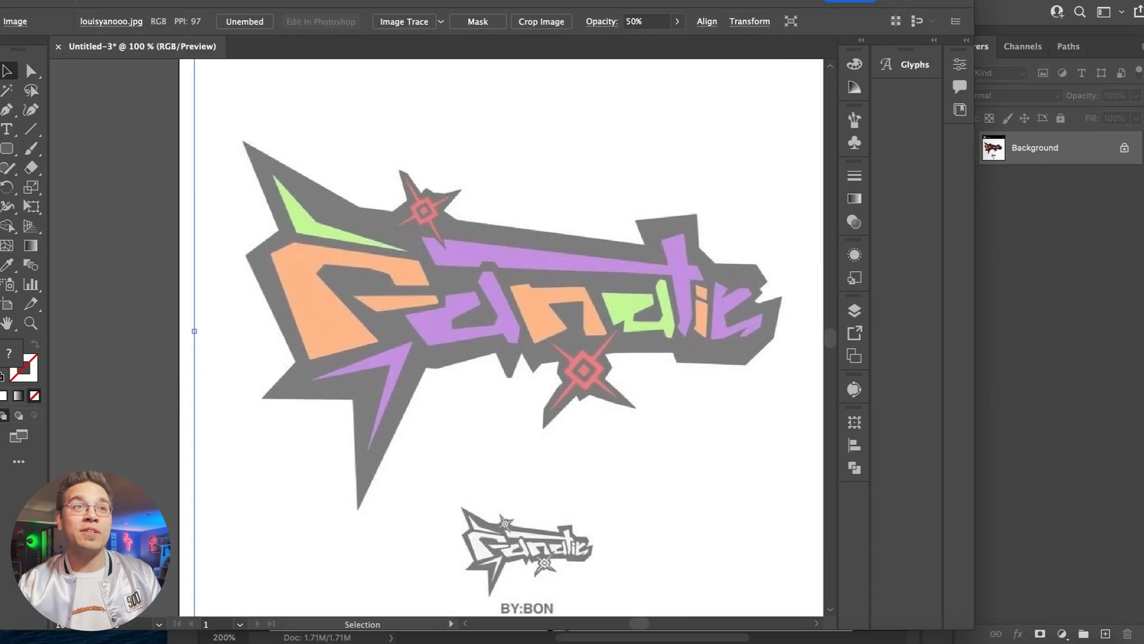
- In Illustrator, lock the layer with the Fanatic reference image and place a new layer beneath it
{"action": "left_click", "coordinate": [855, 311]}
{"action": "left_click", "coordinate": [673, 247]}
{"action": "left_click", "coordinate": [855, 314]}
{"action": "left_click", "coordinate": [854, 312]}
{"action": "left_click_drag", "start_coordinate": [738, 247], "coordinate": [677, 275]}
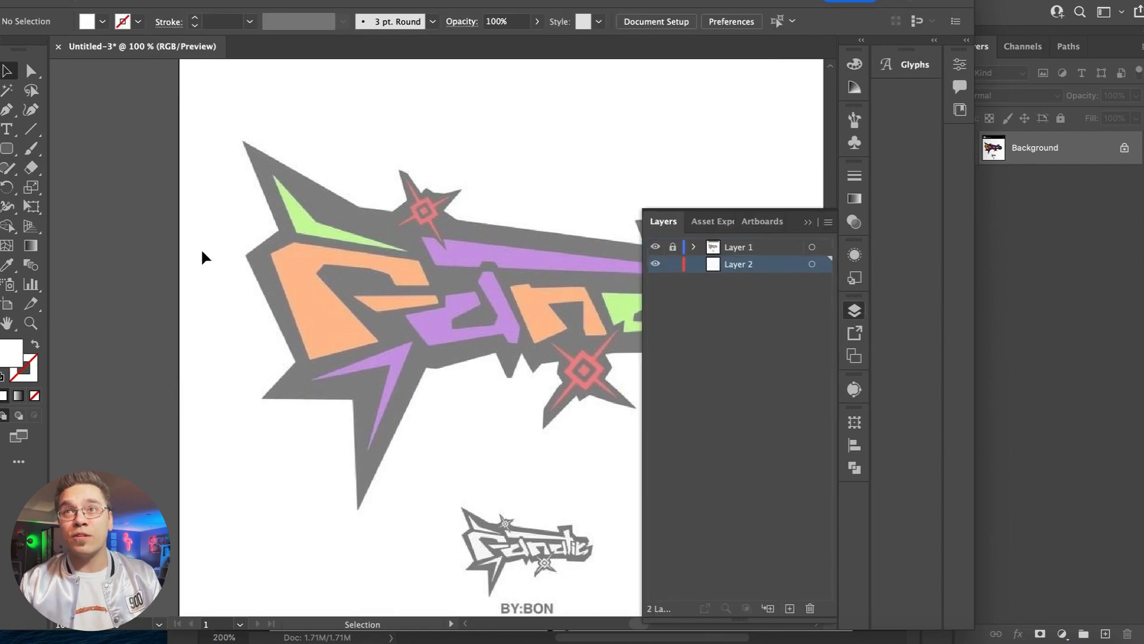
- Trace the main body of the orange F with the Pen tool, using a red fill and no stroke
{"action": "left_click", "coordinate": [102, 21]}
{"action": "left_click", "coordinate": [42, 49]}
{"action": "key", "text": "super+equal"}
{"action": "key", "text": "super+equal"}
{"action": "key", "text": "super+equal"}
{"action": "key", "text": "p"}
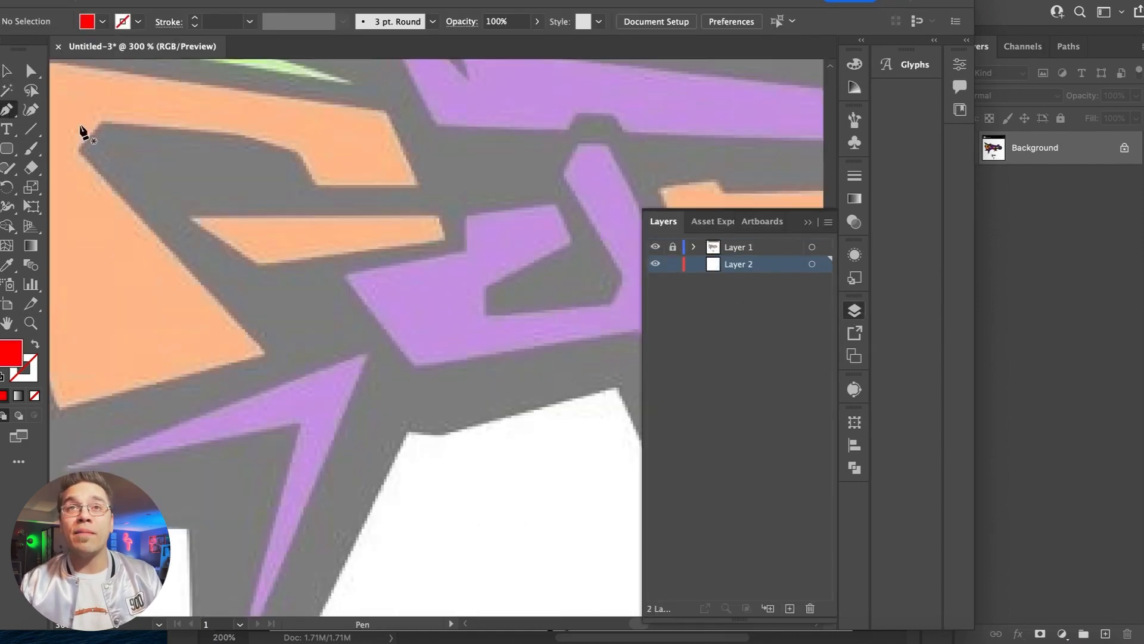
{"action": "left_click_drag", "start_coordinate": [103, 116], "coordinate": [213, 165]}
{"action": "key", "text": "super+minus"}
{"action": "left_click", "coordinate": [177, 203]}
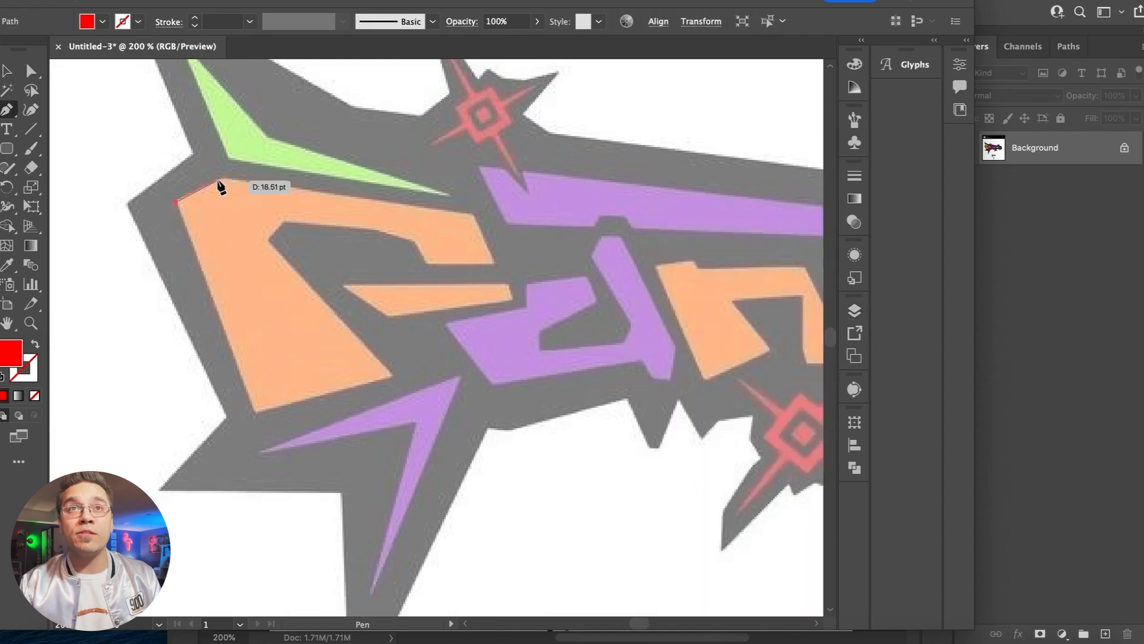
{"action": "left_click", "coordinate": [221, 178]}
{"action": "left_click", "coordinate": [469, 213]}
{"action": "left_click", "coordinate": [494, 262]}
{"action": "left_click", "coordinate": [424, 263]}
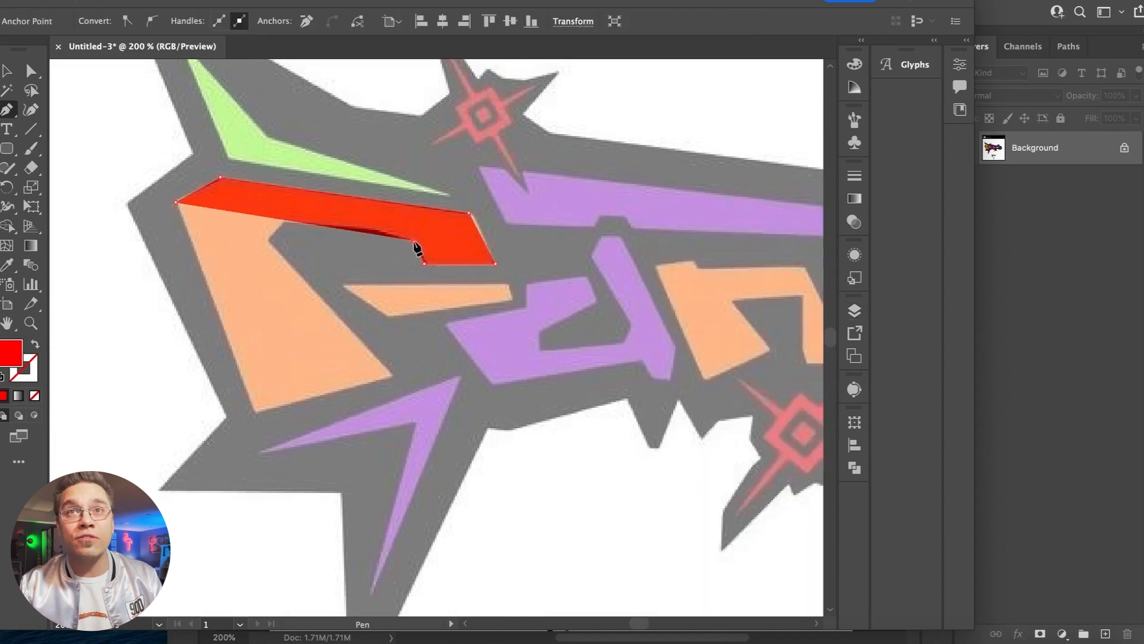
{"action": "left_click", "coordinate": [391, 378]}
{"action": "left_click", "coordinate": [260, 412]}
{"action": "left_click", "coordinate": [177, 203]}
- Trace the F's separate orange crossbar as a closed red shape
{"action": "key", "text": "super+equal"}
{"action": "key", "text": "super+equal"}
{"action": "left_click", "coordinate": [670, 439]}
{"action": "left_click", "coordinate": [179, 444]}
{"action": "left_click", "coordinate": [319, 543]}
{"action": "left_click", "coordinate": [670, 439]}
- Trace the purple first a, including its inner notch, as one closed red shape
{"action": "key", "text": "super+minus"}
{"action": "key", "text": "super+minus"}
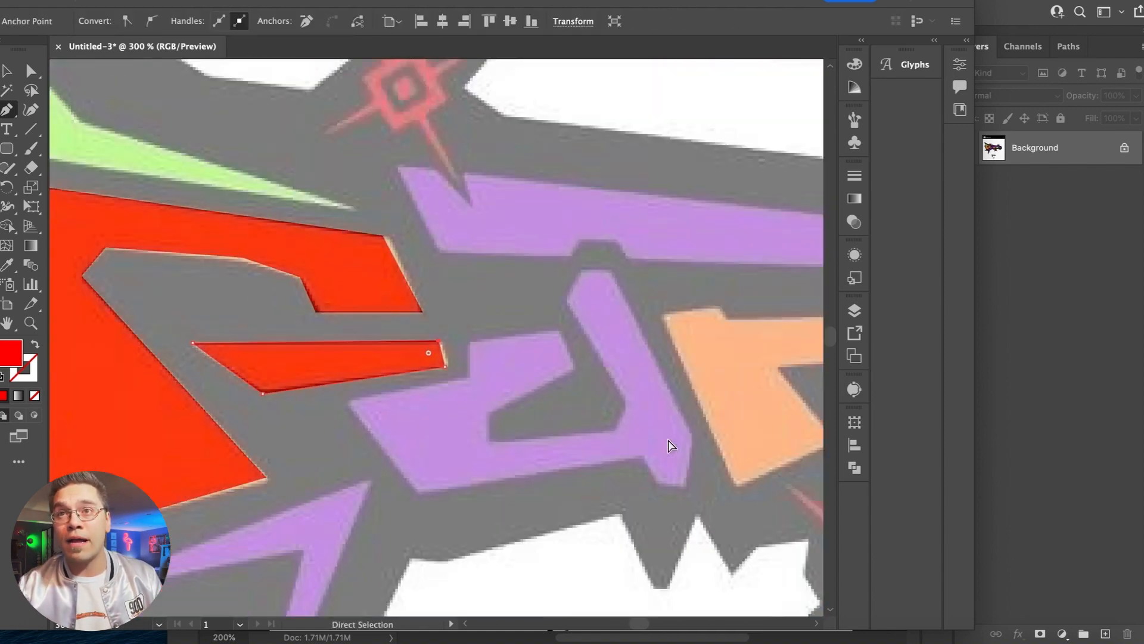
{"action": "left_click", "coordinate": [503, 320]}
{"action": "left_click", "coordinate": [414, 330]}
{"action": "left_click", "coordinate": [412, 367]}
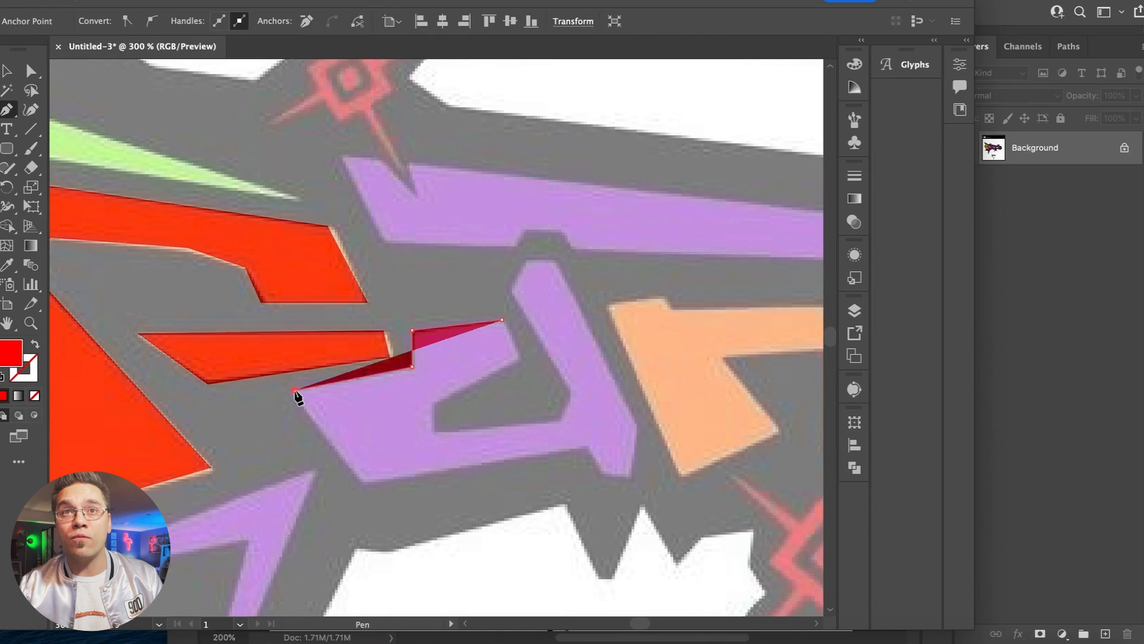
{"action": "left_click", "coordinate": [363, 485]}
{"action": "left_click", "coordinate": [584, 446]}
{"action": "left_click", "coordinate": [605, 475]}
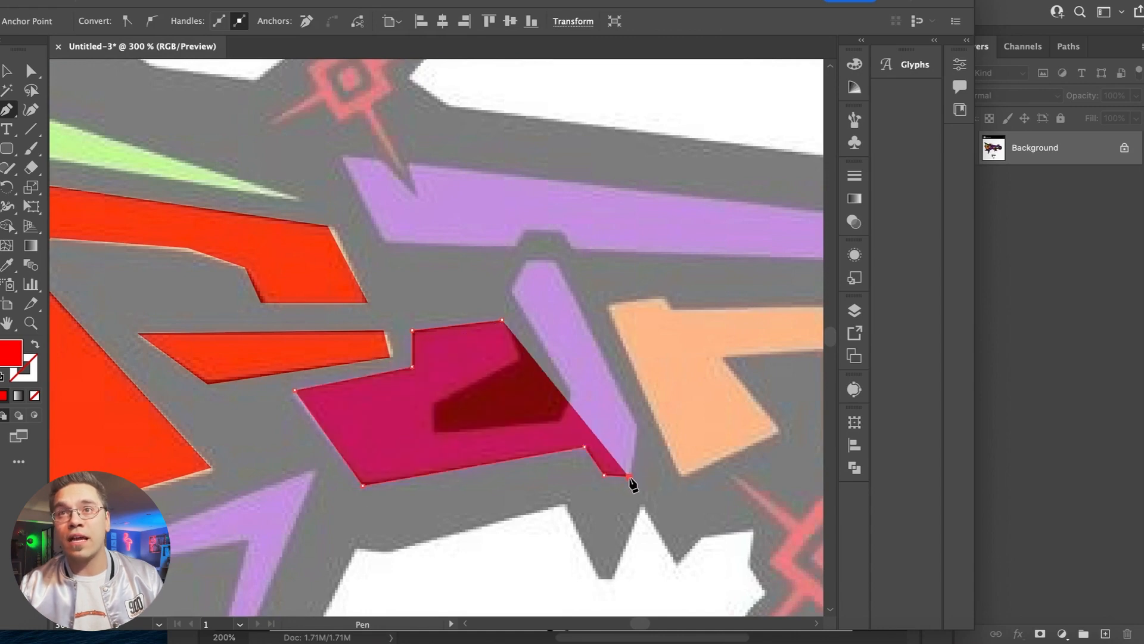
{"action": "left_click", "coordinate": [629, 476]}
{"action": "left_click", "coordinate": [556, 261]}
{"action": "left_click", "coordinate": [525, 260]}
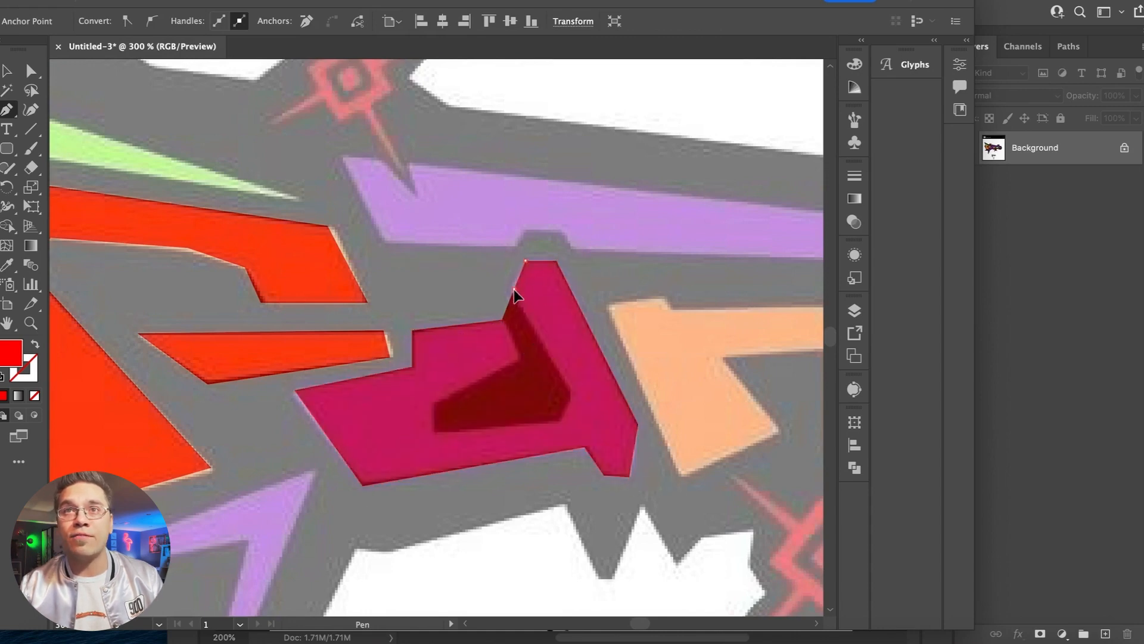
{"action": "left_click", "coordinate": [570, 389]}
{"action": "left_click", "coordinate": [561, 420]}
{"action": "left_click", "coordinate": [433, 434]}
{"action": "left_click", "coordinate": [433, 404]}
{"action": "left_click", "coordinate": [521, 356]}
{"action": "left_click", "coordinate": [503, 322]}
- Trace the orange n as a closed red shape with slightly extended corners
{"action": "key", "text": "ctrl+minus"}
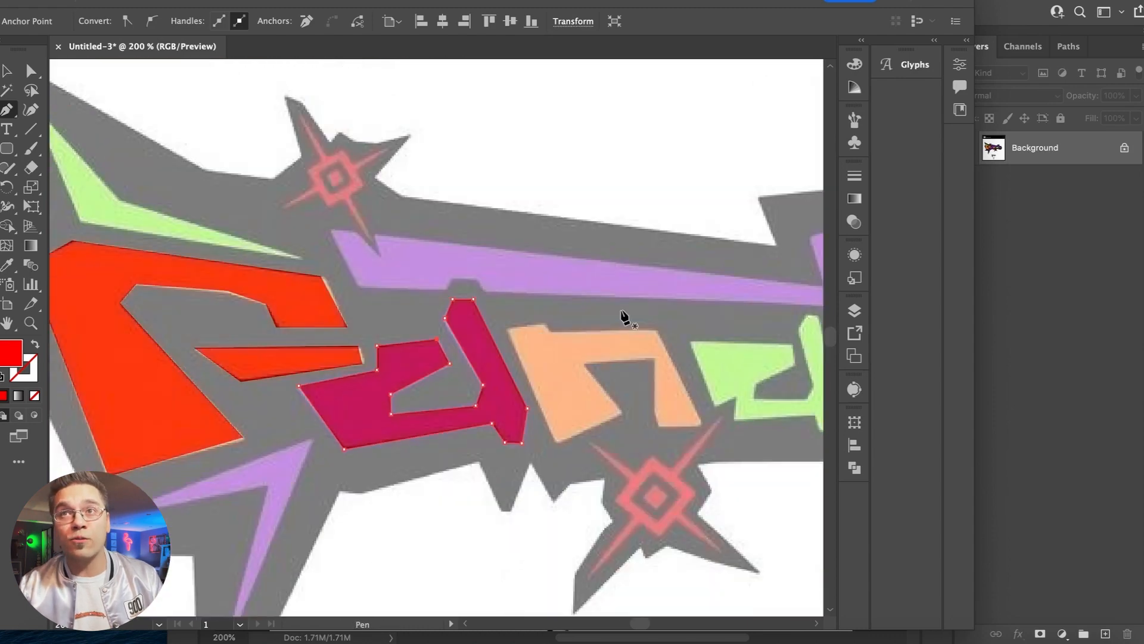
{"action": "left_click", "coordinate": [542, 318]}
{"action": "left_click", "coordinate": [558, 448]}
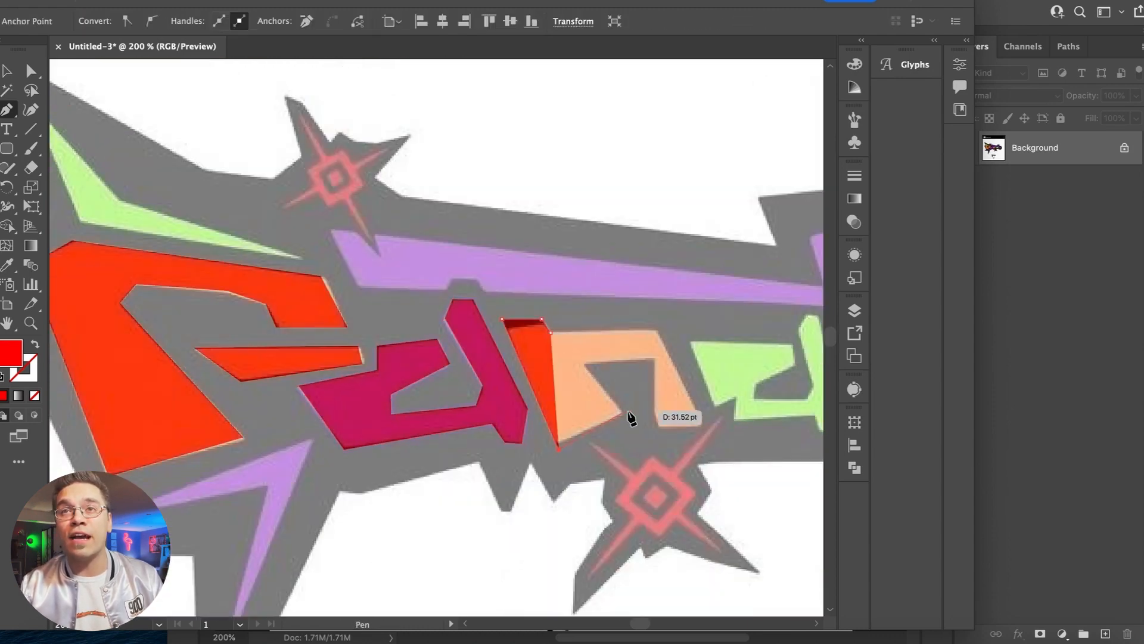
{"action": "left_click", "coordinate": [628, 410]}
{"action": "left_click", "coordinate": [654, 363]}
{"action": "left_click", "coordinate": [654, 425]}
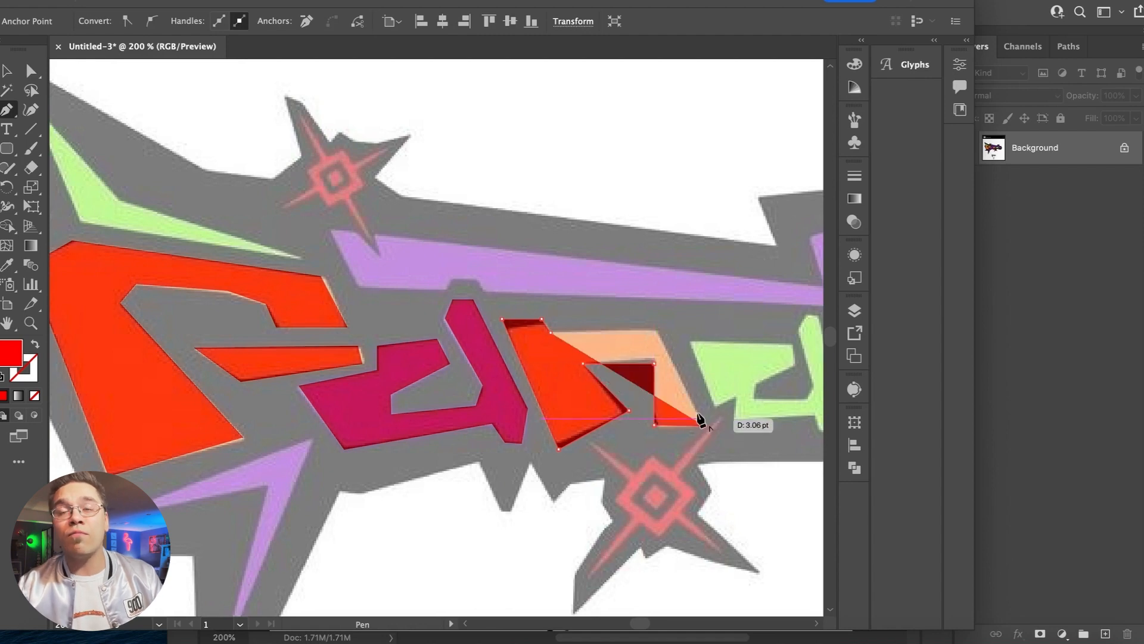
{"action": "left_click", "coordinate": [704, 426]}
{"action": "left_click", "coordinate": [653, 327]}
{"action": "left_click", "coordinate": [549, 333]}
- Trace the green second a, including its inner notch, as one closed red shape
{"action": "key", "text": "super+plus"}
{"action": "scroll", "coordinate": [549, 337], "scroll_direction": "right", "scroll_amount": 5}
{"action": "left_click", "coordinate": [633, 342]}
{"action": "left_click", "coordinate": [477, 341]}
{"action": "left_click", "coordinate": [514, 439]}
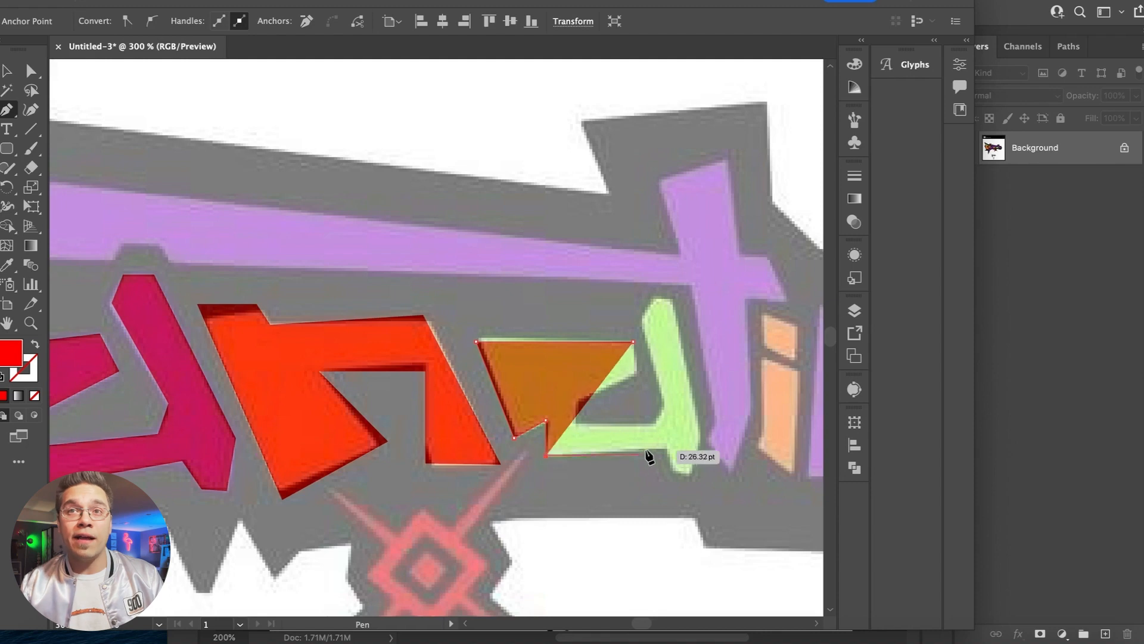
{"action": "left_click", "coordinate": [668, 448]}
{"action": "left_click", "coordinate": [692, 478]}
{"action": "left_click", "coordinate": [701, 430]}
{"action": "left_click_drag", "start_coordinate": [671, 303], "coordinate": [654, 296]}
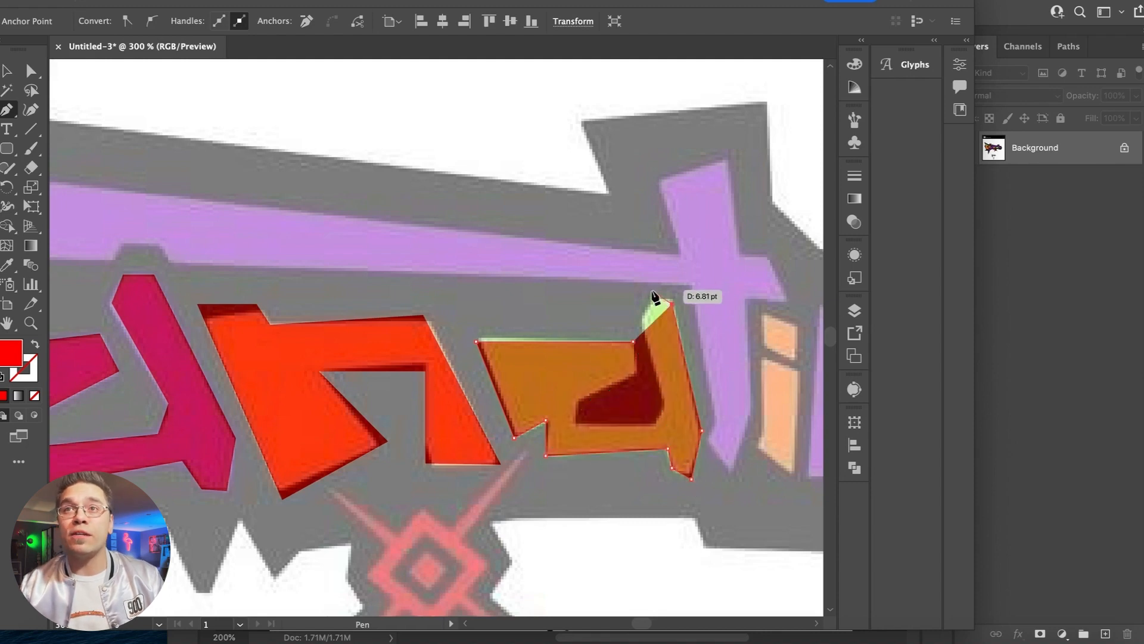
{"action": "left_click", "coordinate": [576, 396]}
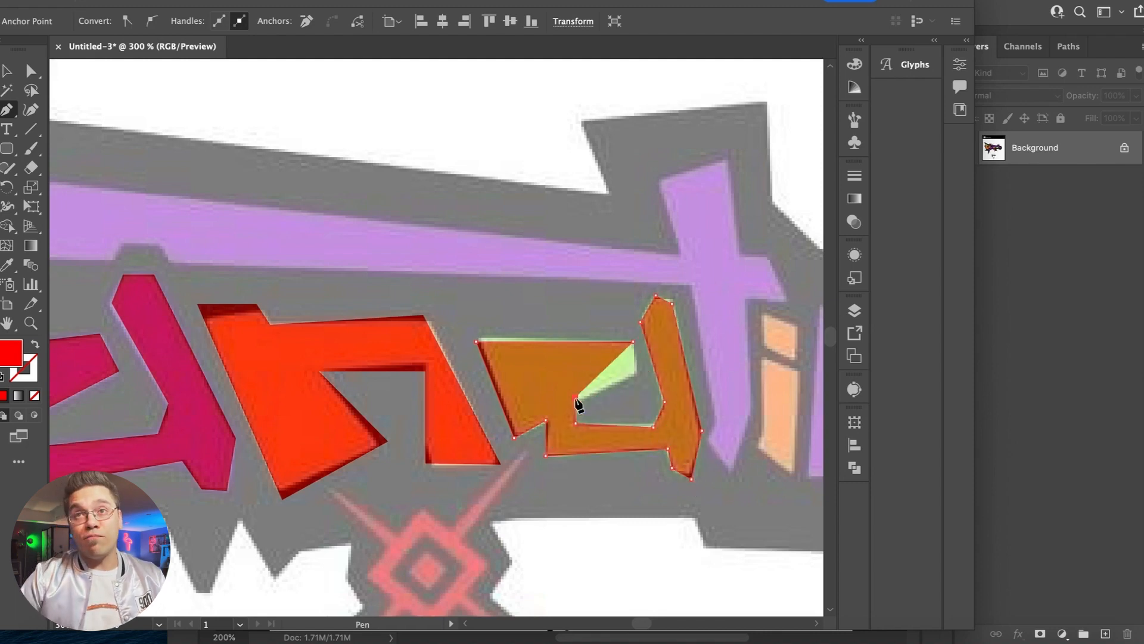
{"action": "left_click", "coordinate": [633, 342]}
- Trace the dot and the stem of the orange i as two separate closed red shapes
{"action": "scroll", "coordinate": [633, 343], "scroll_direction": "right", "scroll_amount": 3}
{"action": "left_click", "coordinate": [664, 321]}
{"action": "left_click", "coordinate": [697, 335]}
{"action": "left_click", "coordinate": [697, 373]}
{"action": "left_click", "coordinate": [664, 368]}
{"action": "left_click", "coordinate": [697, 382]}
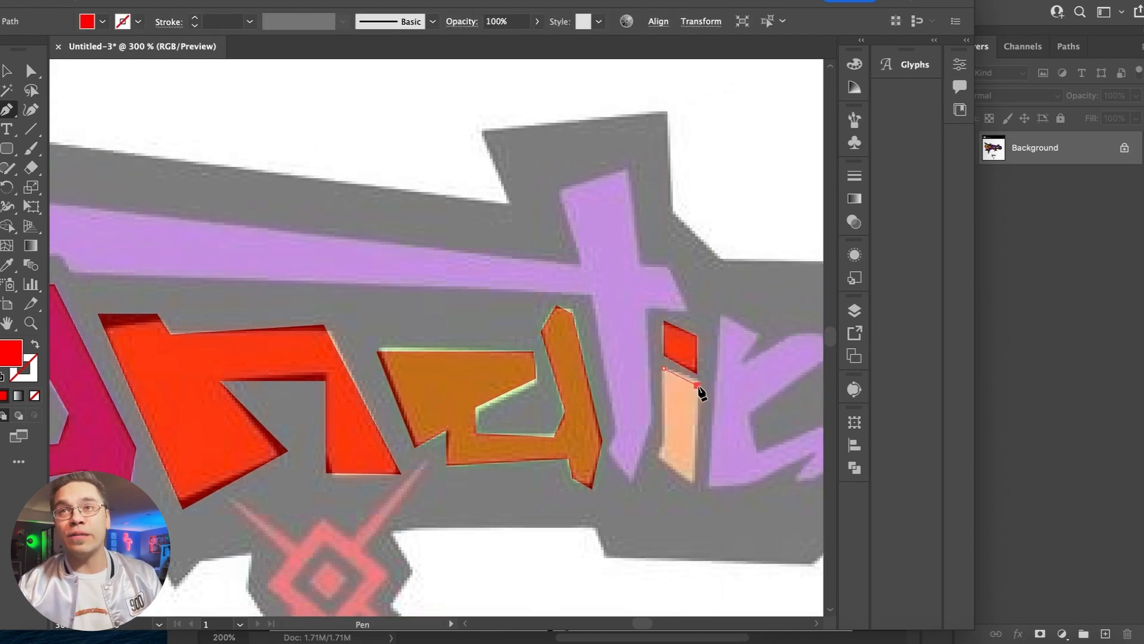
{"action": "left_click", "coordinate": [697, 489]}
{"action": "left_click", "coordinate": [660, 455]}
{"action": "left_click", "coordinate": [665, 368]}
- Trace the purple c, including its angular openings and lower tail, as a closed red shape
{"action": "scroll", "coordinate": [665, 368], "scroll_direction": "right", "scroll_amount": 3}
{"action": "left_click", "coordinate": [624, 351]}
{"action": "left_click", "coordinate": [639, 325]}
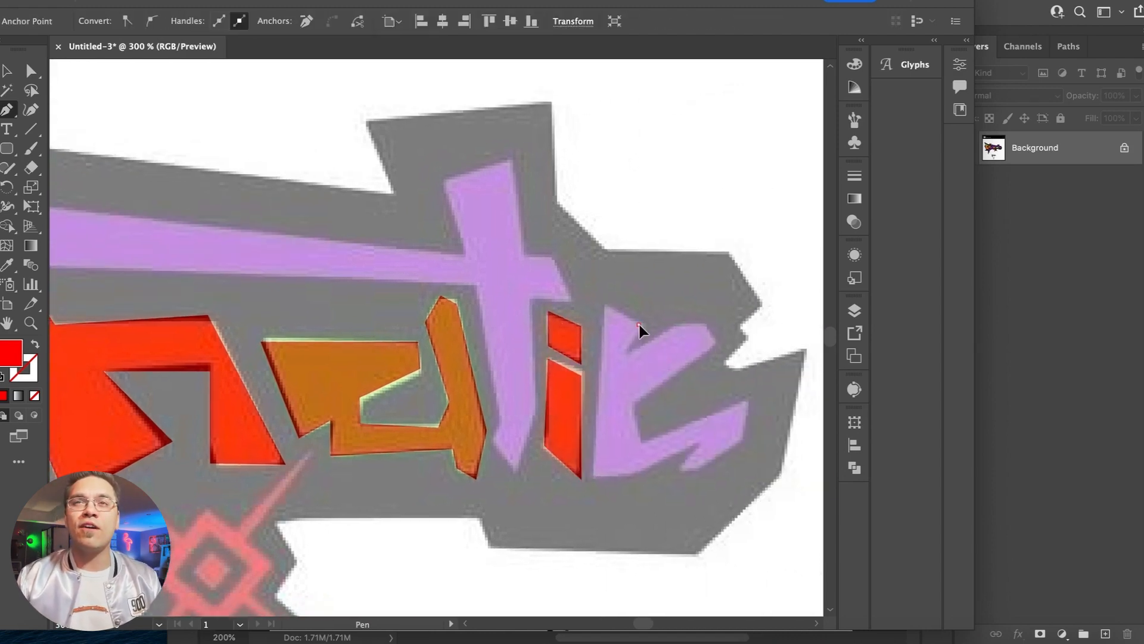
{"action": "left_click", "coordinate": [634, 401]}
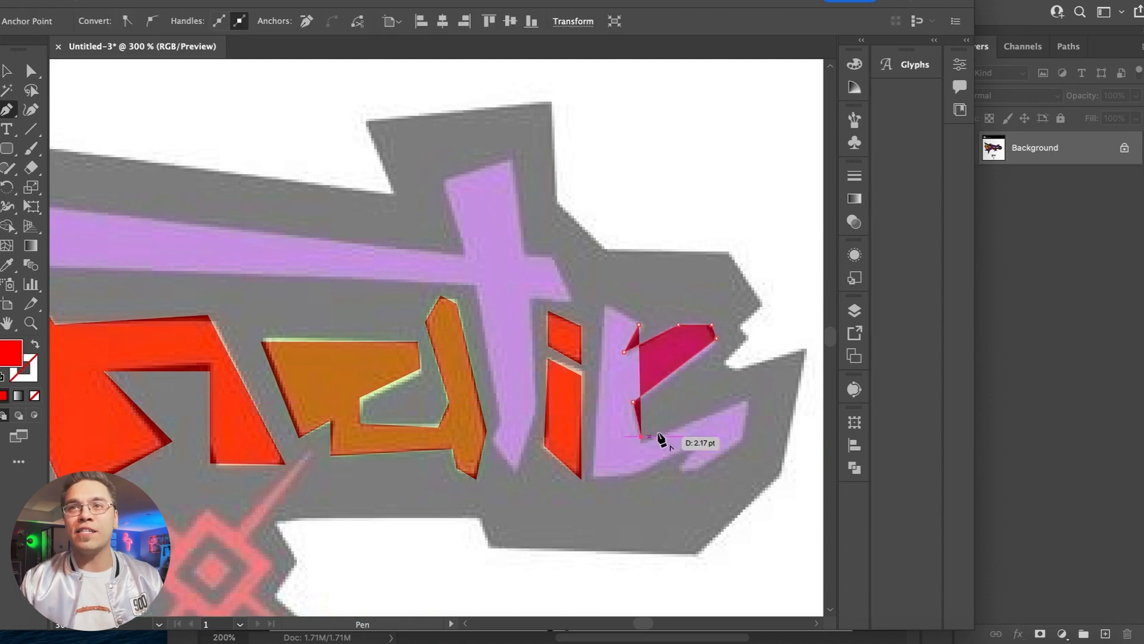
{"action": "left_click", "coordinate": [641, 436]}
{"action": "left_click", "coordinate": [746, 398]}
{"action": "left_click", "coordinate": [745, 436]}
{"action": "left_click", "coordinate": [699, 471]}
{"action": "left_click", "coordinate": [676, 471]}
{"action": "left_click", "coordinate": [699, 443]}
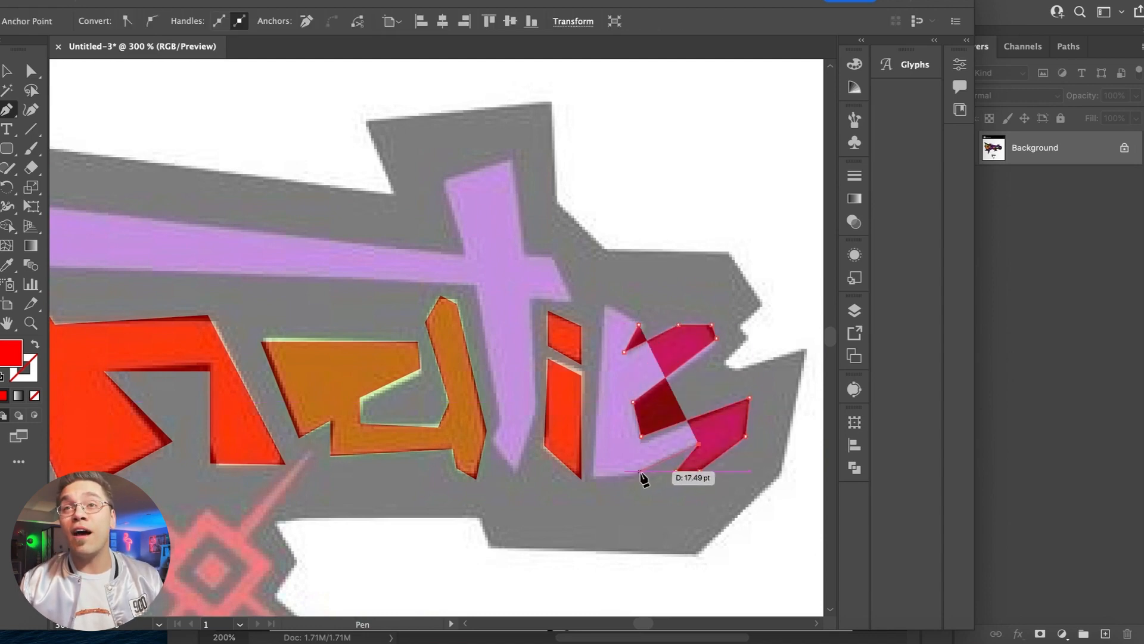
{"action": "left_click", "coordinate": [639, 471]}
{"action": "left_click", "coordinate": [594, 475]}
- Trace the stem, foot and short crossbar arm of the purple t with straight path segments
{"action": "left_click", "coordinate": [491, 445]}
{"action": "left_click", "coordinate": [514, 475]}
{"action": "left_click", "coordinate": [529, 301]}
{"action": "left_click", "coordinate": [574, 300]}
{"action": "left_click", "coordinate": [548, 257]}
{"action": "left_click", "coordinate": [521, 257]}
{"action": "left_click", "coordinate": [512, 156]}
{"action": "left_click", "coordinate": [444, 179]}
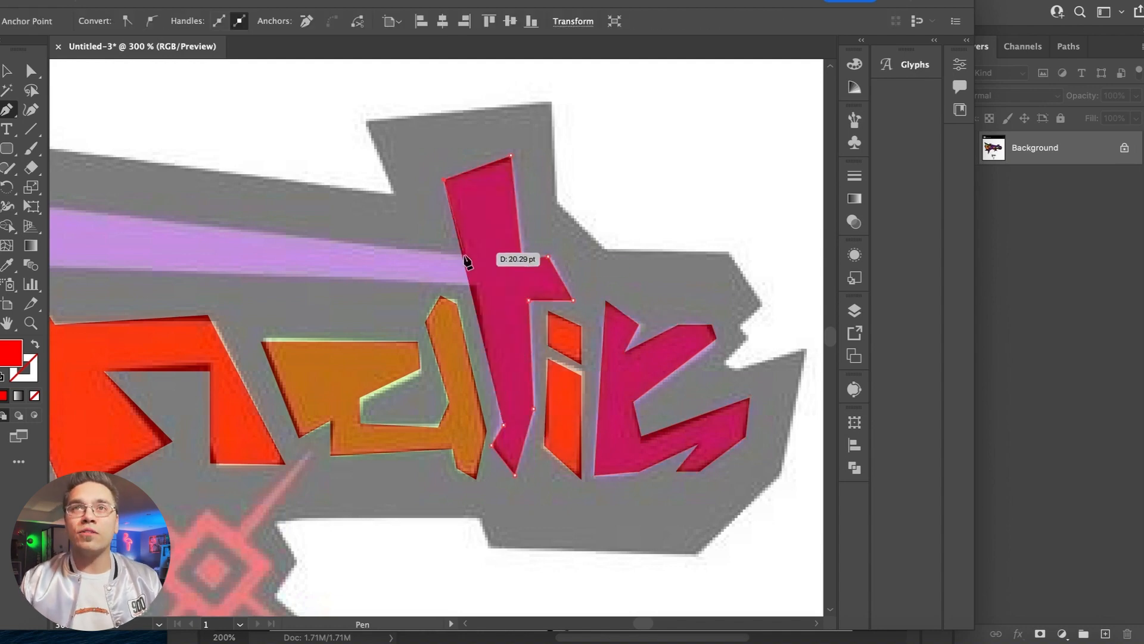
- Continue the t's path around the long purple bar, following the notch above the first a, back to the stem
{"action": "scroll", "coordinate": [66, 219], "scroll_direction": "left", "scroll_amount": 10}
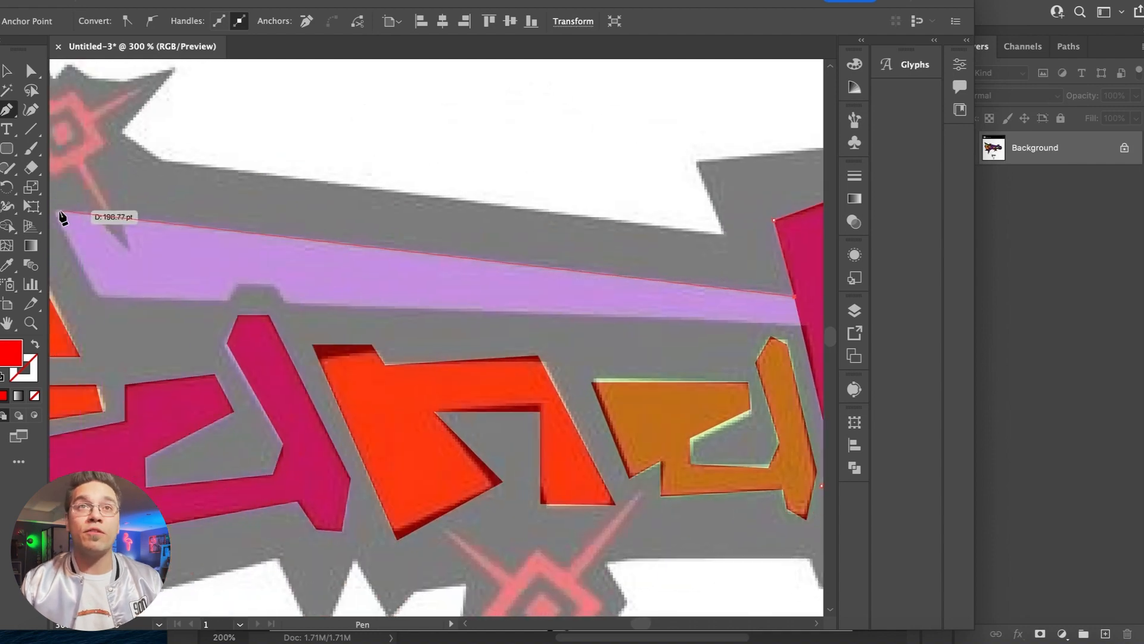
{"action": "left_click", "coordinate": [73, 211]}
{"action": "left_click", "coordinate": [105, 295]}
{"action": "left_click", "coordinate": [241, 300]}
{"action": "left_click", "coordinate": [251, 284]}
{"action": "left_click", "coordinate": [291, 285]}
{"action": "left_click", "coordinate": [297, 304]}
{"action": "scroll", "coordinate": [501, 328], "scroll_direction": "right", "scroll_amount": 6}
{"action": "left_click", "coordinate": [599, 328]}
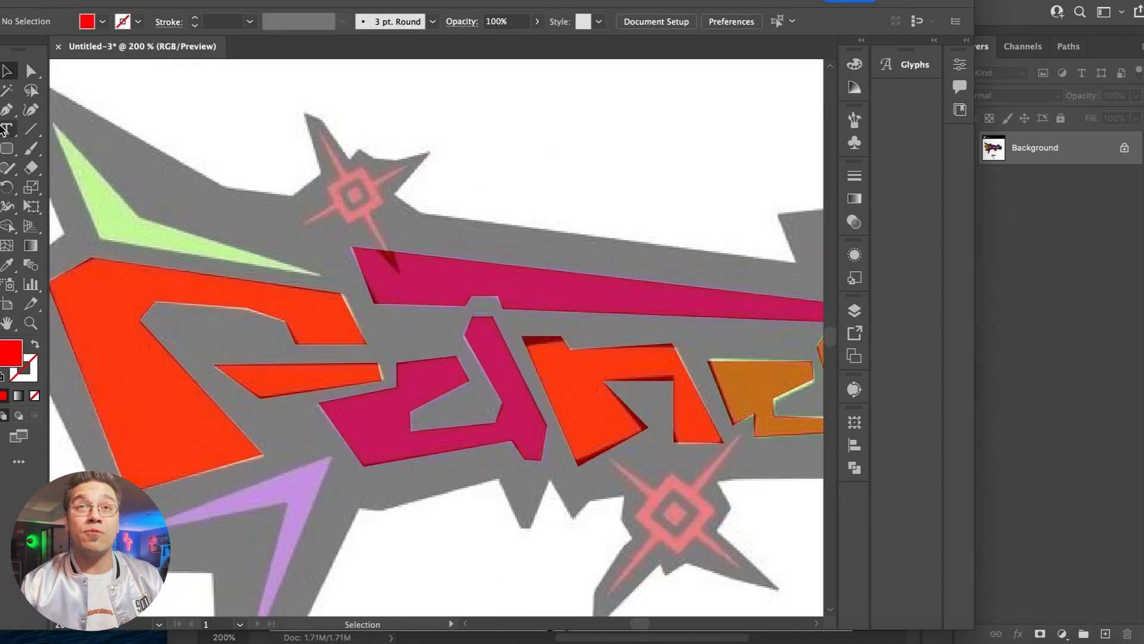
- Trace the green spike above the F as a closed red shape
{"action": "left_click", "coordinate": [7, 128]}
{"action": "scroll", "coordinate": [532, 162], "scroll_direction": "left", "scroll_amount": 6}
{"action": "key", "text": "p"}
{"action": "left_click", "coordinate": [296, 136]}
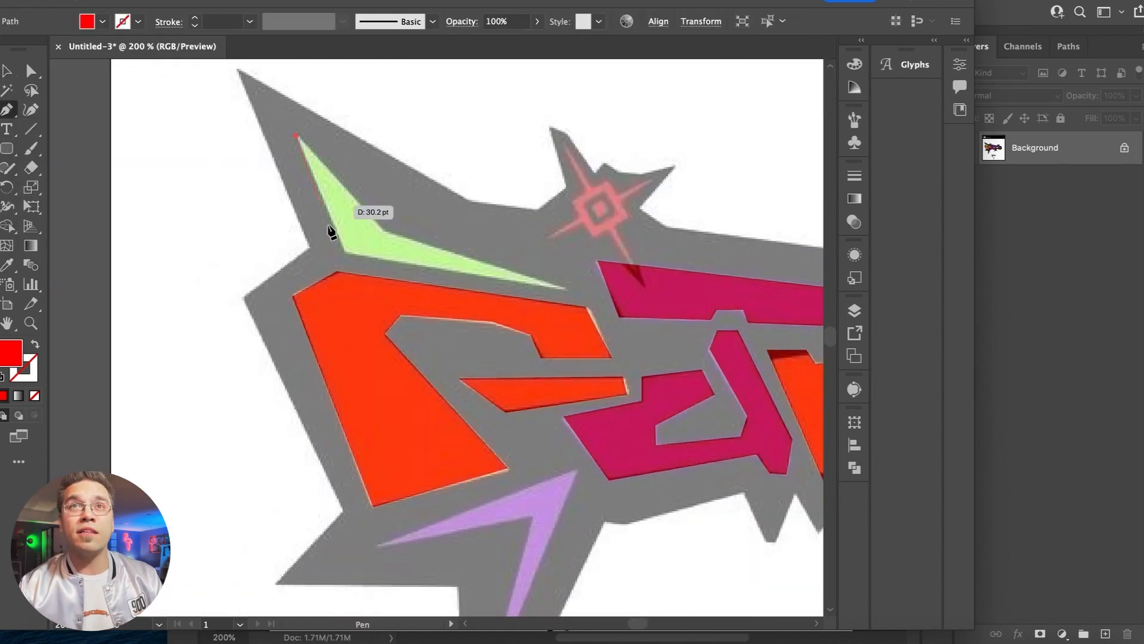
{"action": "left_click", "coordinate": [346, 255]}
{"action": "left_click", "coordinate": [570, 288]}
{"action": "left_click", "coordinate": [382, 229]}
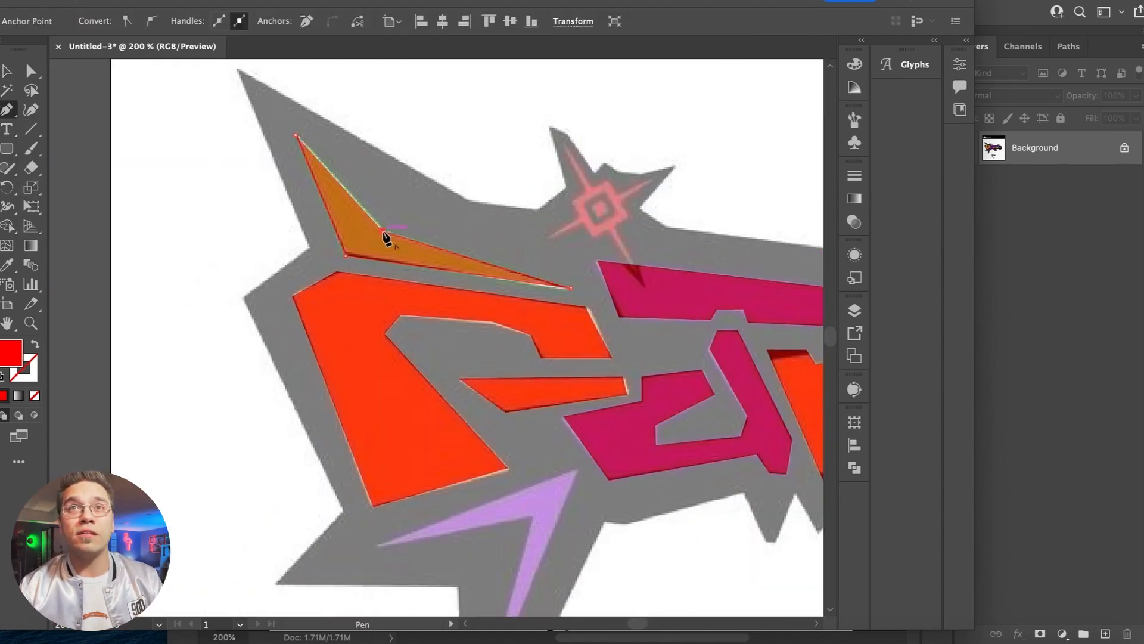
{"action": "left_click", "coordinate": [295, 136]}
- Trace the purple spike below the F as a closed red shape and deselect it
{"action": "scroll", "coordinate": [358, 298], "scroll_direction": "down", "scroll_amount": 5}
{"action": "left_click", "coordinate": [366, 406]}
{"action": "left_click", "coordinate": [571, 331]}
{"action": "left_click", "coordinate": [479, 555]}
{"action": "left_click", "coordinate": [519, 373]}
{"action": "key", "text": "v"}
{"action": "left_click", "coordinate": [191, 275]}
{"action": "key", "text": "super+minus"}
{"action": "key", "text": "super+minus"}
{"action": "key", "text": "super+minus"}
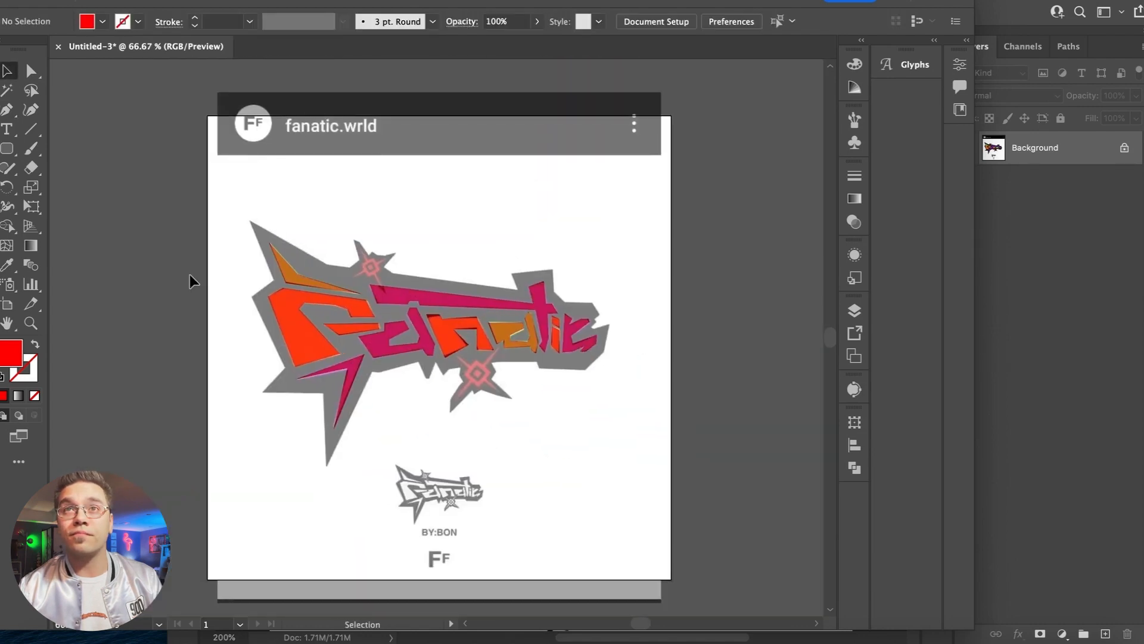
- Draw a small red square beside the artboard and paste an enlarged copy of it
{"action": "key", "text": "super+equal"}
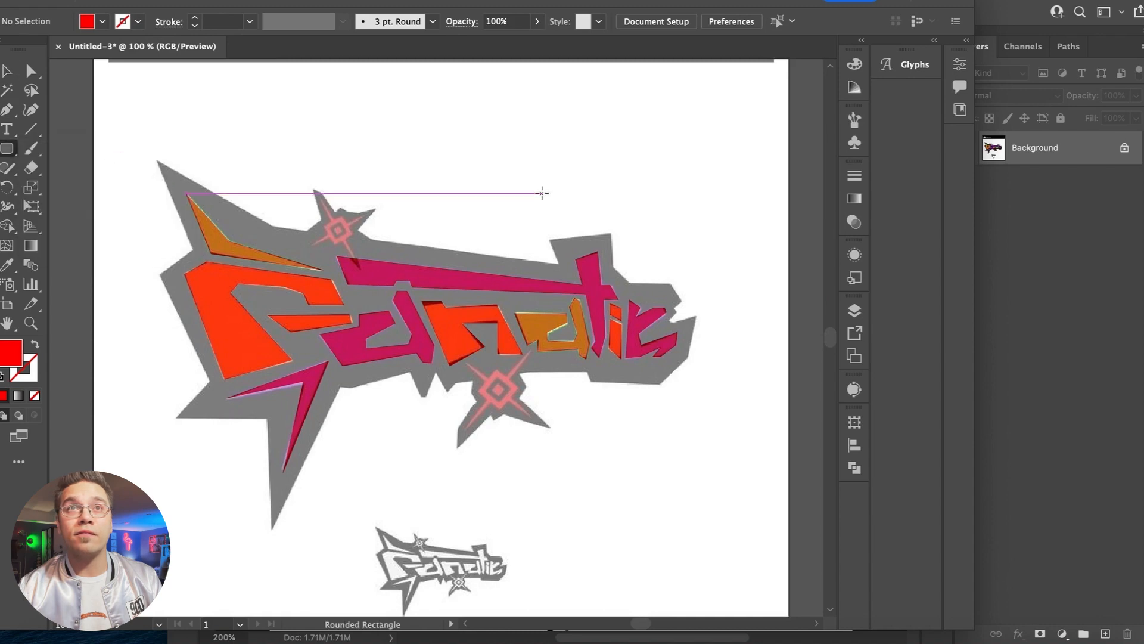
{"action": "scroll", "coordinate": [542, 193], "scroll_direction": "right", "scroll_amount": 8}
{"action": "key", "text": "super+equal"}
{"action": "key", "text": "super+equal"}
{"action": "left_click_drag", "start_coordinate": [446, 242], "coordinate": [553, 347]}
{"action": "left_click_drag", "start_coordinate": [479, 278], "coordinate": [469, 254]}
{"action": "key", "text": "super+c"}
{"action": "key", "text": "super+v"}
{"action": "left_click_drag", "start_coordinate": [406, 309], "coordinate": [374, 276]}
- Give the larger square a 6 pt stroke and remove its fill
{"action": "left_click", "coordinate": [195, 18]}
{"action": "left_click", "coordinate": [195, 18]}
{"action": "left_click", "coordinate": [195, 18]}
{"action": "left_click", "coordinate": [195, 18]}
{"action": "left_click", "coordinate": [195, 18]}
{"action": "left_click", "coordinate": [195, 18]}
{"action": "left_click", "coordinate": [194, 18]}
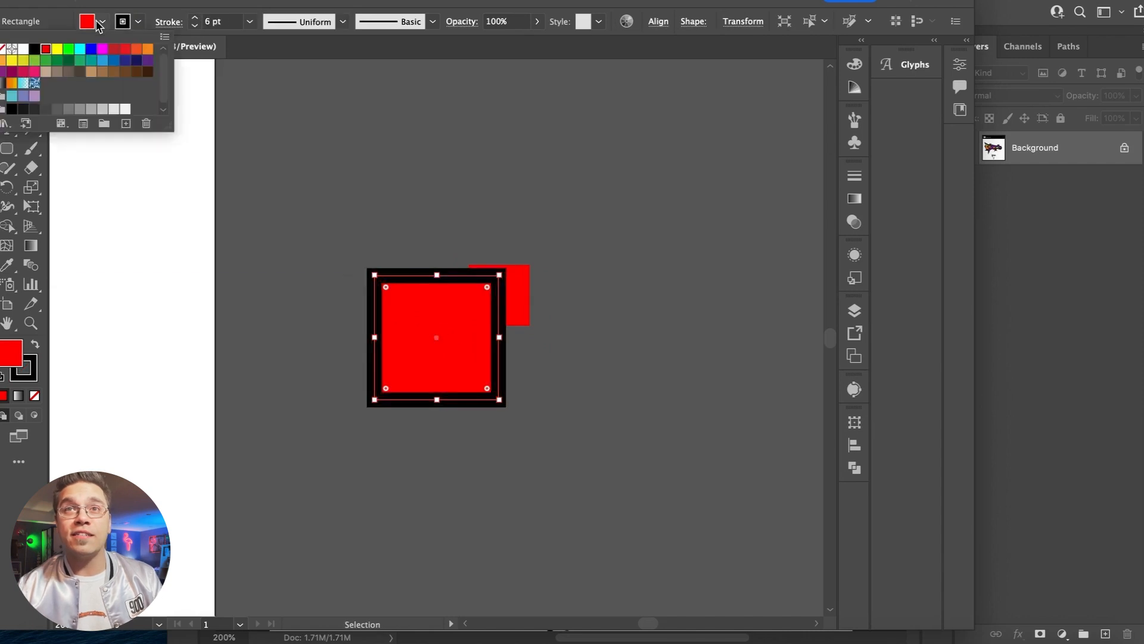
{"action": "left_click", "coordinate": [101, 24]}
{"action": "left_click", "coordinate": [6, 49]}
{"action": "left_click", "coordinate": [102, 23]}
- Expand the larger square's fill and stroke into shapes and color the resulting frame red
{"action": "left_click", "coordinate": [184, 1]}
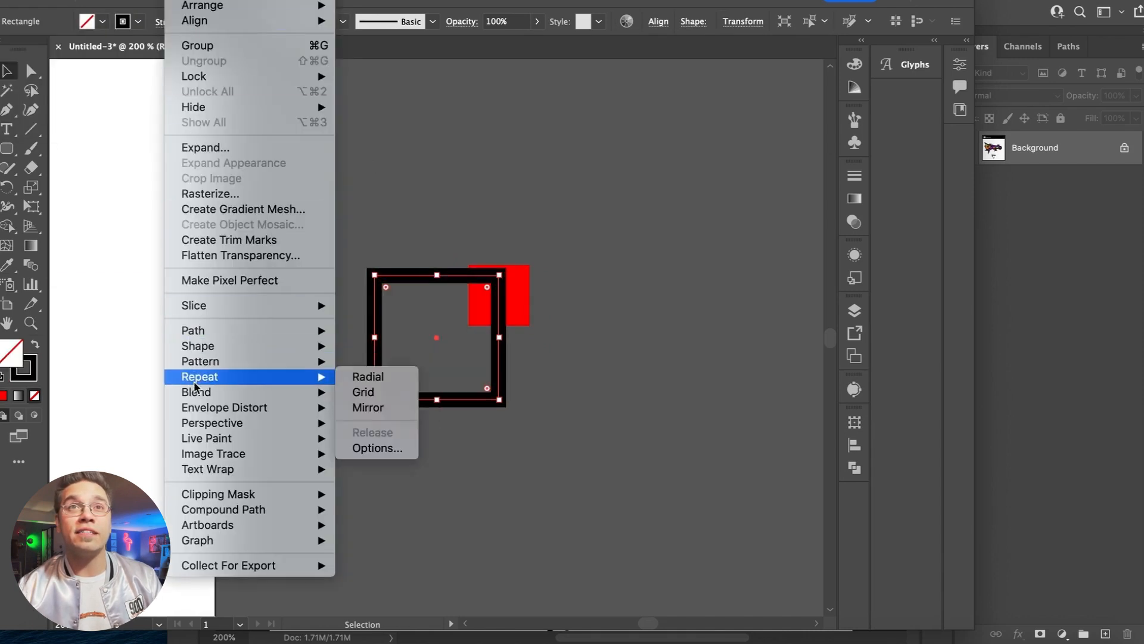
{"action": "left_click", "coordinate": [205, 148]}
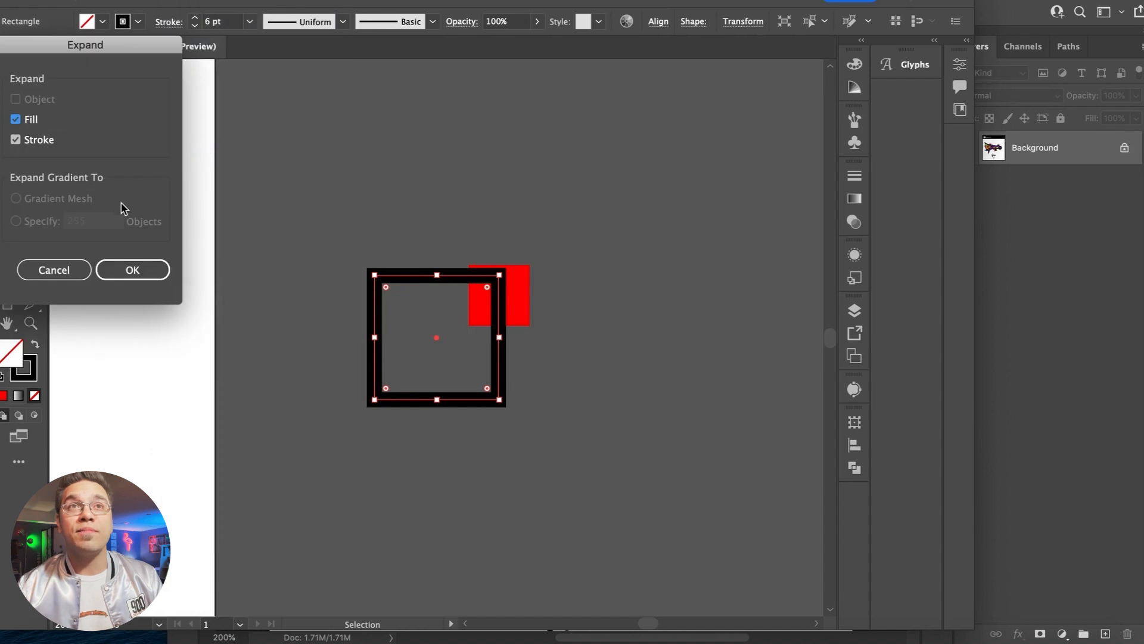
{"action": "key", "text": "Return"}
{"action": "left_click", "coordinate": [102, 22]}
{"action": "left_click", "coordinate": [46, 60]}
- Center the red frame around the small square
{"action": "left_click_drag", "start_coordinate": [418, 270], "coordinate": [457, 228]}
{"action": "left_click", "coordinate": [479, 286]}
{"action": "left_click", "coordinate": [383, 262]}
{"action": "key", "text": "super+z"}
- Draw a narrow vertical blade with a slanted tip rising from the top center of the frame
{"action": "key", "text": "super+minus"}
{"action": "left_click", "coordinate": [361, 248]}
{"action": "scroll", "coordinate": [361, 248], "scroll_direction": "left", "scroll_amount": 6}
{"action": "scroll", "coordinate": [361, 248], "scroll_direction": "right", "scroll_amount": 5}
{"action": "key", "text": "p"}
{"action": "left_click", "coordinate": [529, 269]}
{"action": "left_click", "coordinate": [530, 79]}
{"action": "left_click", "coordinate": [517, 132]}
{"action": "left_click", "coordinate": [517, 271]}
{"action": "left_click", "coordinate": [7, 73]}
{"action": "left_click", "coordinate": [511, 230]}
{"action": "left_click", "coordinate": [524, 219]}
- Duplicate the vertical blade, rotate the copy 180 degrees and attach it beneath the frame
{"action": "key", "text": "super+c"}
{"action": "key", "text": "super+v"}
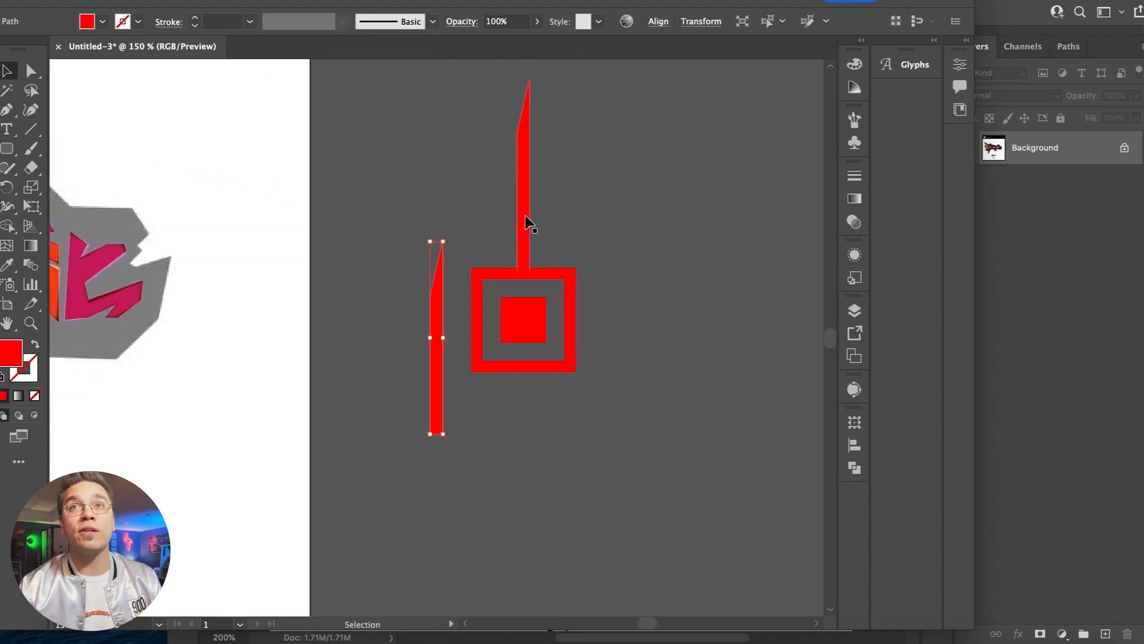
{"action": "left_click_drag", "start_coordinate": [427, 237], "coordinate": [447, 453]}
{"action": "left_click_drag", "start_coordinate": [434, 302], "coordinate": [523, 432]}
{"action": "left_click", "coordinate": [522, 230], "text": "shift"}
{"action": "left_click", "coordinate": [435, 283]}
- Draw a horizontal spike tapering outward to a point from the right side of the frame
{"action": "scroll", "coordinate": [409, 314], "scroll_direction": "left", "scroll_amount": 10}
{"action": "scroll", "coordinate": [427, 311], "scroll_direction": "right", "scroll_amount": 12}
{"action": "key", "text": "p"}
{"action": "left_click", "coordinate": [477, 280]}
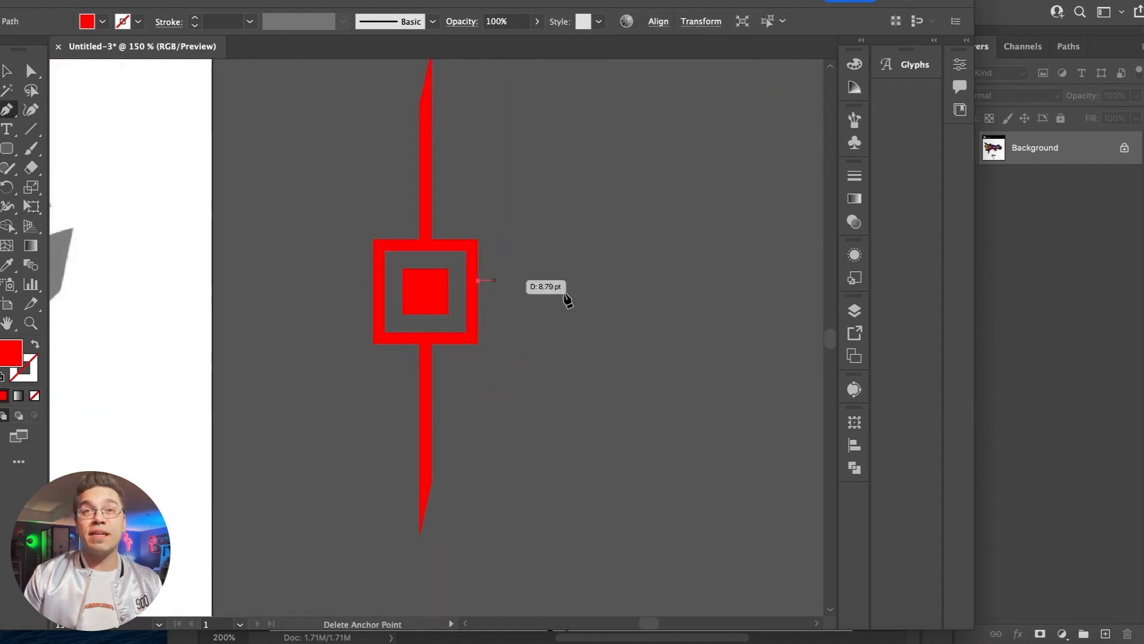
{"action": "left_click", "coordinate": [658, 291]}
{"action": "left_click", "coordinate": [477, 299]}
{"action": "left_click", "coordinate": [477, 280]}
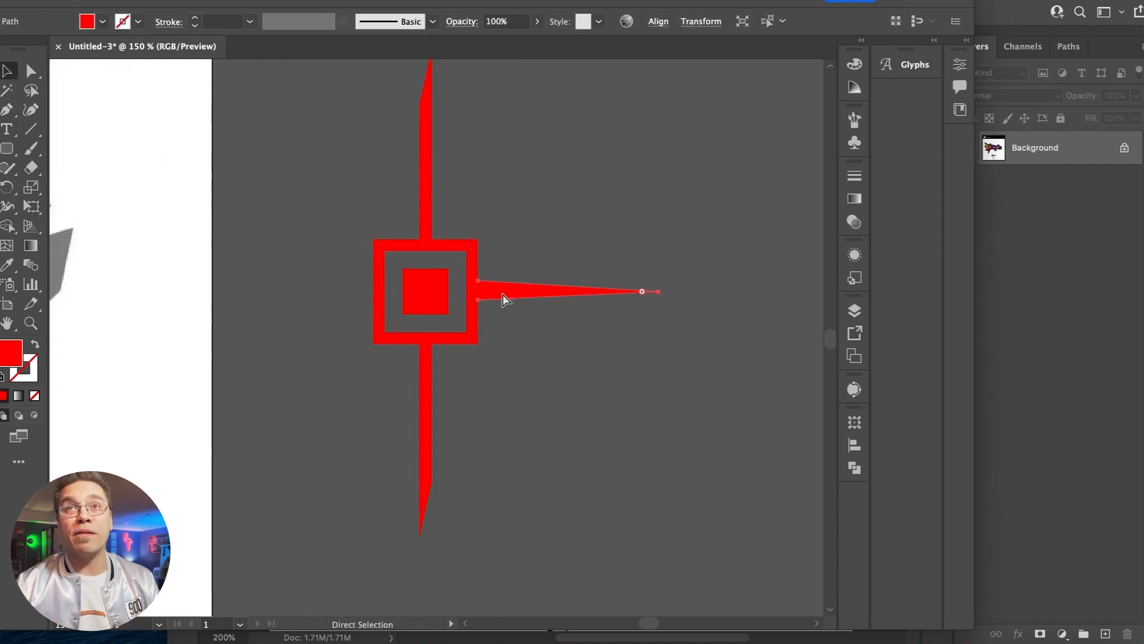
- Add a mirrored copy of the horizontal spike on the left side of the frame
{"action": "left_click", "coordinate": [373, 48]}
{"action": "left_click", "coordinate": [186, 289]}
{"action": "left_click_drag", "start_coordinate": [510, 344], "coordinate": [366, 298]}
{"action": "key", "text": "ctrl+a"}
{"action": "left_click", "coordinate": [359, 236]}
{"action": "left_click_drag", "start_coordinate": [358, 236], "coordinate": [501, 237]}
- Unite all the pieces of the star with the Pathfinder
{"action": "key", "text": "ctrl+a"}
{"action": "left_click", "coordinate": [405, 1]}
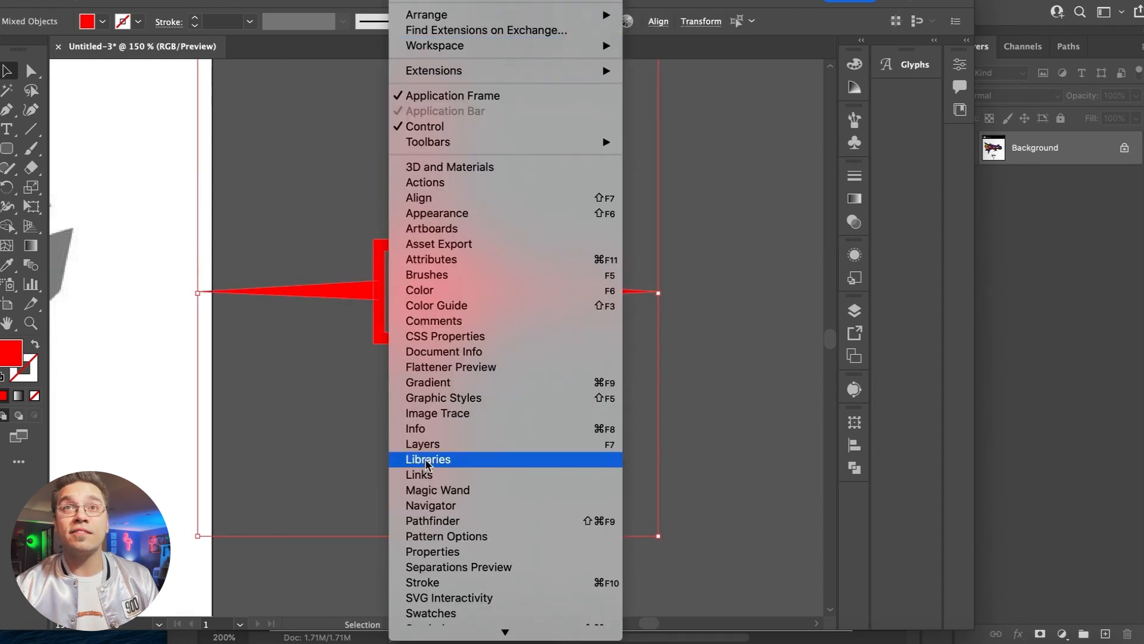
{"action": "left_click", "coordinate": [429, 518]}
{"action": "left_click", "coordinate": [658, 457]}
{"action": "left_click", "coordinate": [671, 239]}
- Scale down the red star and rotate it about 45 degrees so its spikes run diagonally
{"action": "key", "text": "super+minus"}
{"action": "key", "text": "super+minus"}
{"action": "key", "text": "super+minus"}
{"action": "key", "text": "super+minus"}
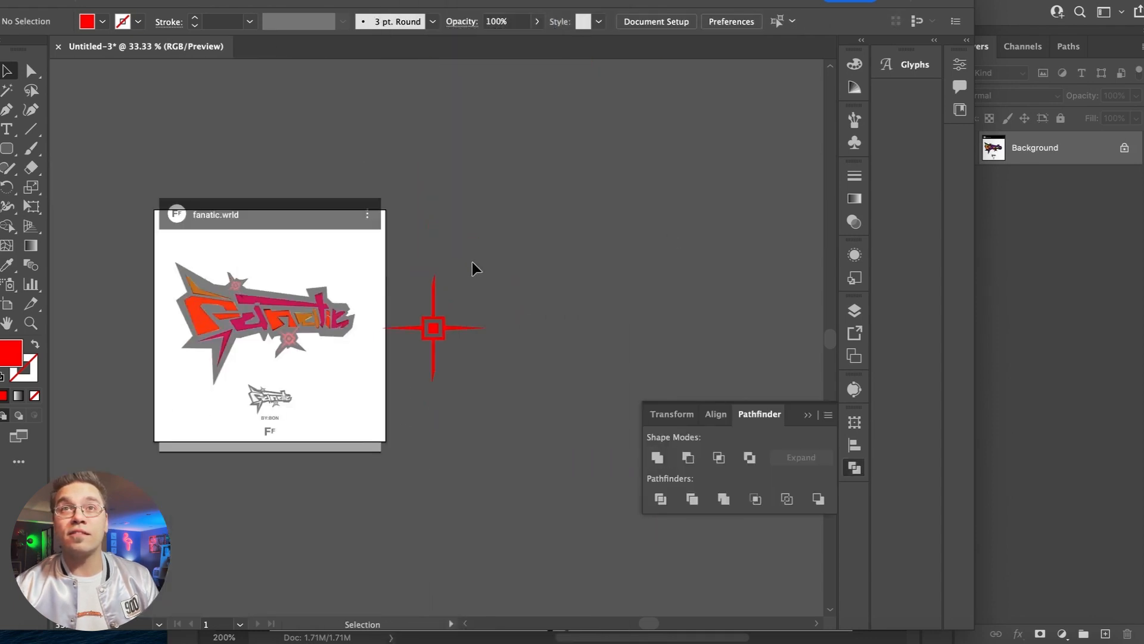
{"action": "key", "text": "super+equal"}
{"action": "left_click", "coordinate": [430, 291]}
{"action": "left_click_drag", "start_coordinate": [351, 237], "coordinate": [432, 283]}
{"action": "left_click", "coordinate": [419, 274]}
{"action": "key", "text": "super+equal"}
{"action": "left_click_drag", "start_coordinate": [202, 269], "coordinate": [458, 249]}
- Position the red star over the reference logo's lower star and start fitting a copy near the upper star
{"action": "left_click_drag", "start_coordinate": [694, 306], "coordinate": [407, 328]}
{"action": "key", "text": "super+equal"}
{"action": "key", "text": "super+equal"}
{"action": "key", "text": "super+equal"}
{"action": "key", "text": "super+equal"}
{"action": "left_click_drag", "start_coordinate": [329, 232], "coordinate": [346, 240]}
{"action": "scroll", "coordinate": [349, 240], "scroll_direction": "up", "scroll_amount": 6}
{"action": "scroll", "coordinate": [349, 241], "scroll_direction": "left", "scroll_amount": 5}
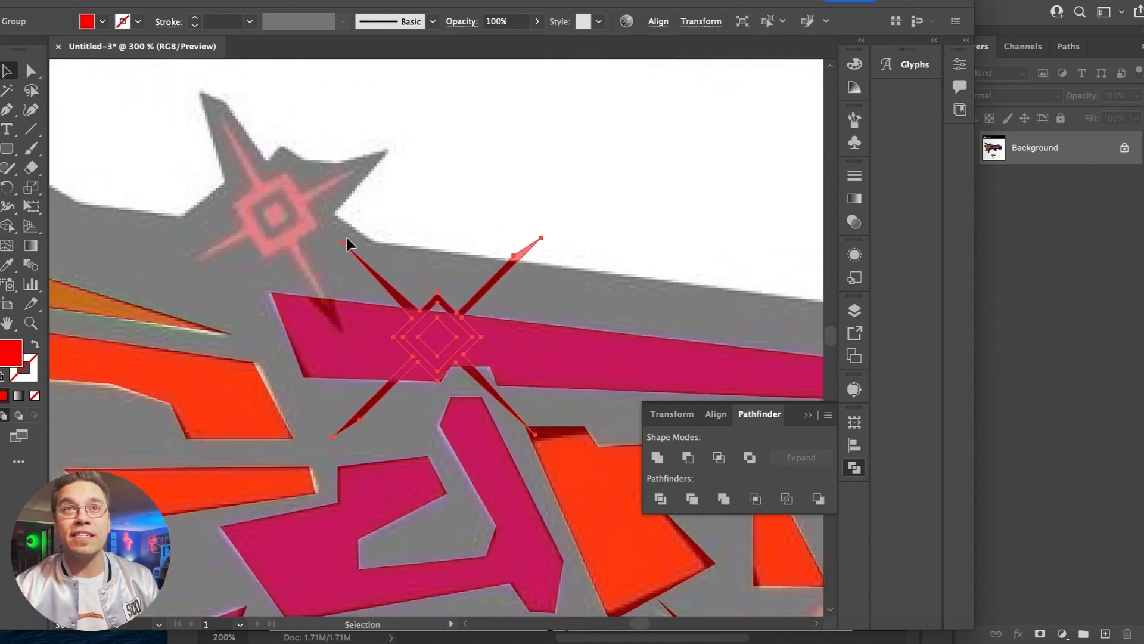
- Move the star copy onto the reference logo's upper star, then rotate and scale it to match
{"action": "left_click_drag", "start_coordinate": [384, 273], "coordinate": [228, 150]}
{"action": "left_click_drag", "start_coordinate": [74, 207], "coordinate": [84, 152]}
{"action": "left_click", "coordinate": [124, 111]}
{"action": "key", "text": "super+minus"}
{"action": "left_click_drag", "start_coordinate": [342, 242], "coordinate": [336, 249]}
{"action": "left_click", "coordinate": [427, 193]}
{"action": "key", "text": "super+minus"}
{"action": "key", "text": "super+minus"}
{"action": "key", "text": "super+minus"}
{"action": "key", "text": "super+minus"}
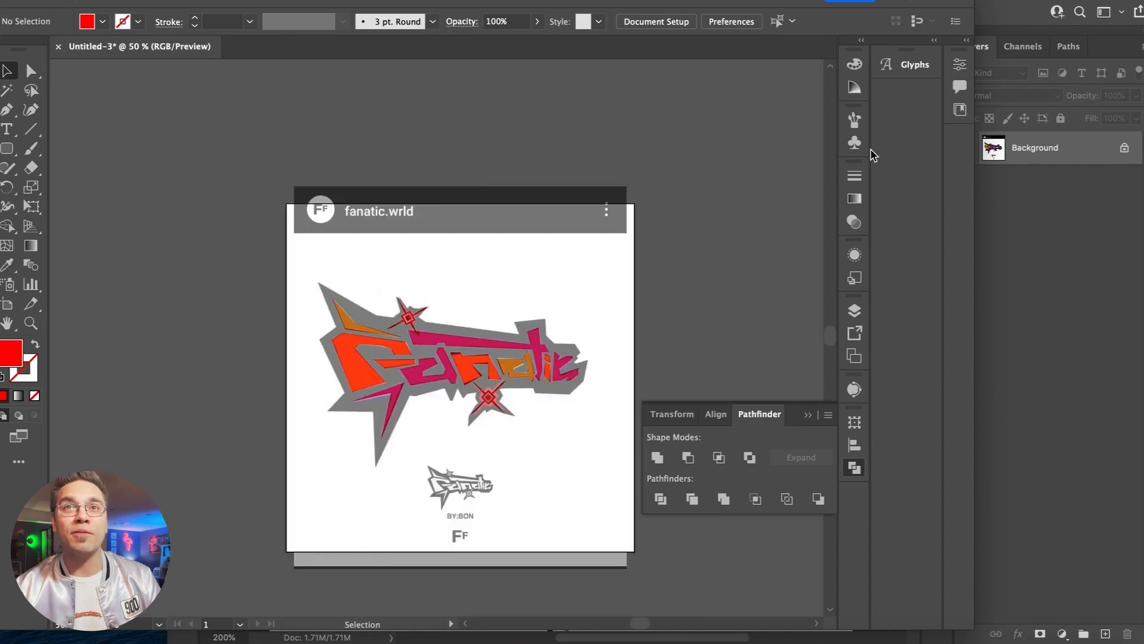
- Hide the reference image in Layer 1 to examine the traced red logo by itself
{"action": "left_click", "coordinate": [855, 310]}
{"action": "left_click", "coordinate": [656, 246]}
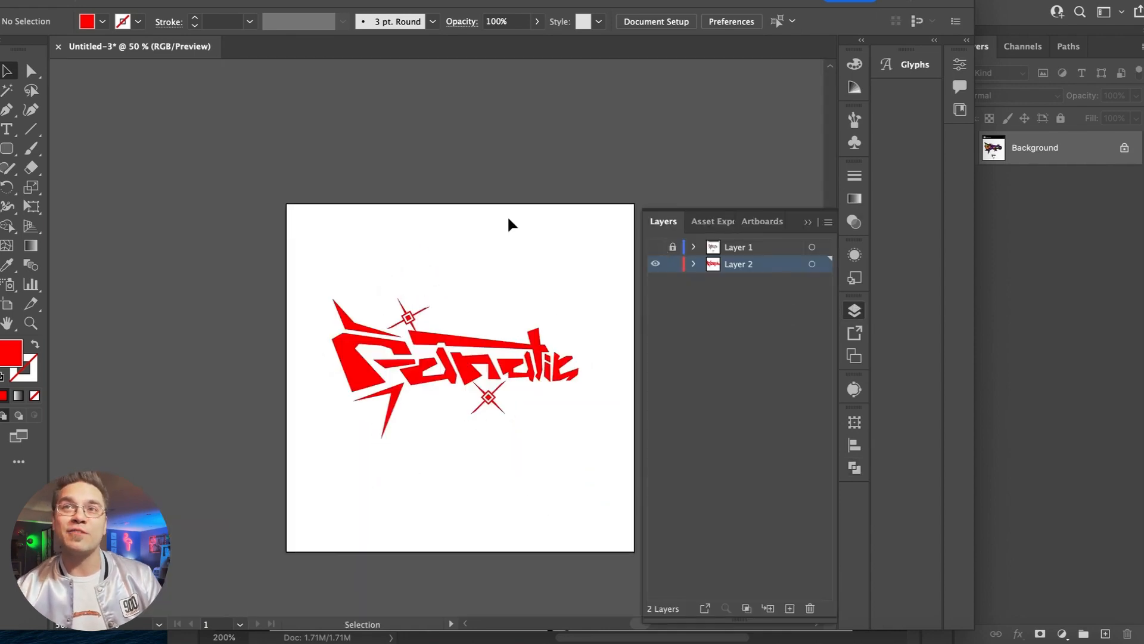
{"action": "left_click", "coordinate": [808, 222]}
{"action": "key", "text": "super+plus"}
{"action": "key", "text": "super+plus"}
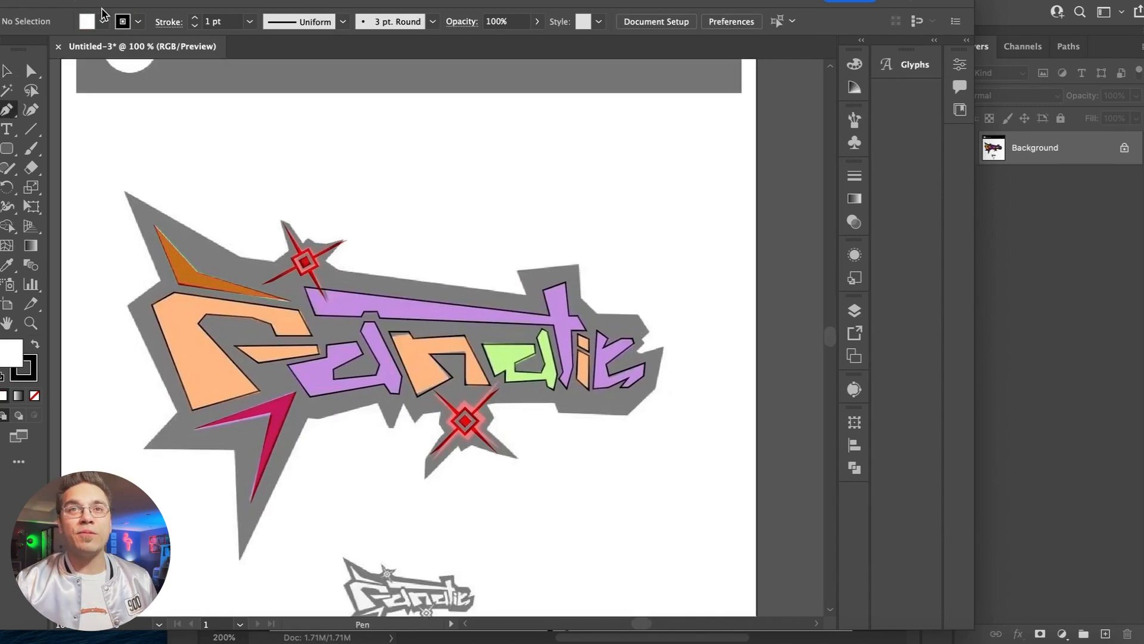
- Set the fill to black and begin a Pen outline for the backdrop around the long downward spike below the F
{"action": "left_click", "coordinate": [103, 20]}
{"action": "left_click", "coordinate": [33, 49]}
{"action": "left_click", "coordinate": [274, 108]}
{"action": "scroll", "coordinate": [349, 223], "scroll_direction": "down", "scroll_amount": 2}
{"action": "scroll", "coordinate": [349, 223], "scroll_direction": "left", "scroll_amount": 2}
{"action": "left_click", "coordinate": [388, 352]}
{"action": "left_click", "coordinate": [319, 494]}
{"action": "left_click", "coordinate": [319, 388]}
- Continue the backdrop outline around the left corners and the tall upper-left spike
{"action": "left_click", "coordinate": [225, 380]}
{"action": "left_click", "coordinate": [259, 343]}
{"action": "left_click", "coordinate": [210, 239]}
{"action": "left_click", "coordinate": [244, 215]}
{"action": "left_click", "coordinate": [210, 125]}
{"action": "left_click", "coordinate": [319, 188]}
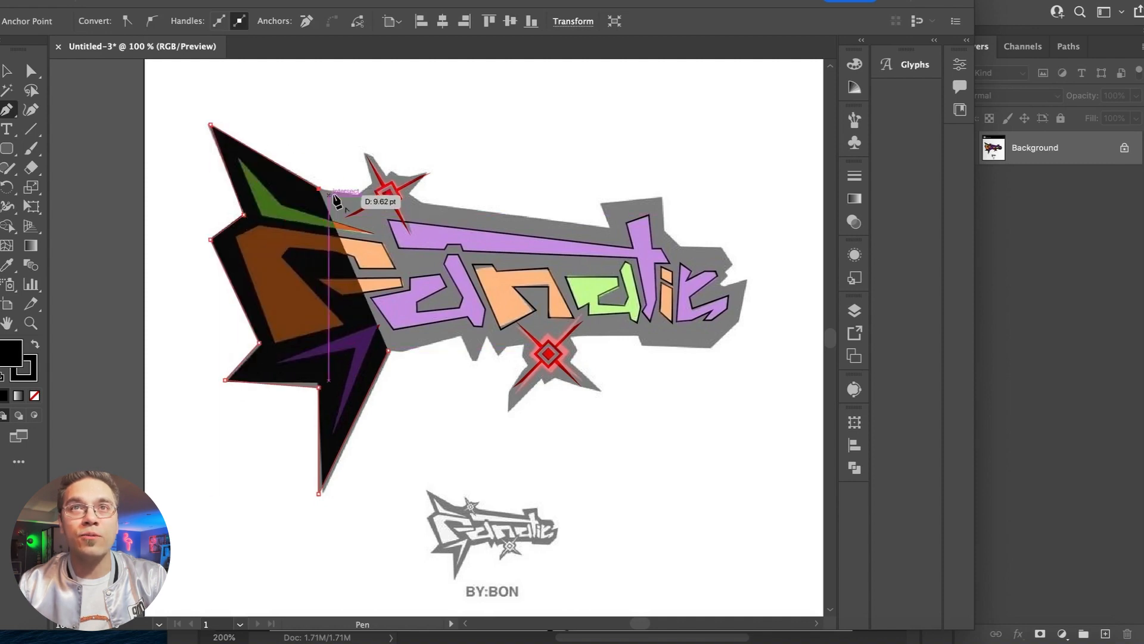
- Continue the backdrop outline around the points of the upper star
{"action": "left_click", "coordinate": [360, 201]}
{"action": "left_click", "coordinate": [355, 144]}
{"action": "left_click", "coordinate": [379, 156]}
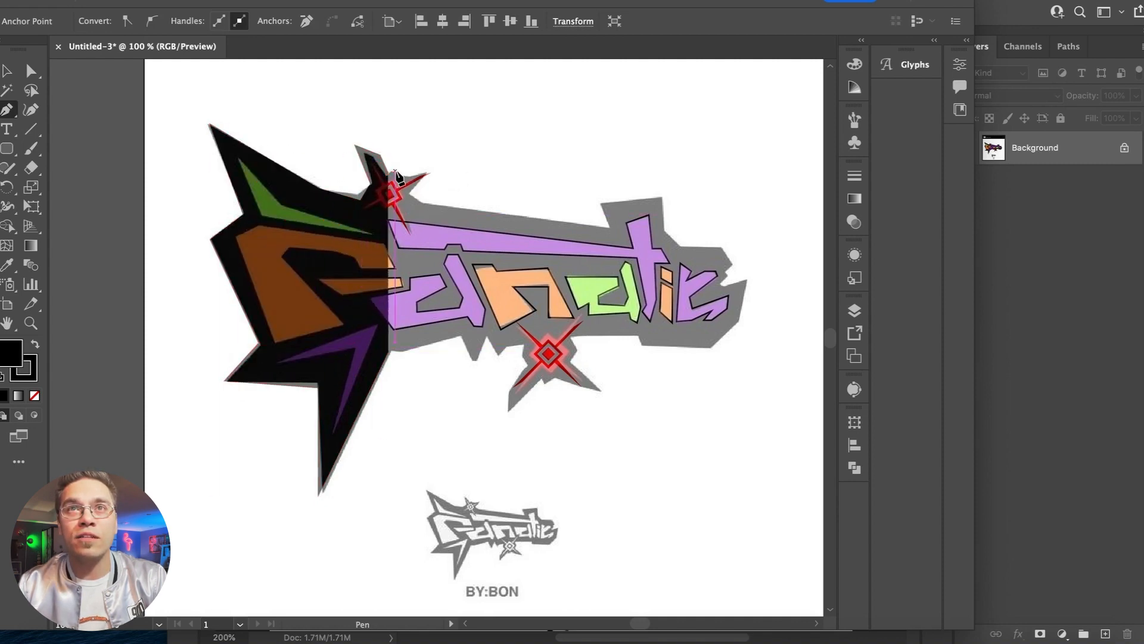
{"action": "left_click", "coordinate": [441, 162]}
{"action": "left_click", "coordinate": [430, 173]}
{"action": "left_click", "coordinate": [418, 201]}
- Extend the backdrop outline along the logo's upper edge, over the block above the t and onto the right end
{"action": "left_click", "coordinate": [615, 232]}
{"action": "left_click", "coordinate": [603, 205]}
{"action": "left_click", "coordinate": [661, 196]}
{"action": "left_click", "coordinate": [661, 226]}
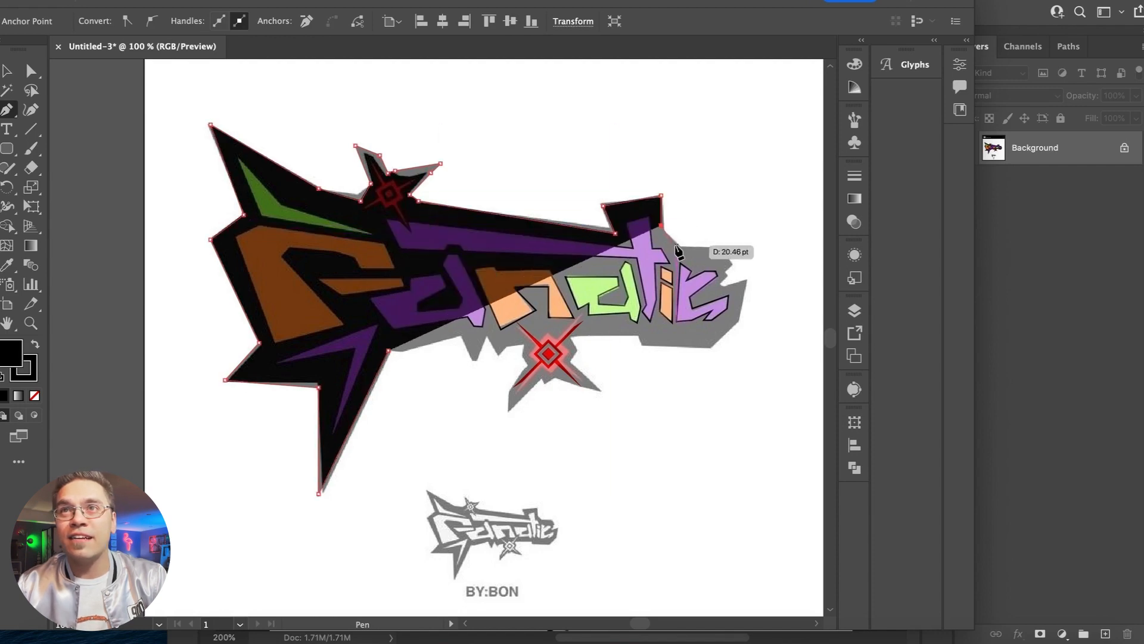
{"action": "left_click", "coordinate": [677, 245]}
{"action": "left_click", "coordinate": [720, 245]}
{"action": "left_click", "coordinate": [733, 264]}
- Trace the backdrop outline through the notches behind the final c and around its lower right corner
{"action": "scroll", "coordinate": [729, 283], "scroll_direction": "up", "scroll_amount": 5}
{"action": "left_click", "coordinate": [389, 378]}
{"action": "left_click", "coordinate": [406, 402]}
{"action": "left_click", "coordinate": [359, 455]}
{"action": "left_click", "coordinate": [371, 475]}
{"action": "left_click", "coordinate": [499, 430]}
{"action": "key", "text": "super+minus"}
{"action": "key", "text": "super+minus"}
{"action": "key", "text": "super+minus"}
{"action": "left_click", "coordinate": [422, 422]}
{"action": "left_click", "coordinate": [370, 473]}
{"action": "left_click_drag", "start_coordinate": [370, 473], "coordinate": [591, 469]}
{"action": "left_click", "coordinate": [456, 466]}
{"action": "left_click", "coordinate": [439, 438]}
- Trace the backdrop outline around the points of the lower star
{"action": "left_click", "coordinate": [308, 447]}
{"action": "left_click", "coordinate": [323, 469]}
{"action": "left_click", "coordinate": [305, 494]}
{"action": "left_click", "coordinate": [357, 557]}
{"action": "left_click", "coordinate": [324, 558]}
{"action": "left_click", "coordinate": [283, 523]}
{"action": "left_click", "coordinate": [253, 528]}
{"action": "left_click", "coordinate": [189, 586]}
{"action": "left_click", "coordinate": [186, 545]}
{"action": "left_click", "coordinate": [226, 499]}
{"action": "left_click", "coordinate": [216, 480]}
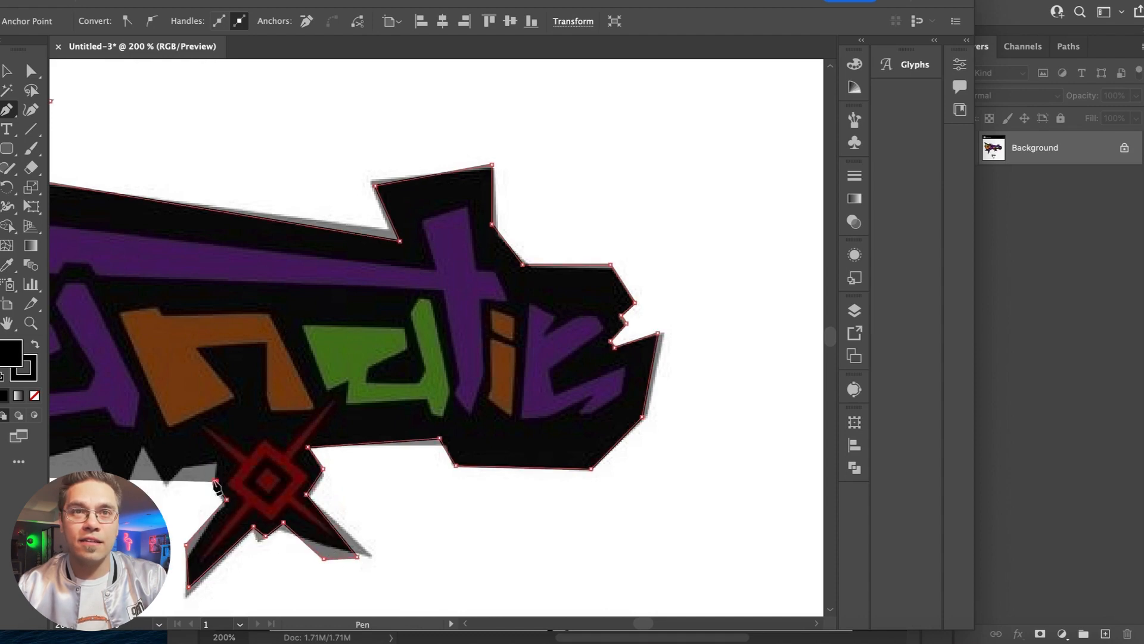
- Trace the jagged teeth along the logo's lower edge and close the backdrop outline
{"action": "left_click", "coordinate": [163, 484]}
{"action": "left_click", "coordinate": [140, 446]}
{"action": "left_click", "coordinate": [119, 500]}
{"action": "left_click_drag", "start_coordinate": [120, 500], "coordinate": [220, 541]}
{"action": "left_click", "coordinate": [188, 488]}
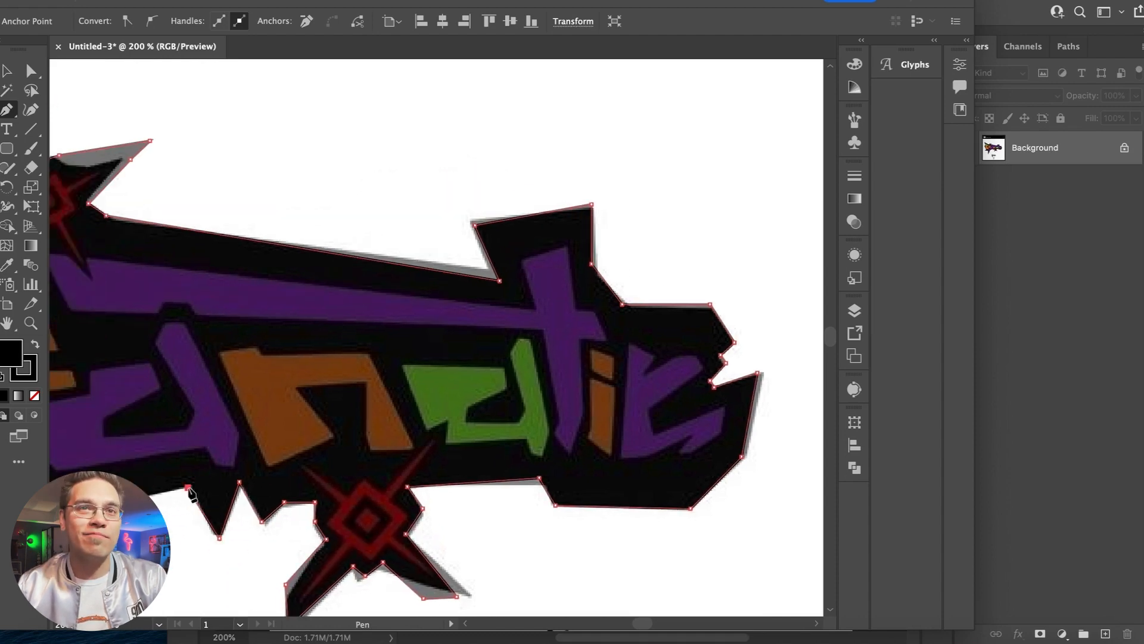
{"action": "left_click_drag", "start_coordinate": [188, 488], "coordinate": [365, 437]}
{"action": "left_click", "coordinate": [258, 471]}
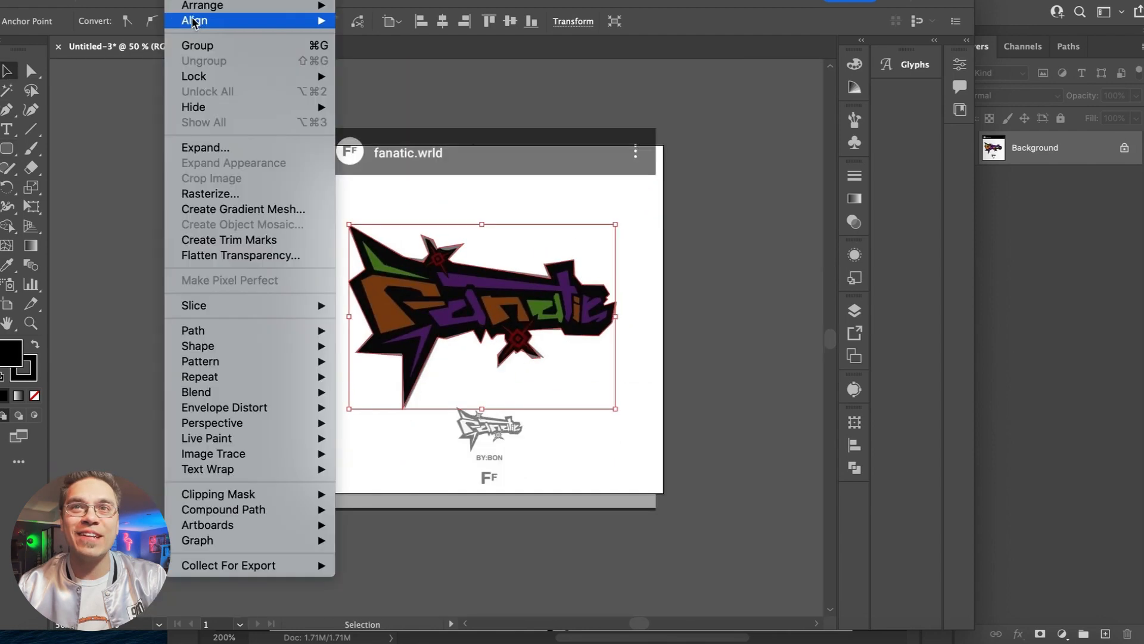
- Send the black backdrop shape behind the lettering and hide the reference image in Layer 1
{"action": "mouse_move", "coordinate": [203, 5]}
{"action": "left_click", "coordinate": [412, 53]}
{"action": "left_click", "coordinate": [854, 310]}
{"action": "left_click", "coordinate": [656, 246]}
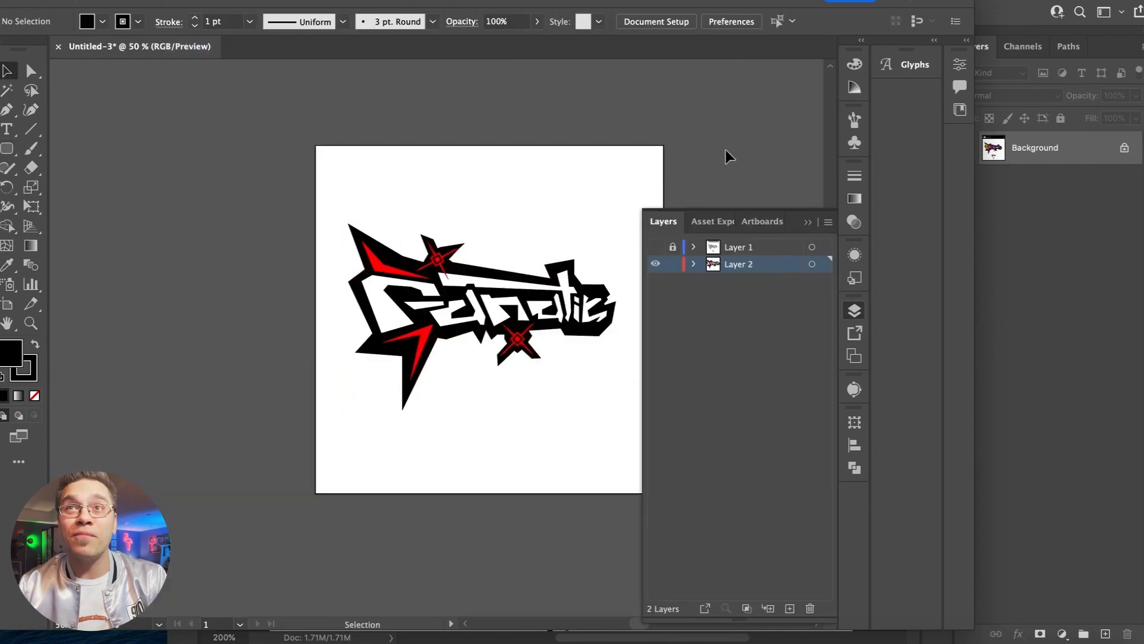
{"action": "left_click", "coordinate": [808, 223]}
{"action": "key", "text": "ctrl+1"}
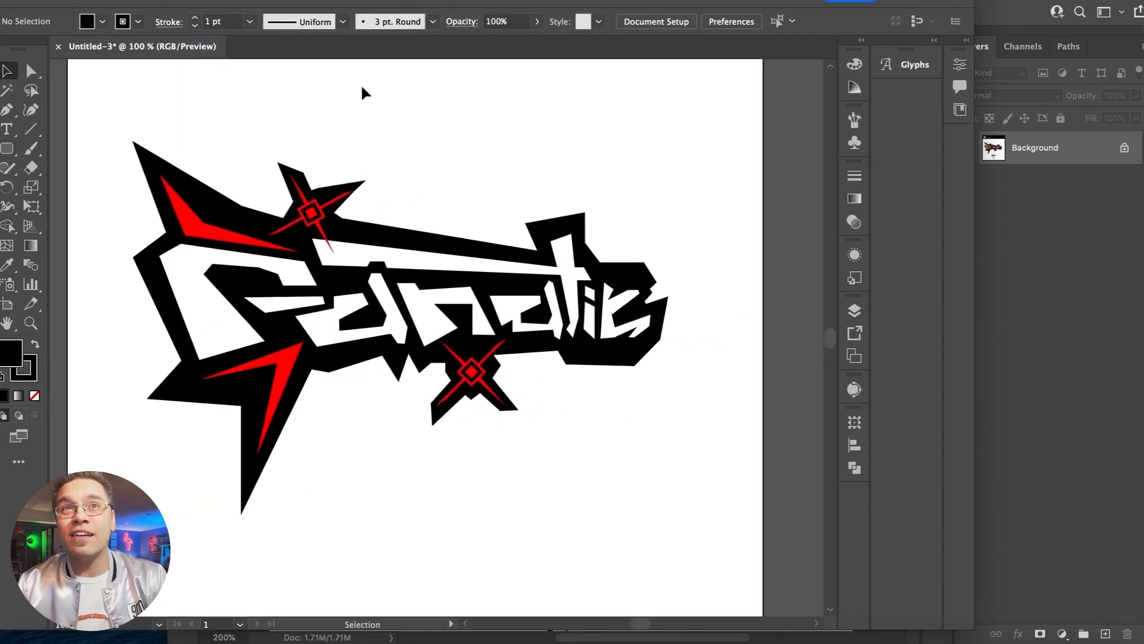
- Scale down the upper red star so its spikes fit inside the black backdrop
{"action": "left_click", "coordinate": [311, 216]}
{"action": "key", "text": "super+bracketleft"}
{"action": "left_click", "coordinate": [441, 109]}
{"action": "left_click", "coordinate": [468, 375]}
{"action": "scroll", "coordinate": [468, 375], "scroll_direction": "up", "scroll_amount": 3}
{"action": "left_click_drag", "start_coordinate": [234, 344], "coordinate": [214, 326]}
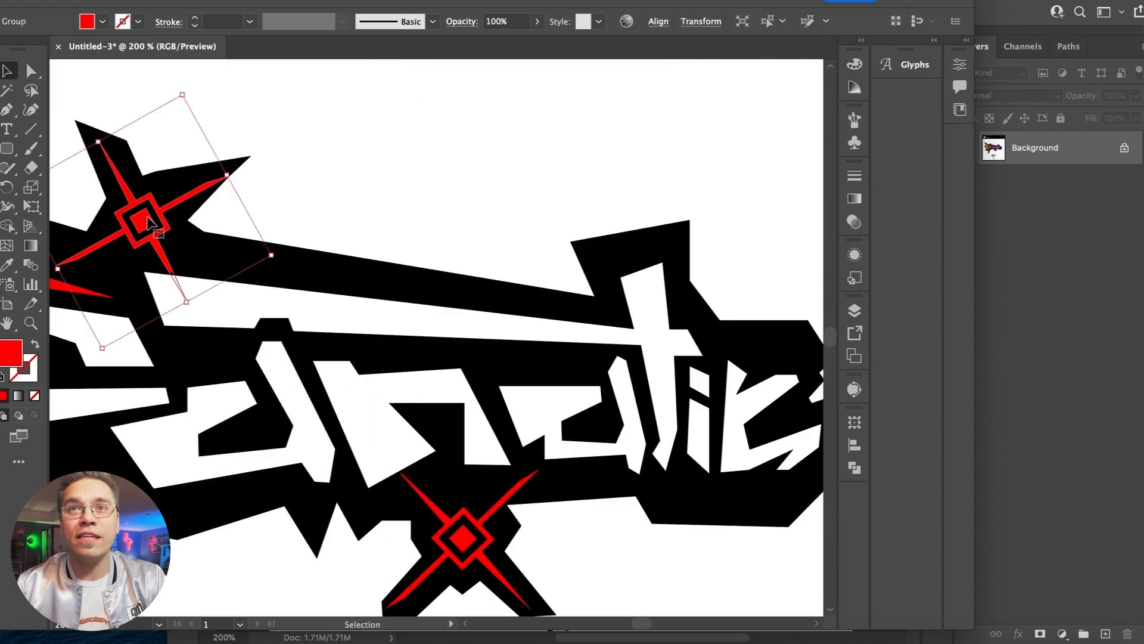
{"action": "key", "text": "super+equal"}
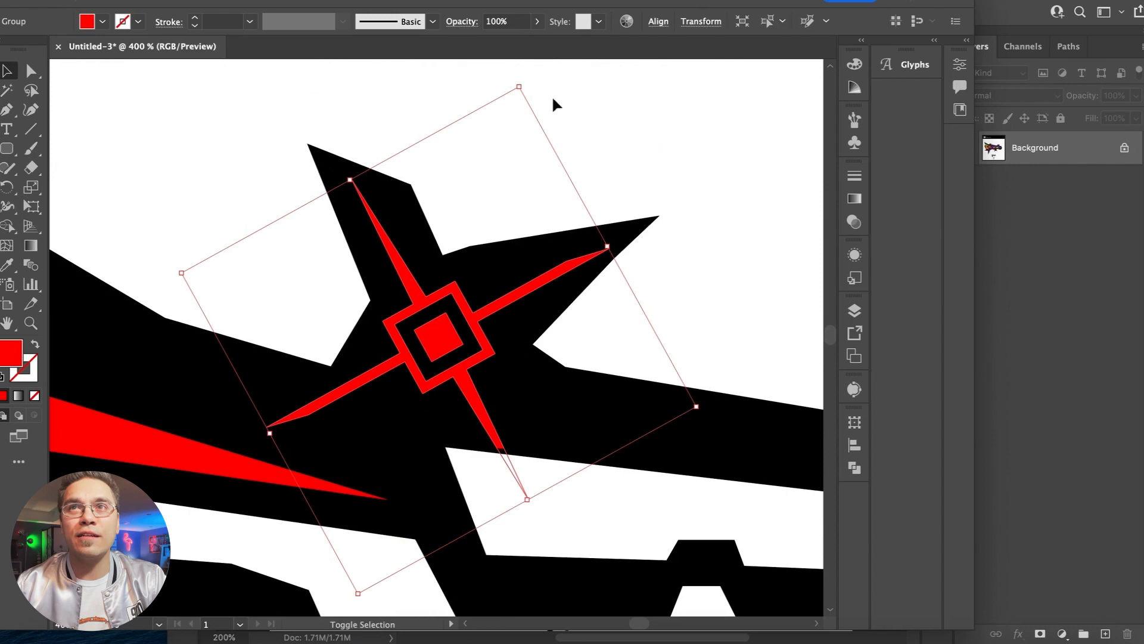
{"action": "left_click_drag", "start_coordinate": [554, 105], "coordinate": [485, 117]}
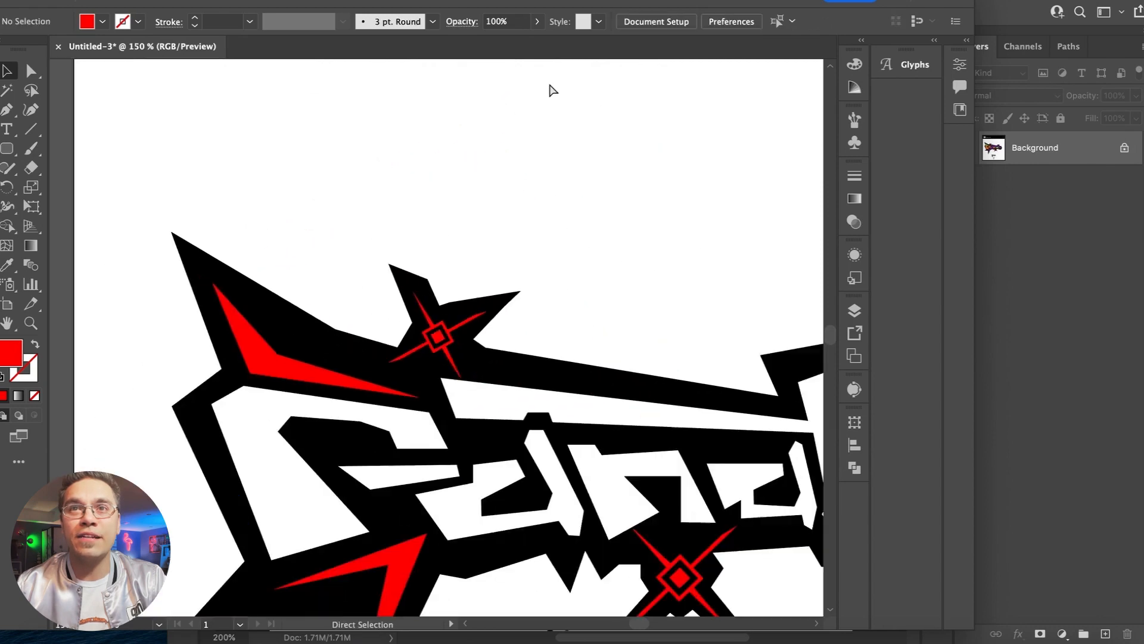
{"action": "key", "text": "super+minus"}
{"action": "key", "text": "super+minus"}
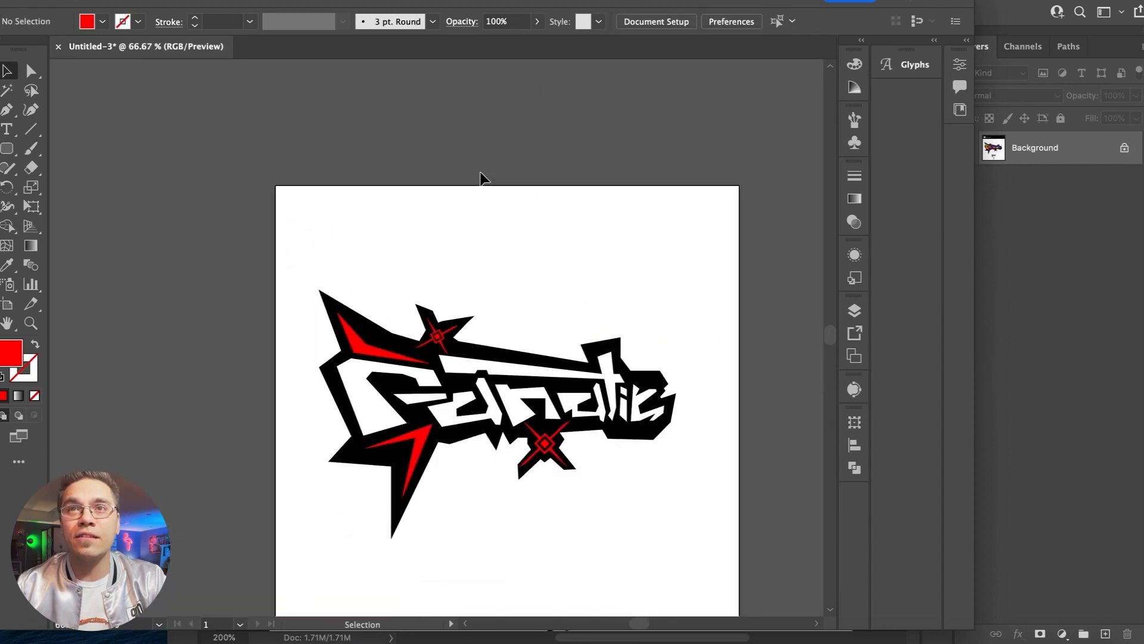
- Switch to Photoshop and enlarge the reference image's canvas to 20 by 20 inches
{"action": "left_click_drag", "start_coordinate": [302, 245], "coordinate": [686, 527]}
{"action": "left_click", "coordinate": [1058, 381]}
{"action": "key", "text": "super+minus"}
{"action": "left_click", "coordinate": [188, 1]}
{"action": "left_click", "coordinate": [222, 111]}
{"action": "left_click", "coordinate": [917, 262]}
{"action": "left_click", "coordinate": [929, 258]}
{"action": "type", "text": "20"}
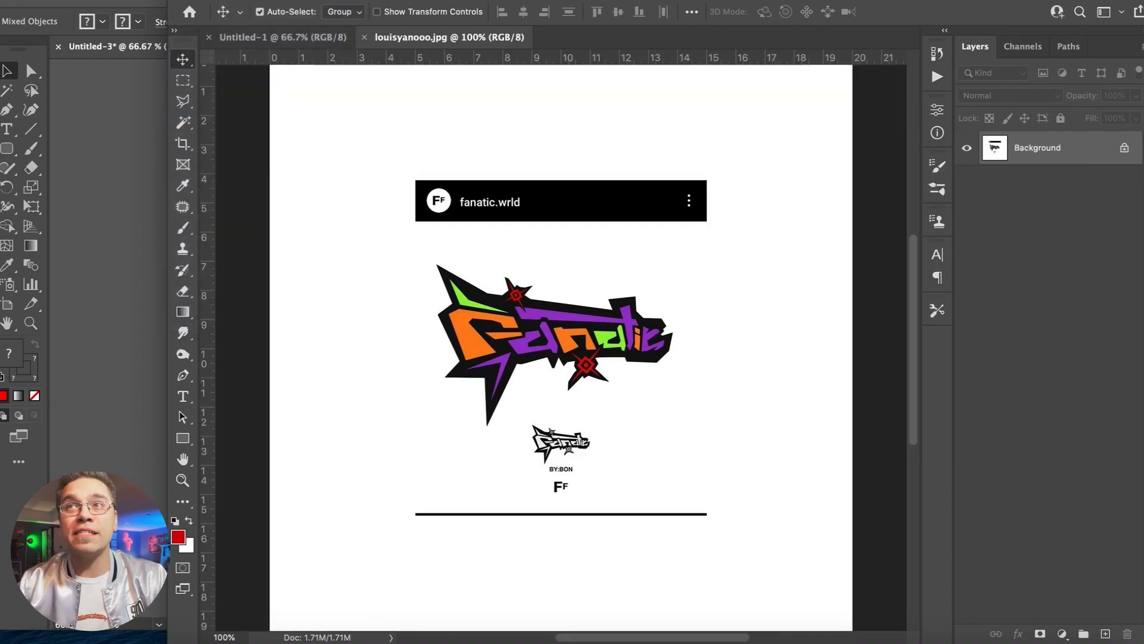
{"action": "key", "text": "super+minus"}
- Cover the whole canvas with a white rectangle of about 2138 by 2204 px
{"action": "left_click", "coordinate": [183, 440]}
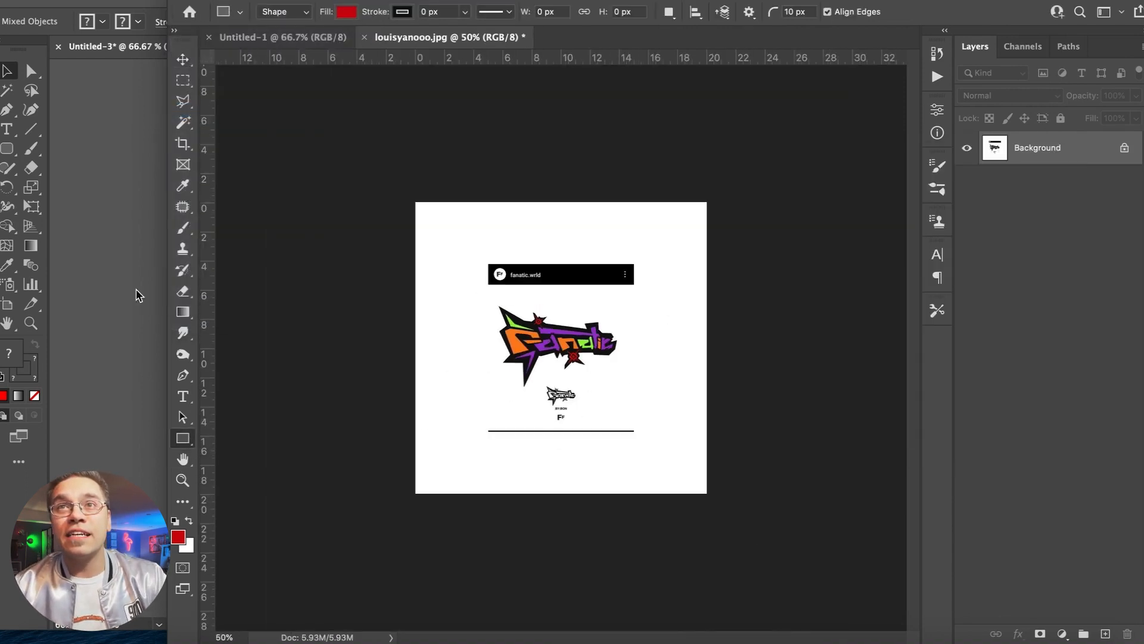
{"action": "left_click", "coordinate": [146, 438]}
{"action": "left_click", "coordinate": [221, 295]}
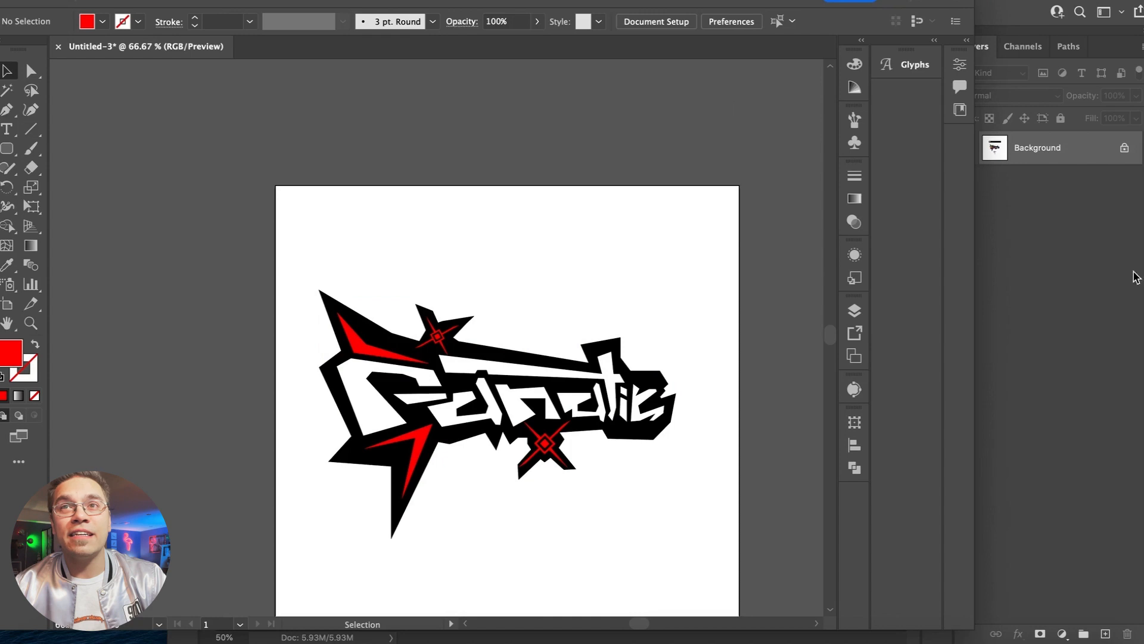
{"action": "left_click", "coordinate": [1051, 259]}
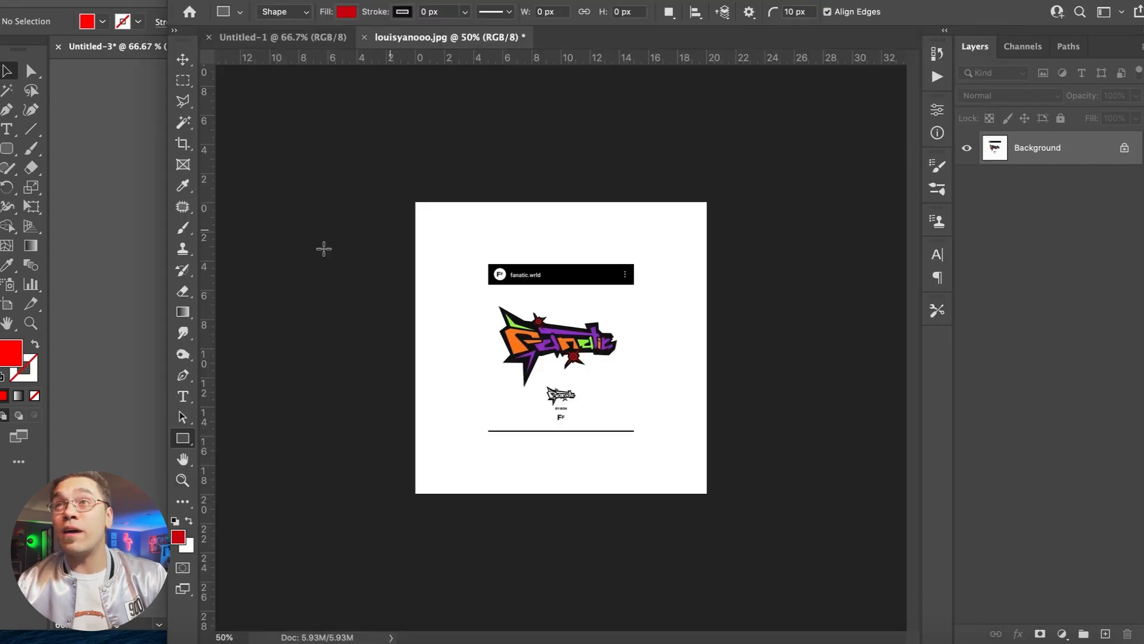
{"action": "left_click_drag", "start_coordinate": [366, 161], "coordinate": [799, 605]}
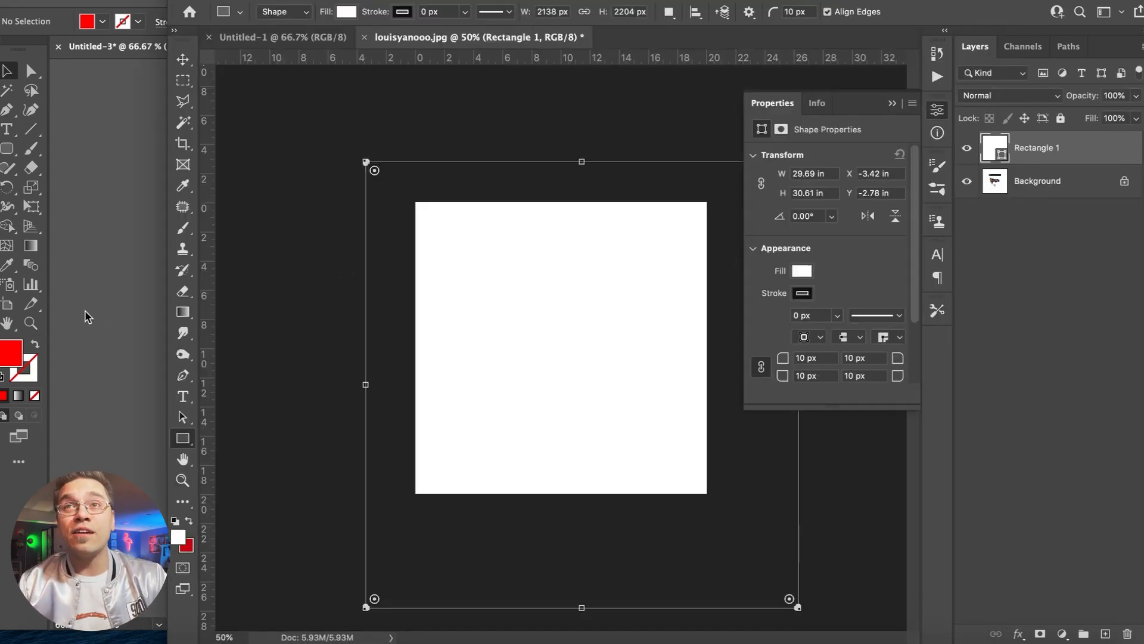
- Copy the full Fanatic logo from Illustrator and paste it into the Photoshop document as pixels, enlarged to about 18.64 by 12.99 in
{"action": "left_click", "coordinate": [95, 325]}
{"action": "left_click_drag", "start_coordinate": [276, 263], "coordinate": [682, 540]}
{"action": "key", "text": "super+c"}
{"action": "left_click", "coordinate": [1092, 366]}
{"action": "key", "text": "super+v"}
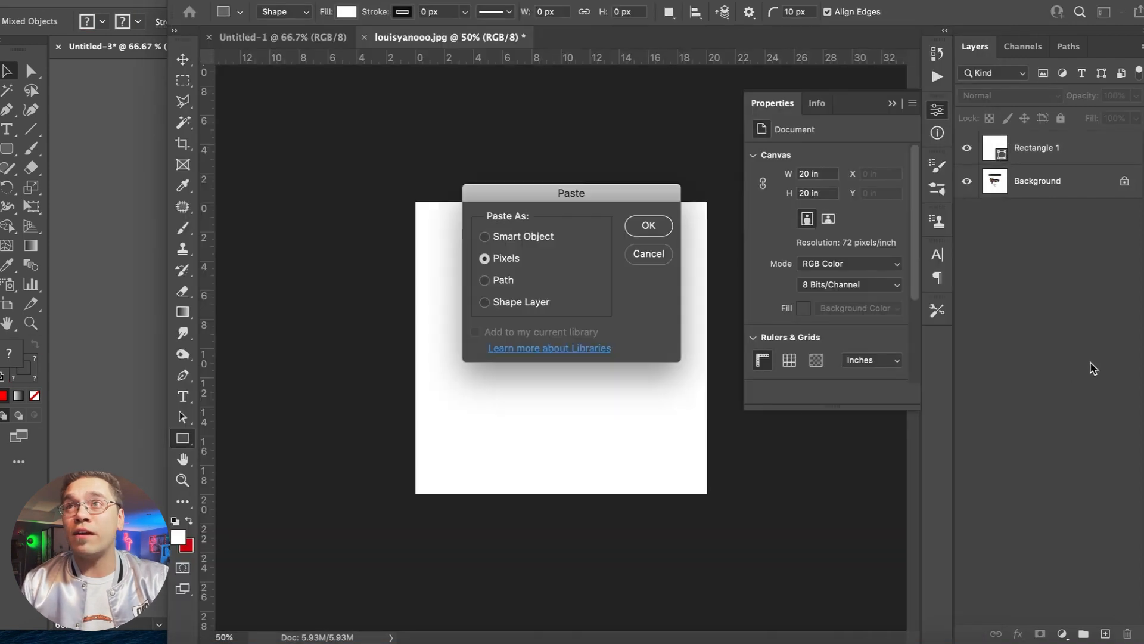
{"action": "key", "text": "Return"}
{"action": "left_click_drag", "start_coordinate": [519, 318], "coordinate": [419, 254]}
{"action": "key", "text": "Return"}
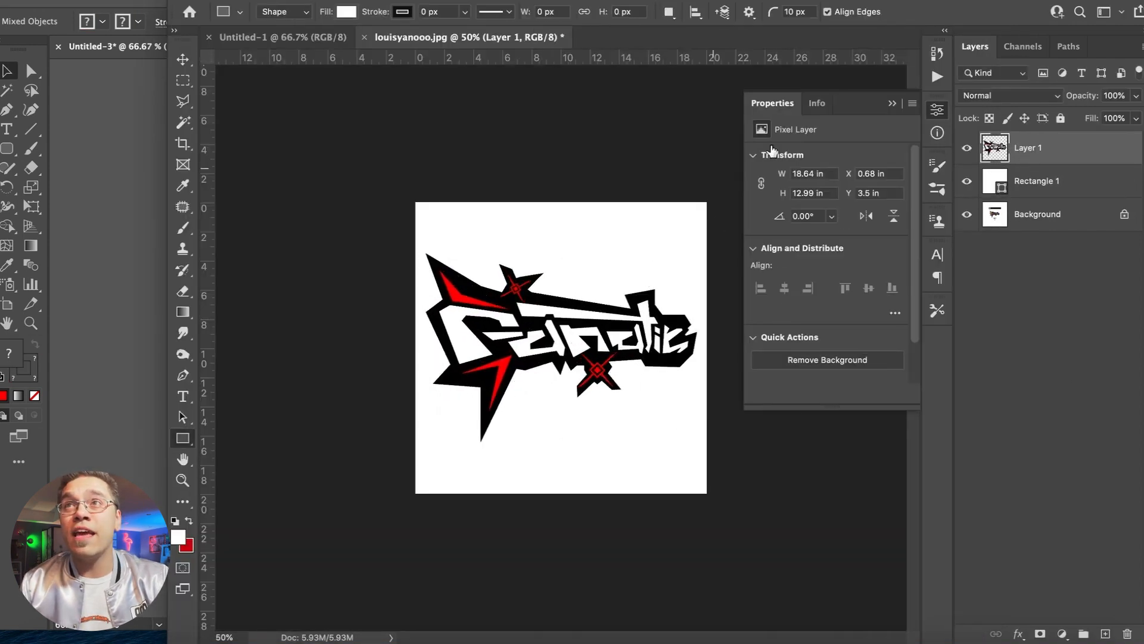
- Select the white lettering and the red accents with the Magic Wand and copy each onto its own new layer
{"action": "key", "text": "super+1"}
{"action": "key", "text": "w"}
{"action": "left_click", "coordinate": [446, 331]}
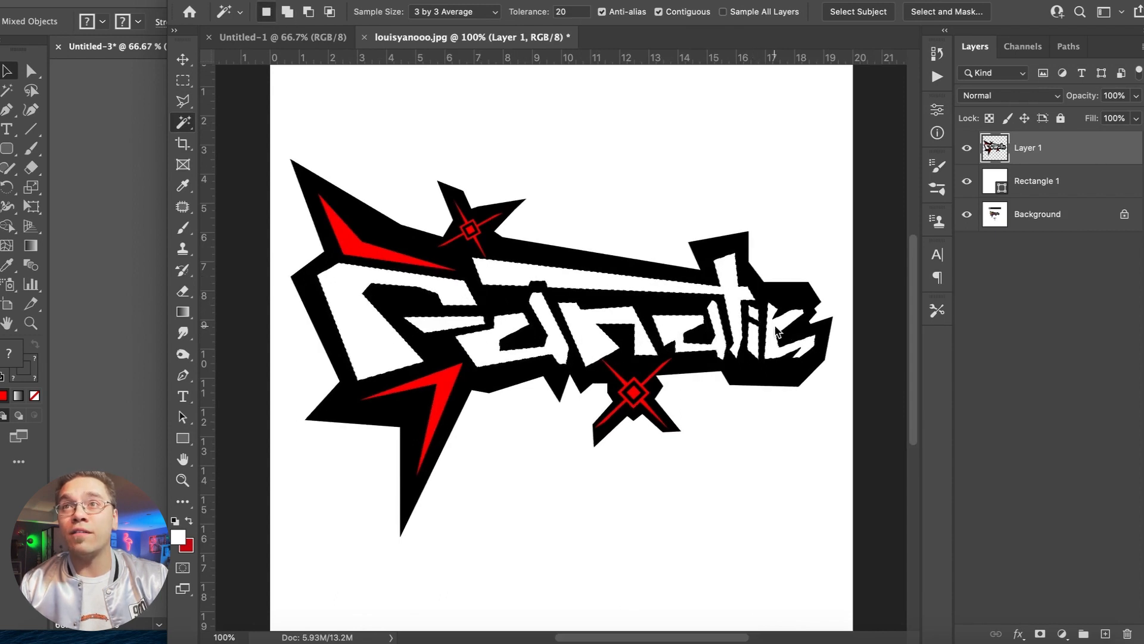
{"action": "key", "text": "super+j"}
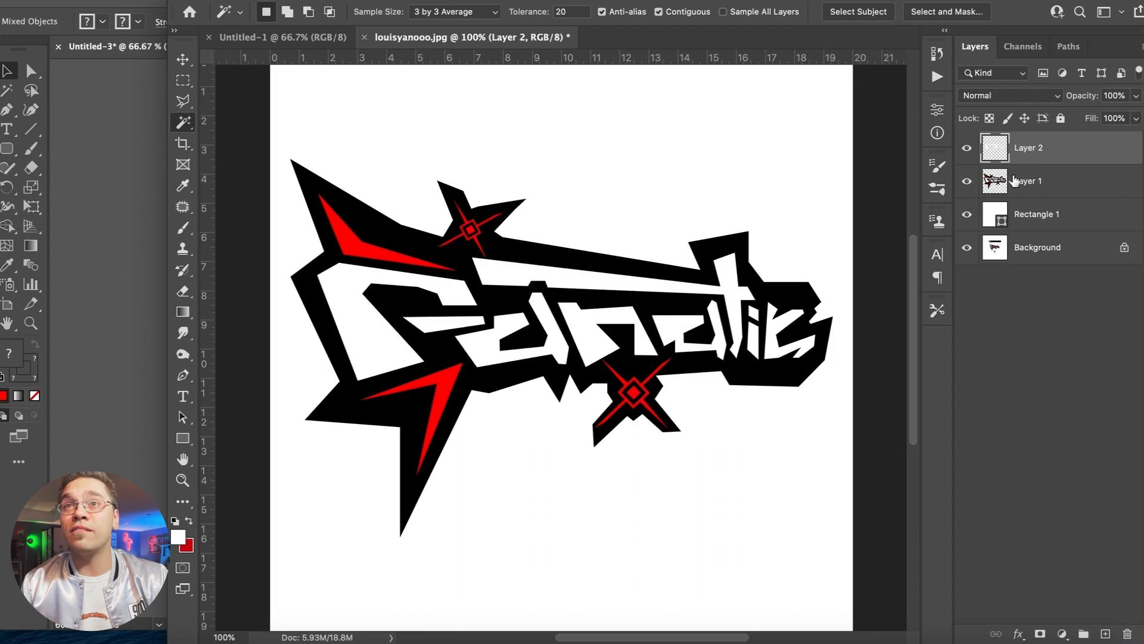
{"action": "left_click", "coordinate": [1005, 185]}
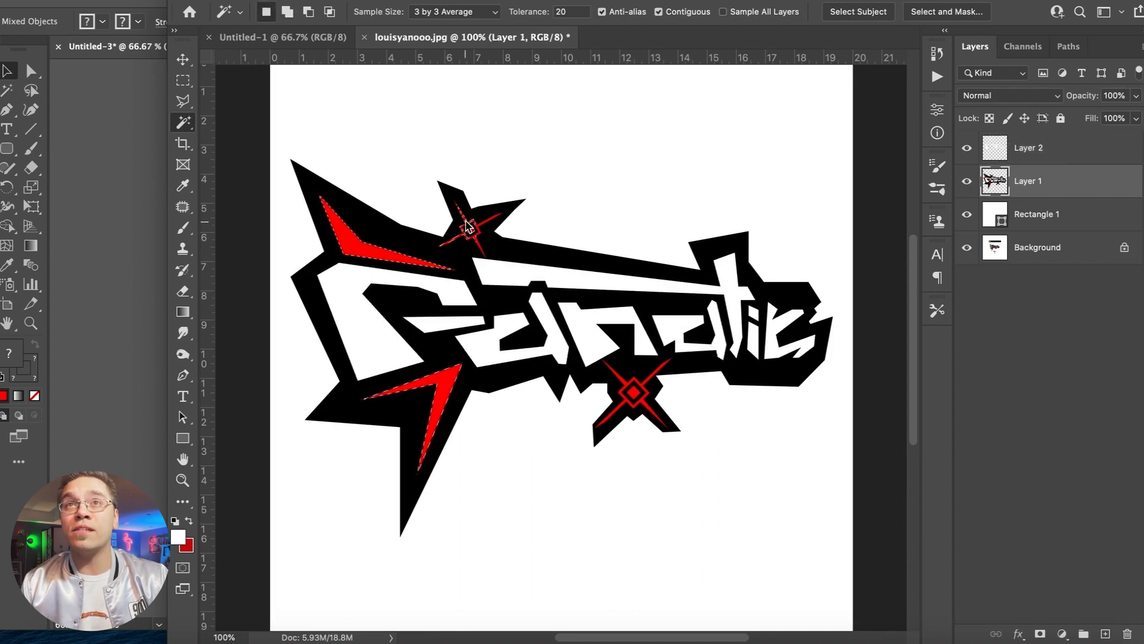
{"action": "key", "text": "super+j"}
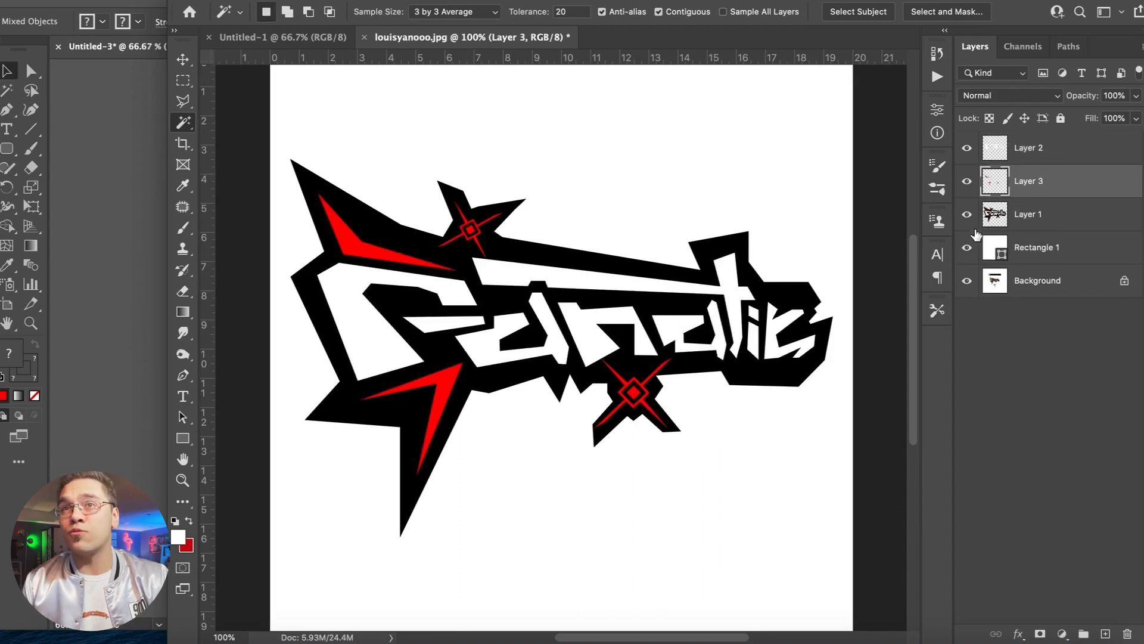
{"action": "double_click", "coordinate": [1082, 186]}
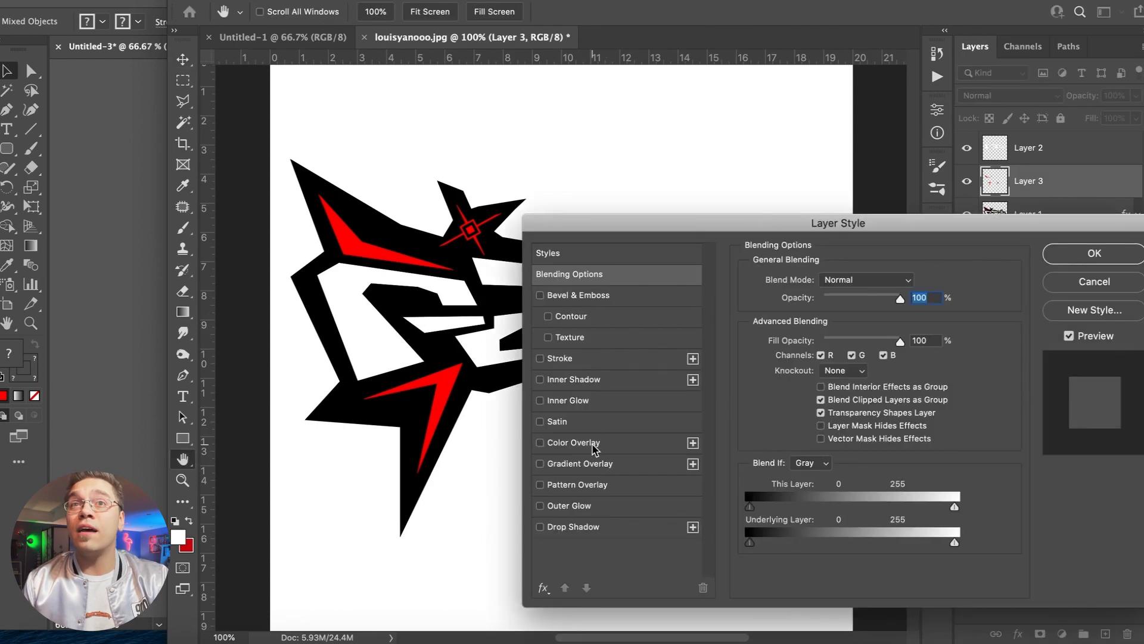
{"action": "left_click", "coordinate": [560, 359]}
{"action": "left_click", "coordinate": [540, 359]}
{"action": "left_click", "coordinate": [1095, 253]}
- Give the lettering layer a Gradient Overlay in place of a colour overlay and set the gradient's pink stop to ff0000
{"action": "double_click", "coordinate": [1066, 150]}
{"action": "left_click", "coordinate": [573, 443]}
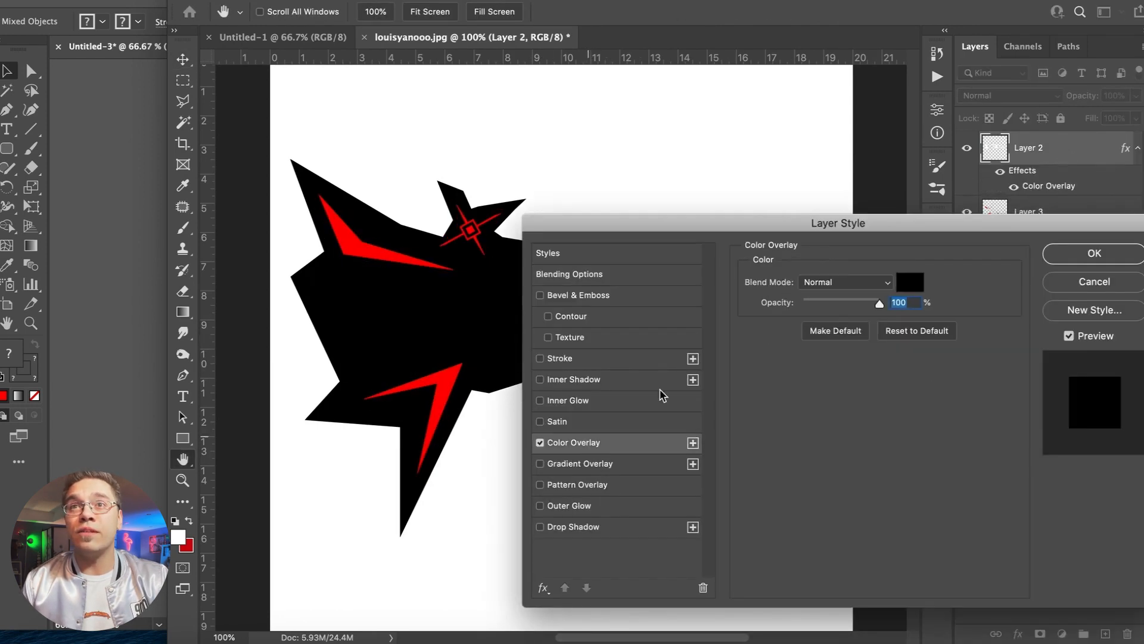
{"action": "left_click", "coordinate": [540, 443]}
{"action": "left_click", "coordinate": [540, 464]}
{"action": "left_click", "coordinate": [846, 318]}
{"action": "double_click", "coordinate": [1131, 533]}
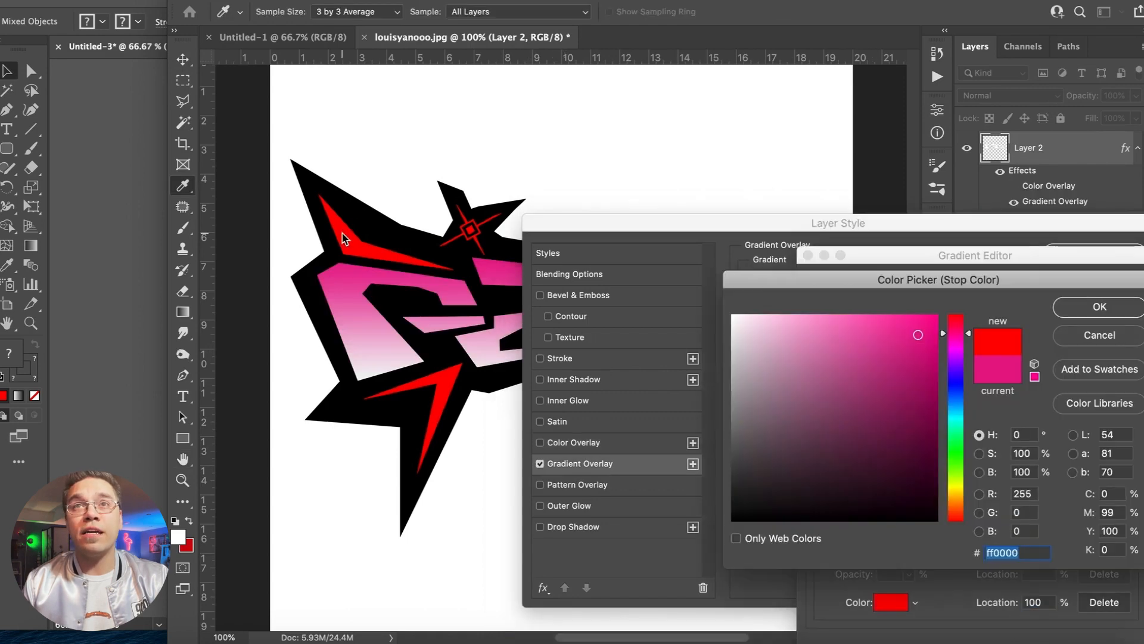
{"action": "type", "text": "ff0000"}
{"action": "key", "text": "Return"}
- Move the gradient's white stop to location 38 and flip the overlay angle so the red sits at the letters' base
{"action": "left_click_drag", "start_coordinate": [818, 532], "coordinate": [937, 532]}
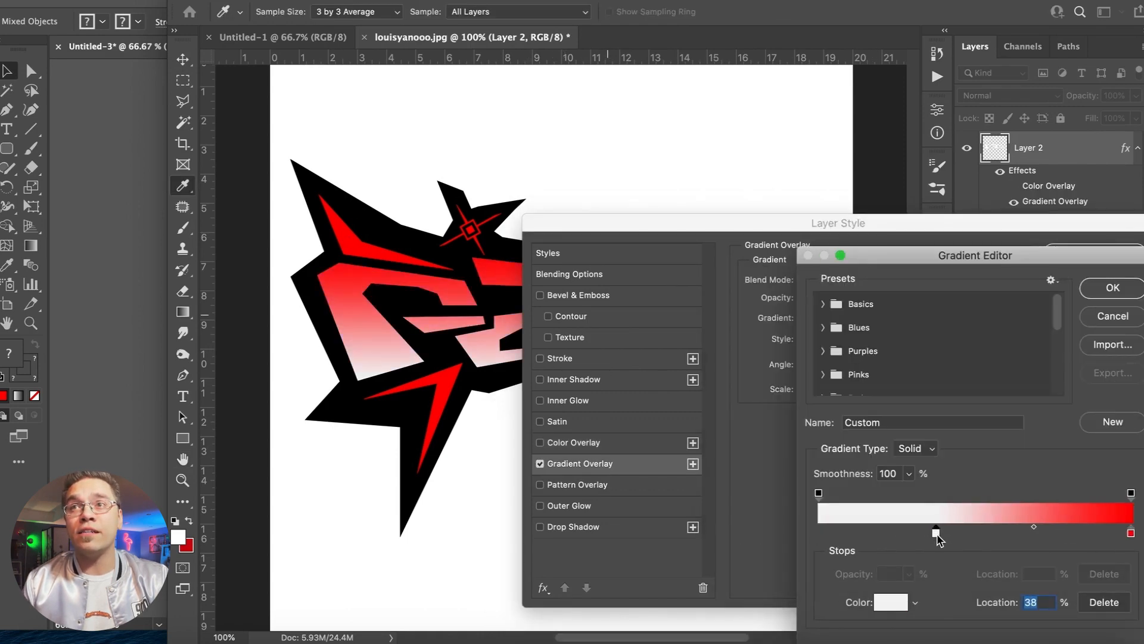
{"action": "left_click_drag", "start_coordinate": [659, 223], "coordinate": [660, 475]}
{"action": "left_click_drag", "start_coordinate": [867, 510], "coordinate": [869, 158]}
{"action": "key", "text": "Return"}
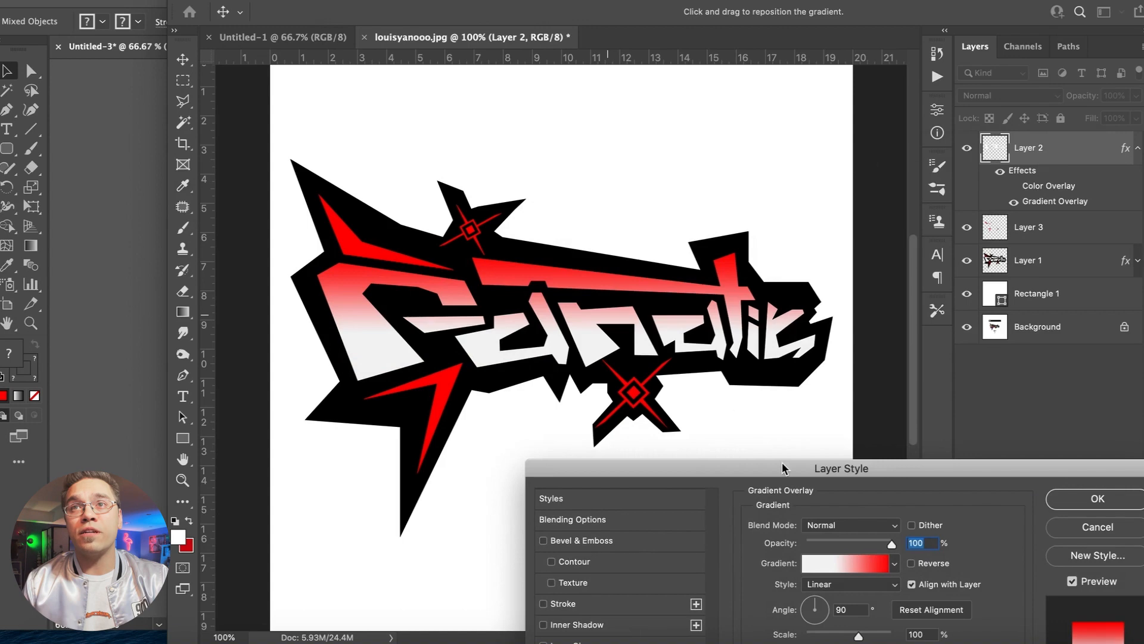
{"action": "left_click_drag", "start_coordinate": [785, 469], "coordinate": [1024, 111]}
{"action": "type", "text": "-"}
{"action": "key", "text": "Return"}
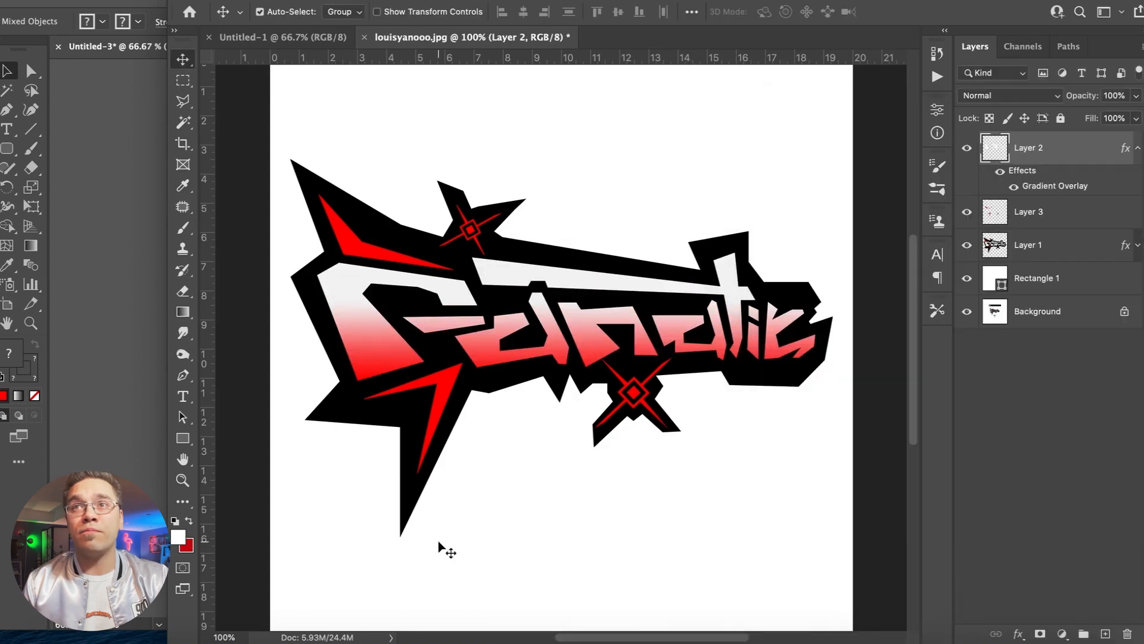
{"action": "key", "text": "f"}
{"action": "key", "text": "f"}
{"action": "key", "text": "super+equal"}
{"action": "key", "text": "super+minus"}
{"action": "key", "text": "f"}
- Duplicate the lettering, accents, logo base and rectangle layers together and merge the copies into one layer
{"action": "left_click", "coordinate": [1038, 247], "text": "shift"}
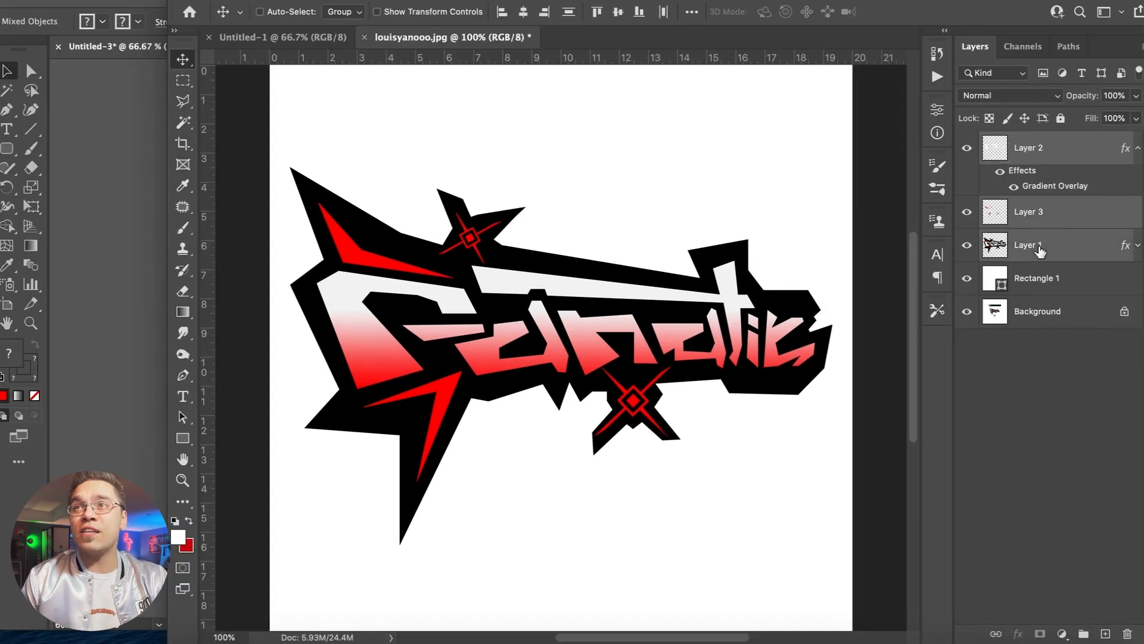
{"action": "left_click", "coordinate": [1031, 286], "text": "shift"}
{"action": "key", "text": "super+j"}
{"action": "left_click", "coordinate": [238, 1]}
{"action": "left_click", "coordinate": [272, 567]}
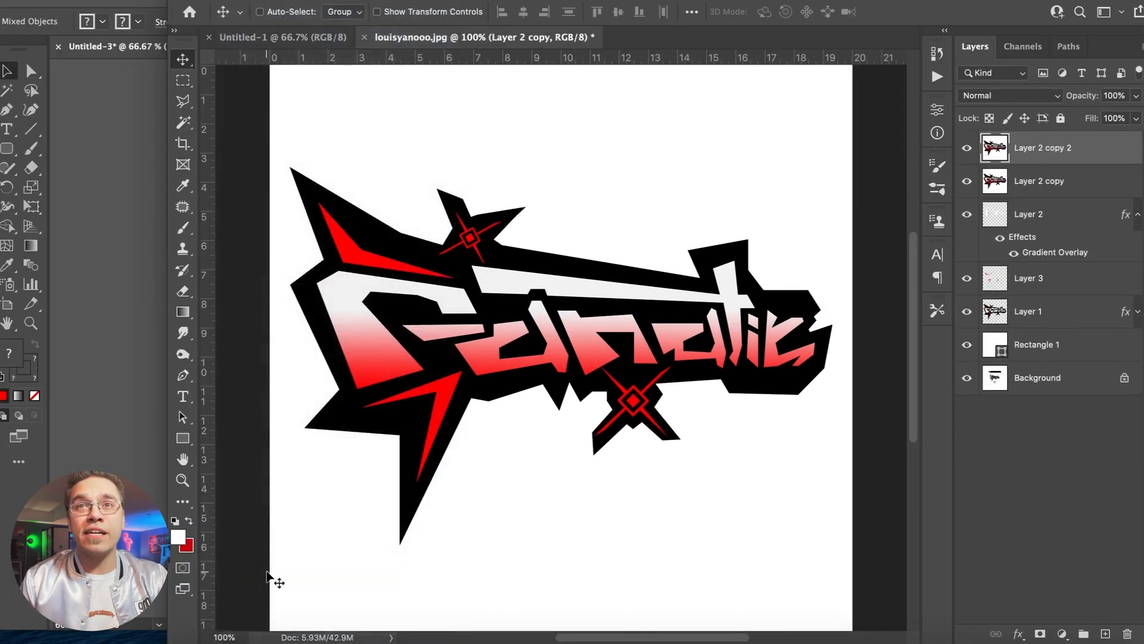
- Duplicate the merged logo layer, apply a halftone dot filter to the copy, and set its opacity to 25%
{"action": "key", "text": "super+j"}
{"action": "left_click", "coordinate": [370, 1]}
{"action": "mouse_move", "coordinate": [537, 249]}
{"action": "left_click", "coordinate": [673, 248]}
{"action": "key", "text": "Return"}
{"action": "double_click", "coordinate": [1102, 154]}
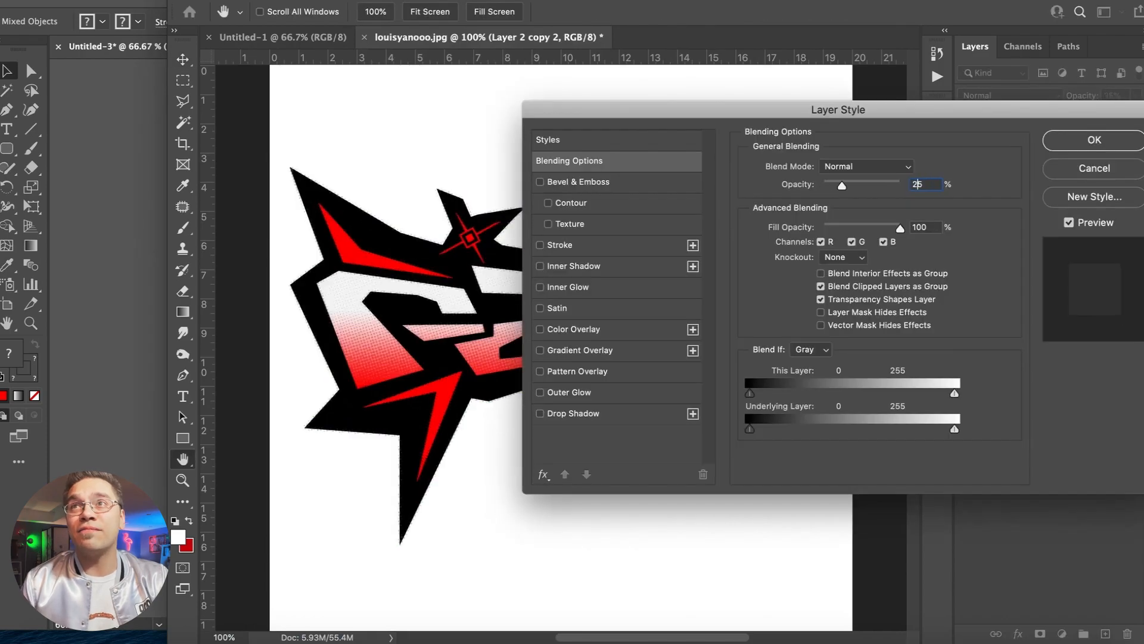
{"action": "key", "text": "Return"}
{"action": "key", "text": "f"}
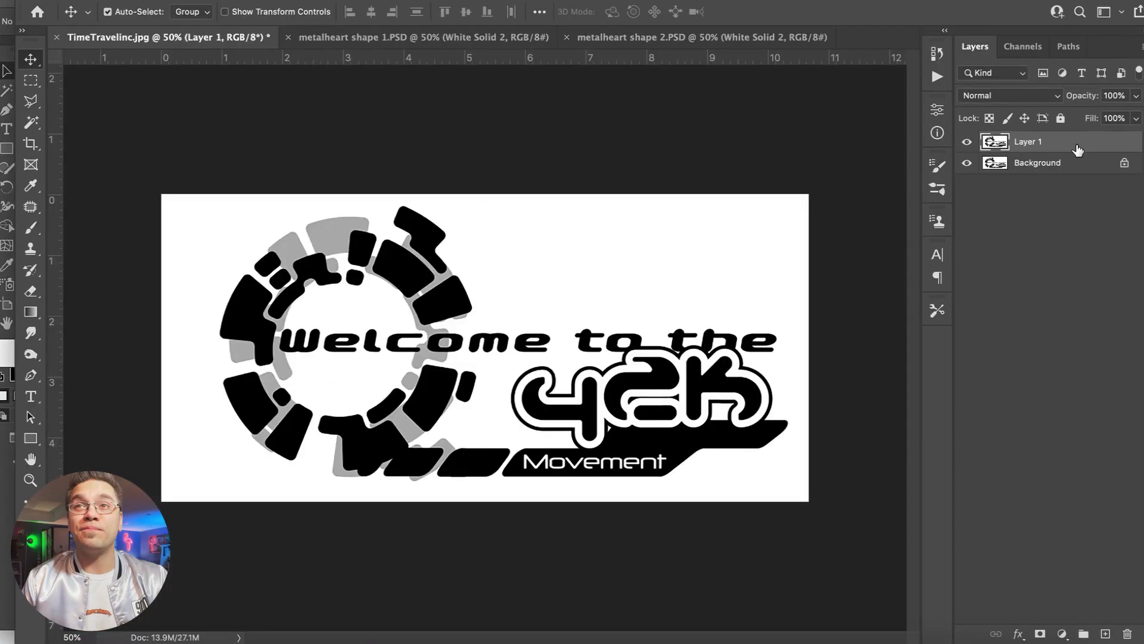
- Give Layer 1 of TimeTravelinc.jpg a Gradient Overlay and recolour the gradient's red stop to pure blue
{"action": "double_click", "coordinate": [1059, 147]}
{"action": "left_click", "coordinate": [634, 349]}
{"action": "left_click", "coordinate": [791, 232]}
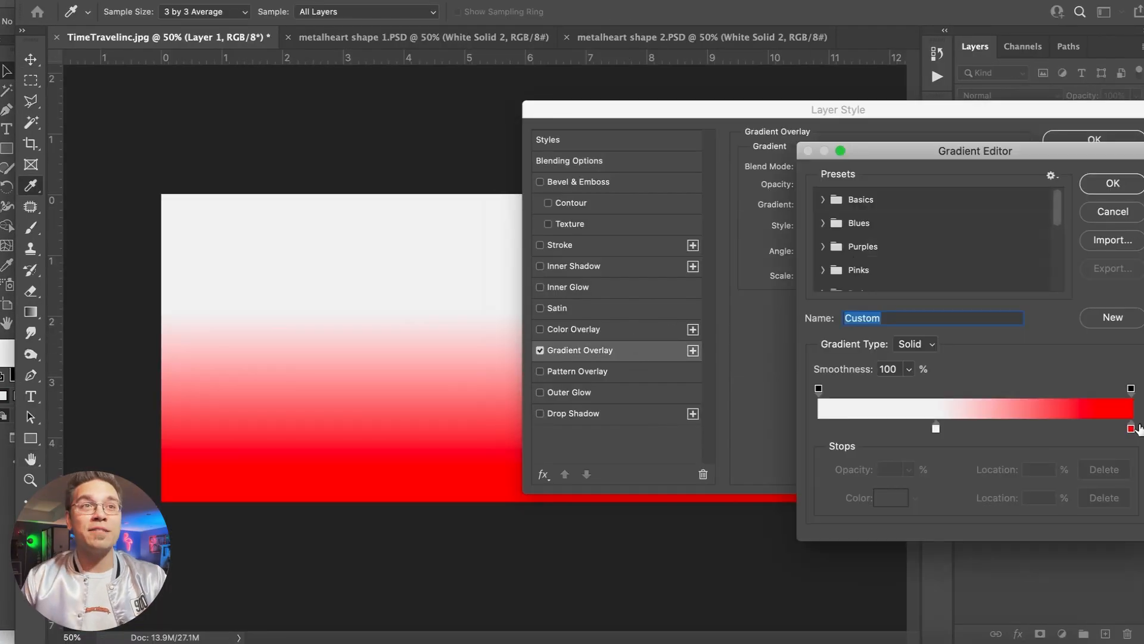
{"action": "double_click", "coordinate": [1131, 429]}
{"action": "left_click_drag", "start_coordinate": [960, 371], "coordinate": [960, 417]}
{"action": "key", "text": "Return"}
- Recolour the gradient's white stop to a bright light cyan and place it at location 0
{"action": "double_click", "coordinate": [937, 428]}
{"action": "left_click", "coordinate": [823, 301]}
{"action": "key", "text": "Return"}
{"action": "key", "text": "Delete"}
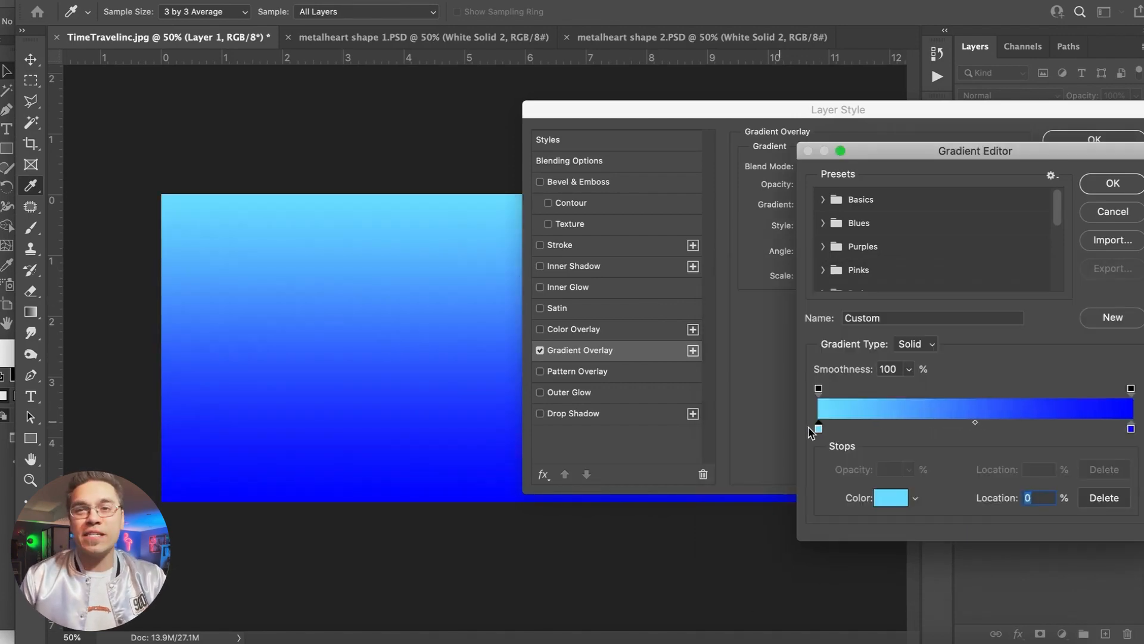
{"action": "double_click", "coordinate": [818, 429]}
{"action": "left_click", "coordinate": [956, 417]}
{"action": "key", "text": "Return"}
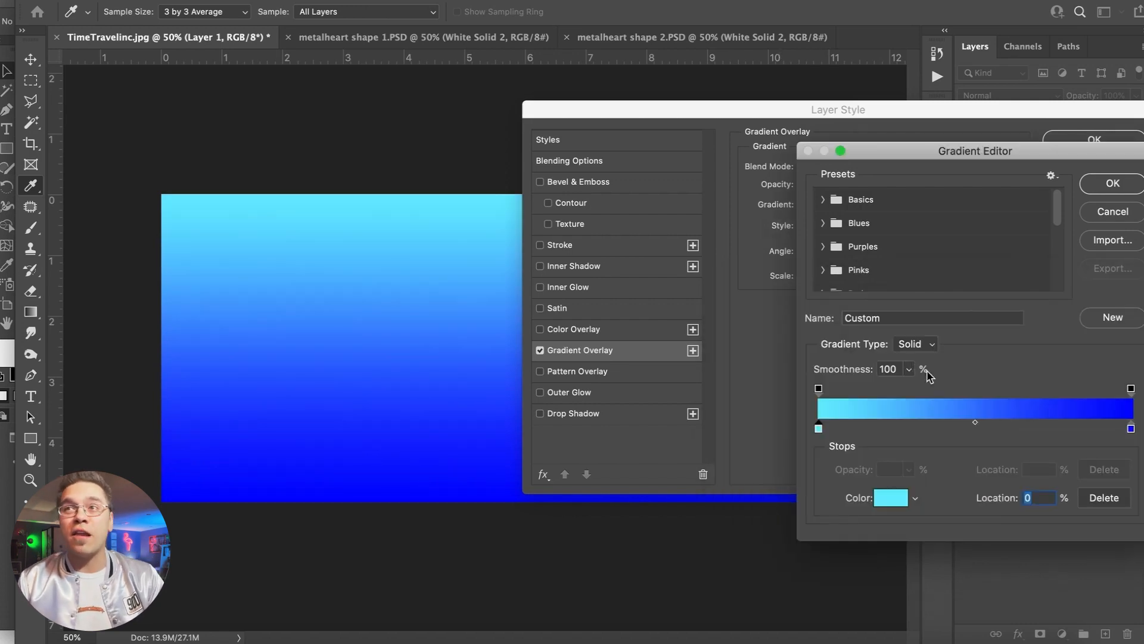
- Change the gradient's end stop to violet-blue 3118cb, move it slightly inward, and apply the overlay
{"action": "double_click", "coordinate": [1131, 430]}
{"action": "left_click", "coordinate": [957, 378]}
{"action": "left_click", "coordinate": [914, 356]}
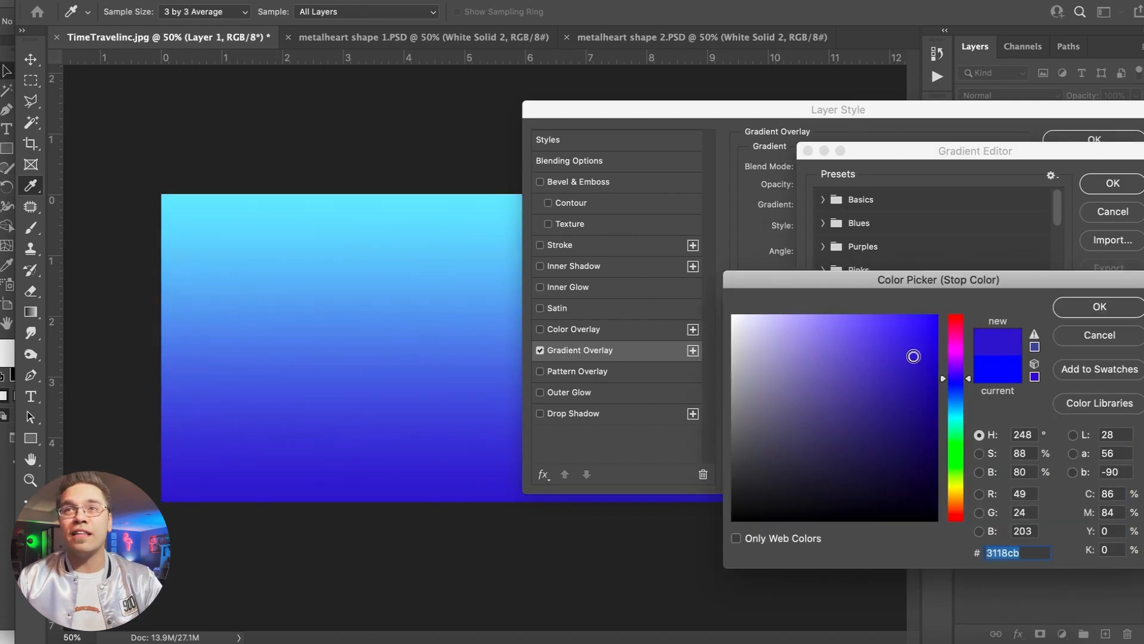
{"action": "key", "text": "Return"}
{"action": "left_click_drag", "start_coordinate": [1131, 429], "coordinate": [1105, 428]}
{"action": "key", "text": "Return"}
{"action": "key", "text": "Return"}
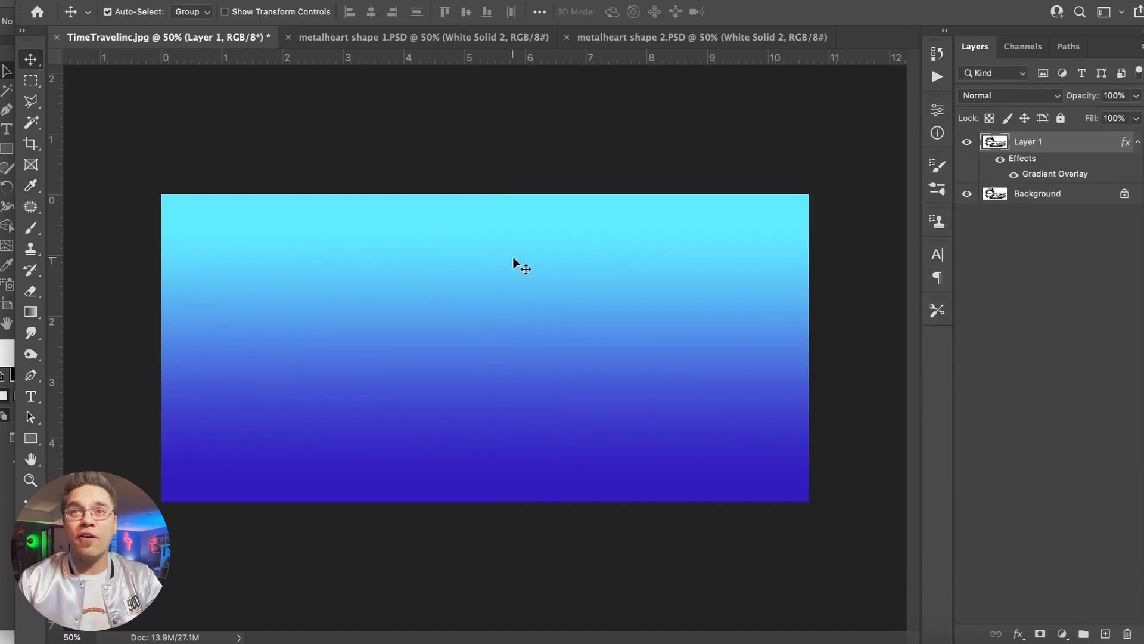
- Copy the metalheart shape 1 artwork into TimeTravelinc.jpg, set its blend mode to Lighten, and reposition it
{"action": "left_click", "coordinate": [384, 37]}
{"action": "left_click", "coordinate": [166, 37]}
{"action": "key", "text": "ctrl+v"}
{"action": "double_click", "coordinate": [1066, 148]}
{"action": "left_click", "coordinate": [847, 166]}
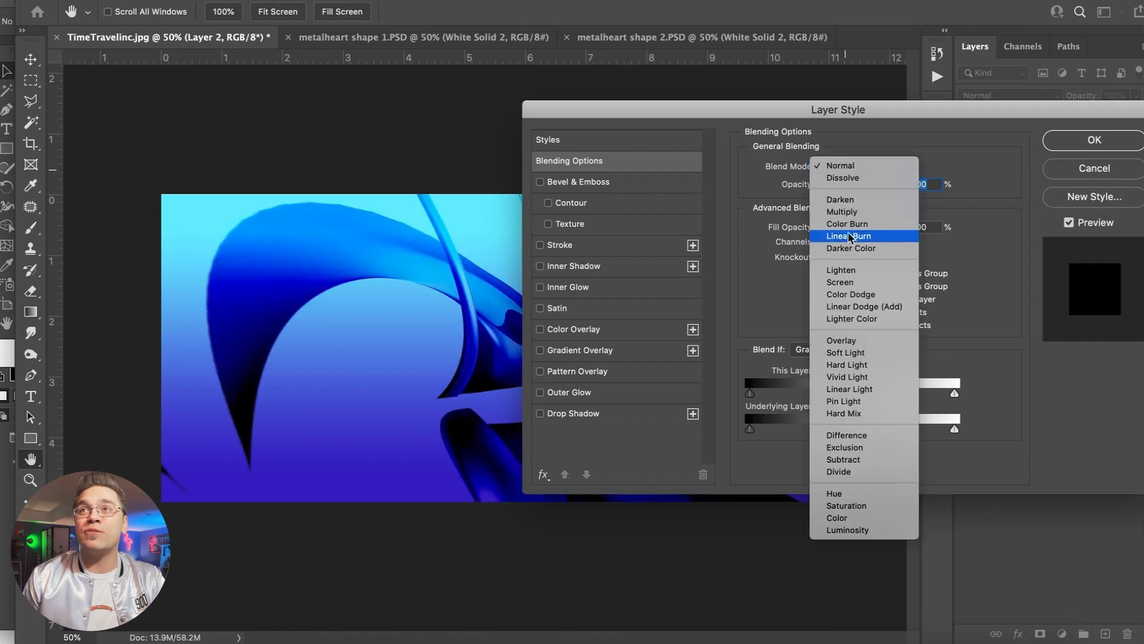
{"action": "key", "text": "Return"}
{"action": "key", "text": "v"}
{"action": "left_click_drag", "start_coordinate": [506, 324], "coordinate": [439, 204]}
- Duplicate the metalheart shape layer, scale it down with Free Transform, and reposition it over the gradient
{"action": "key", "text": "ctrl+j"}
{"action": "left_click", "coordinate": [146, 1]}
{"action": "left_click", "coordinate": [241, 325]}
{"action": "key", "text": "ctrl+minus"}
{"action": "left_click_drag", "start_coordinate": [237, 173], "coordinate": [358, 217]}
{"action": "left_click_drag", "start_coordinate": [504, 338], "coordinate": [531, 333]}
{"action": "key", "text": "Return"}
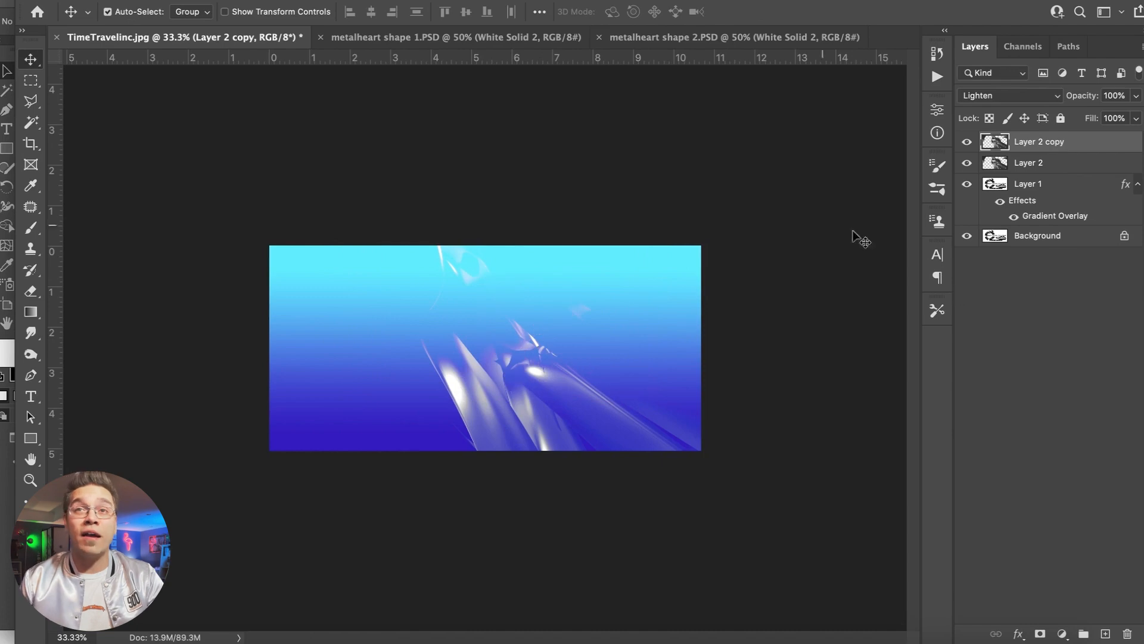
- Set the blend mode of Layer 2 copy to Overlay
{"action": "double_click", "coordinate": [1084, 146]}
{"action": "left_click", "coordinate": [879, 166]}
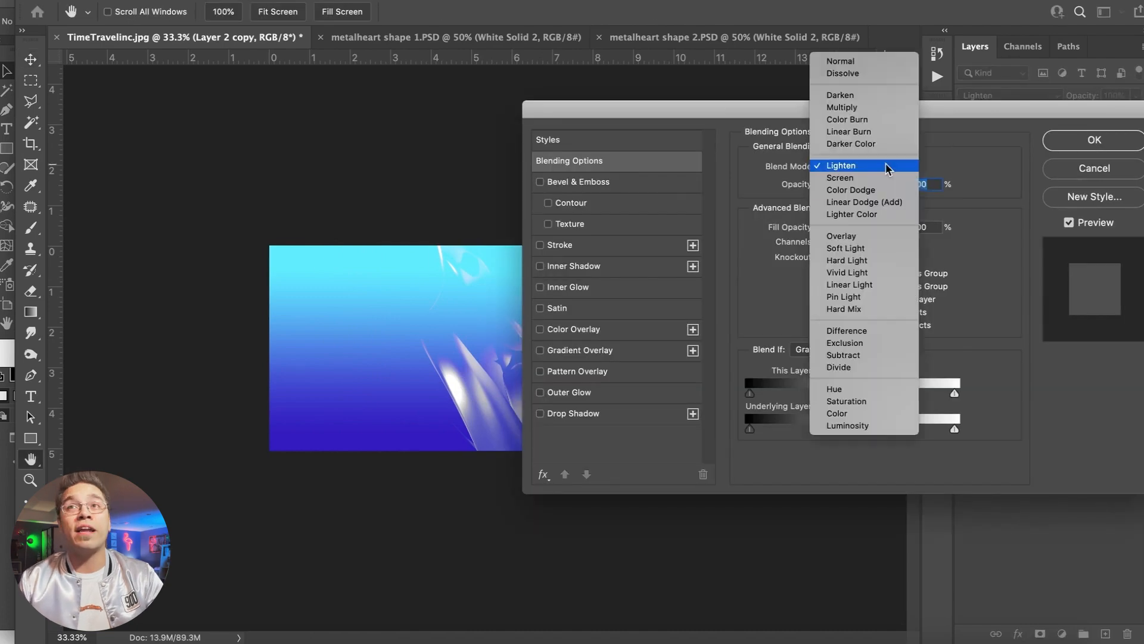
{"action": "left_click", "coordinate": [875, 236]}
{"action": "key", "text": "Return"}
- Scale the Overlay shape copy down with Free Transform to fit the right part of the banner
{"action": "left_click", "coordinate": [143, 1]}
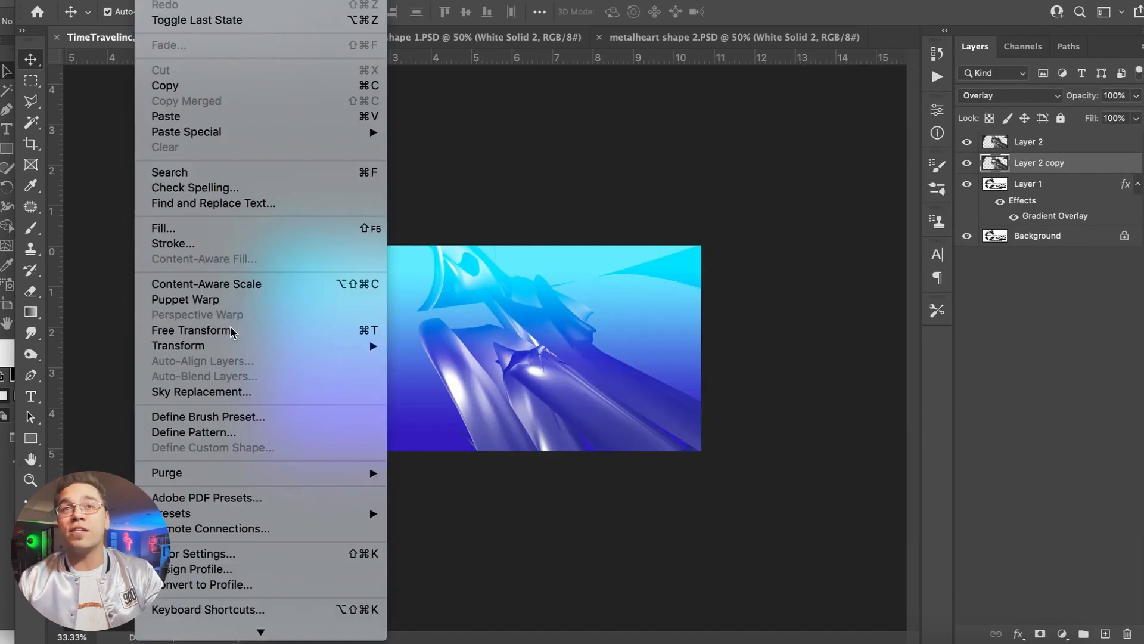
{"action": "left_click", "coordinate": [256, 327]}
{"action": "left_click_drag", "start_coordinate": [232, 176], "coordinate": [363, 224]}
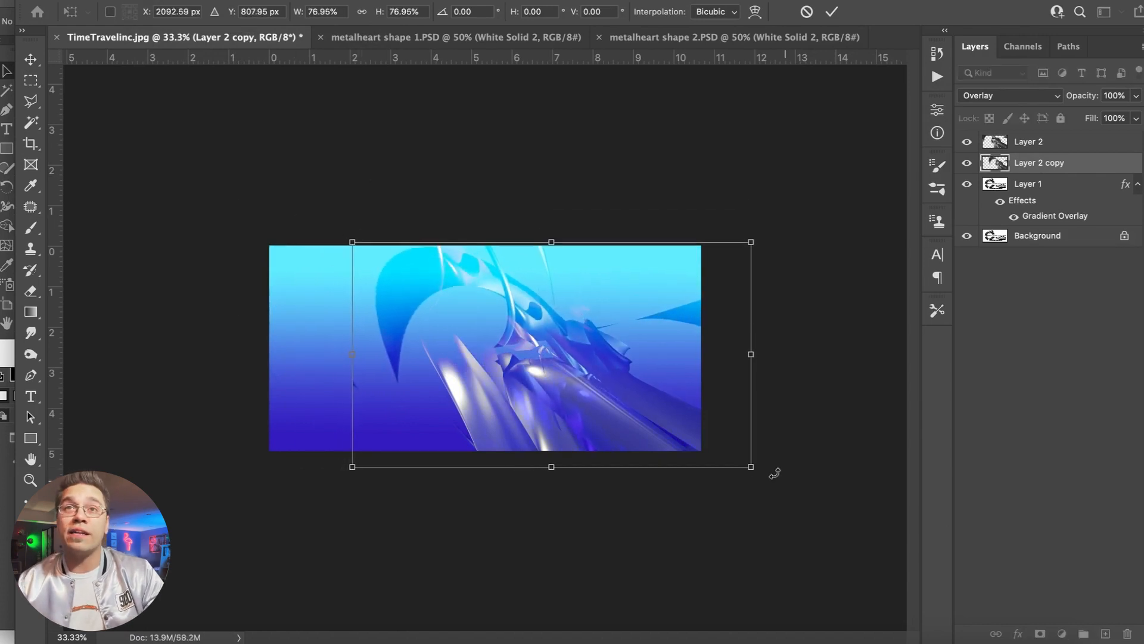
{"action": "left_click_drag", "start_coordinate": [751, 467], "coordinate": [715, 463]}
{"action": "key", "text": "Return"}
{"action": "key", "text": "super+plus"}
- Move the original Lighten shape layer to the right and hide it
{"action": "left_click", "coordinate": [967, 143]}
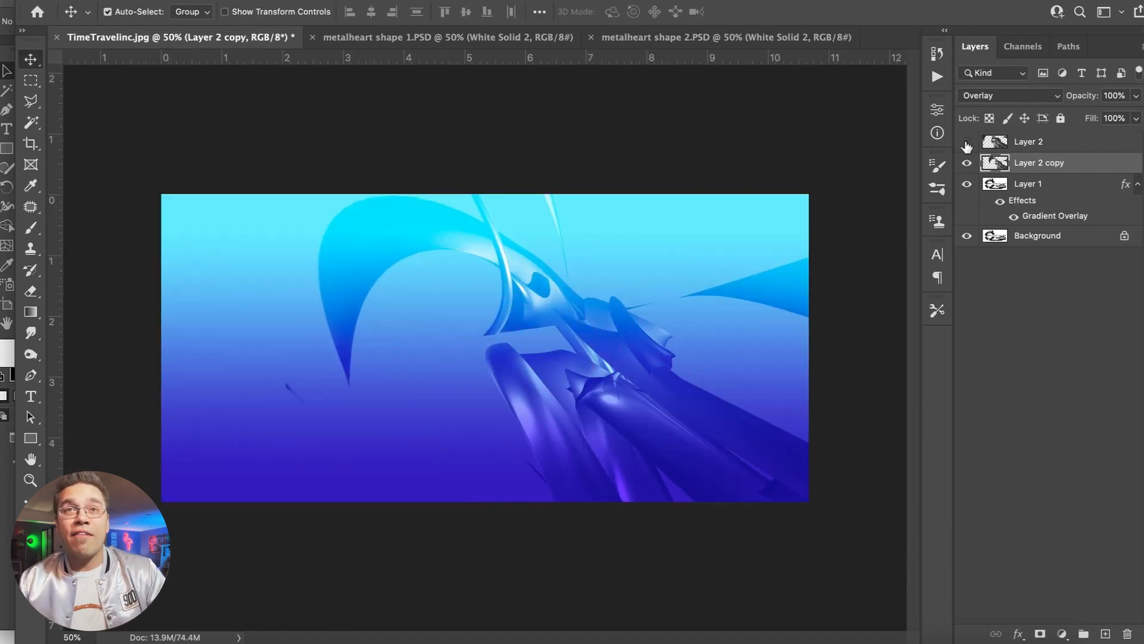
{"action": "left_click", "coordinate": [967, 143]}
{"action": "left_click_drag", "start_coordinate": [434, 388], "coordinate": [542, 392]}
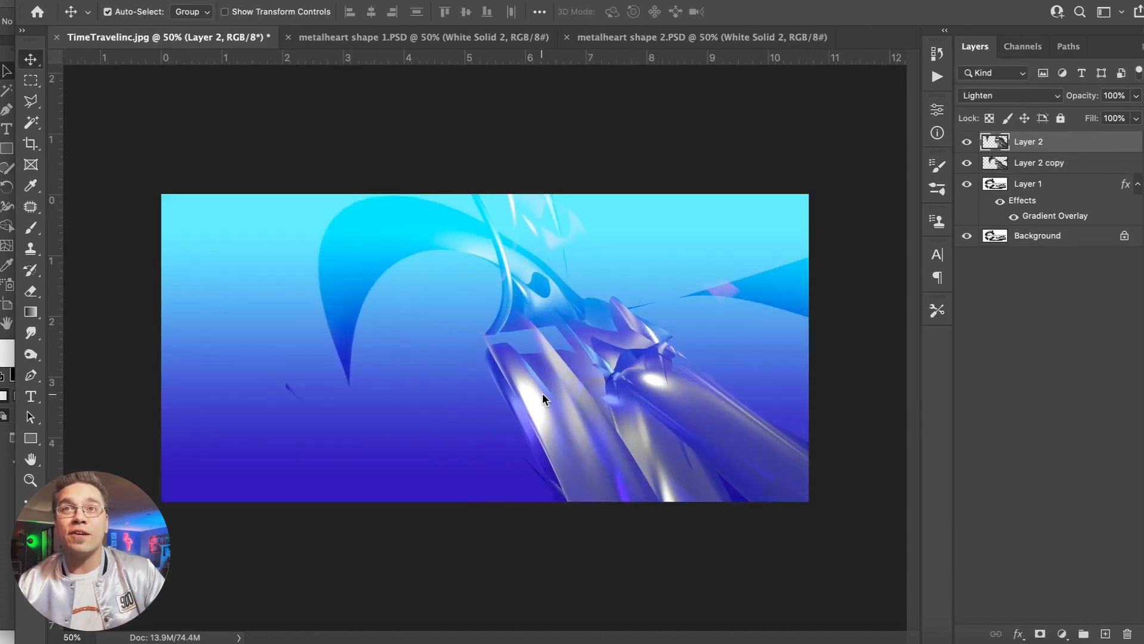
{"action": "left_click", "coordinate": [966, 142]}
- Duplicate the Overlay shape layer and set the duplicate's blend mode to Lighten
{"action": "double_click", "coordinate": [1077, 154]}
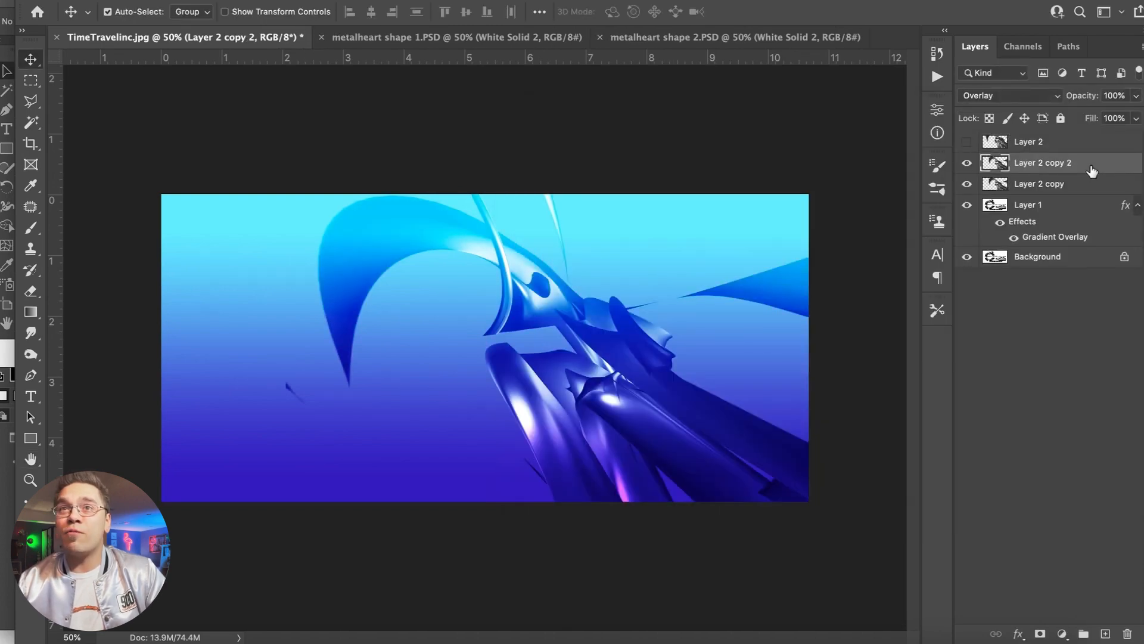
{"action": "double_click", "coordinate": [1120, 171]}
{"action": "left_click", "coordinate": [859, 166]}
{"action": "left_click", "coordinate": [855, 98]}
{"action": "key", "text": "Return"}
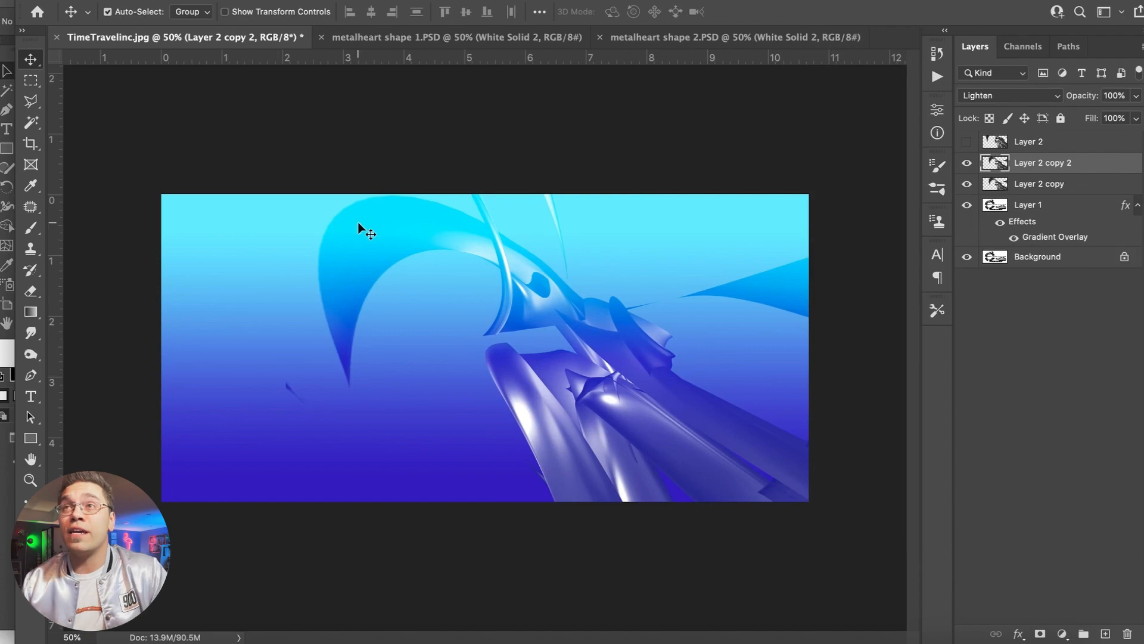
- Try merging the two visible shape copies, undo the merge, and place both layers in a group
{"action": "left_click", "coordinate": [1036, 185], "text": "shift"}
{"action": "left_click", "coordinate": [226, 0]}
{"action": "left_click", "coordinate": [293, 568]}
{"action": "key", "text": "super+z"}
{"action": "key", "text": "super+minus"}
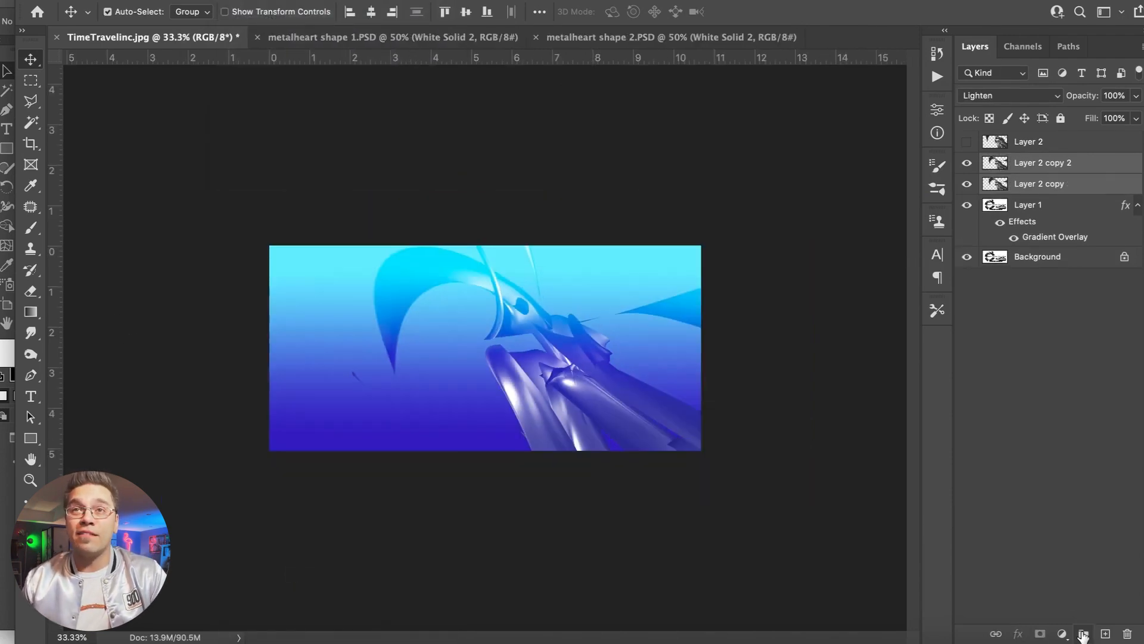
{"action": "left_click", "coordinate": [1082, 634]}
- Try merging the shape group into a single layer, and undo the merge
{"action": "left_click", "coordinate": [227, 1]}
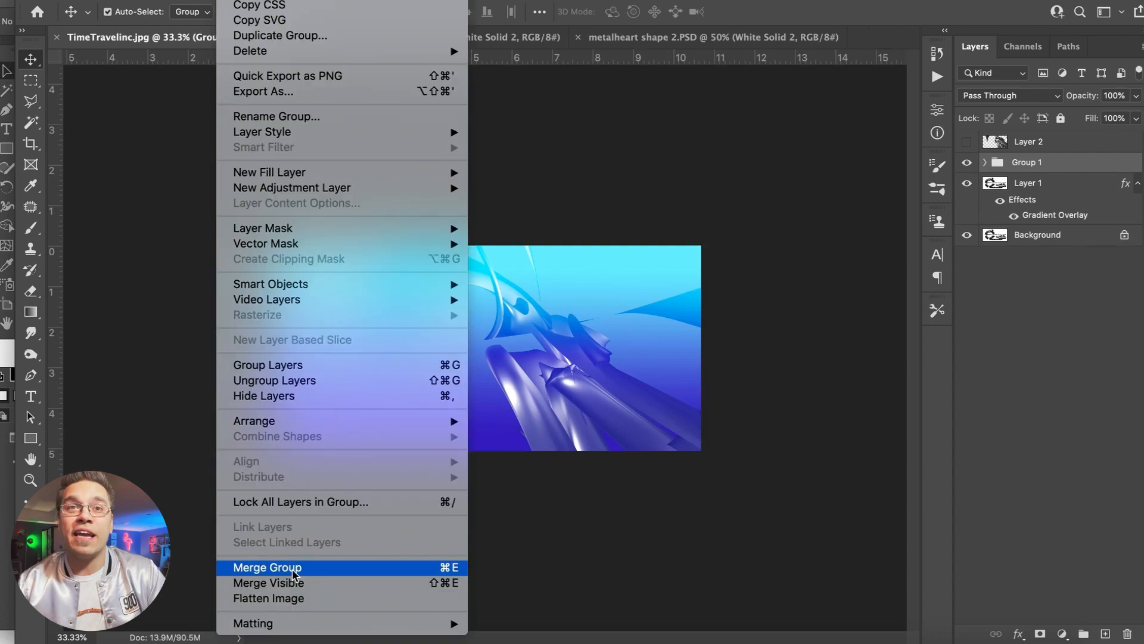
{"action": "left_click", "coordinate": [293, 568]}
{"action": "key", "text": "super+z"}
{"action": "key", "text": "super+plus"}
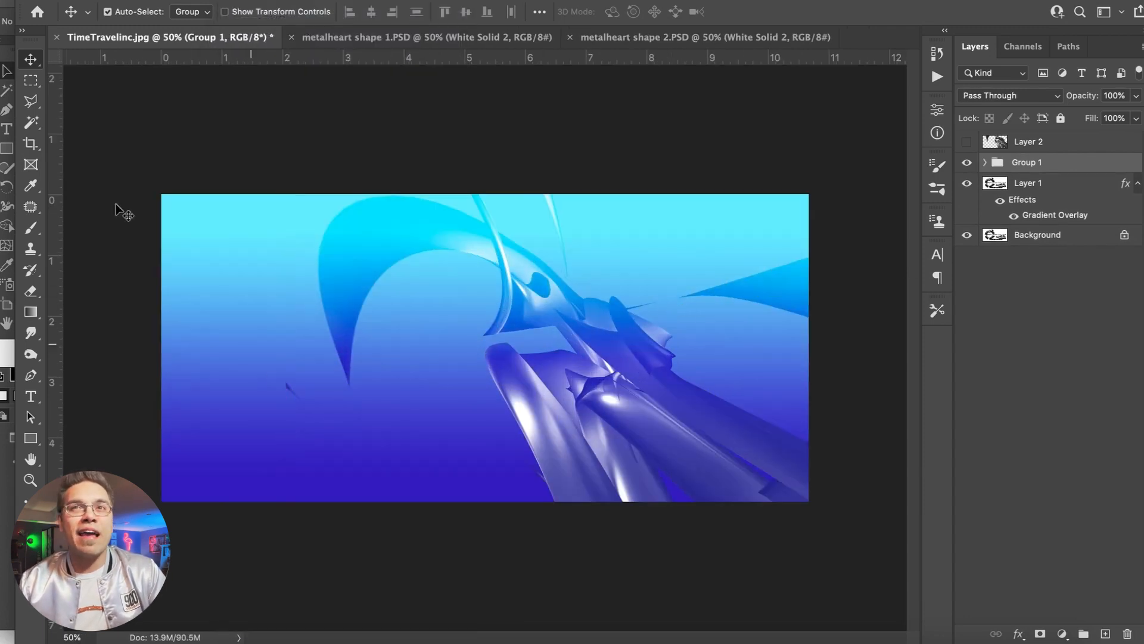
- Erase the small stray fragment beside the hooked shape from both grouped copies using a rectangular marquee selection
{"action": "key", "text": "m"}
{"action": "left_click", "coordinate": [986, 163]}
{"action": "left_click", "coordinate": [1055, 183]}
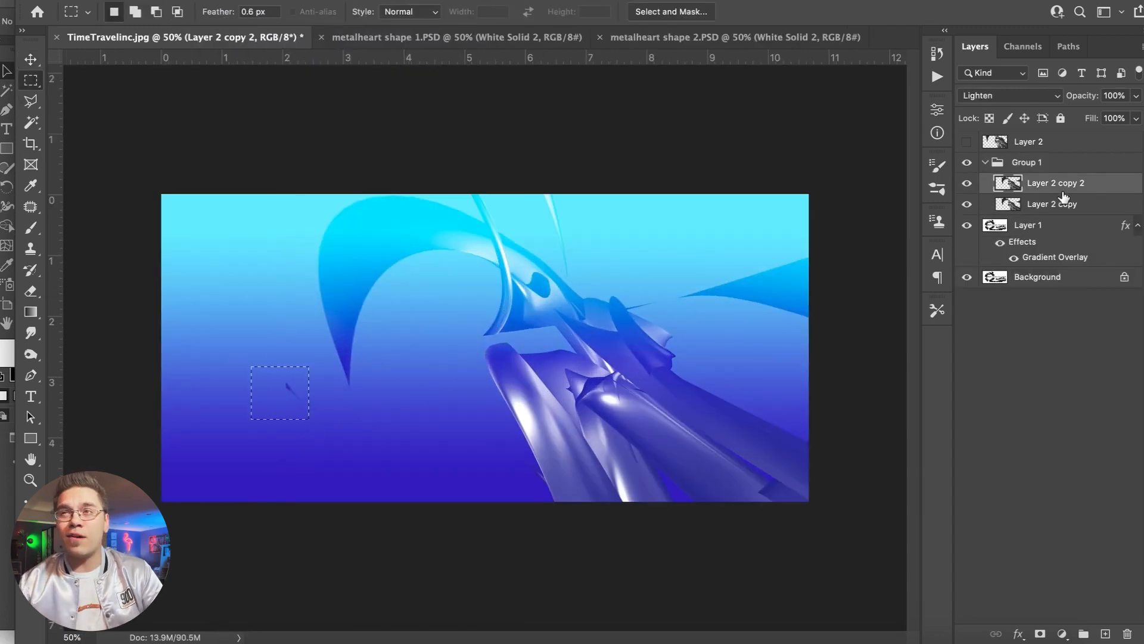
{"action": "left_click", "coordinate": [1052, 204]}
{"action": "left_click", "coordinate": [30, 60]}
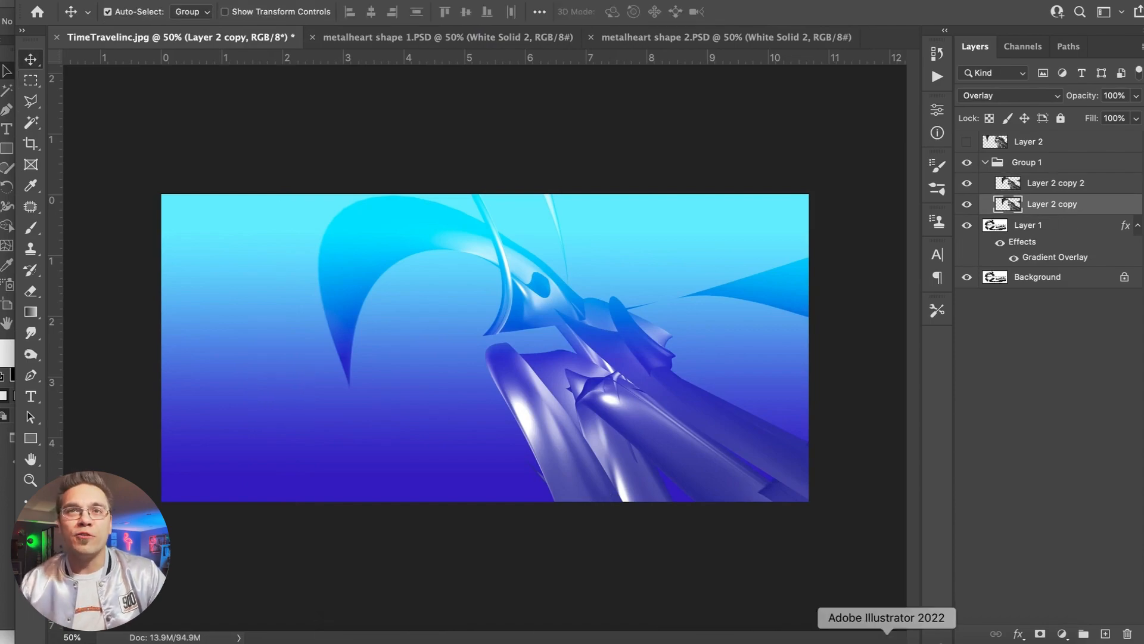
- Switch to Illustrator and examine the CodyVondell-Y2K-Master-Kit artboards for decorative Y2K graphics
{"action": "left_click", "coordinate": [889, 643]}
{"action": "key", "text": "super+plus"}
{"action": "key", "text": "super+plus"}
{"action": "key", "text": "super+plus"}
{"action": "key", "text": "super+plus"}
{"action": "scroll", "coordinate": [502, 311], "scroll_direction": "down", "scroll_amount": 2}
{"action": "scroll", "coordinate": [503, 316], "scroll_direction": "down", "scroll_amount": 5}
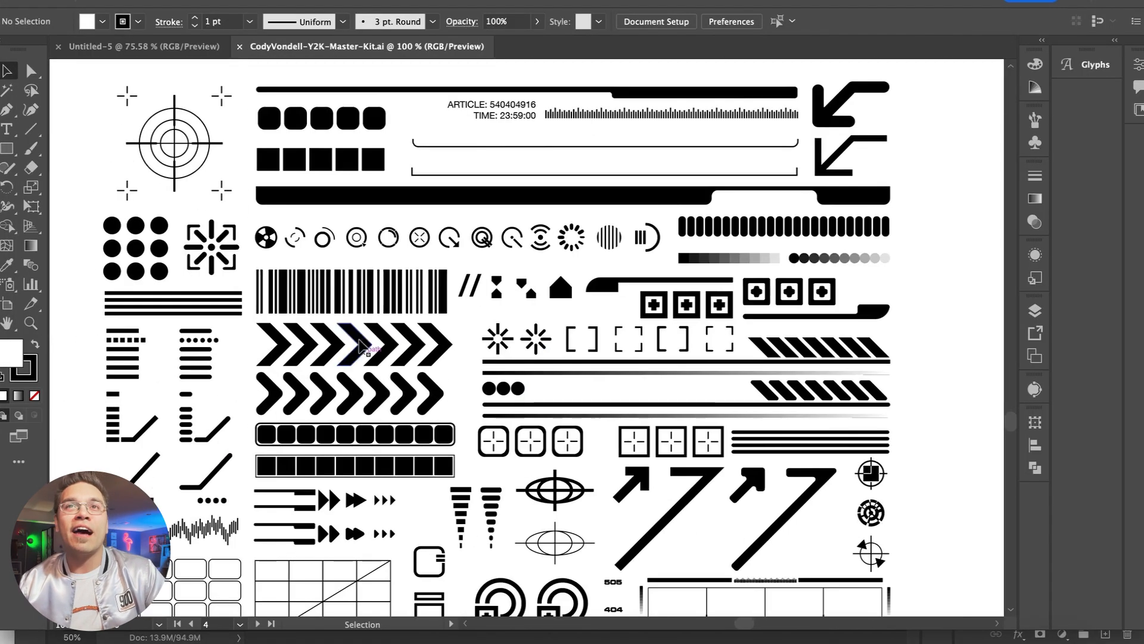
{"action": "scroll", "coordinate": [907, 292], "scroll_direction": "up", "scroll_amount": 3}
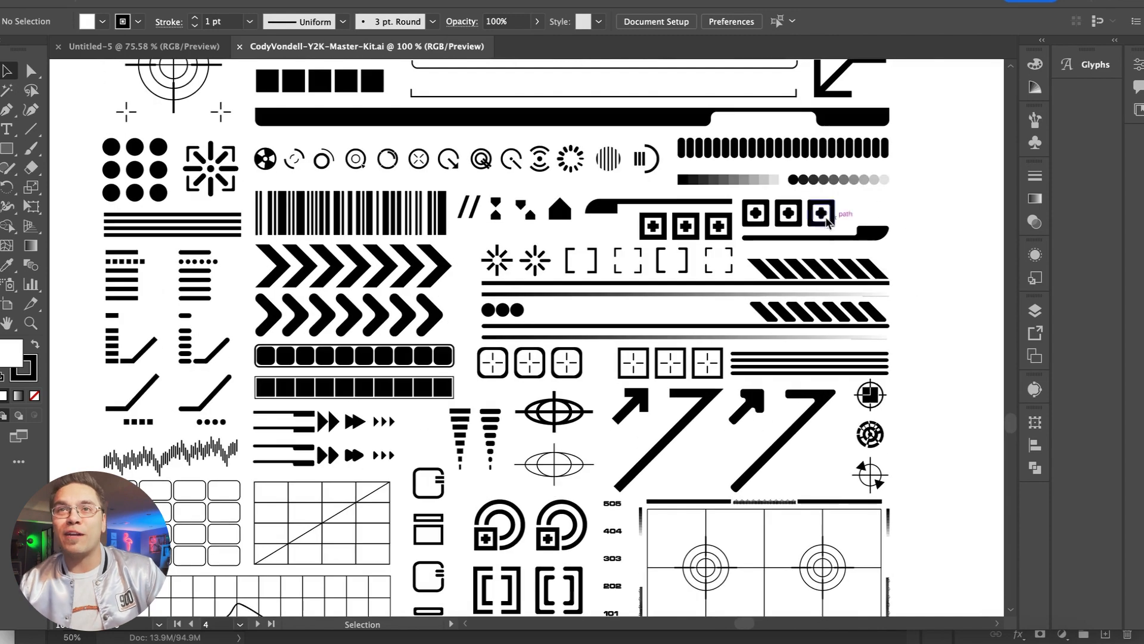
{"action": "key", "text": "super+minus"}
{"action": "scroll", "coordinate": [457, 168], "scroll_direction": "right", "scroll_amount": 7}
{"action": "scroll", "coordinate": [457, 169], "scroll_direction": "right", "scroll_amount": 7}
{"action": "scroll", "coordinate": [456, 168], "scroll_direction": "down", "scroll_amount": 2}
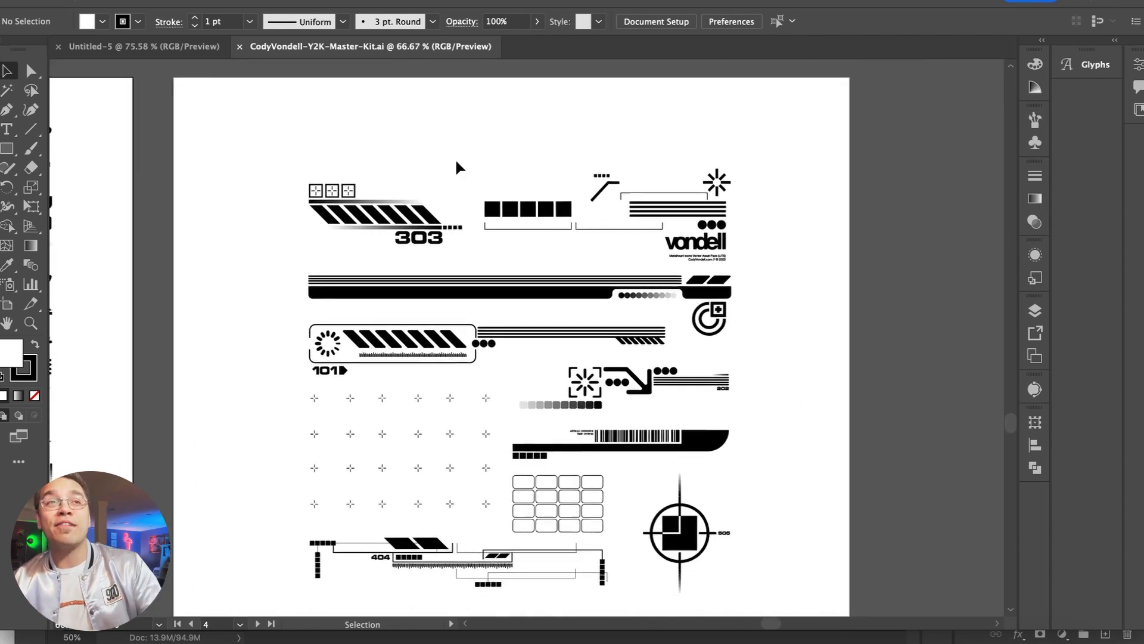
{"action": "scroll", "coordinate": [456, 168], "scroll_direction": "left", "scroll_amount": 10}
{"action": "scroll", "coordinate": [646, 301], "scroll_direction": "left", "scroll_amount": 6}
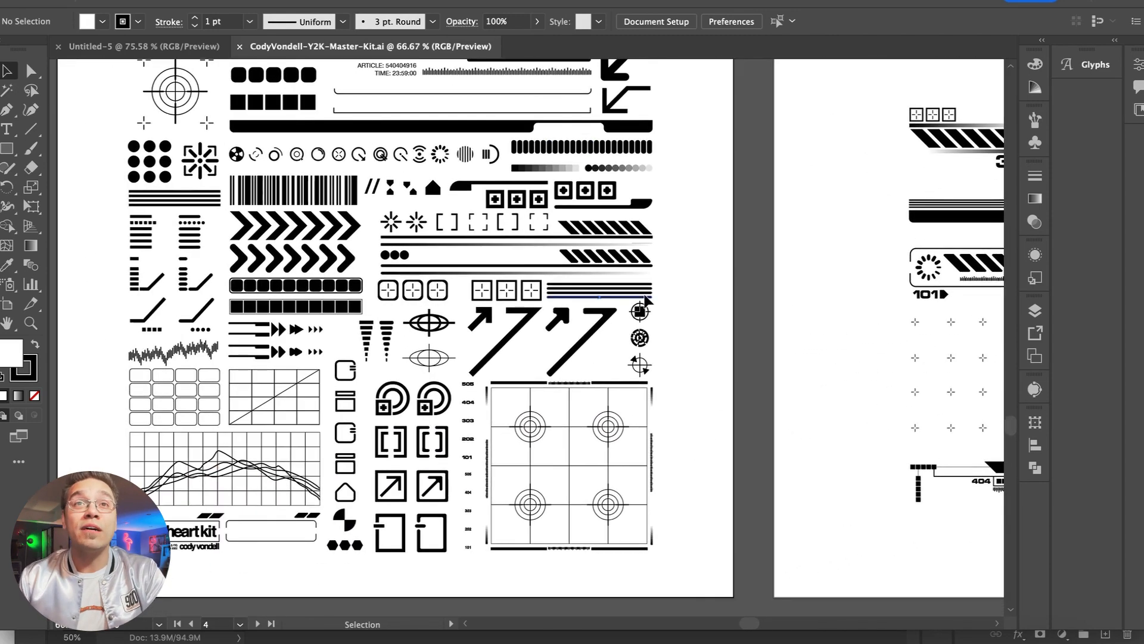
- Select and copy the diagonal stripes, line pair, fading bar and dots, and three plus squares from the kit
{"action": "left_click", "coordinate": [644, 218]}
{"action": "left_click", "coordinate": [570, 225], "text": "shift"}
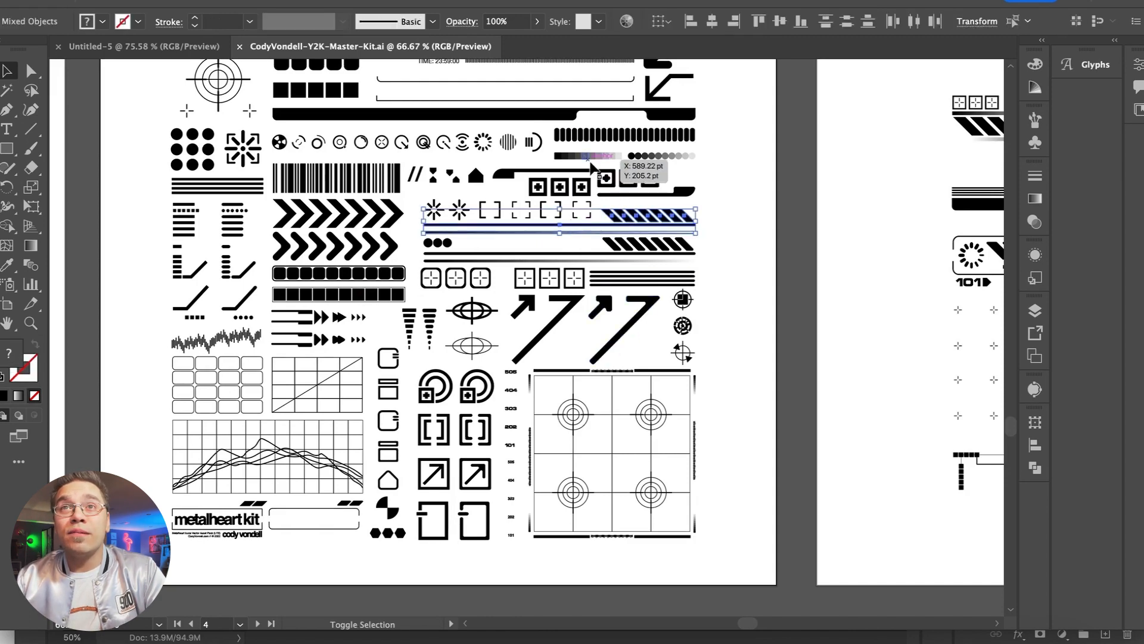
{"action": "left_click", "coordinate": [584, 183], "text": "shift"}
{"action": "key", "text": "super+c"}
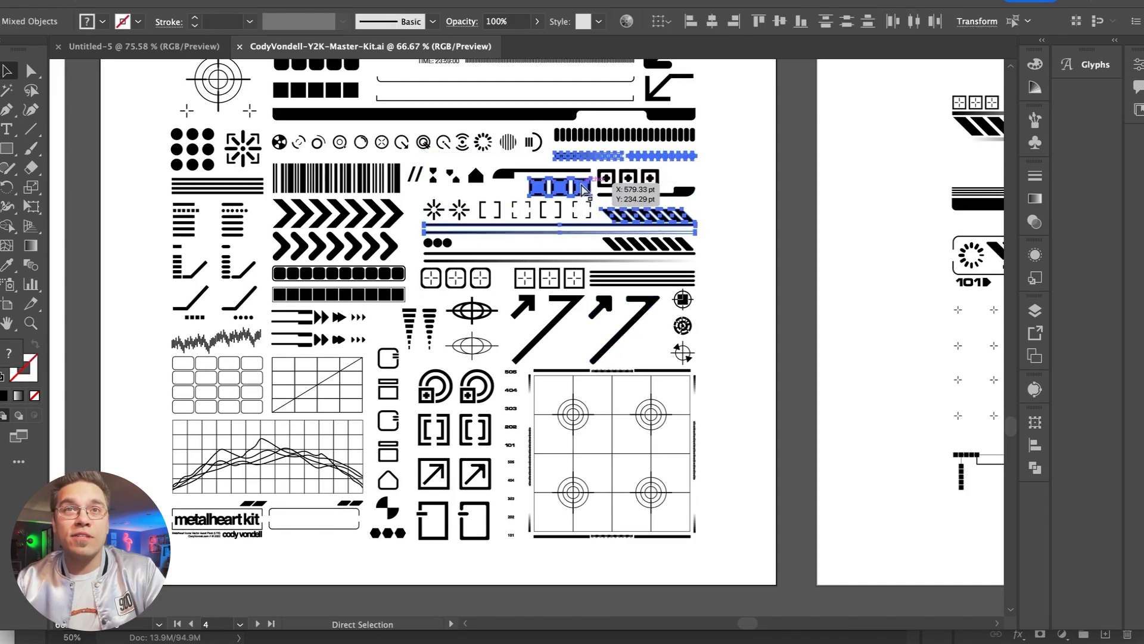
- Paste the copied elements into the empty space beside the artboards and delete the long horizontal lines
{"action": "left_click", "coordinate": [759, 244]}
{"action": "scroll", "coordinate": [759, 244], "scroll_direction": "right", "scroll_amount": 20}
{"action": "key", "text": "super+v"}
{"action": "key", "text": "super+="}
{"action": "left_click", "coordinate": [600, 144]}
{"action": "left_click_drag", "start_coordinate": [360, 359], "coordinate": [375, 423]}
{"action": "key", "text": "Delete"}
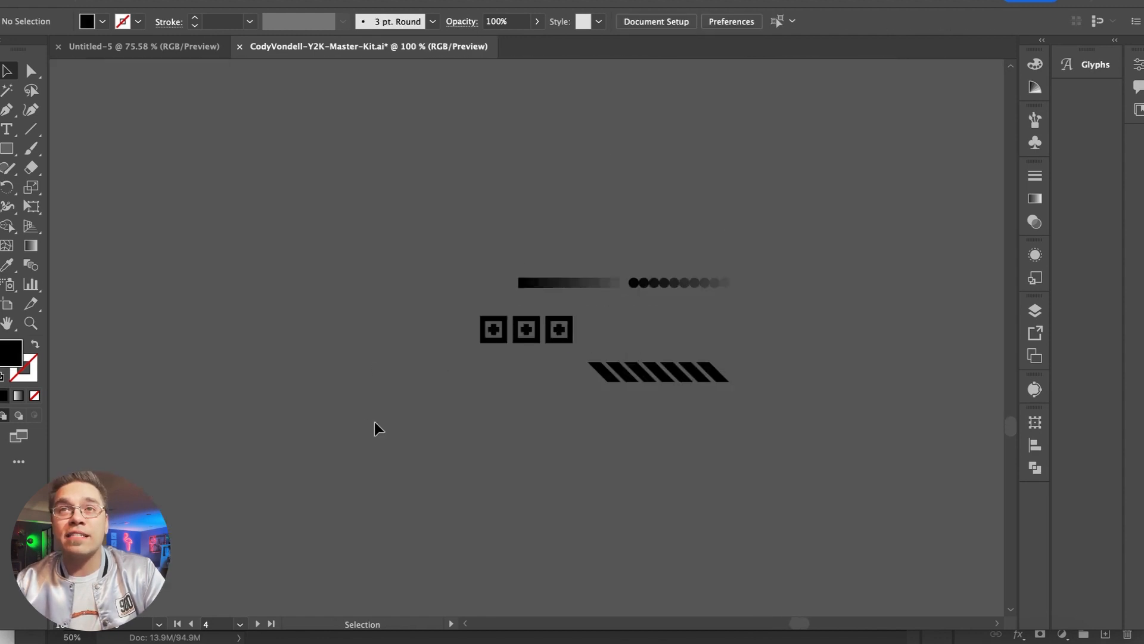
- Copy the thin bracket line from the kit and paste it near the collected elements outside the artboards
{"action": "key", "text": "super+-"}
{"action": "key", "text": "super+-"}
{"action": "scroll", "coordinate": [375, 423], "scroll_direction": "left", "scroll_amount": 20}
{"action": "left_click", "coordinate": [403, 218]}
{"action": "key", "text": "super+c"}
{"action": "left_click", "coordinate": [721, 126]}
{"action": "scroll", "coordinate": [722, 126], "scroll_direction": "right", "scroll_amount": 20}
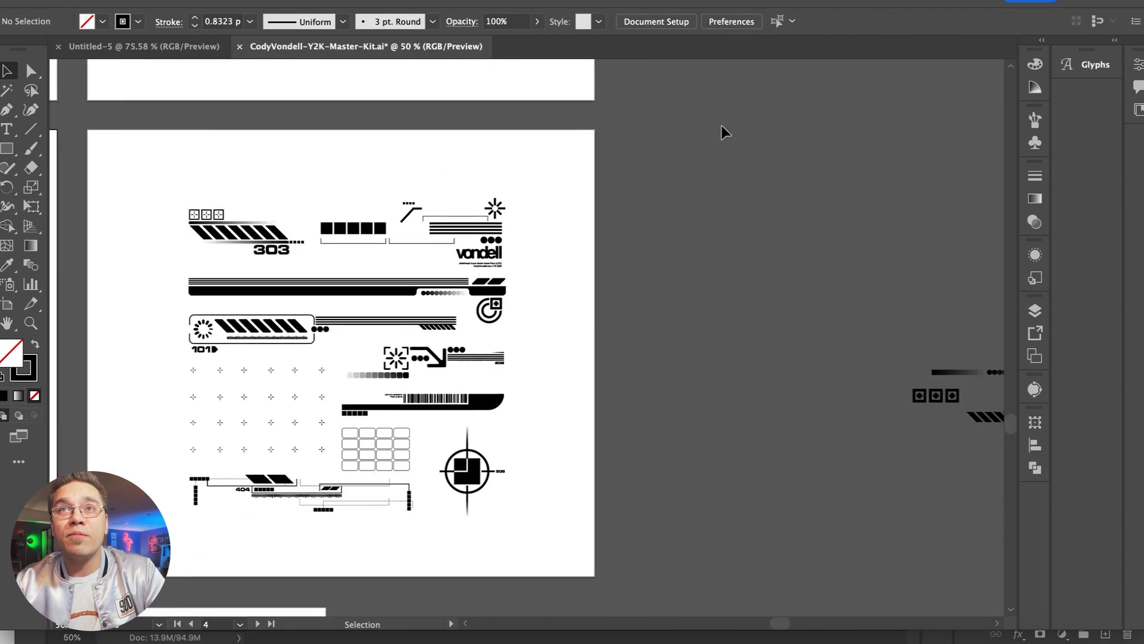
{"action": "key", "text": "super+="}
{"action": "key", "text": "super+="}
{"action": "key", "text": "super+v"}
{"action": "left_click_drag", "start_coordinate": [554, 341], "coordinate": [889, 279]}
{"action": "left_click", "coordinate": [678, 178]}
- Duplicate the bracket line into a staggered chain of three, with the third one's ends pointing down
{"action": "scroll", "coordinate": [678, 178], "scroll_direction": "right", "scroll_amount": 3}
{"action": "scroll", "coordinate": [678, 178], "scroll_direction": "up", "scroll_amount": 1}
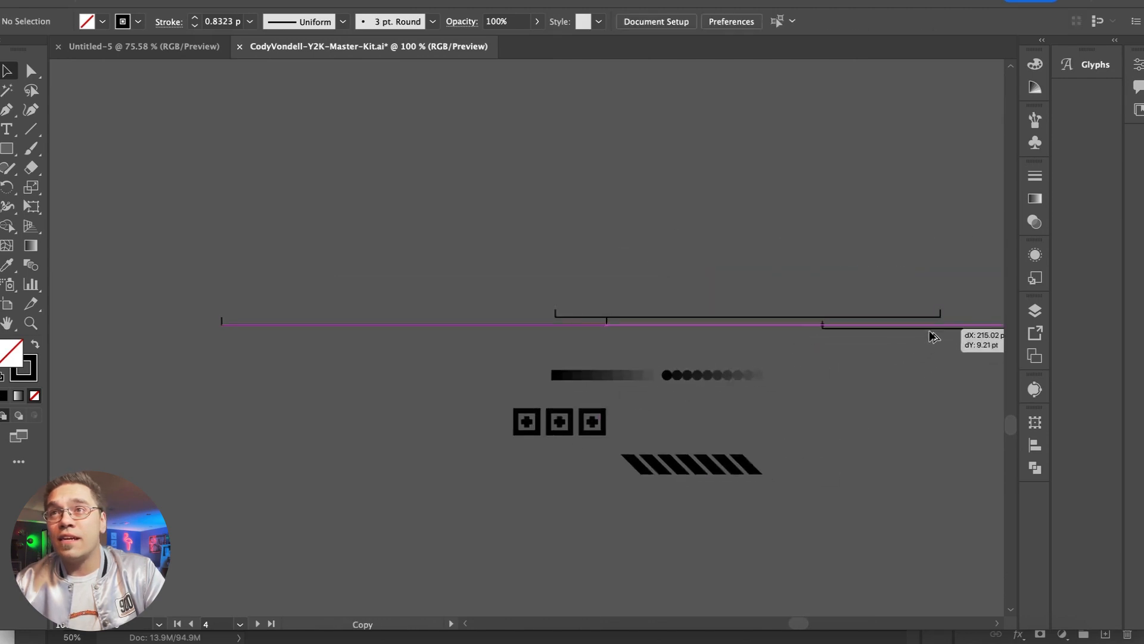
{"action": "left_click_drag", "start_coordinate": [933, 337], "coordinate": [888, 357]}
{"action": "left_click_drag", "start_coordinate": [328, 329], "coordinate": [686, 350]}
{"action": "left_click", "coordinate": [671, 356]}
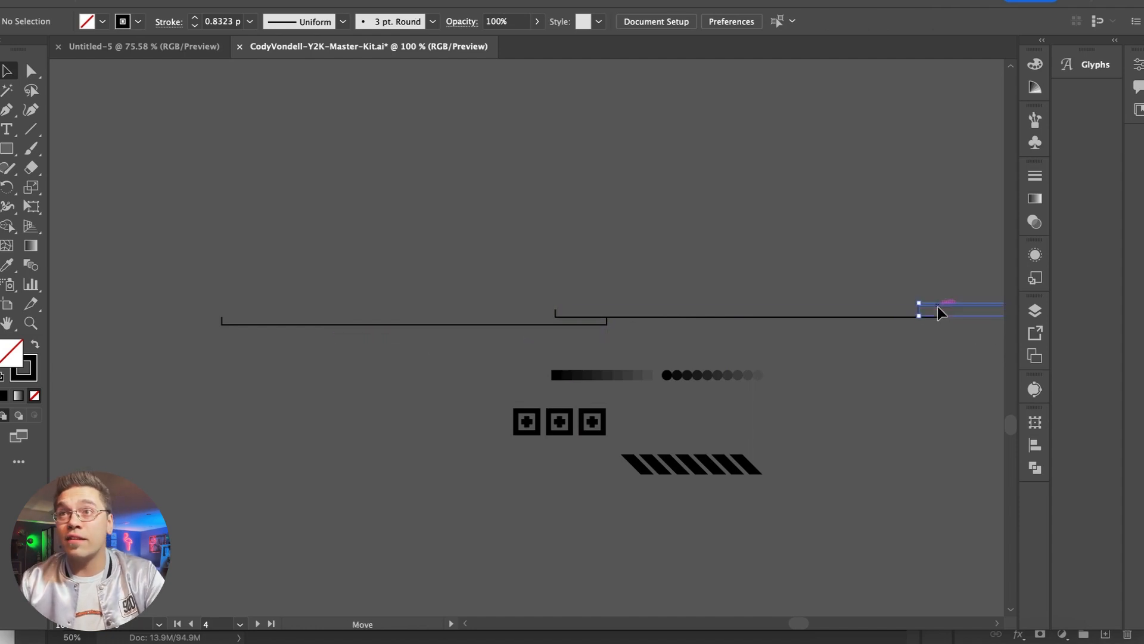
{"action": "scroll", "coordinate": [769, 304], "scroll_direction": "right", "scroll_amount": 3}
{"action": "scroll", "coordinate": [769, 304], "scroll_direction": "down", "scroll_amount": 1}
{"action": "left_click_drag", "start_coordinate": [870, 300], "coordinate": [781, 298]}
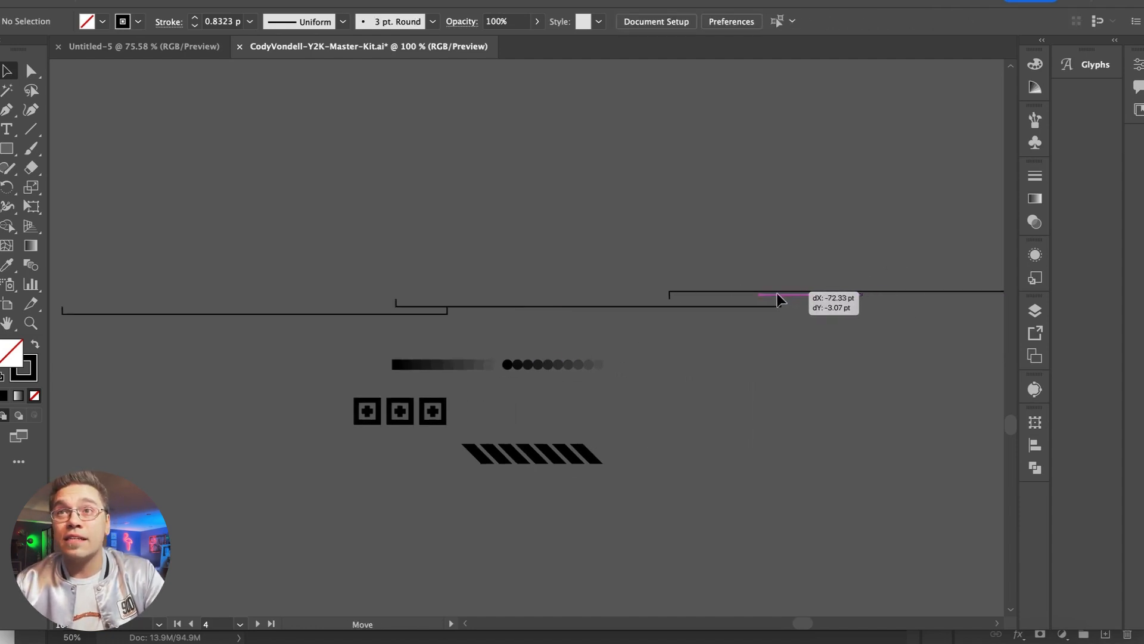
- Move the fading bar beneath the third bracket line and fine-tune its alignment
{"action": "left_click_drag", "start_coordinate": [430, 366], "coordinate": [709, 305]}
{"action": "key", "text": "super+equal"}
{"action": "key", "text": "super+equal"}
{"action": "key", "text": "super+equal"}
{"action": "key", "text": "super+equal"}
{"action": "key", "text": "super+equal"}
{"action": "left_click_drag", "start_coordinate": [605, 345], "coordinate": [586, 352]}
{"action": "left_click", "coordinate": [852, 315]}
{"action": "left_click_drag", "start_coordinate": [864, 316], "coordinate": [856, 280]}
{"action": "left_click", "coordinate": [799, 206]}
- Move the three plus squares to the right end of the bracket line chain
{"action": "key", "text": "super+minus"}
{"action": "key", "text": "super+minus"}
{"action": "key", "text": "super+minus"}
{"action": "key", "text": "super+minus"}
{"action": "key", "text": "super+minus"}
{"action": "left_click_drag", "start_coordinate": [477, 250], "coordinate": [623, 247]}
{"action": "left_click_drag", "start_coordinate": [343, 451], "coordinate": [790, 363]}
{"action": "left_click", "coordinate": [711, 465]}
- Move the diagonal stripes to the left end of the bracket line chain and reflect them so they slant the other way
{"action": "scroll", "coordinate": [710, 465], "scroll_direction": "left", "scroll_amount": 5}
{"action": "key", "text": "super+minus"}
{"action": "right_click", "coordinate": [709, 465]}
{"action": "left_click", "coordinate": [513, 420]}
{"action": "scroll", "coordinate": [511, 421], "scroll_direction": "left", "scroll_amount": 2}
{"action": "left_click_drag", "start_coordinate": [509, 454], "coordinate": [240, 349]}
{"action": "left_click", "coordinate": [181, 0]}
{"action": "mouse_move", "coordinate": [199, 0]}
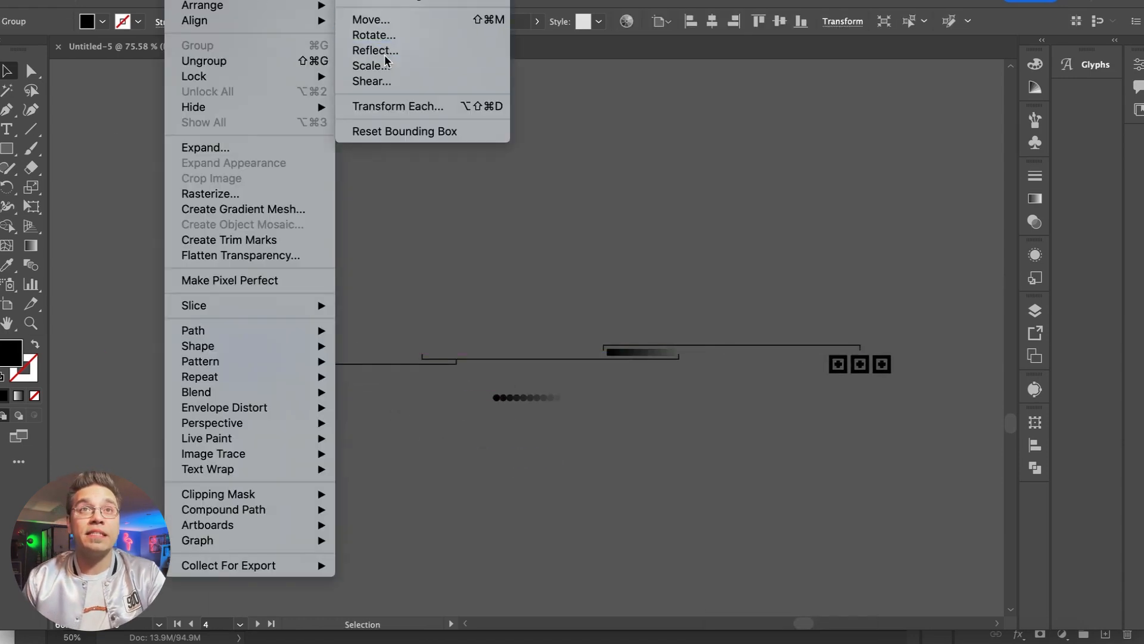
{"action": "left_click", "coordinate": [384, 53]}
{"action": "left_click", "coordinate": [220, 327]}
{"action": "left_click", "coordinate": [234, 263]}
- Align the reflected stripes so they sit just above the first bracket line
{"action": "key", "text": "super+plus"}
{"action": "key", "text": "super+plus"}
{"action": "key", "text": "super+plus"}
{"action": "scroll", "coordinate": [234, 263], "scroll_direction": "left", "scroll_amount": 10}
{"action": "left_click_drag", "start_coordinate": [258, 389], "coordinate": [268, 394]}
{"action": "left_click_drag", "start_coordinate": [525, 358], "coordinate": [896, 212]}
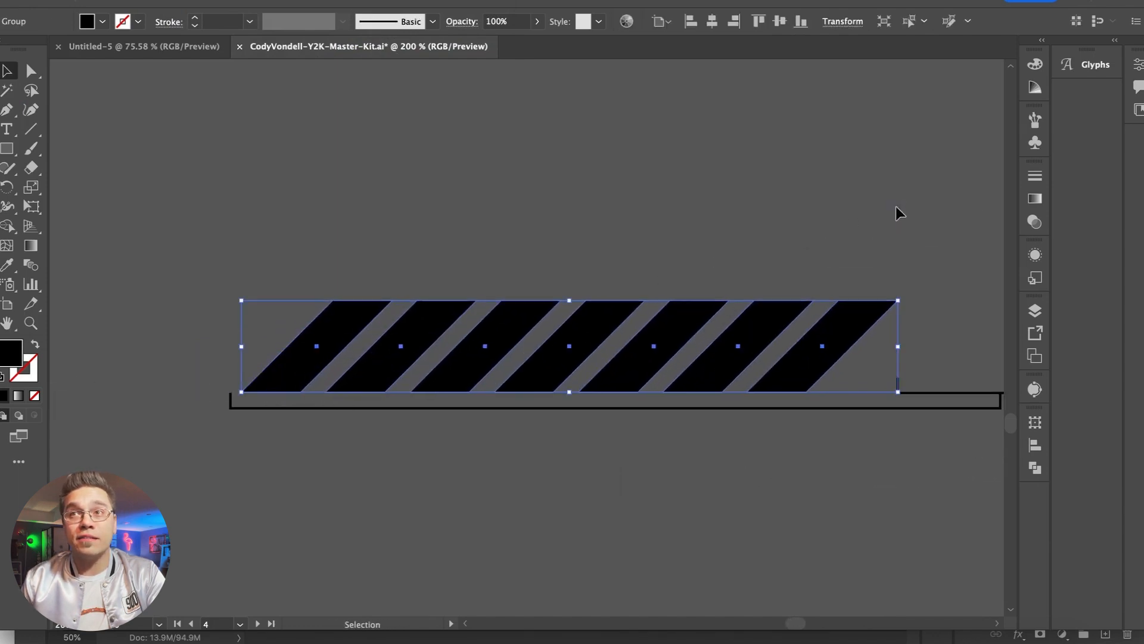
{"action": "left_click", "coordinate": [897, 212]}
- Try placing the fading row of circles beneath the first bracket line, below the diagonal stripes
{"action": "key", "text": "super+minus"}
{"action": "key", "text": "super+minus"}
{"action": "key", "text": "super+minus"}
{"action": "key", "text": "super+minus"}
{"action": "key", "text": "super+plus"}
{"action": "left_click_drag", "start_coordinate": [554, 412], "coordinate": [270, 405]}
{"action": "left_click_drag", "start_coordinate": [398, 396], "coordinate": [442, 405]}
{"action": "left_click", "coordinate": [439, 449]}
{"action": "key", "text": "super+plus"}
{"action": "key", "text": "super+plus"}
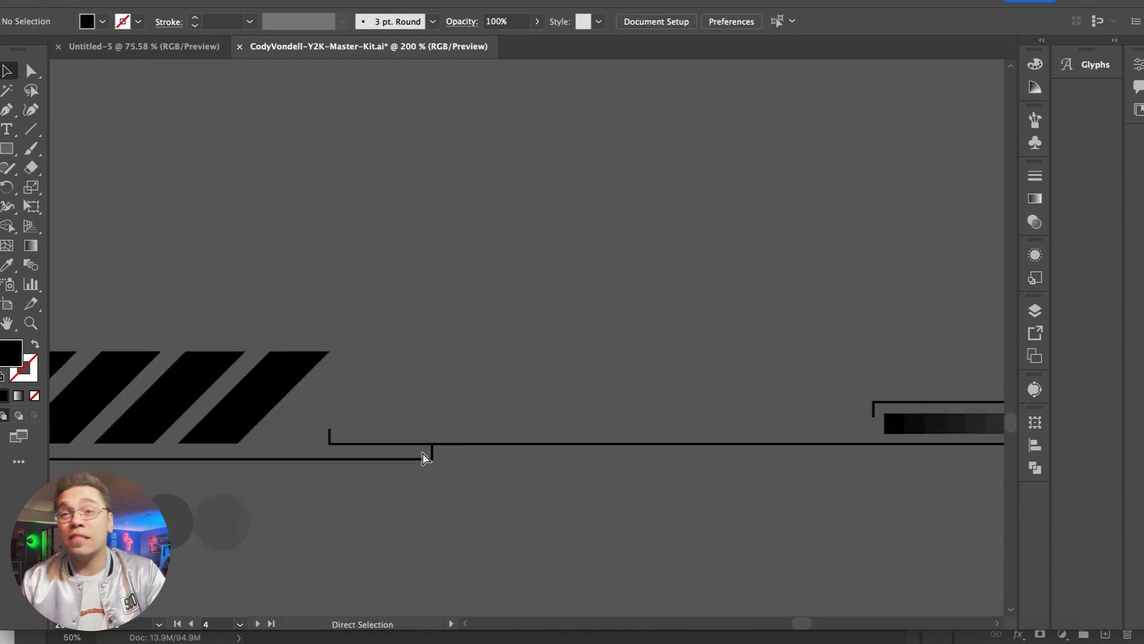
{"action": "key", "text": "super+plus"}
{"action": "key", "text": "v"}
{"action": "left_click", "coordinate": [388, 446]}
{"action": "left_click_drag", "start_coordinate": [594, 494], "coordinate": [590, 493]}
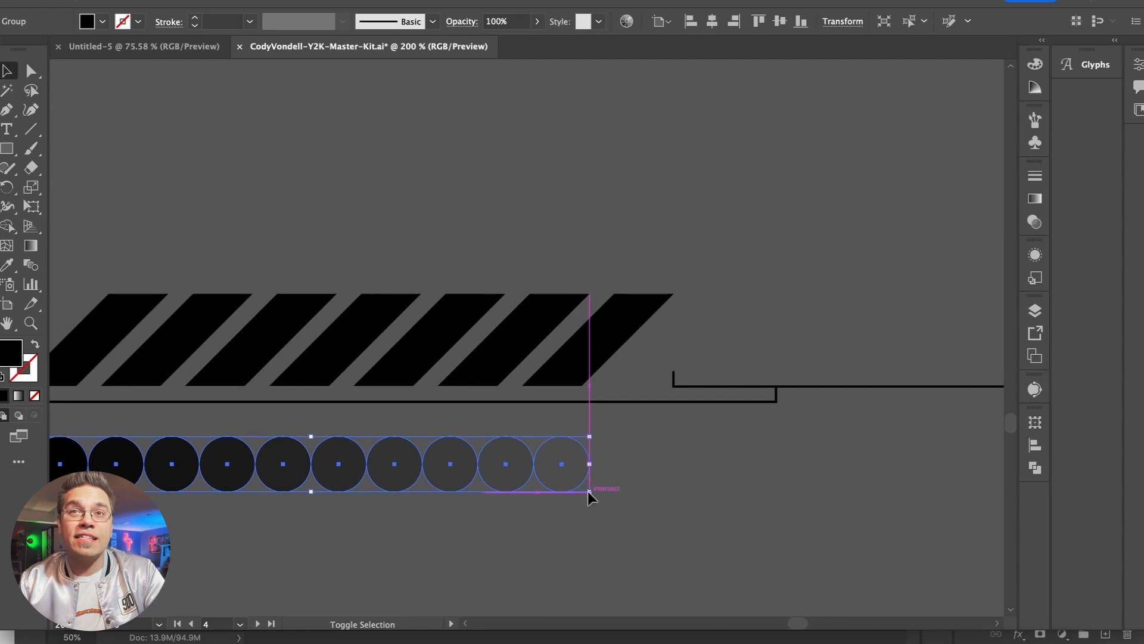
- Delete the fading row of circles from the line composition
{"action": "left_click", "coordinate": [603, 518]}
{"action": "key", "text": "super+minus"}
{"action": "key", "text": "super+minus"}
{"action": "key", "text": "super+minus"}
{"action": "key", "text": "super+minus"}
{"action": "left_click", "coordinate": [434, 371]}
{"action": "key", "text": "Delete"}
- Try pasting another element from the kit beside the bracket line chain
{"action": "key", "text": "super+minus"}
{"action": "scroll", "coordinate": [414, 486], "scroll_direction": "left", "scroll_amount": 5}
{"action": "key", "text": "super+plus"}
{"action": "key", "text": "super+plus"}
{"action": "scroll", "coordinate": [413, 485], "scroll_direction": "left", "scroll_amount": 3}
{"action": "left_click", "coordinate": [419, 517]}
{"action": "key", "text": "super+c"}
{"action": "left_click", "coordinate": [406, 594]}
{"action": "scroll", "coordinate": [693, 494], "scroll_direction": "right", "scroll_amount": 6}
{"action": "key", "text": "super+v"}
{"action": "key", "text": "Delete"}
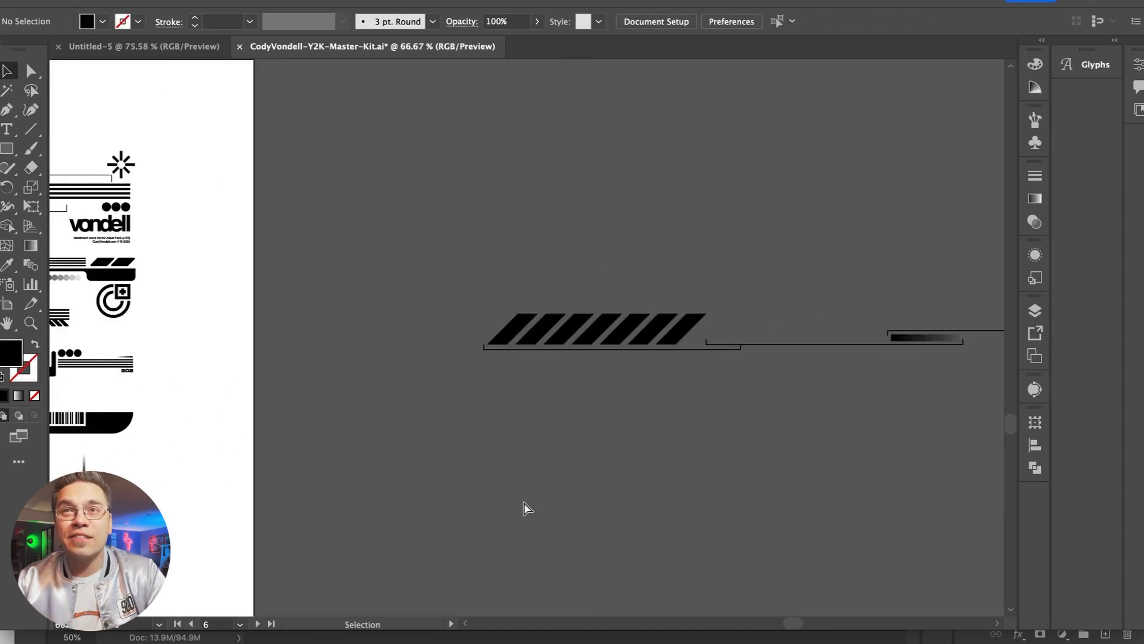
- Copy the striped 303 graphic from the kit artboard and paste it above the right end of the bracket line chain
{"action": "key", "text": "super+minus"}
{"action": "key", "text": "super+minus"}
{"action": "scroll", "coordinate": [525, 506], "scroll_direction": "left", "scroll_amount": 6}
{"action": "key", "text": "super+plus"}
{"action": "key", "text": "super+plus"}
{"action": "key", "text": "super+plus"}
{"action": "left_click", "coordinate": [370, 262]}
{"action": "left_click", "coordinate": [278, 185]}
{"action": "key", "text": "super+minus"}
{"action": "key", "text": "super+minus"}
{"action": "scroll", "coordinate": [293, 166], "scroll_direction": "right", "scroll_amount": 6}
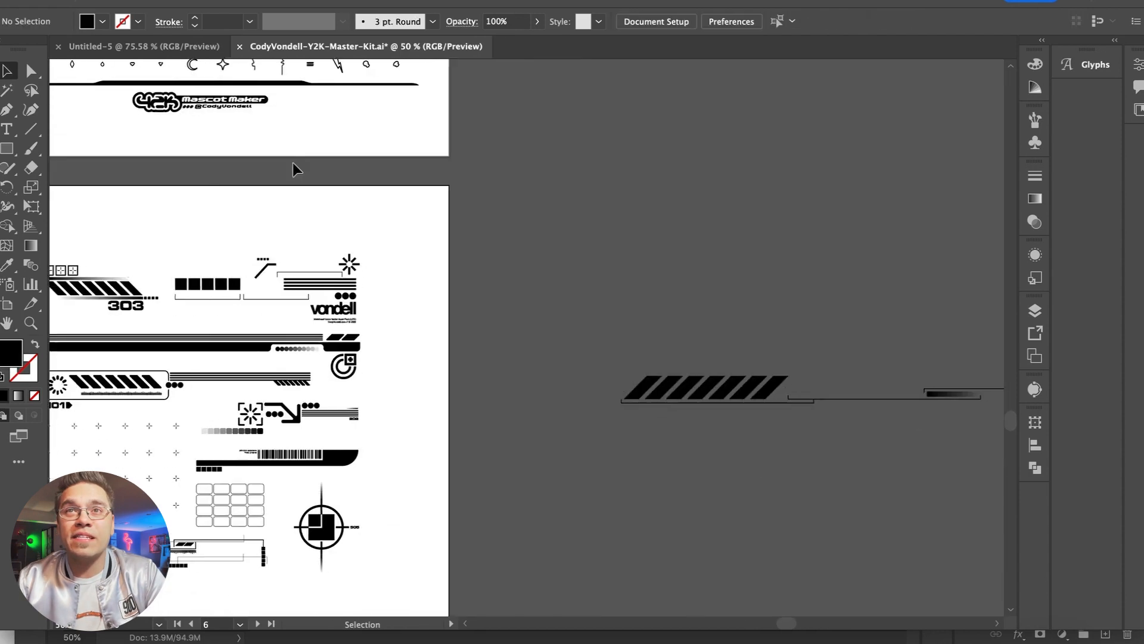
{"action": "scroll", "coordinate": [294, 166], "scroll_direction": "right", "scroll_amount": 8}
{"action": "key", "text": "super+v"}
{"action": "left_click_drag", "start_coordinate": [512, 339], "coordinate": [615, 329]}
{"action": "left_click", "coordinate": [548, 248]}
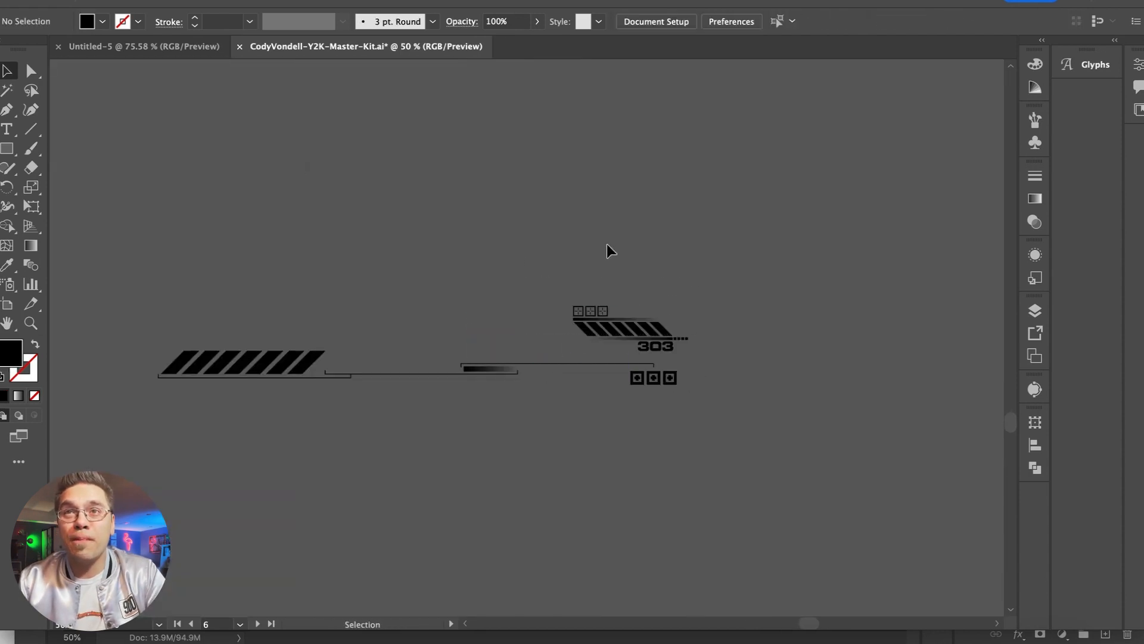
- Replace the three plus squares at the chain's right end with a copy of the 303 graphic's three outlined crosshair squares
{"action": "key", "text": "super+plus"}
{"action": "key", "text": "super+plus"}
{"action": "double_click", "coordinate": [665, 287]}
{"action": "left_click", "coordinate": [664, 289]}
{"action": "key", "text": "super+c"}
{"action": "double_click", "coordinate": [642, 243]}
{"action": "key", "text": "super+v"}
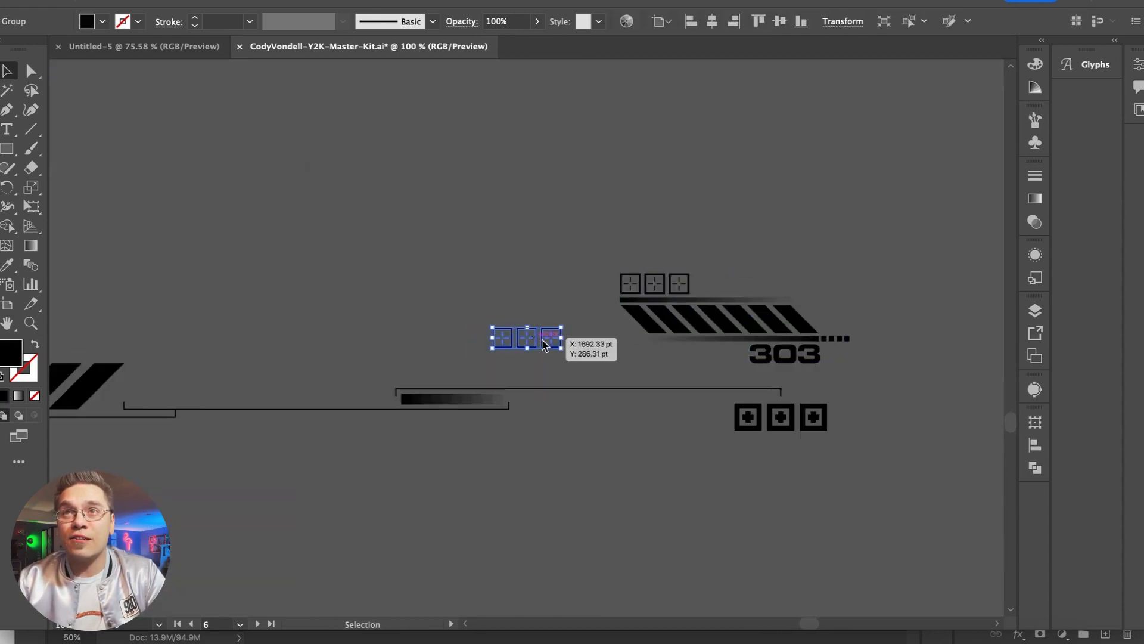
{"action": "left_click", "coordinate": [780, 418]}
{"action": "key", "text": "Delete"}
{"action": "left_click_drag", "start_coordinate": [529, 341], "coordinate": [783, 417]}
{"action": "left_click", "coordinate": [715, 455]}
{"action": "key", "text": "super+minus"}
{"action": "key", "text": "super+minus"}
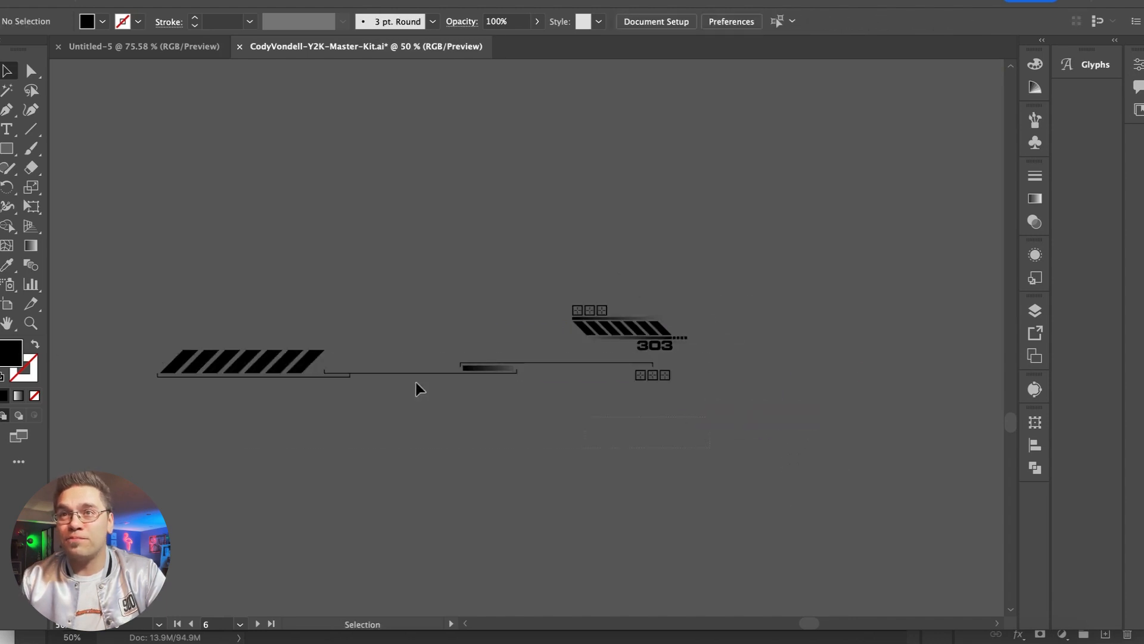
- Copy the assembled line graphic into the Photoshop banner above Layer 1 and scale it down slightly to fit the canvas
{"action": "left_click", "coordinate": [178, 360]}
{"action": "left_click", "coordinate": [425, 641]}
{"action": "left_click", "coordinate": [1052, 229]}
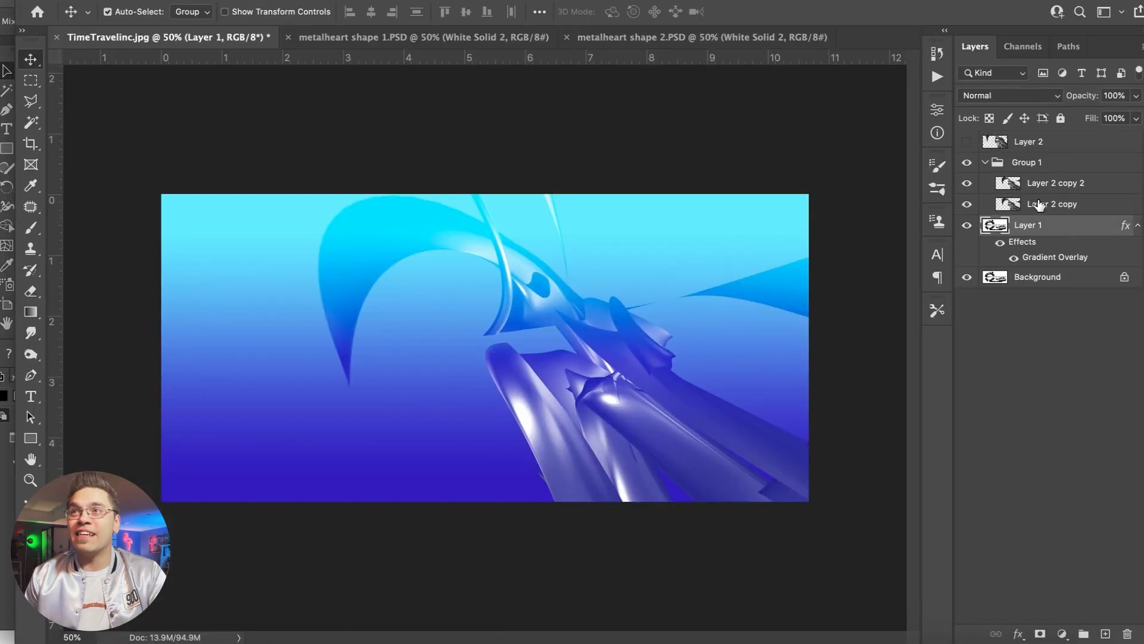
{"action": "key", "text": "super+v"}
{"action": "key", "text": "Return"}
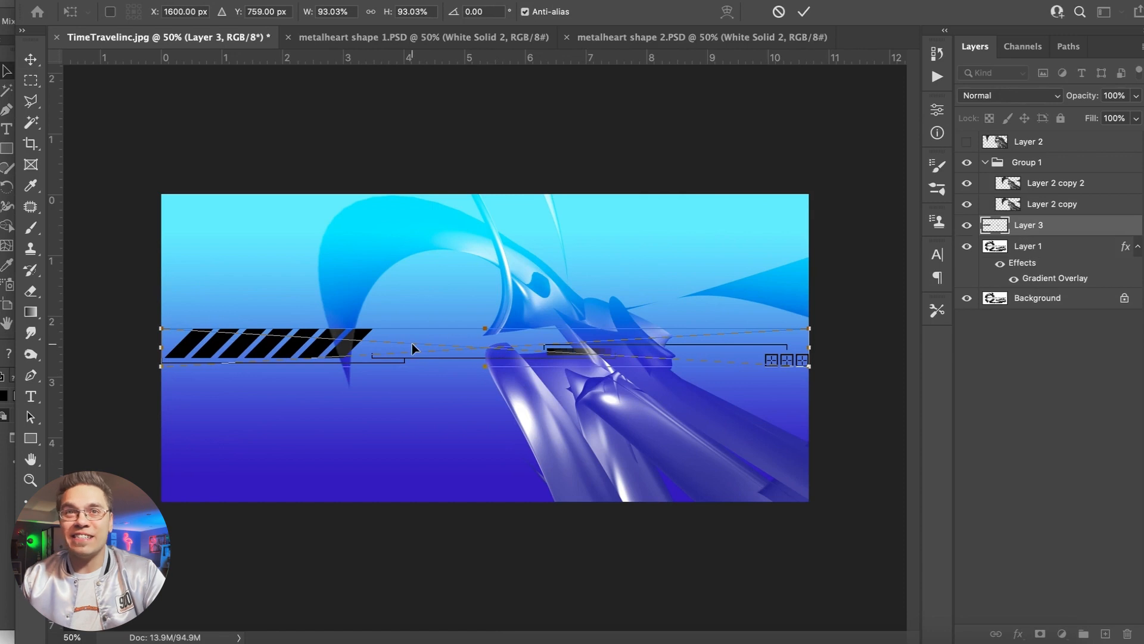
{"action": "left_click_drag", "start_coordinate": [788, 326], "coordinate": [774, 329]}
{"action": "key", "text": "Return"}
- Duplicate Layer 2 copy out of Group 1, placing it directly above Layer 1 with the same Gradient Overlay
{"action": "left_click", "coordinate": [1040, 206]}
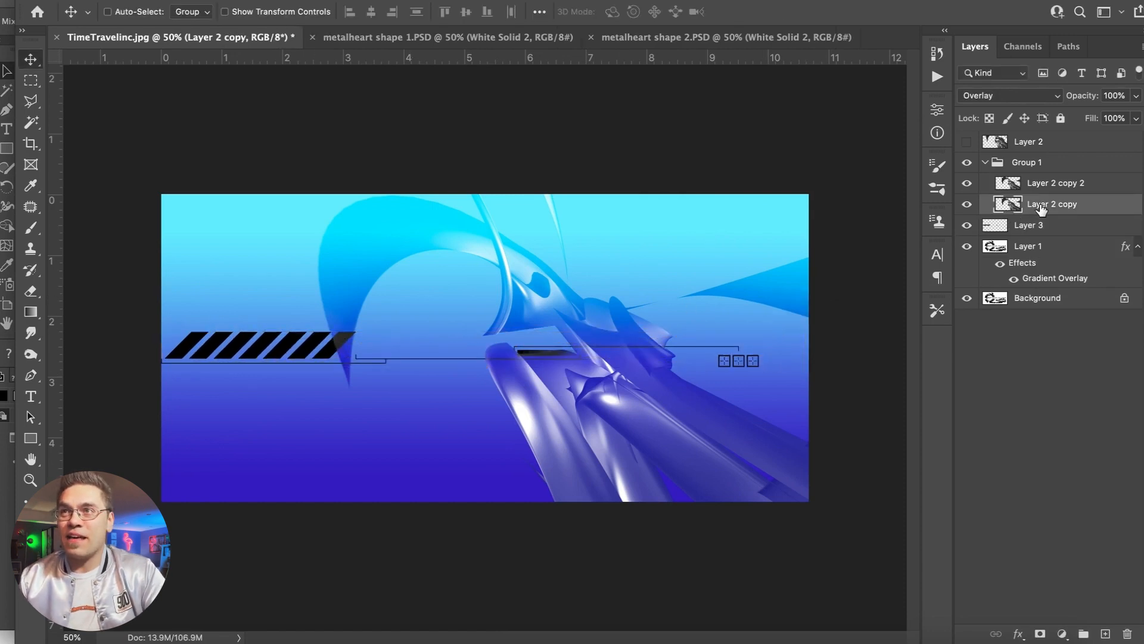
{"action": "key", "text": "super+j"}
{"action": "left_click_drag", "start_coordinate": [1046, 209], "coordinate": [1104, 251]}
{"action": "key", "text": "super+z"}
{"action": "left_click", "coordinate": [1067, 271]}
{"action": "key", "text": "super+j"}
{"action": "key", "text": "Delete"}
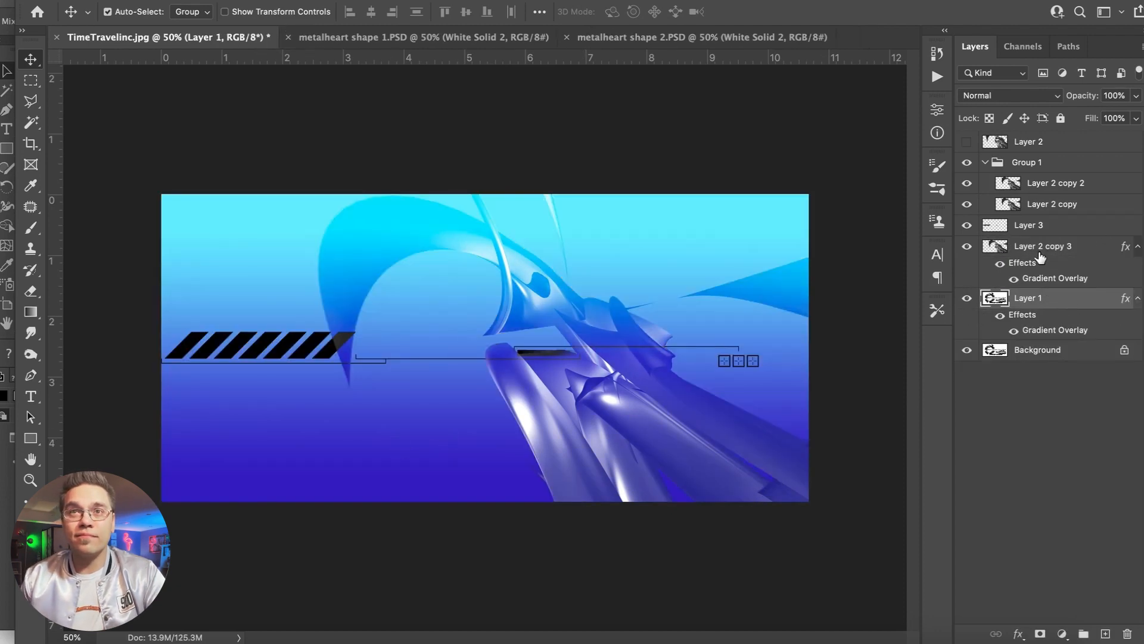
- Move the line graphic on Layer 3 below Layer 2 copy 3 in the layer stack
{"action": "left_click", "coordinate": [1036, 246]}
{"action": "left_click", "coordinate": [1034, 229]}
{"action": "key", "text": "super+bracketleft"}
- Apply a white Color Overlay to the line graphic on Layer 3
{"action": "double_click", "coordinate": [1089, 269]}
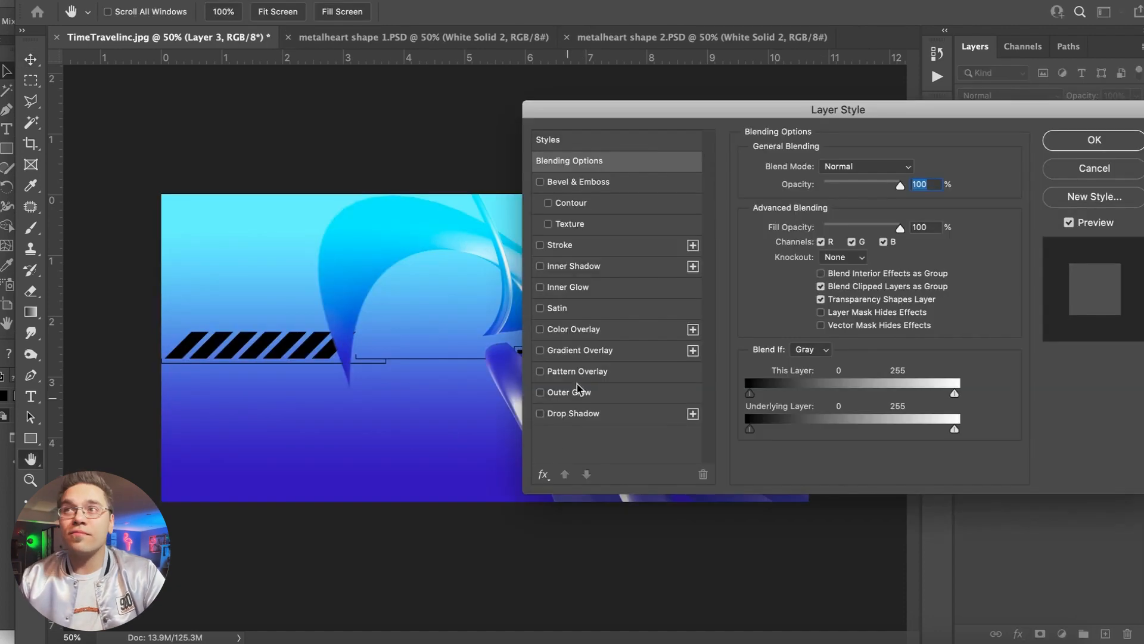
{"action": "left_click", "coordinate": [573, 329]}
{"action": "left_click", "coordinate": [910, 169]}
{"action": "left_click", "coordinate": [734, 316]}
{"action": "key", "text": "Return"}
{"action": "key", "text": "Return"}
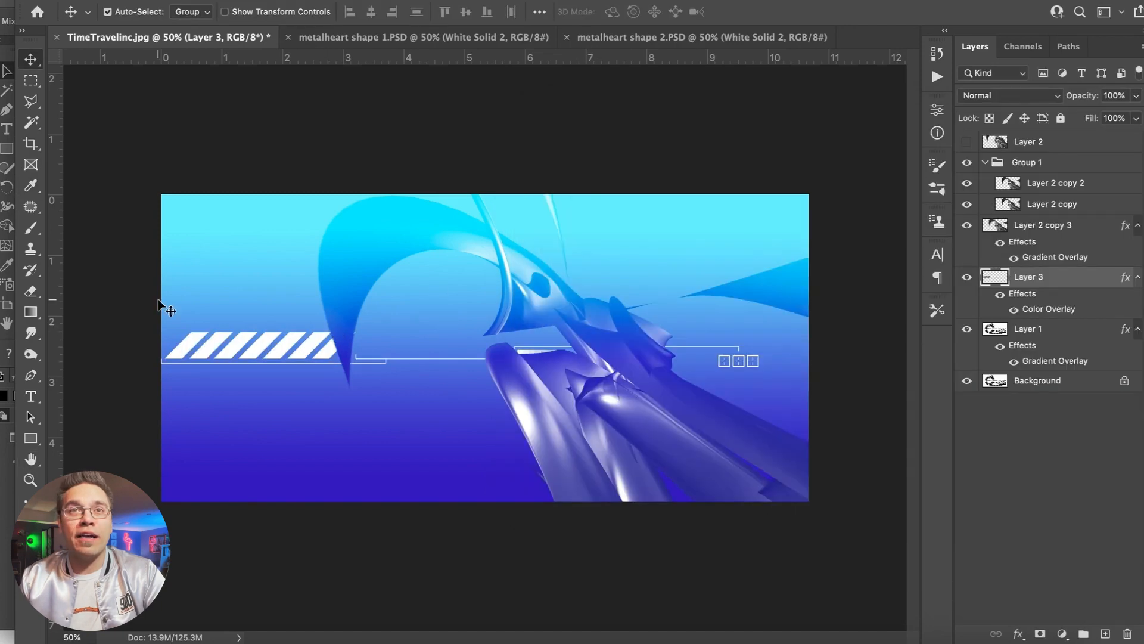
- Scale the white line graphic down near the banner's upper right and place a duplicate along its lower-left edge
{"action": "left_click_drag", "start_coordinate": [234, 344], "coordinate": [271, 370]}
{"action": "left_click", "coordinate": [146, 1]}
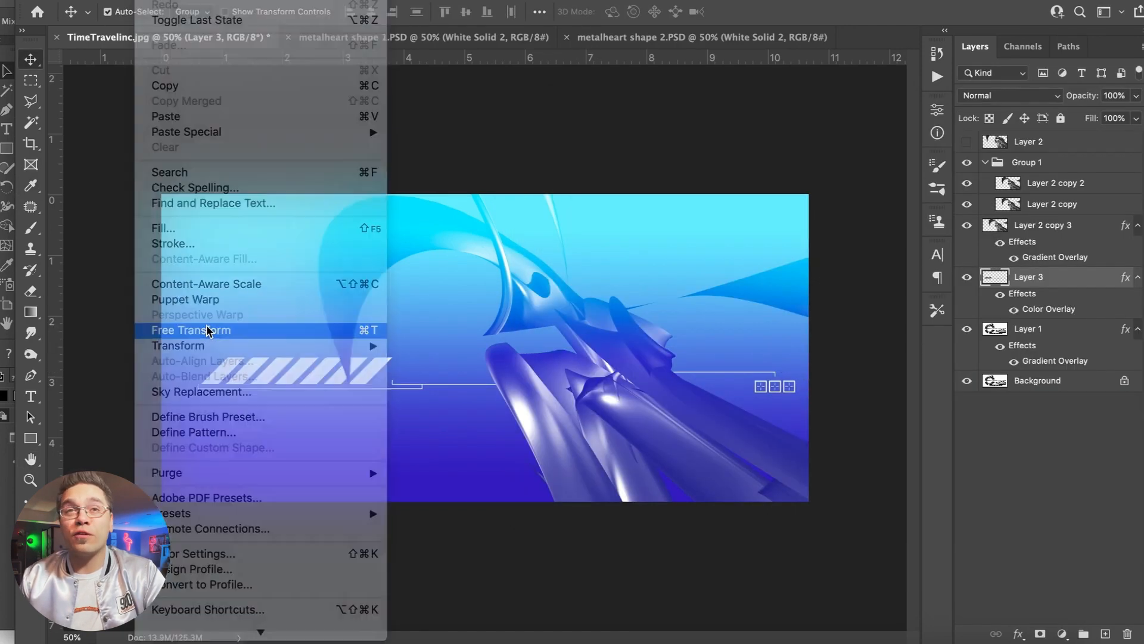
{"action": "left_click", "coordinate": [209, 331]}
{"action": "left_click_drag", "start_coordinate": [198, 358], "coordinate": [452, 391]}
{"action": "key", "text": "super+z"}
{"action": "left_click_drag", "start_coordinate": [196, 358], "coordinate": [404, 401]}
{"action": "left_click_drag", "start_coordinate": [473, 384], "coordinate": [448, 258]}
{"action": "key", "text": "Return"}
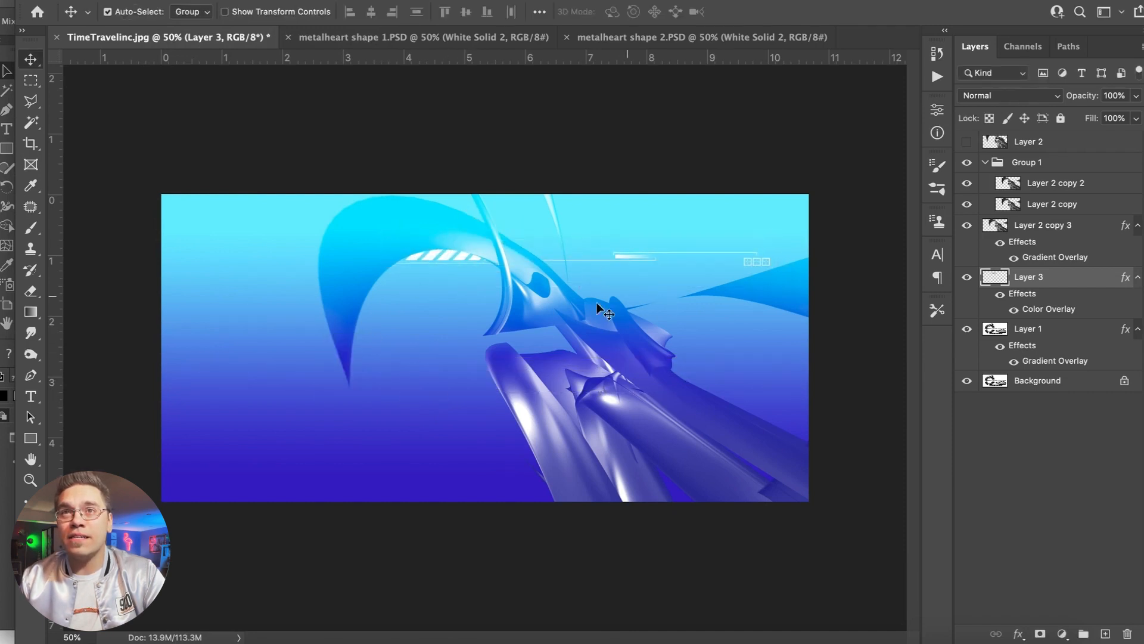
{"action": "key", "text": "ctrl+j"}
{"action": "mouse_move", "coordinate": [260, 472]}
{"action": "left_mouse_down"}
{"action": "mouse_move", "coordinate": [252, 496]}
{"action": "mouse_move", "coordinate": [256, 480]}
{"action": "left_mouse_up"}
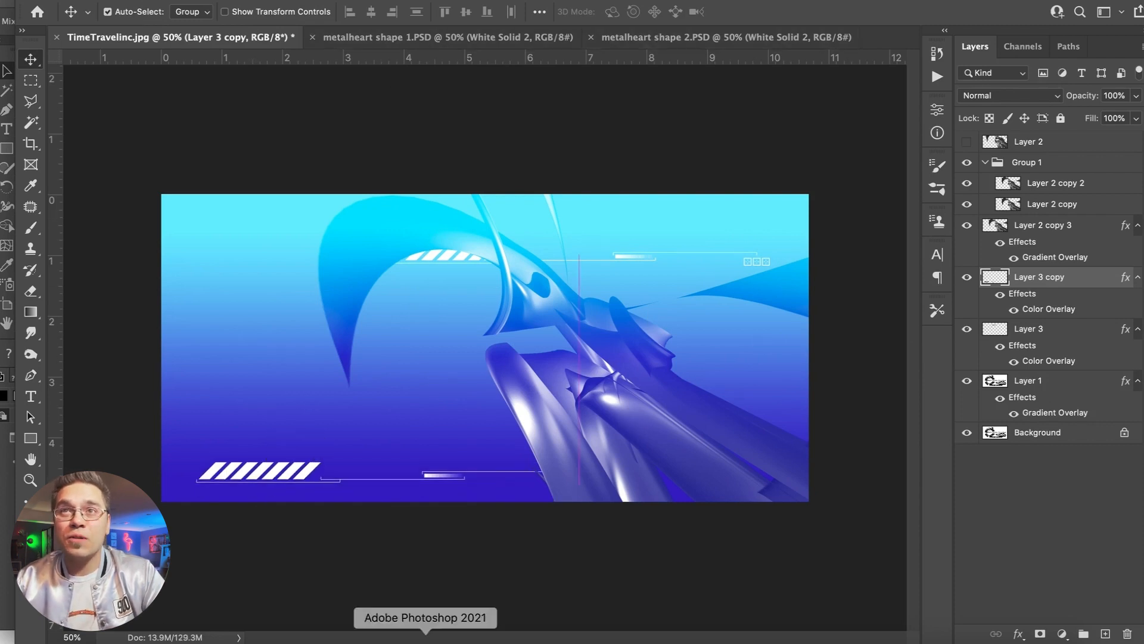
- Copy the striped 303 graphic from Illustrator and paste it into the Photoshop banner
{"action": "left_click", "coordinate": [890, 642]}
{"action": "left_click_drag", "start_coordinate": [534, 286], "coordinate": [711, 348]}
{"action": "key", "text": "super+c"}
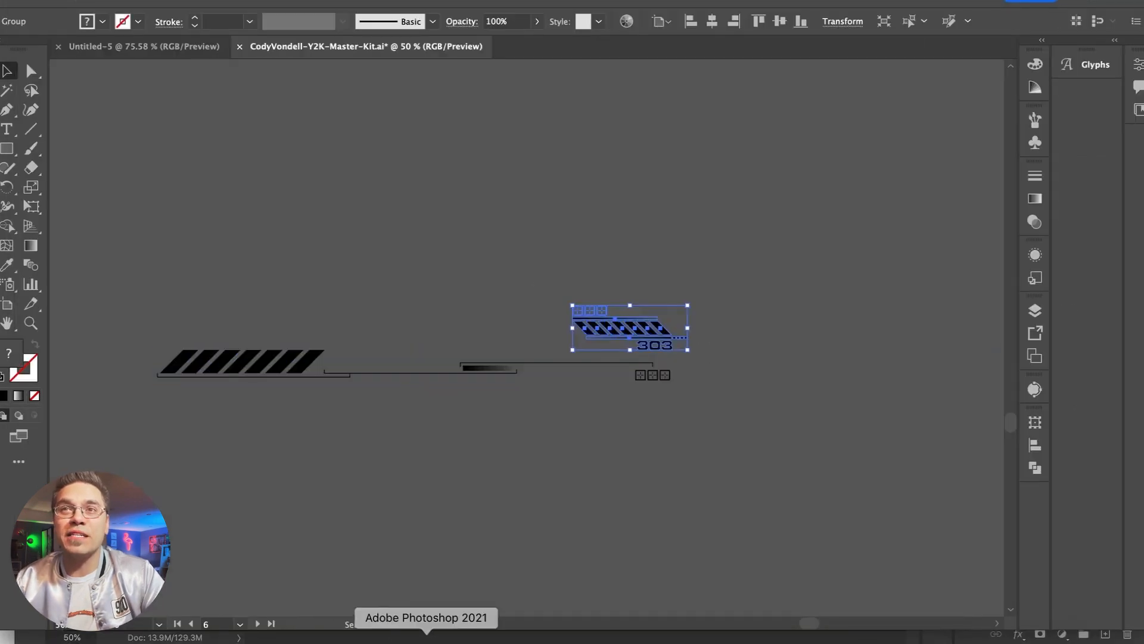
{"action": "left_click", "coordinate": [429, 642]}
{"action": "key", "text": "super+v"}
{"action": "key", "text": "Return"}
{"action": "key", "text": "Return"}
- Give the 303 graphic a white Color Overlay and move it to the banner's right edge
{"action": "double_click", "coordinate": [997, 279]}
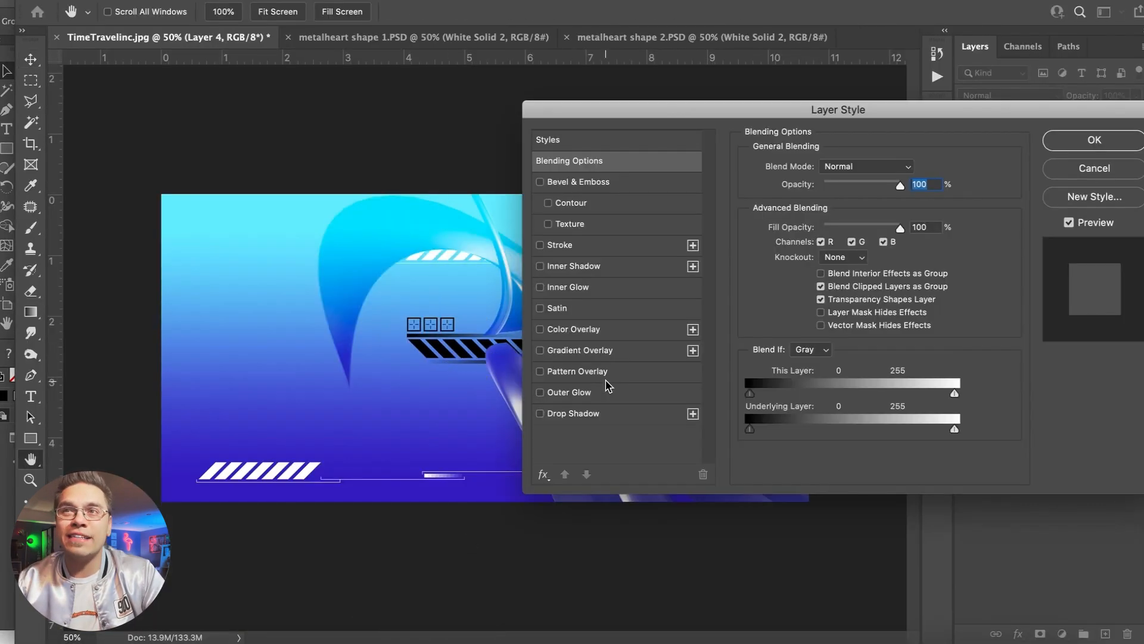
{"action": "left_click", "coordinate": [579, 334]}
{"action": "key", "text": "Return"}
{"action": "left_click_drag", "start_coordinate": [425, 346], "coordinate": [666, 351]}
{"action": "left_click", "coordinate": [869, 353]}
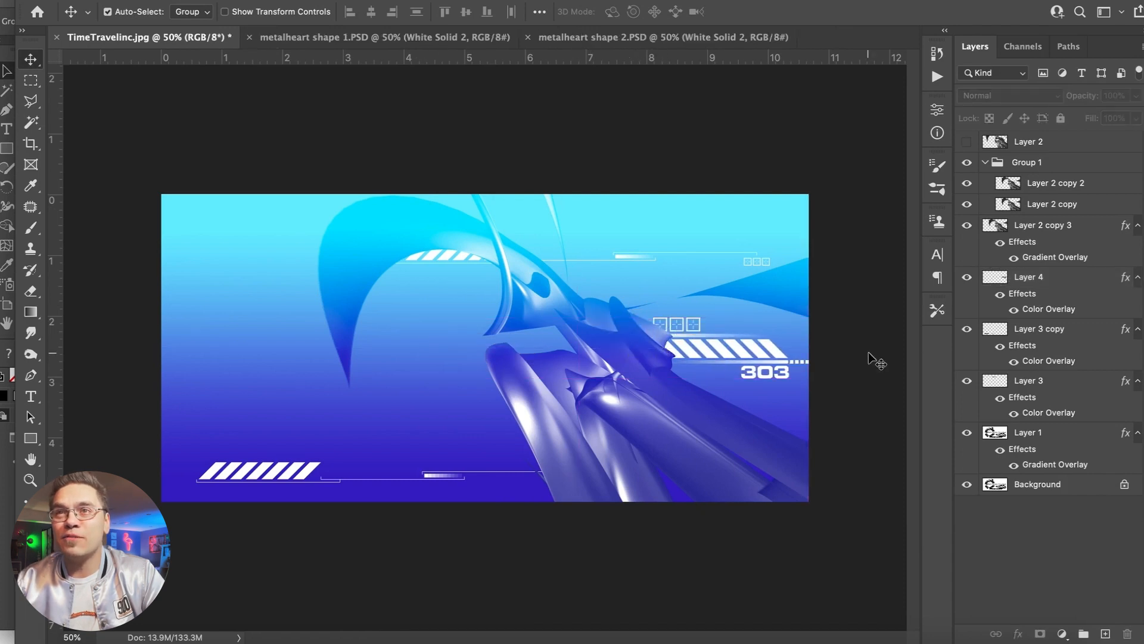
- Fine-tune the position of the white line graphic at the banner's bottom edge
{"action": "left_click_drag", "start_coordinate": [303, 475], "coordinate": [310, 428]}
{"action": "key", "text": "super+z"}
{"action": "mouse_move", "coordinate": [315, 471]}
{"action": "left_mouse_down"}
{"action": "mouse_move", "coordinate": [351, 474]}
{"action": "mouse_move", "coordinate": [243, 473]}
{"action": "mouse_move", "coordinate": [357, 472]}
{"action": "mouse_move", "coordinate": [307, 471]}
{"action": "mouse_move", "coordinate": [312, 480]}
{"action": "left_mouse_up"}
- Duplicate Layer 1 as a band along the banner's bottom and give it a saturated blue Color Overlay sampled from the artwork
{"action": "left_click_drag", "start_coordinate": [282, 393], "coordinate": [250, 447]}
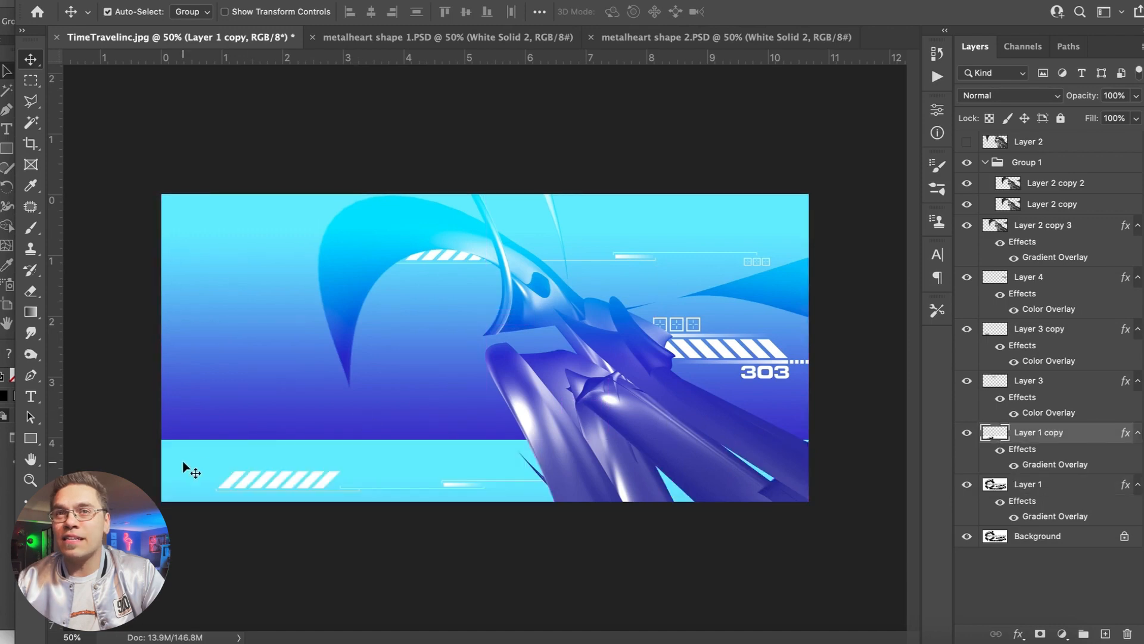
{"action": "left_click_drag", "start_coordinate": [183, 463], "coordinate": [185, 471]}
{"action": "double_click", "coordinate": [1095, 439]}
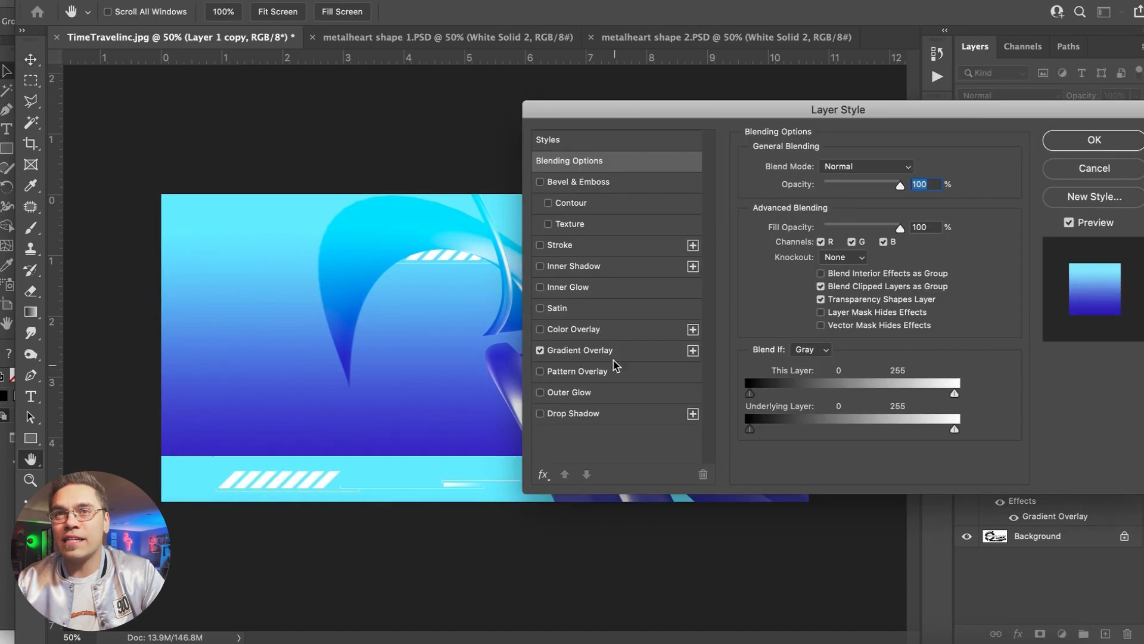
{"action": "left_click", "coordinate": [578, 350]}
{"action": "left_click", "coordinate": [540, 329]}
{"action": "left_click", "coordinate": [910, 169]}
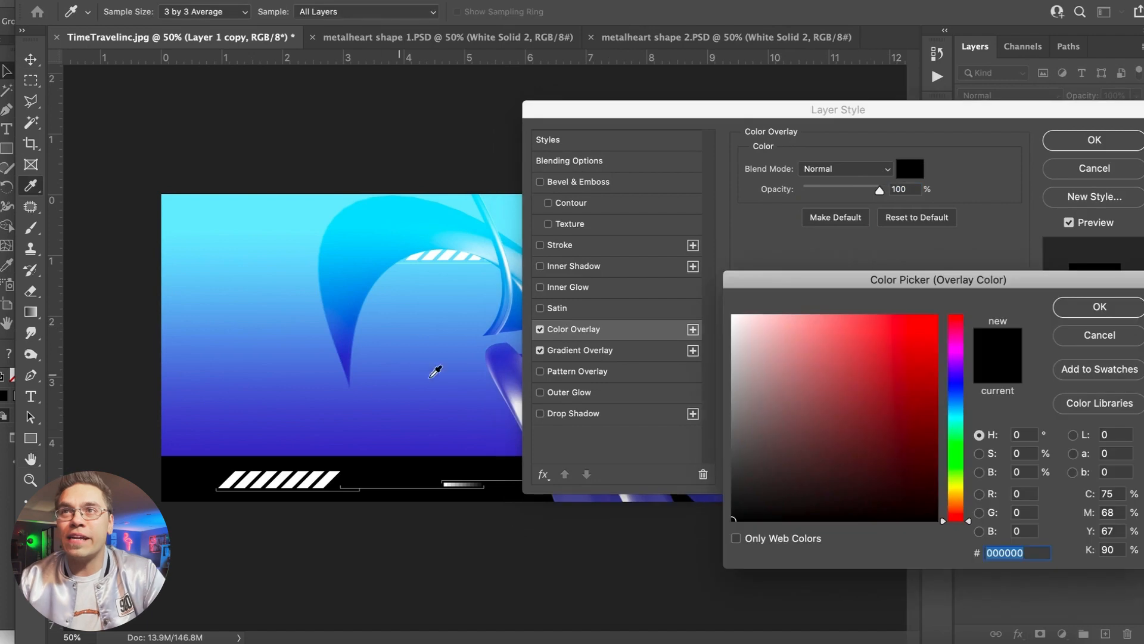
{"action": "left_click", "coordinate": [506, 351]}
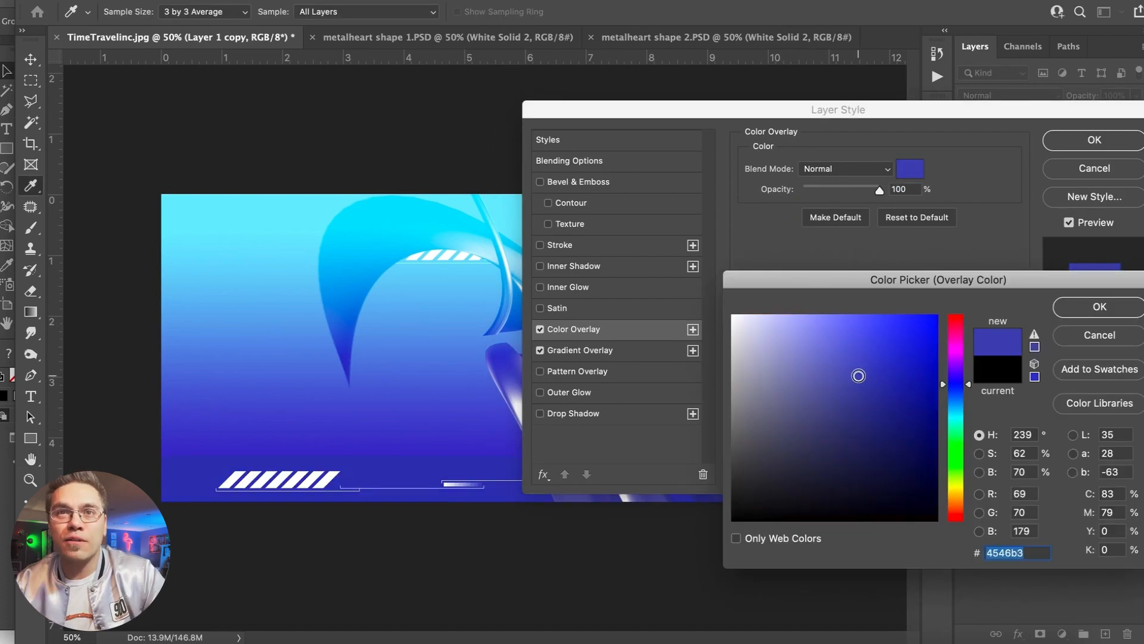
{"action": "left_click_drag", "start_coordinate": [859, 375], "coordinate": [865, 351]}
{"action": "key", "text": "Return"}
{"action": "key", "text": "Return"}
- Raise the solid blue band to cover about the lower third of the banner, and select the gradient background on Layer 1
{"action": "left_click_drag", "start_coordinate": [197, 467], "coordinate": [198, 430]}
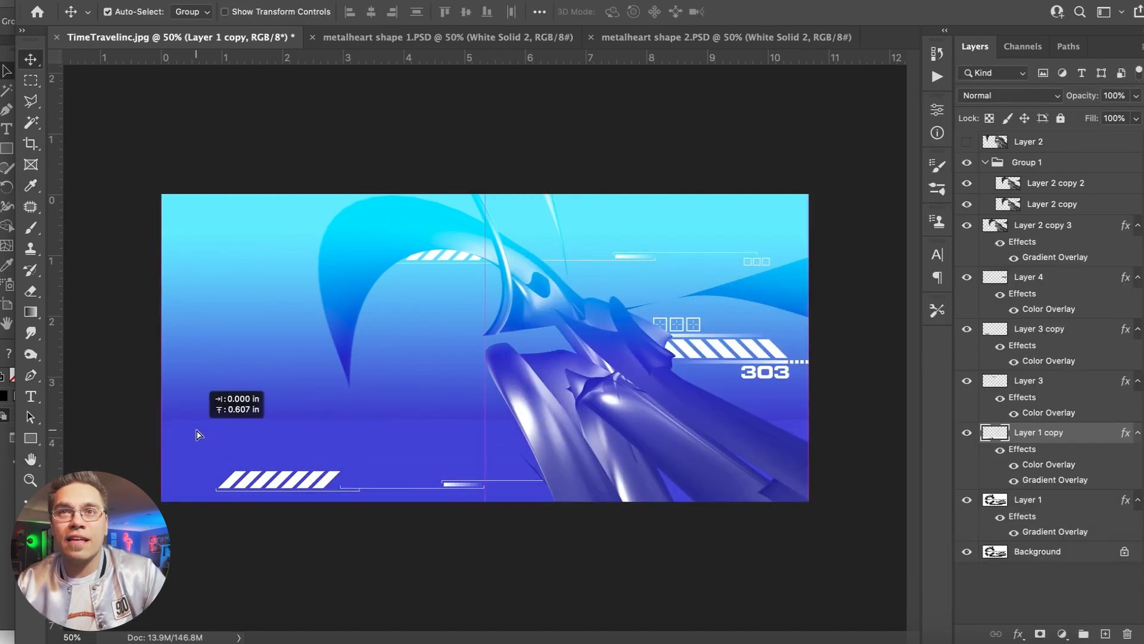
{"action": "left_click", "coordinate": [224, 324]}
{"action": "left_click", "coordinate": [148, 0]}
{"action": "left_click", "coordinate": [174, 342]}
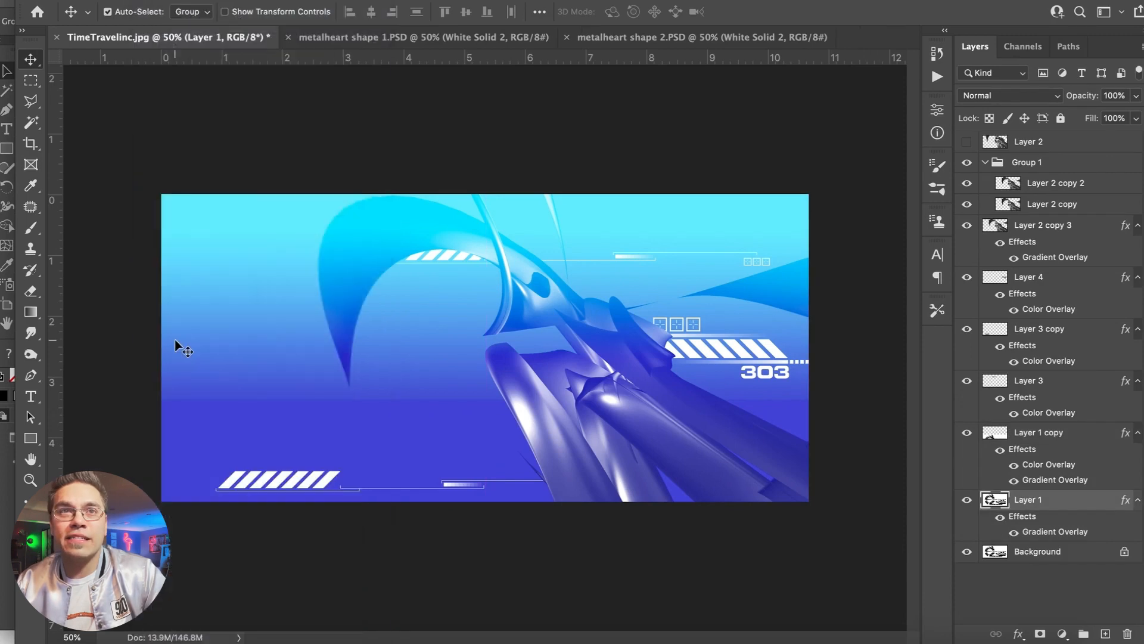
- Shorten the gradient background on Layer 1 vertically so it compresses toward the solid blue band
{"action": "left_click", "coordinate": [148, 0]}
{"action": "left_click", "coordinate": [179, 327]}
{"action": "left_click_drag", "start_coordinate": [485, 501], "coordinate": [483, 419]}
{"action": "key", "text": "Return"}
{"action": "left_click", "coordinate": [261, 138]}
{"action": "key", "text": "super+minus"}
{"action": "key", "text": "super+equal"}
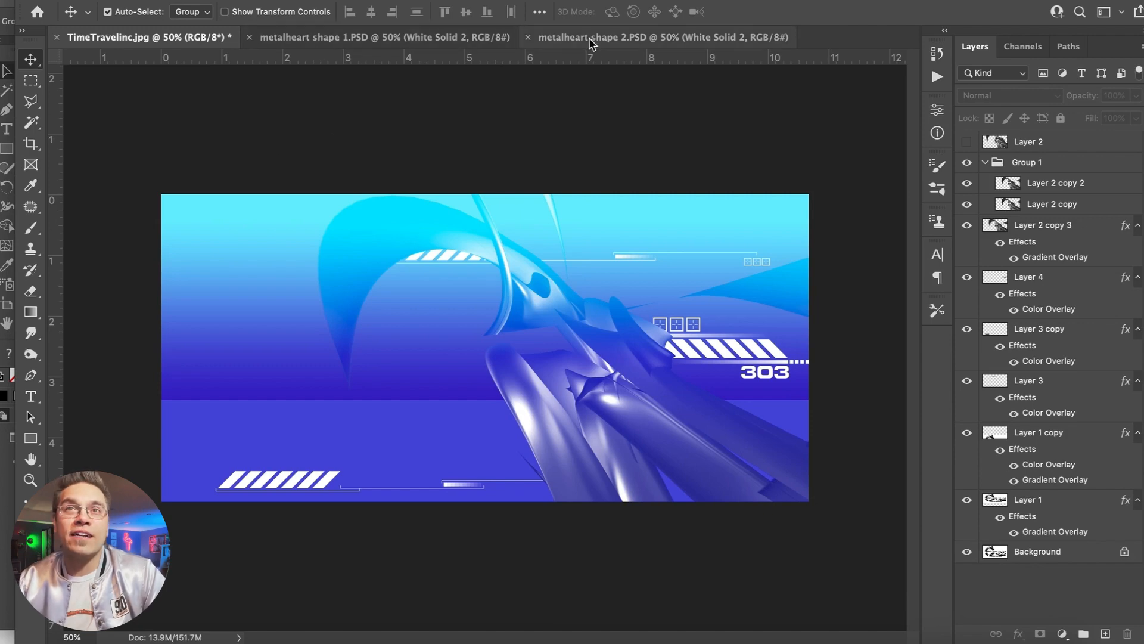
- Scale the white 303 graphic down into a small mark at the banner's right edge, just above the solid blue band
{"action": "left_click", "coordinate": [745, 358]}
{"action": "left_click", "coordinate": [148, 0]}
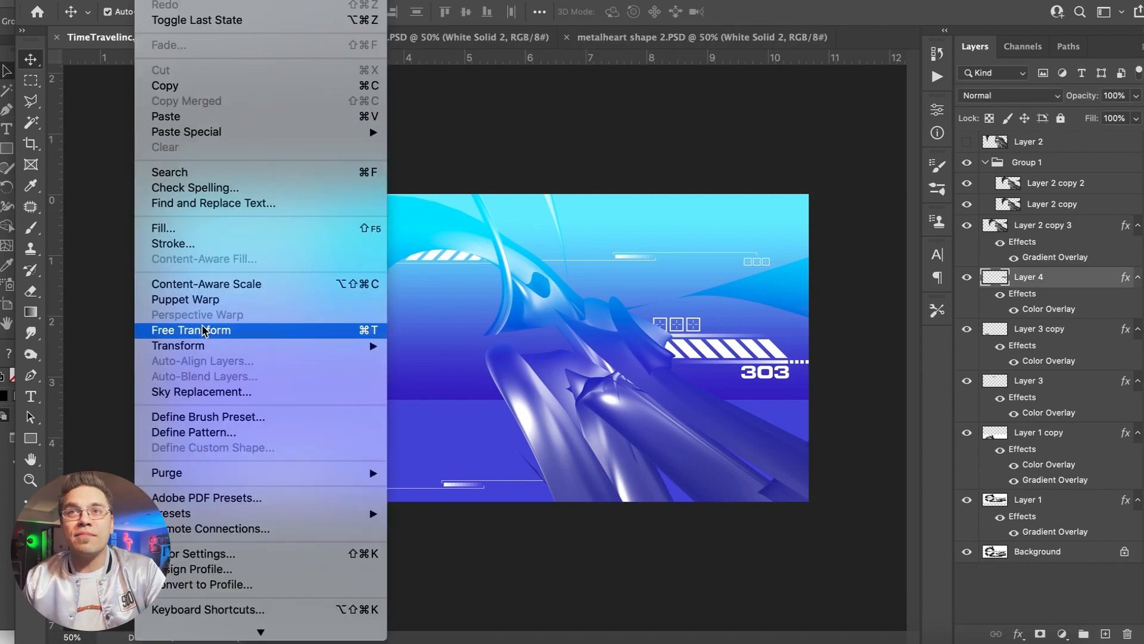
{"action": "left_click", "coordinate": [179, 327]}
{"action": "left_click_drag", "start_coordinate": [654, 320], "coordinate": [768, 383]}
{"action": "key", "text": "Return"}
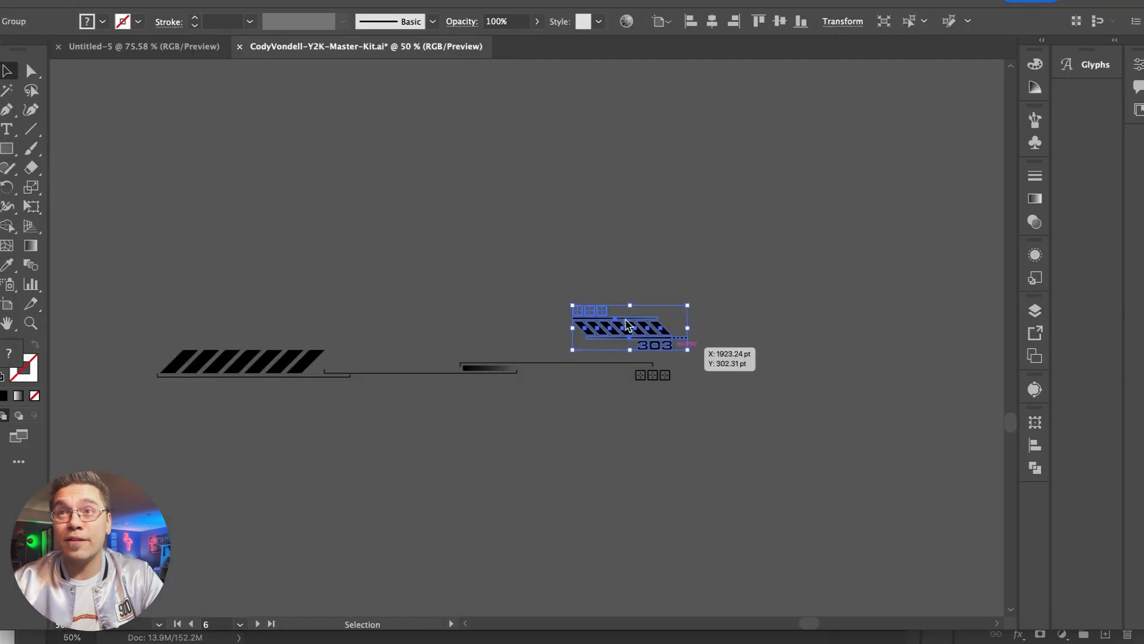
- Copy the thin bracketed line element from the Illustrator kit and paste it into the Photoshop banner
{"action": "left_click", "coordinate": [496, 314]}
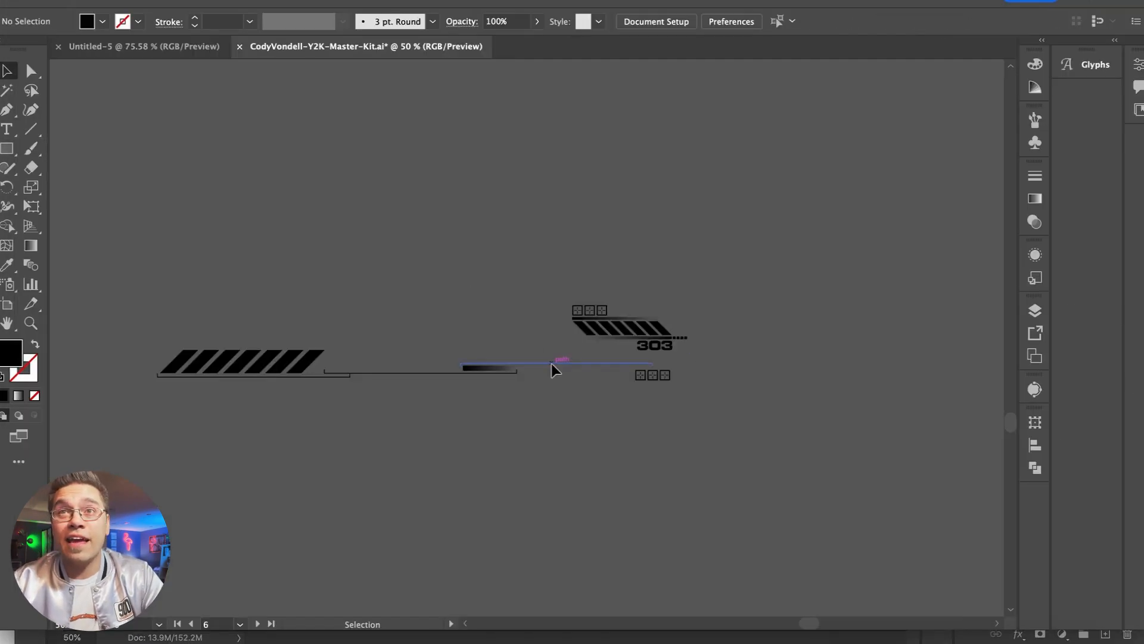
{"action": "left_click", "coordinate": [553, 363]}
{"action": "left_click_drag", "start_coordinate": [346, 390], "coordinate": [344, 391]}
{"action": "key", "text": "super+c"}
{"action": "left_click", "coordinate": [427, 642]}
{"action": "key", "text": "super+v"}
{"action": "key", "text": "Return"}
{"action": "key", "text": "Return"}
- Give the pasted line element on Layer 5 a white Color Overlay
{"action": "double_click", "coordinate": [1073, 278]}
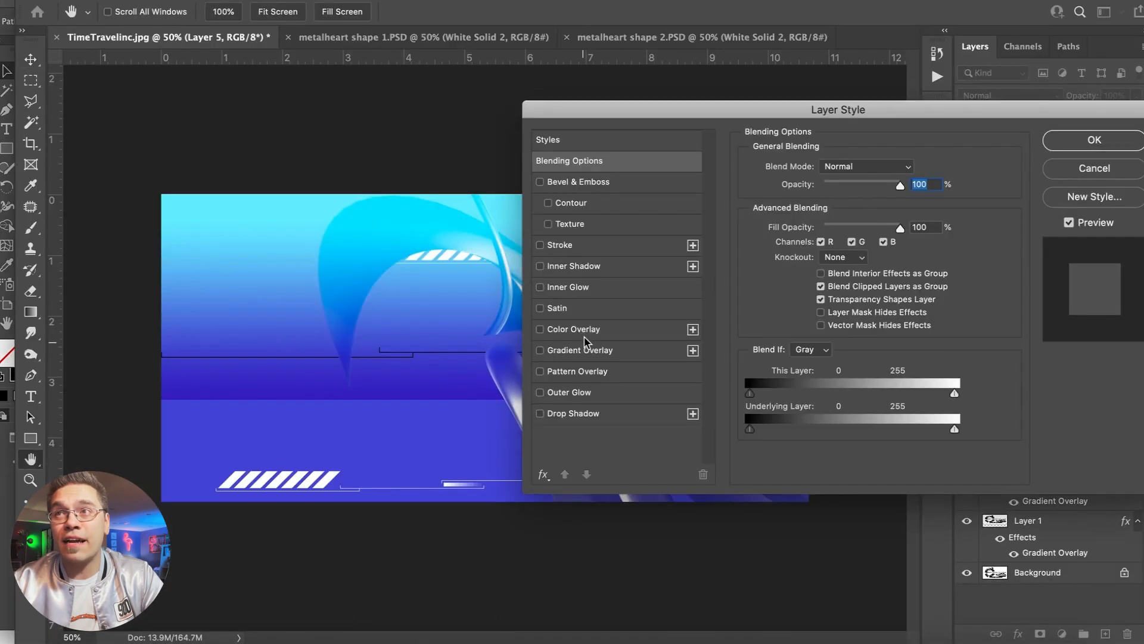
{"action": "left_click", "coordinate": [573, 329]}
{"action": "left_click", "coordinate": [910, 169]}
{"action": "left_click_drag", "start_coordinate": [845, 327], "coordinate": [592, 299]}
{"action": "key", "text": "Return"}
{"action": "key", "text": "Return"}
- Move the white line element to the lower right of the gradient area, so it runs beside the 303 graphic
{"action": "left_click", "coordinate": [147, 0]}
{"action": "left_click", "coordinate": [170, 333]}
{"action": "left_click_drag", "start_coordinate": [334, 349], "coordinate": [467, 367]}
{"action": "key", "text": "Return"}
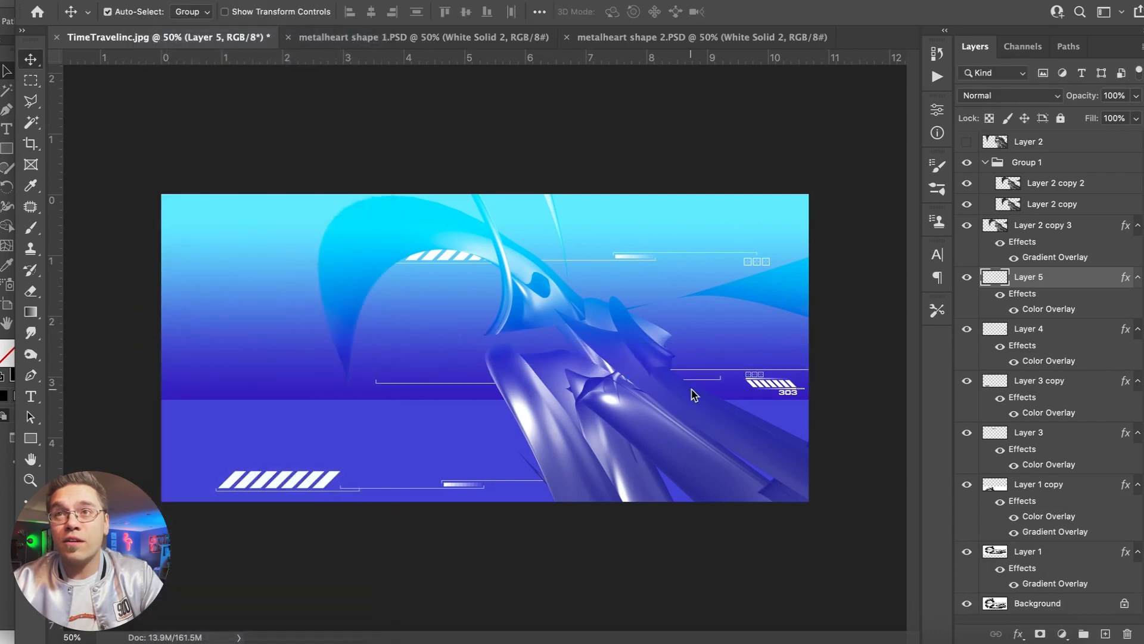
- Duplicate the white line element, rotate the copy 180°, and place it to the left just above the original
{"action": "left_click", "coordinate": [699, 398], "text": "alt"}
{"action": "left_click", "coordinate": [147, 1]}
{"action": "mouse_move", "coordinate": [242, 345]}
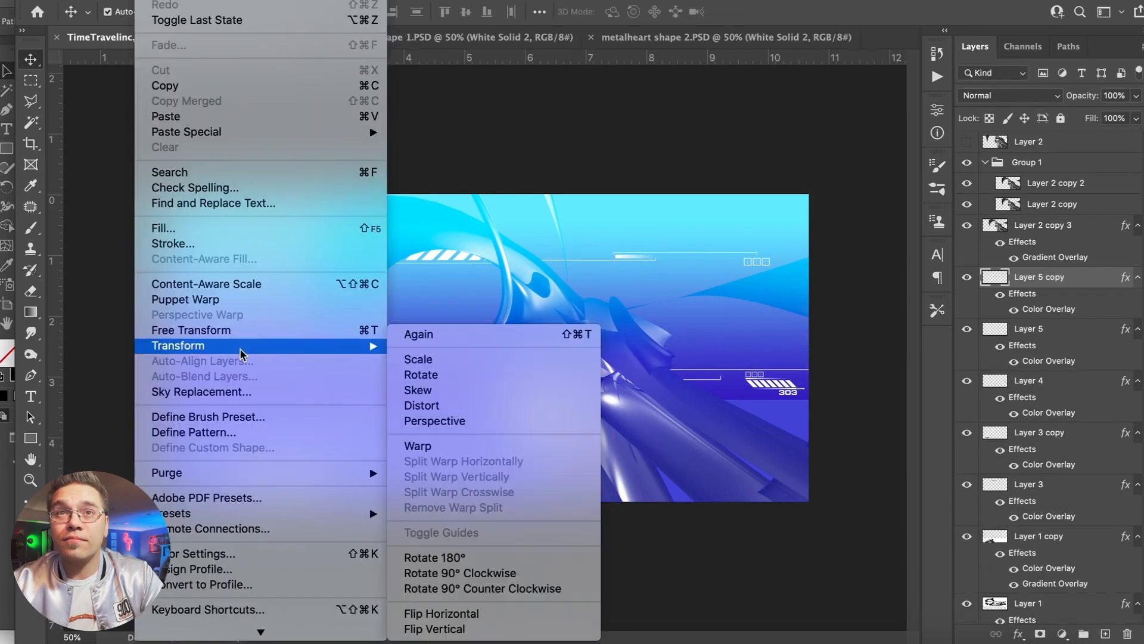
{"action": "left_click", "coordinate": [441, 560]}
{"action": "left_click", "coordinate": [147, 1]}
{"action": "left_click", "coordinate": [191, 330]}
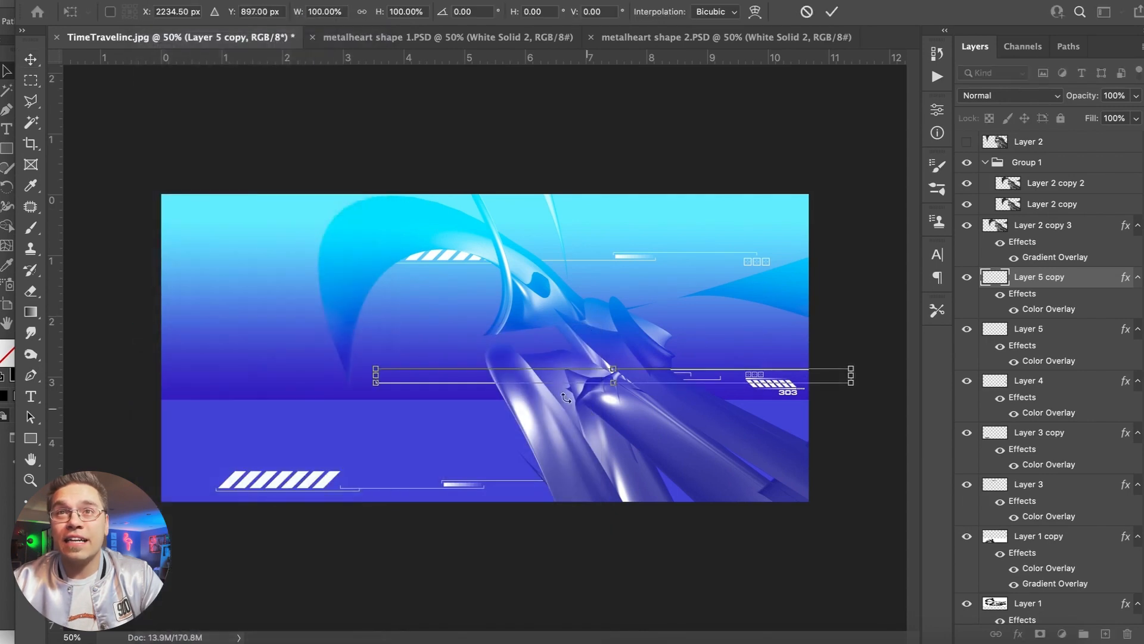
{"action": "left_click_drag", "start_coordinate": [533, 379], "coordinate": [449, 364]}
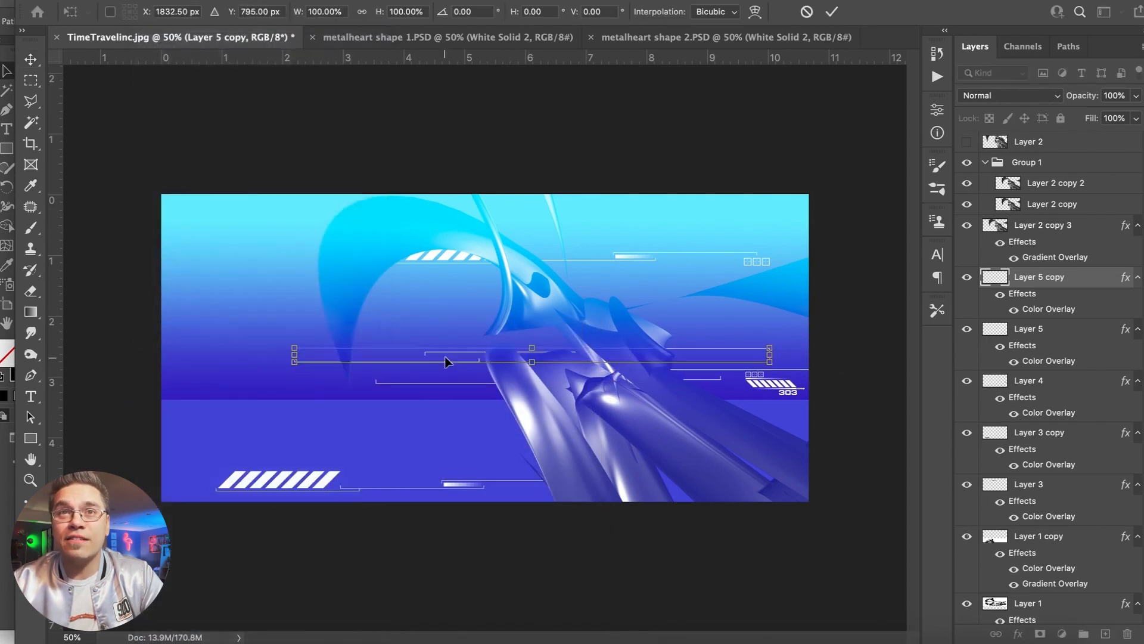
{"action": "key", "text": "Return"}
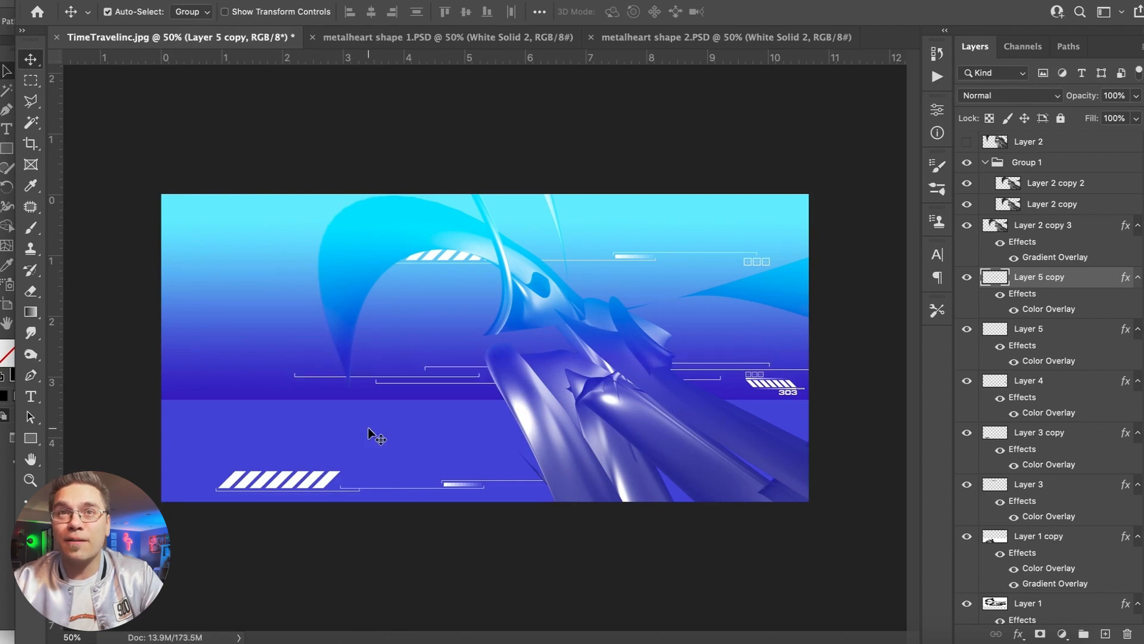
- Duplicate Group 1 with the metalheart shapes and merge the copy into a single layer
{"action": "left_click", "coordinate": [577, 342]}
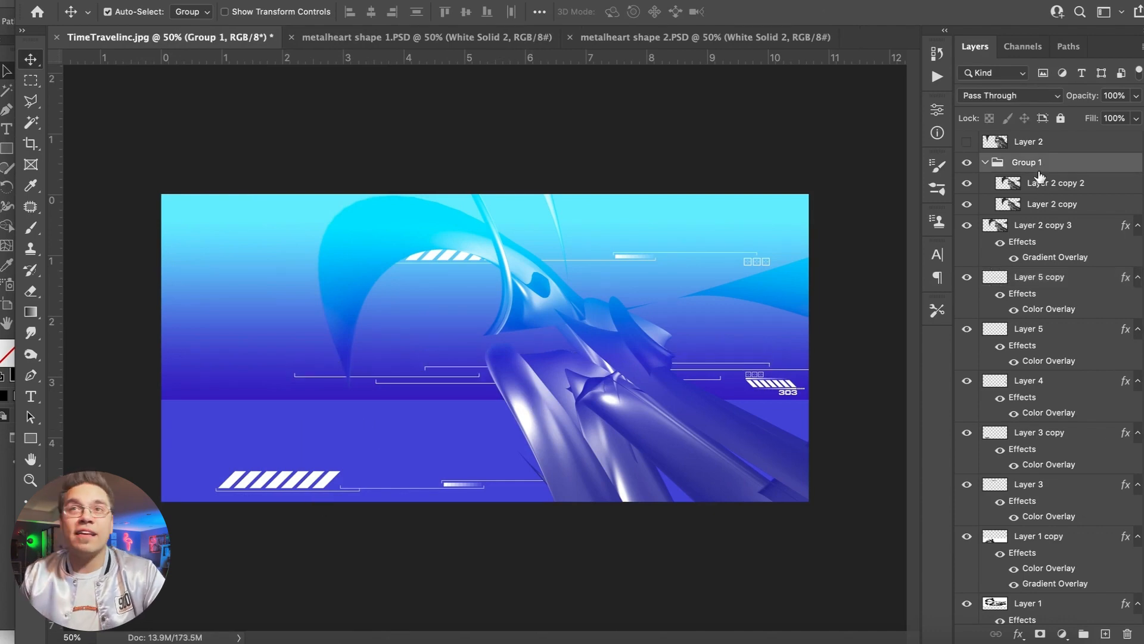
{"action": "key", "text": "super+j"}
{"action": "left_click", "coordinate": [231, 0]}
{"action": "left_click", "coordinate": [270, 567]}
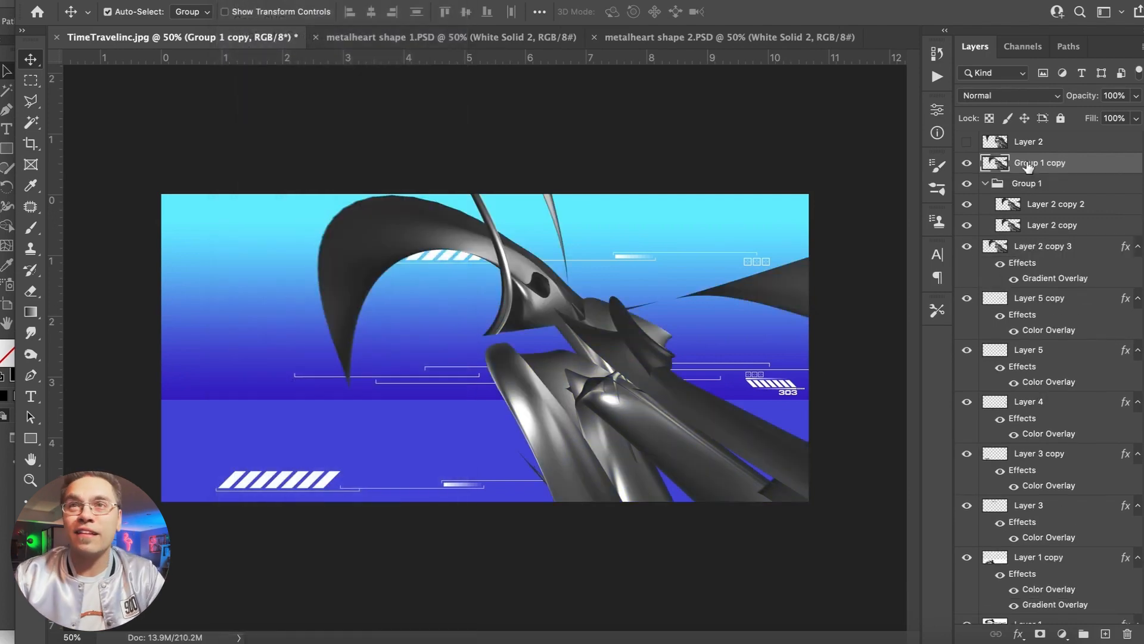
- Set Group 1 copy to the Subtract blend mode and place it directly above Layer 1
{"action": "double_click", "coordinate": [1086, 167]}
{"action": "left_click", "coordinate": [867, 167]}
{"action": "left_click", "coordinate": [856, 468]}
{"action": "key", "text": "Return"}
{"action": "left_click_drag", "start_coordinate": [1017, 162], "coordinate": [1016, 585]}
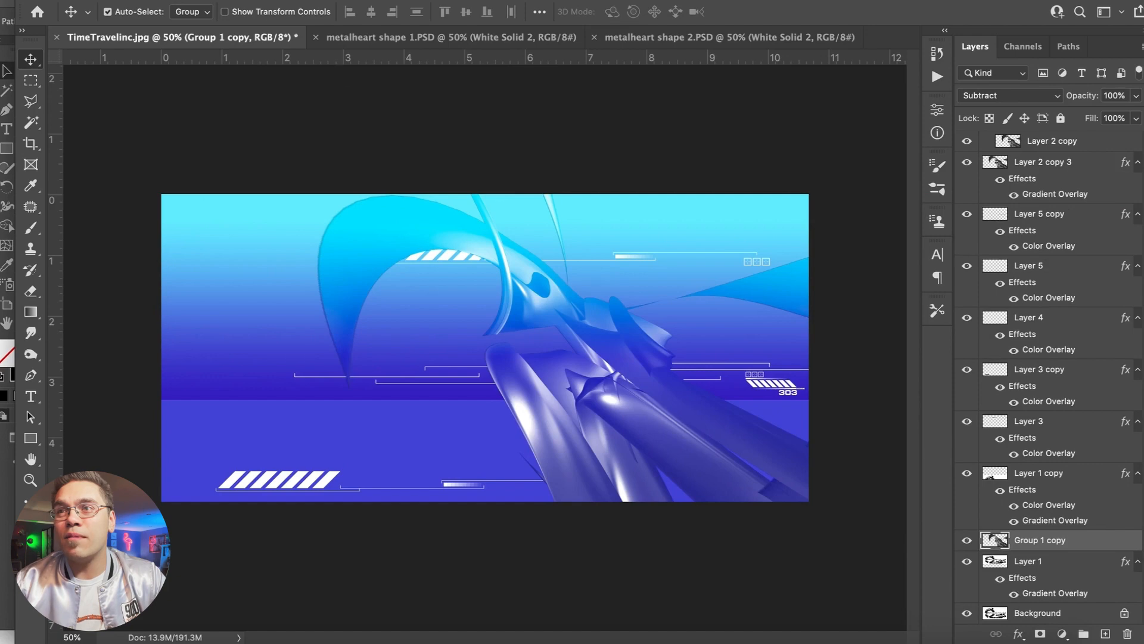
- Extend Group 1 copy beyond the original shape and apply a Gaussian Blur with a 27.5 pixel radius
{"action": "left_click", "coordinate": [256, 327]}
{"action": "key", "text": "super+minus"}
{"action": "left_click_drag", "start_coordinate": [349, 254], "coordinate": [341, 249]}
{"action": "key", "text": "Return"}
{"action": "left_click", "coordinate": [365, 1]}
{"action": "mouse_move", "coordinate": [394, 192]}
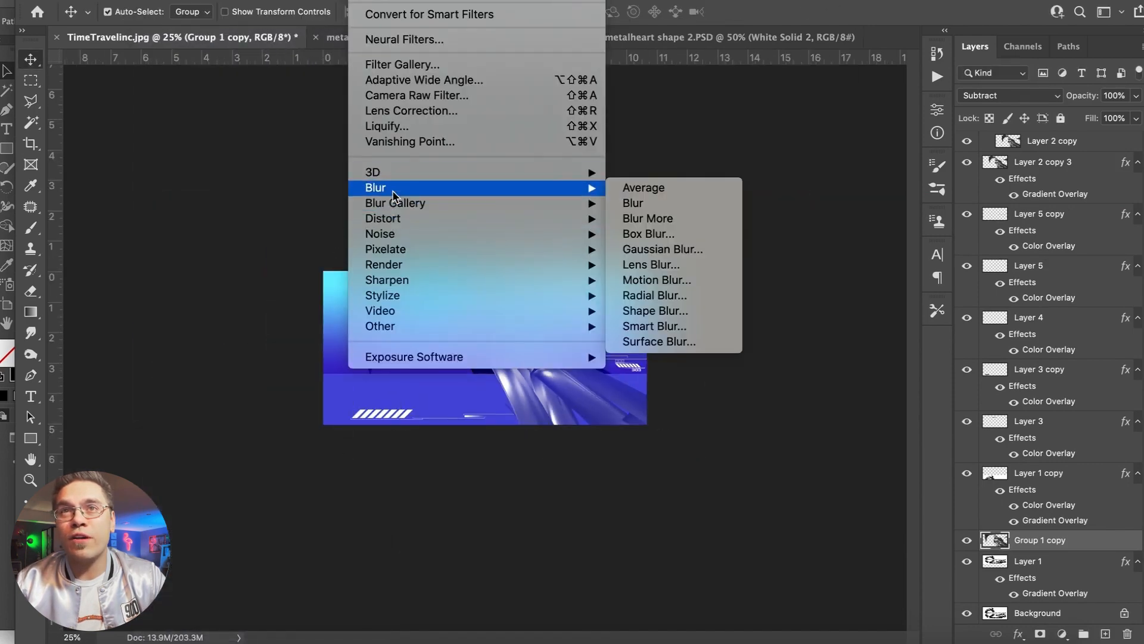
{"action": "left_click", "coordinate": [658, 251]}
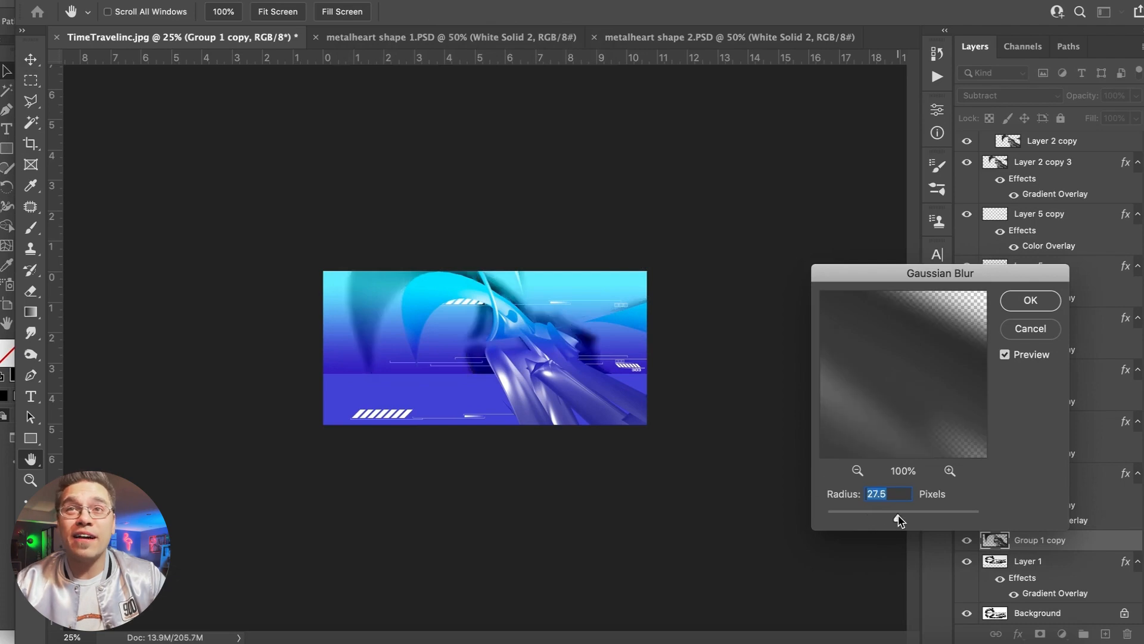
{"action": "key", "text": "Return"}
- Reposition and distort the blurred Group 1 copy, stretching its lower corners well beyond the banner
{"action": "key", "text": "v"}
{"action": "key", "text": "super+plus"}
{"action": "left_click_drag", "start_coordinate": [351, 273], "coordinate": [409, 256]}
{"action": "left_click", "coordinate": [143, 1]}
{"action": "mouse_move", "coordinate": [232, 345]}
{"action": "left_click", "coordinate": [424, 406]}
{"action": "key", "text": "super+minus"}
{"action": "left_click_drag", "start_coordinate": [366, 465], "coordinate": [370, 425]}
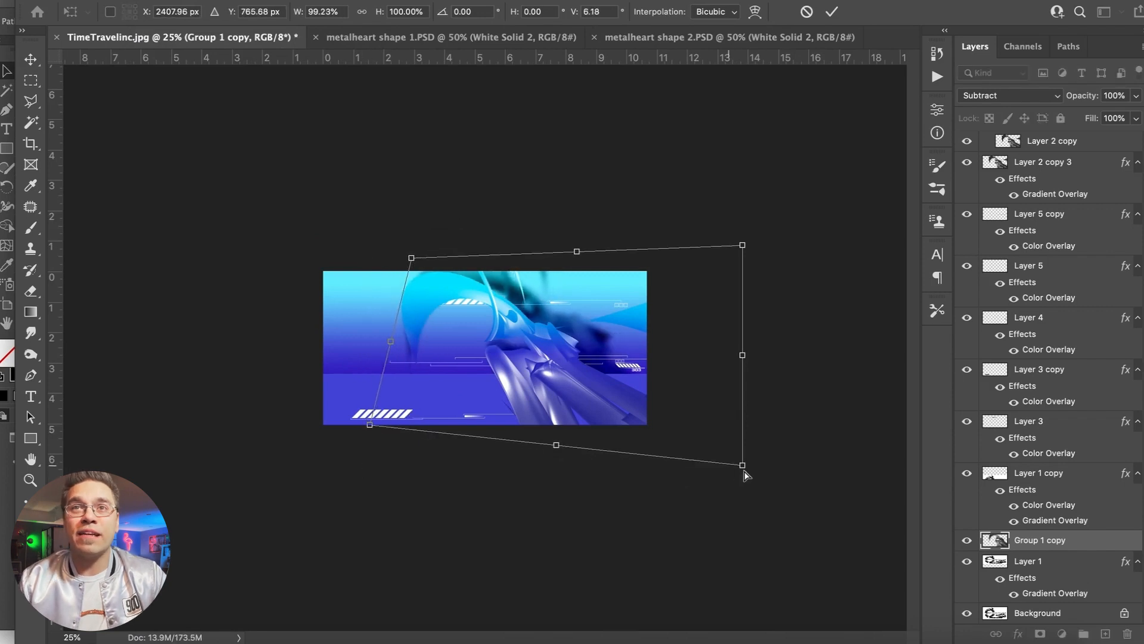
{"action": "left_click_drag", "start_coordinate": [742, 465], "coordinate": [832, 532]}
{"action": "left_click_drag", "start_coordinate": [369, 425], "coordinate": [344, 552]}
{"action": "left_click_drag", "start_coordinate": [565, 298], "coordinate": [533, 302]}
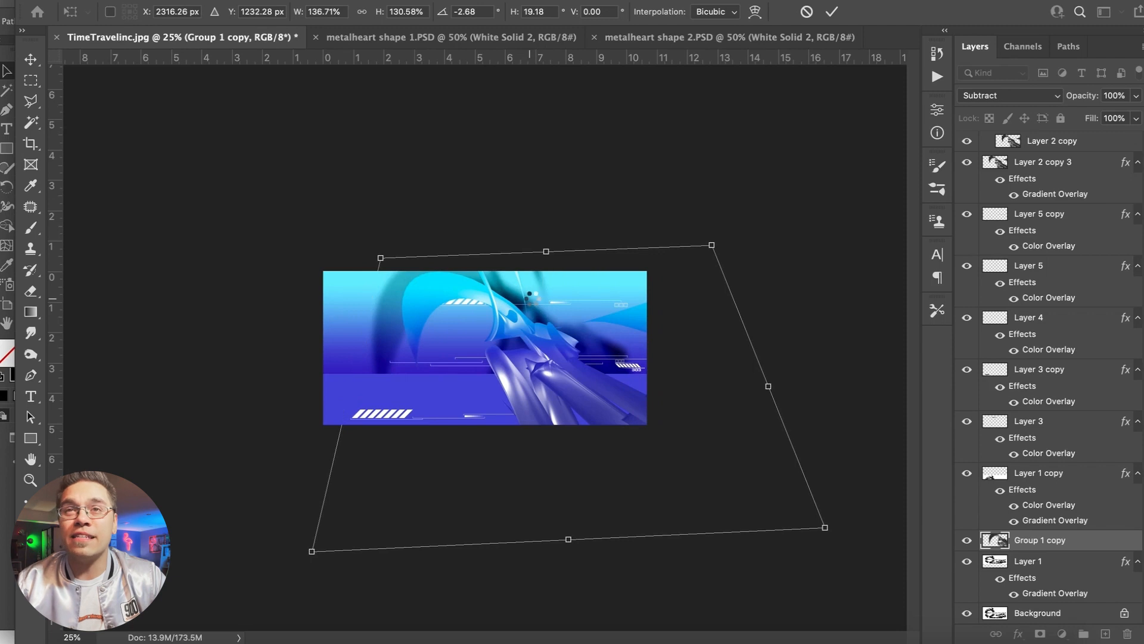
{"action": "key", "text": "Return"}
- Change Group 1 copy's blend mode to Linear Dodge (Add) and set its opacity to 50%
{"action": "double_click", "coordinate": [1088, 540]}
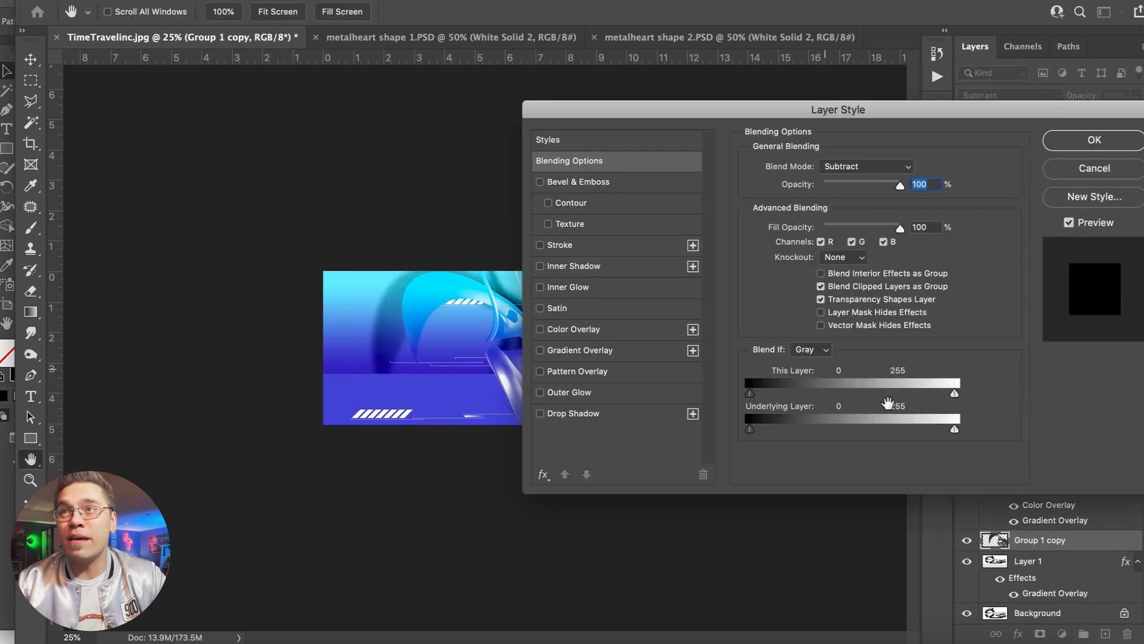
{"action": "left_click", "coordinate": [842, 168]}
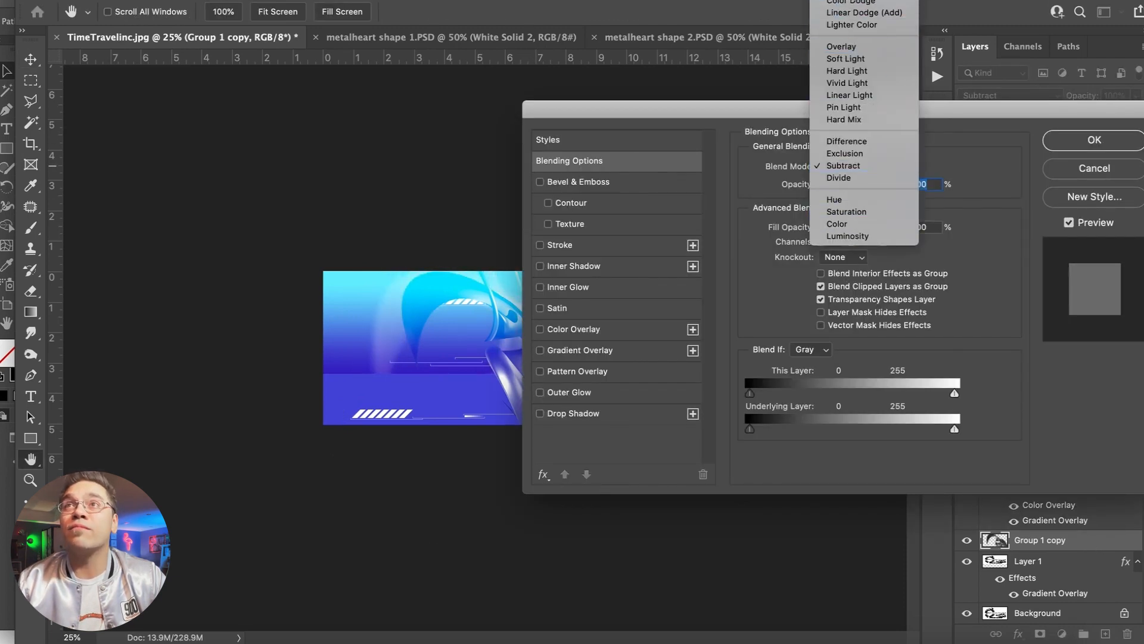
{"action": "left_click", "coordinate": [858, 13]}
{"action": "key", "text": "Return"}
{"action": "key", "text": "ctrl+equal"}
{"action": "left_click_drag", "start_coordinate": [362, 302], "coordinate": [358, 296]}
{"action": "key", "text": "5"}
- Scale the blurred Group 1 copy up toward the upper left so its glow spreads across the background
{"action": "left_click", "coordinate": [156, 1]}
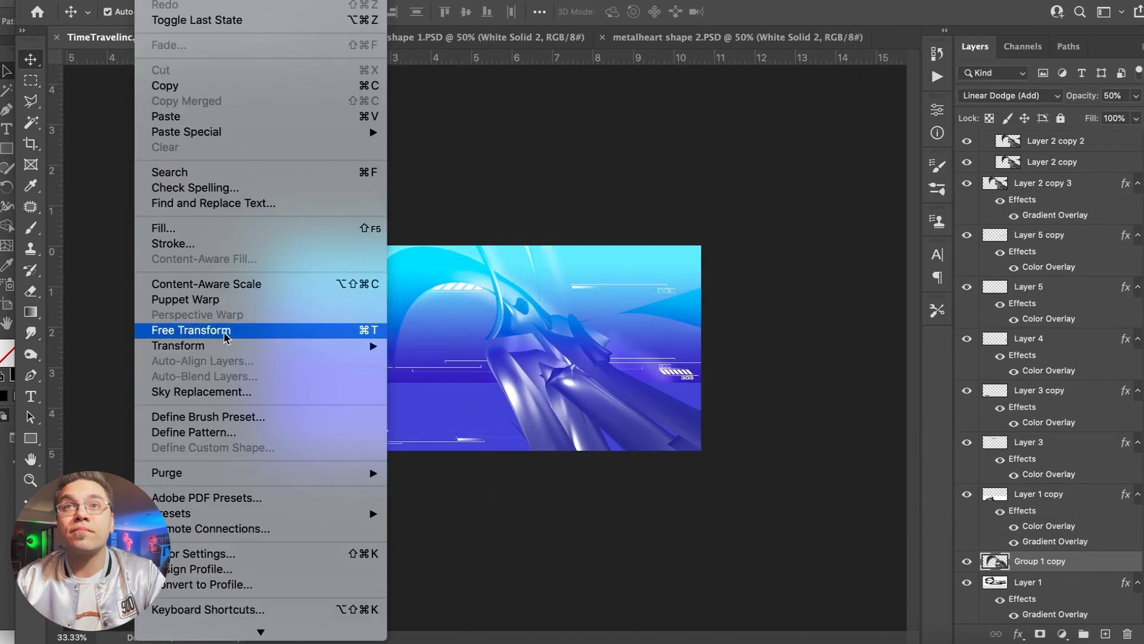
{"action": "left_click", "coordinate": [223, 333]}
{"action": "left_click_drag", "start_coordinate": [426, 288], "coordinate": [394, 215]}
{"action": "key", "text": "Return"}
{"action": "scroll", "coordinate": [1047, 536], "scroll_direction": "down", "scroll_amount": 1}
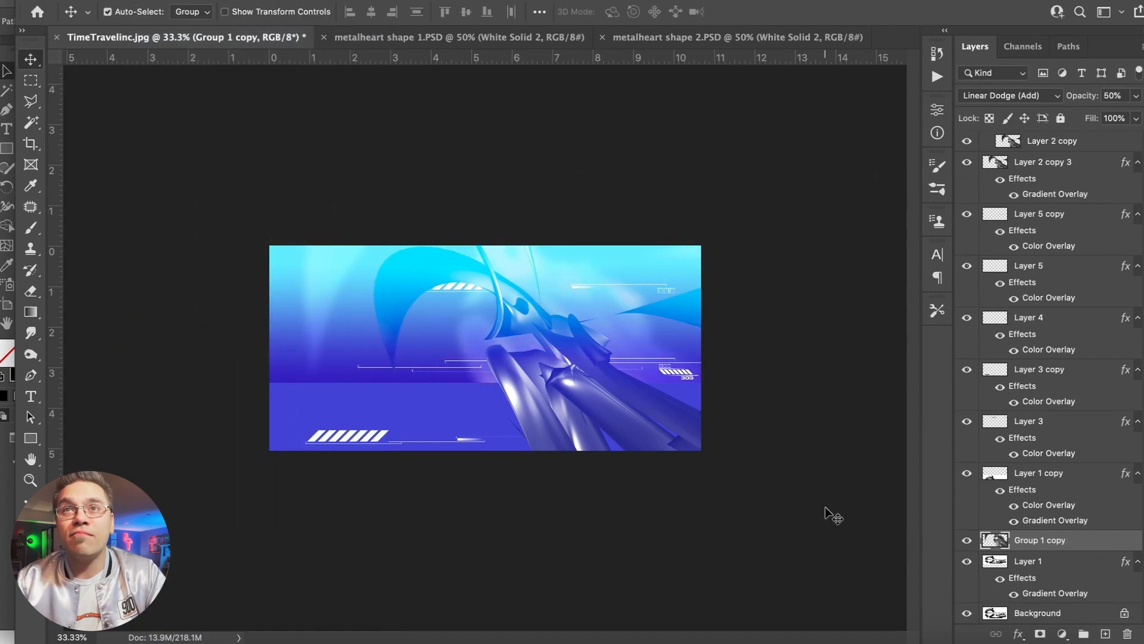
{"action": "key", "text": "ctrl+equal"}
{"action": "key", "text": "ctrl+equal"}
{"action": "key", "text": "ctrl+minus"}
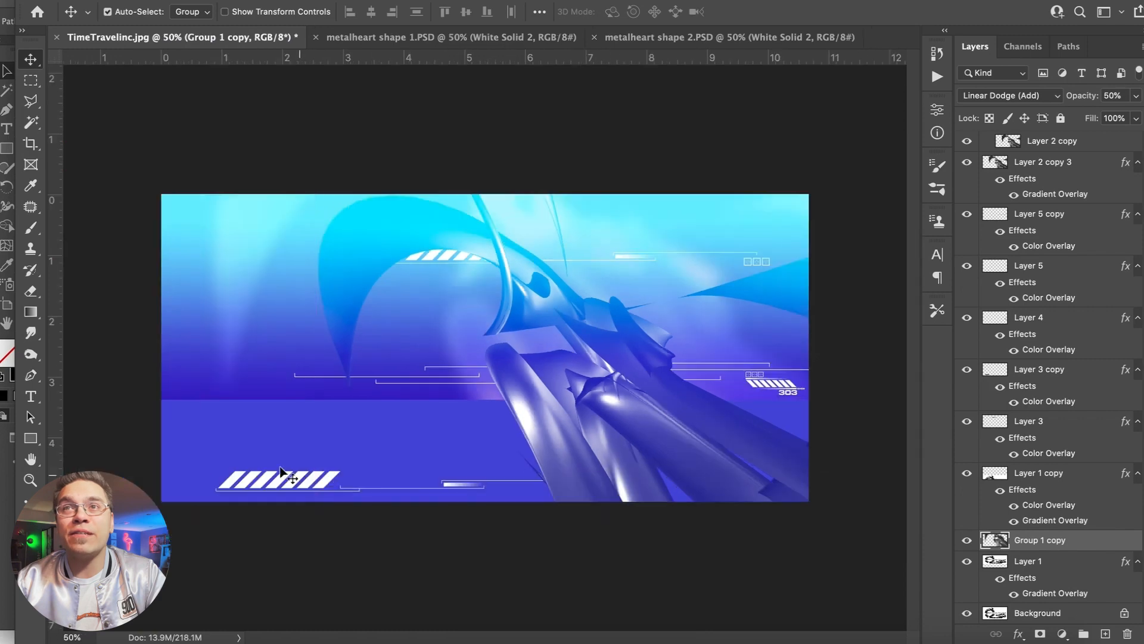
- Add the text "Movement" across the banner's upper area in the Stasmic font at 40 pt
{"action": "key", "text": "t"}
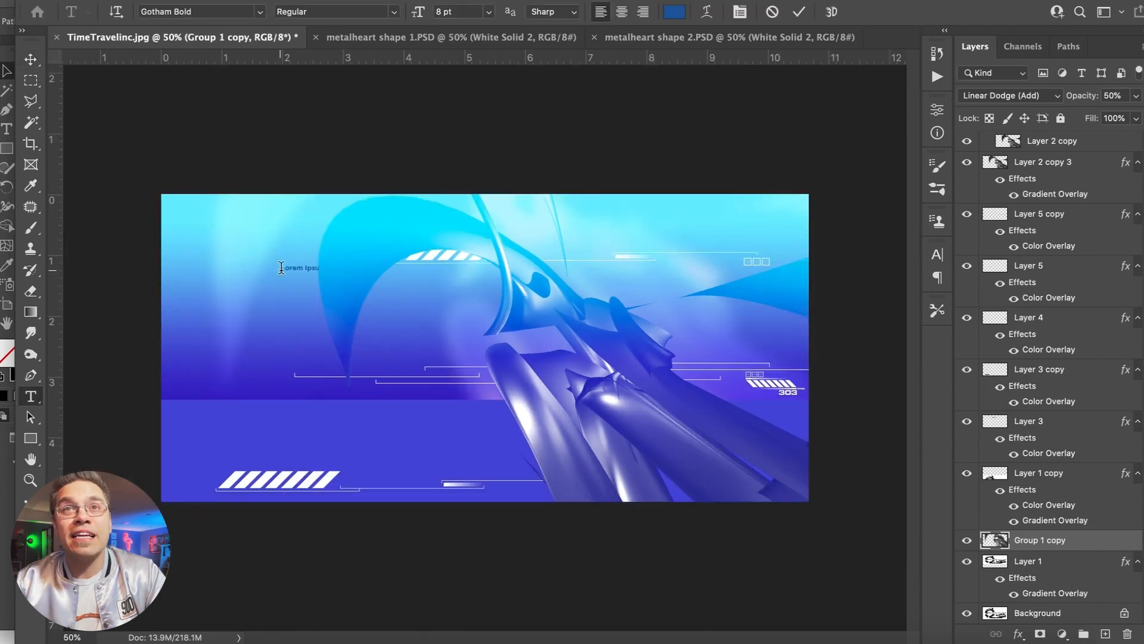
{"action": "left_click", "coordinate": [281, 268]}
{"action": "key", "text": "ctrl+a"}
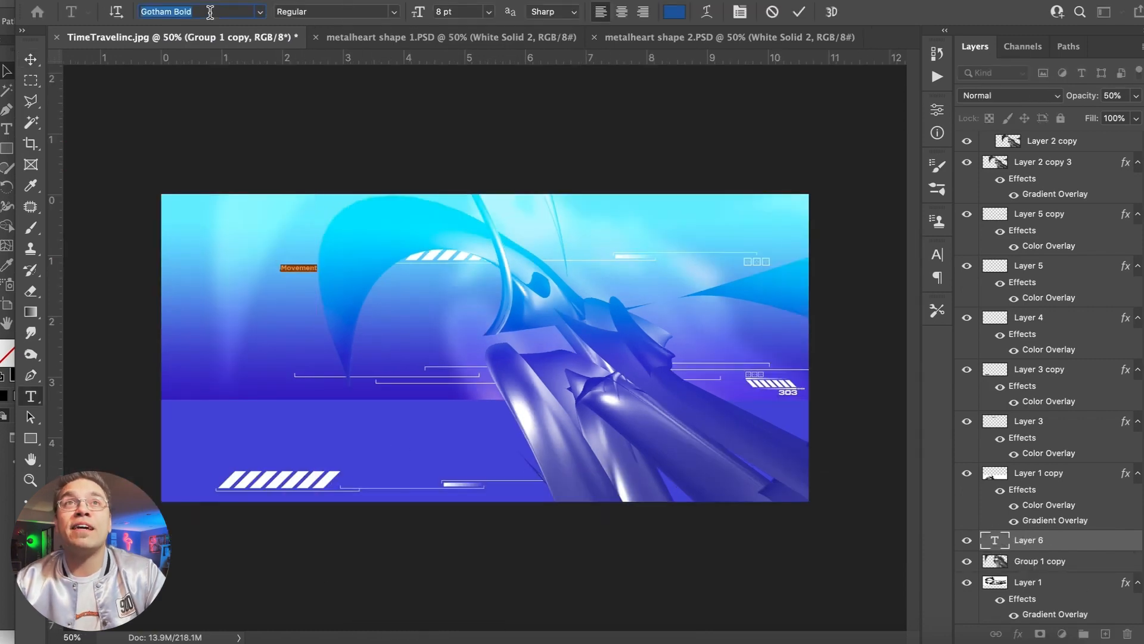
{"action": "type", "text": "st"}
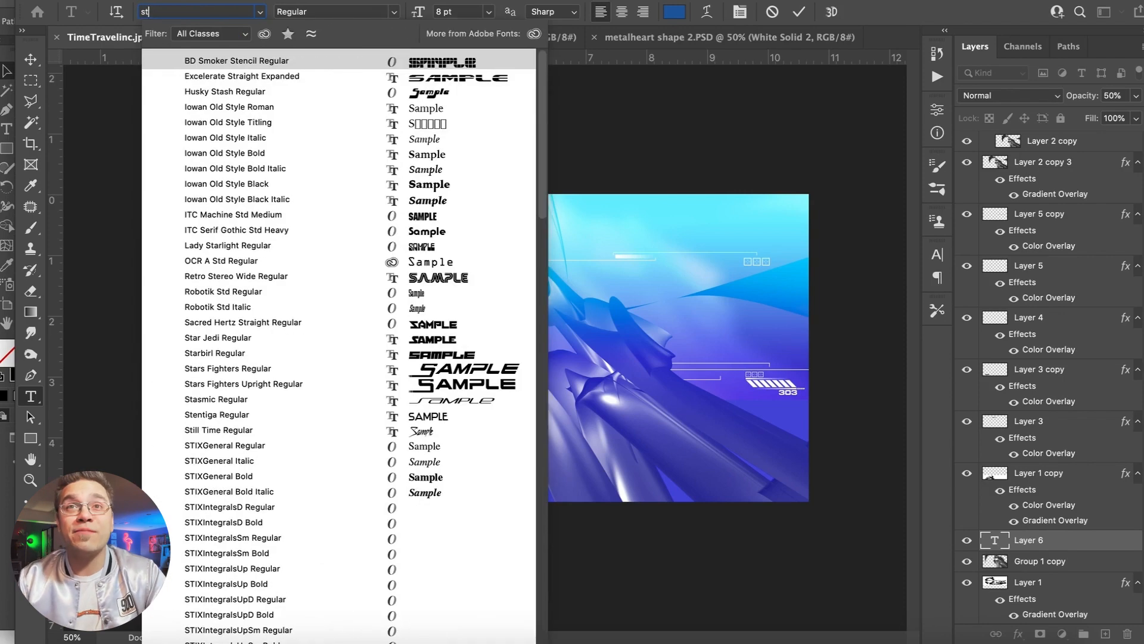
{"action": "left_click", "coordinate": [270, 395]}
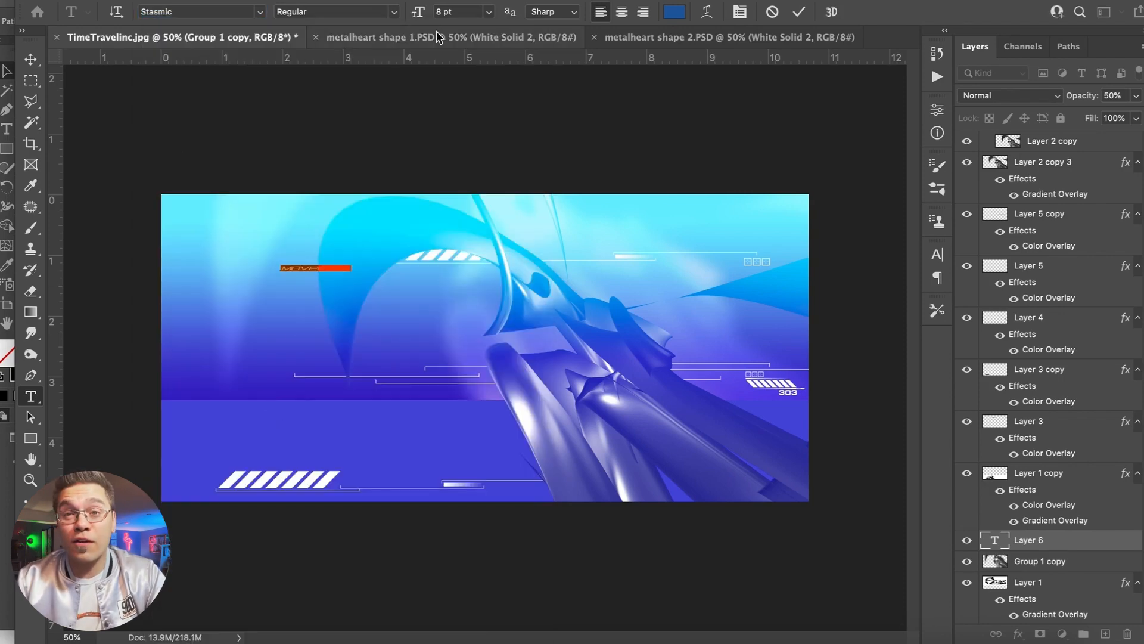
{"action": "type", "text": "40"}
{"action": "key", "text": "Return"}
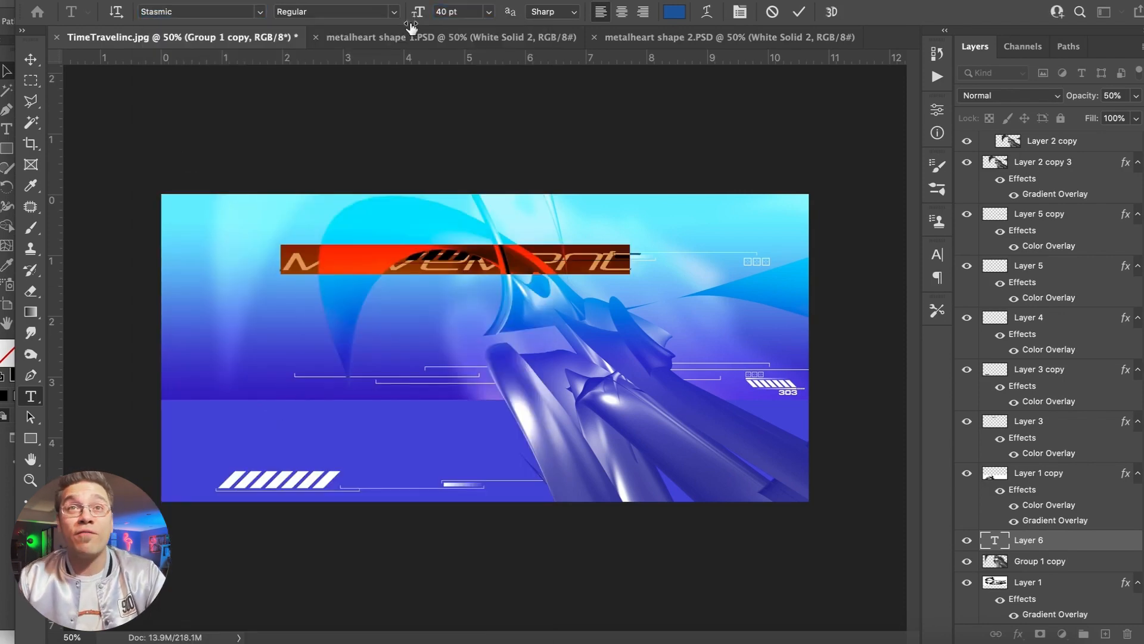
- Raise the Movement text layer through the layer stack until it sits above Group 1
{"action": "left_click", "coordinate": [31, 60]}
{"action": "key", "text": "super+bracketright"}
{"action": "key", "text": "super+bracketright"}
{"action": "key", "text": "super+bracketright"}
{"action": "key", "text": "super+bracketright"}
{"action": "key", "text": "super+bracketright"}
{"action": "key", "text": "super+bracketright"}
{"action": "key", "text": "super+bracketright"}
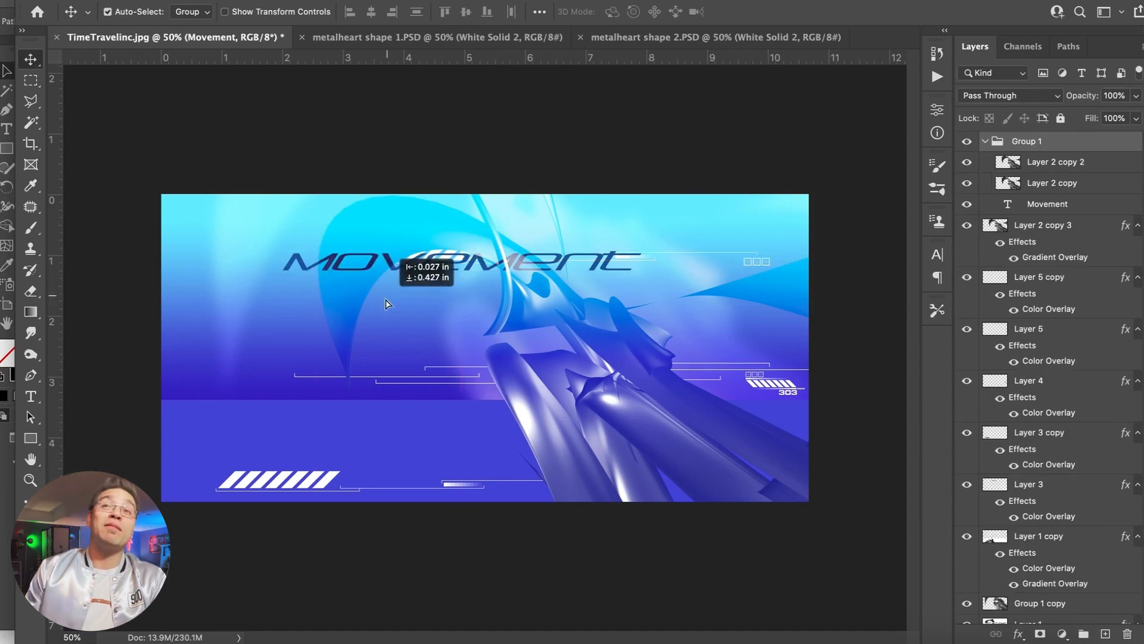
{"action": "left_click_drag", "start_coordinate": [388, 263], "coordinate": [370, 302]}
{"action": "key", "text": "ctrl+z"}
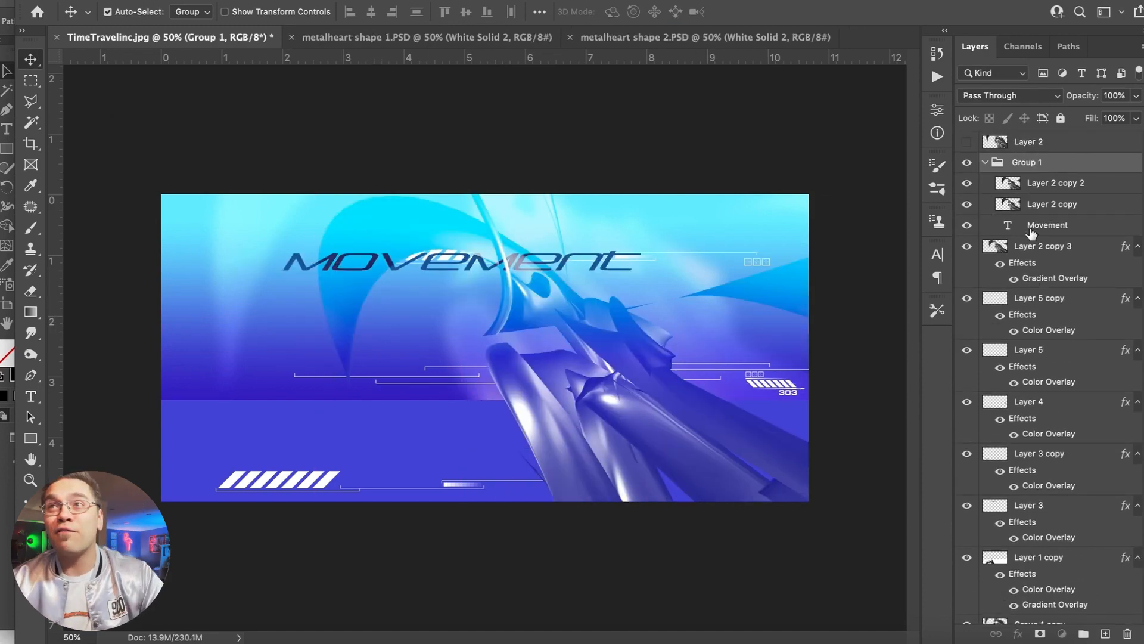
{"action": "left_click", "coordinate": [1032, 233]}
{"action": "key", "text": "super+bracketright"}
{"action": "key", "text": "super+bracketright"}
{"action": "key", "text": "super+bracketright"}
- Duplicate the Movement text, hide the original, and enlarge the copy to span the banner's full width
{"action": "key", "text": "super+j"}
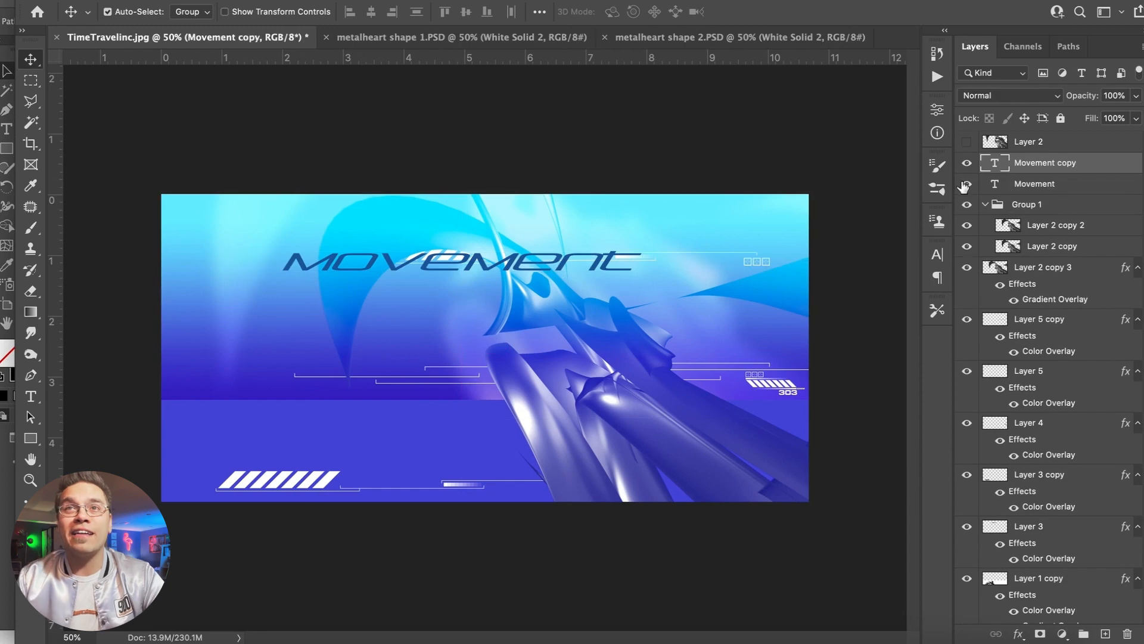
{"action": "left_click", "coordinate": [115, 1]}
{"action": "left_click", "coordinate": [215, 327]}
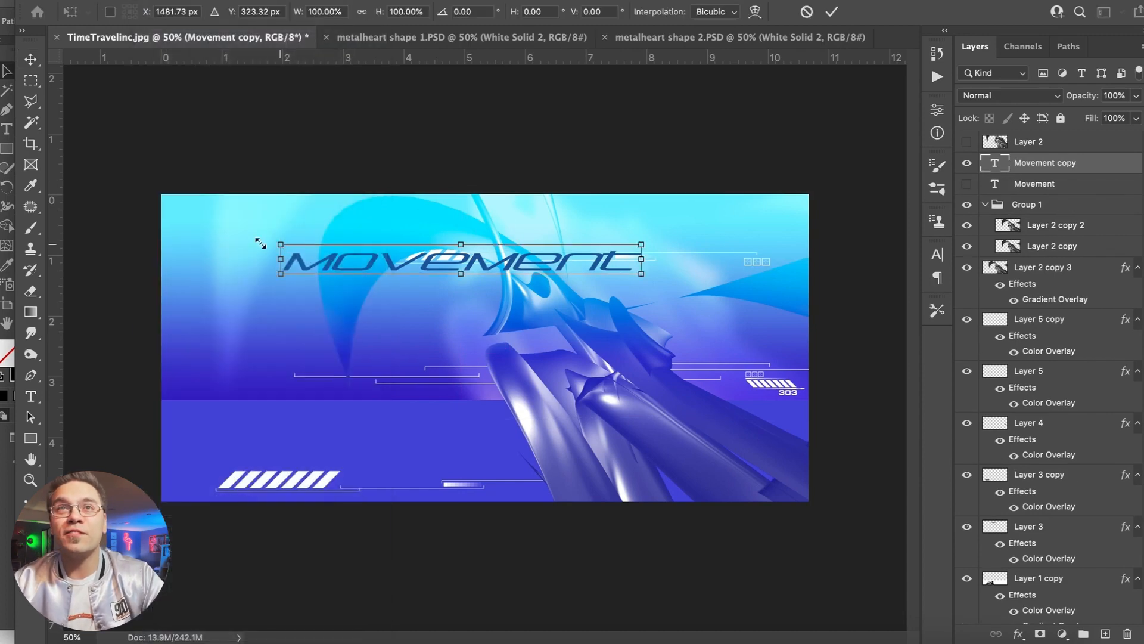
{"action": "left_click_drag", "start_coordinate": [280, 245], "coordinate": [136, 176]}
{"action": "key", "text": "Return"}
- Rasterize the enlarged Movement copy and apply a Motion Blur at a 0° angle with a 2000 pixel distance
{"action": "left_click", "coordinate": [364, 1]}
{"action": "mouse_move", "coordinate": [393, 188]}
{"action": "left_click", "coordinate": [679, 248]}
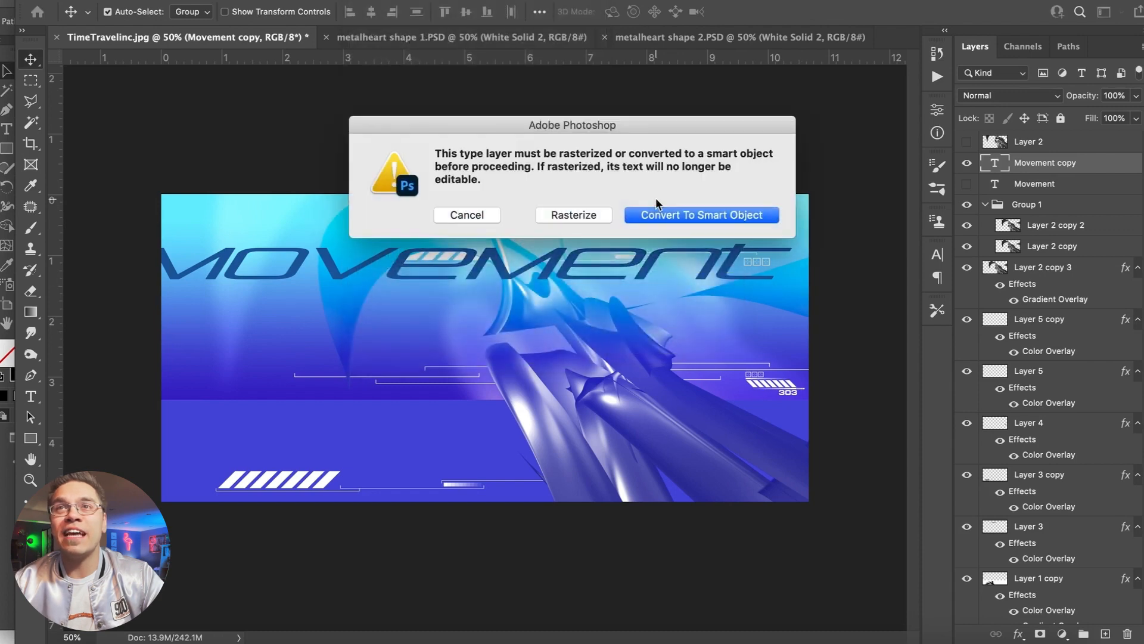
{"action": "left_click", "coordinate": [573, 215]}
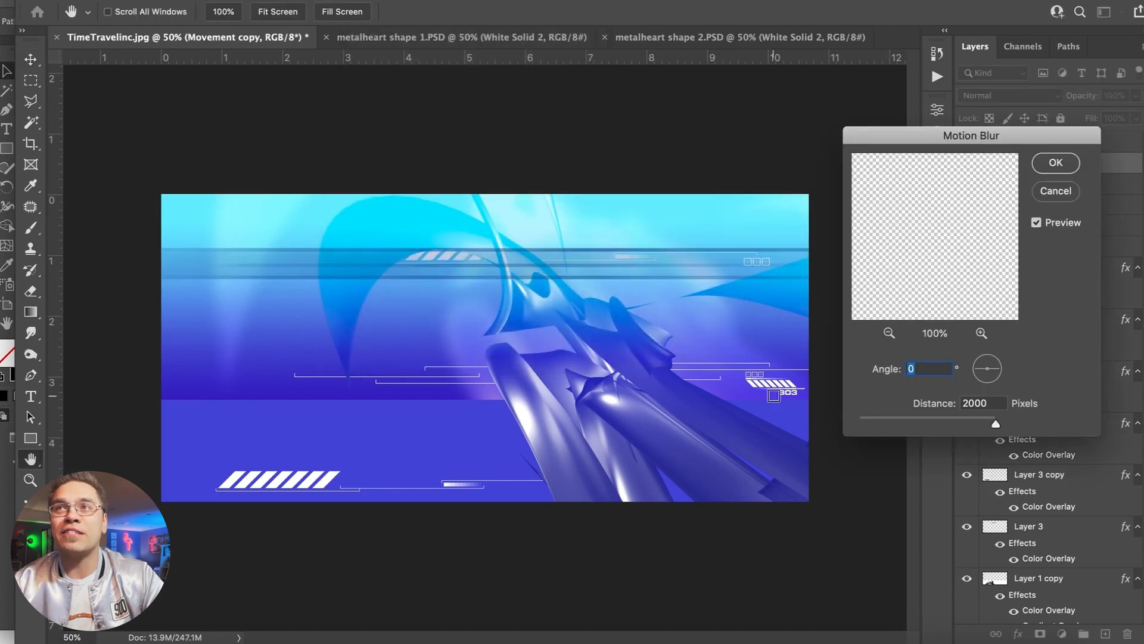
{"action": "key", "text": "Return"}
- Place the blurred Movement copy beneath the visible Movement text layer and select the text layer
{"action": "left_click_drag", "start_coordinate": [1026, 183], "coordinate": [1037, 186]}
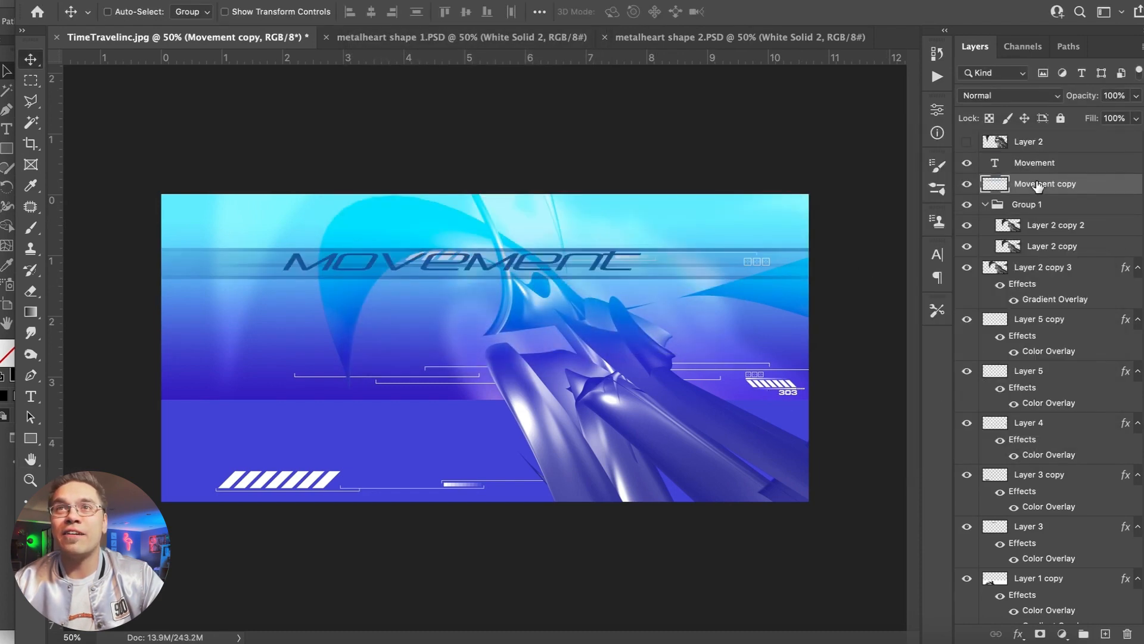
{"action": "double_click", "coordinate": [1057, 167]}
{"action": "left_click", "coordinate": [1076, 170]}
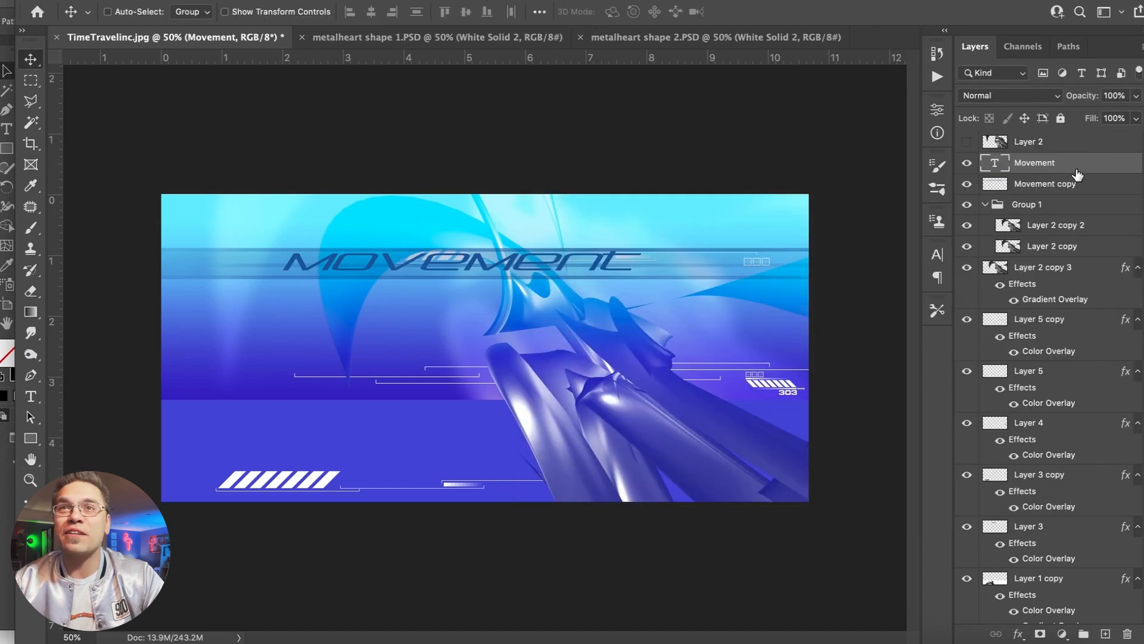
- Duplicate the Movement text as a rasterized layer and enlarge the copy to span the banner's width
{"action": "key", "text": "super+j"}
{"action": "left_click", "coordinate": [143, 1]}
{"action": "left_click", "coordinate": [238, 330]}
{"action": "left_click_drag", "start_coordinate": [276, 245], "coordinate": [148, 230]}
{"action": "key", "text": "Return"}
- Soften the enlarged Movement copy with a light Gaussian Blur, keeping its letters readable
{"action": "left_click", "coordinate": [368, 0]}
{"action": "mouse_move", "coordinate": [396, 187]}
{"action": "left_click", "coordinate": [632, 248]}
{"action": "left_click", "coordinate": [558, 217]}
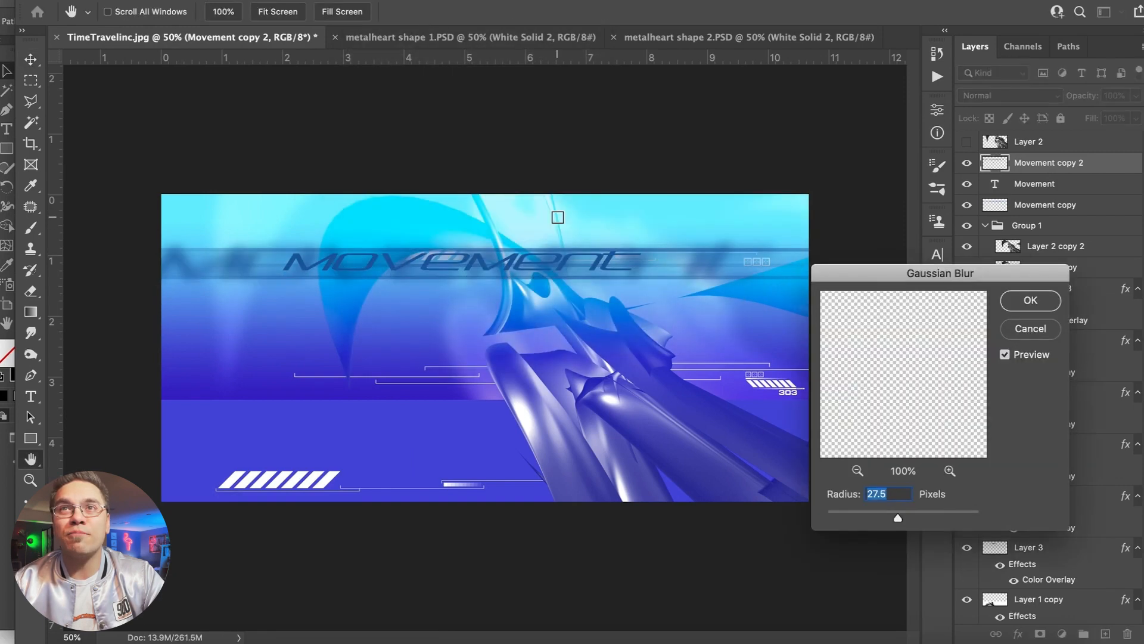
{"action": "left_click_drag", "start_coordinate": [881, 516], "coordinate": [885, 517]}
{"action": "left_click", "coordinate": [1030, 300]}
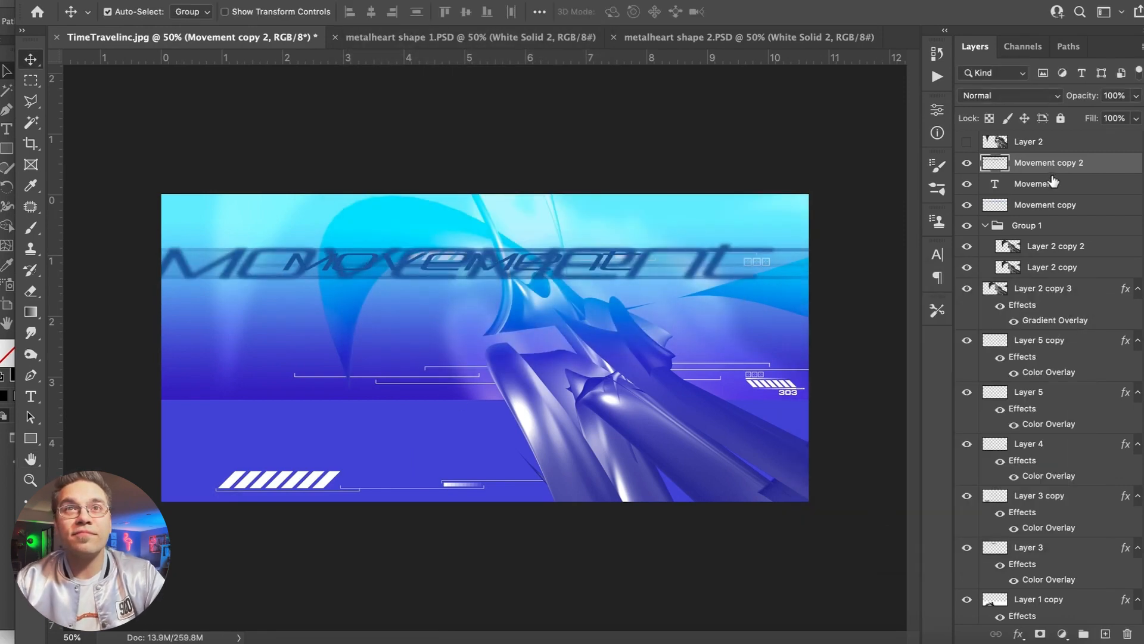
- Place the Movement text above its blurred copies and give it a white Color Overlay at 100% opacity
{"action": "double_click", "coordinate": [1049, 185]}
{"action": "left_click", "coordinate": [572, 329]}
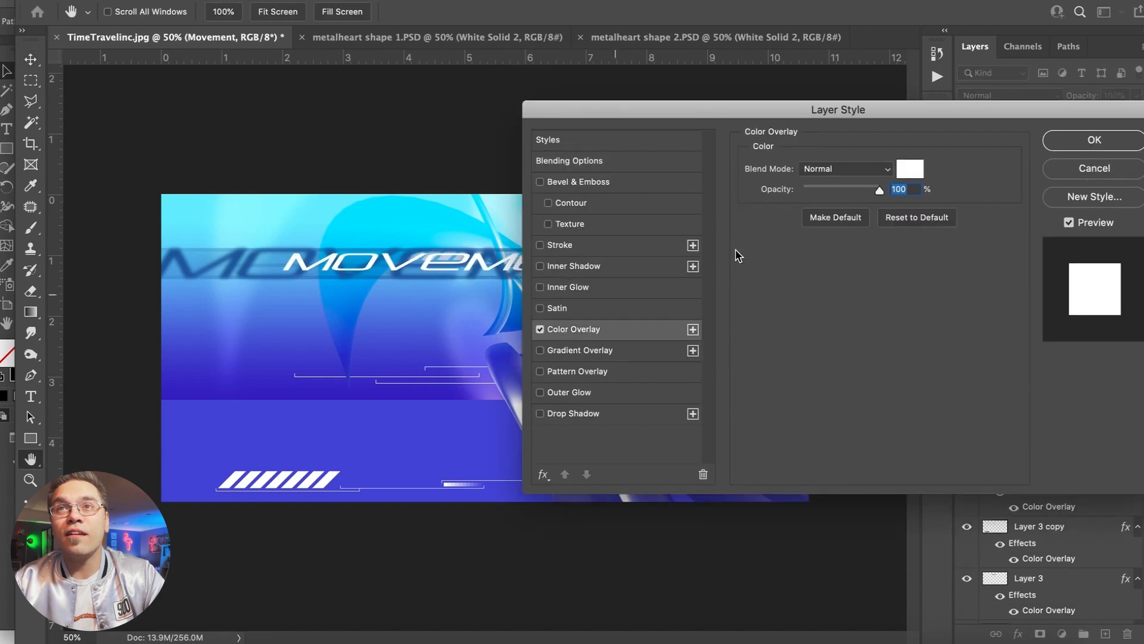
{"action": "key", "text": "Return"}
- Move the Movement title and its two blurred copies slightly lower on the banner and shift the title toward its left edge
{"action": "left_click", "coordinate": [1042, 243], "text": "shift"}
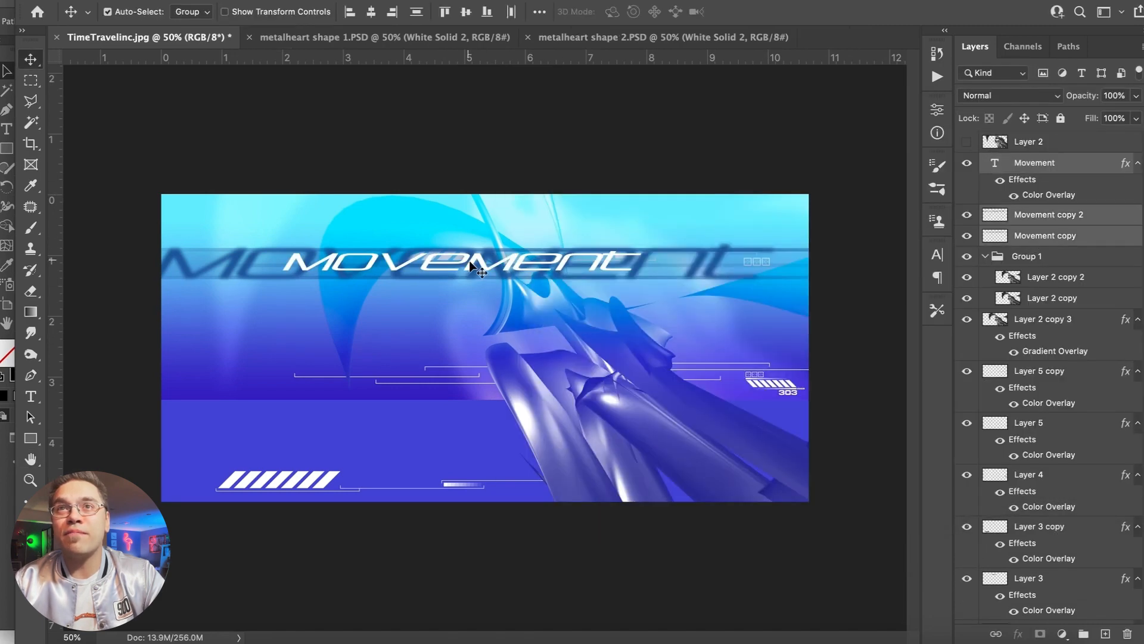
{"action": "left_click_drag", "start_coordinate": [474, 265], "coordinate": [459, 420]}
{"action": "key", "text": "ctrl+z"}
{"action": "left_click_drag", "start_coordinate": [385, 266], "coordinate": [292, 309]}
{"action": "left_click", "coordinate": [1040, 180]}
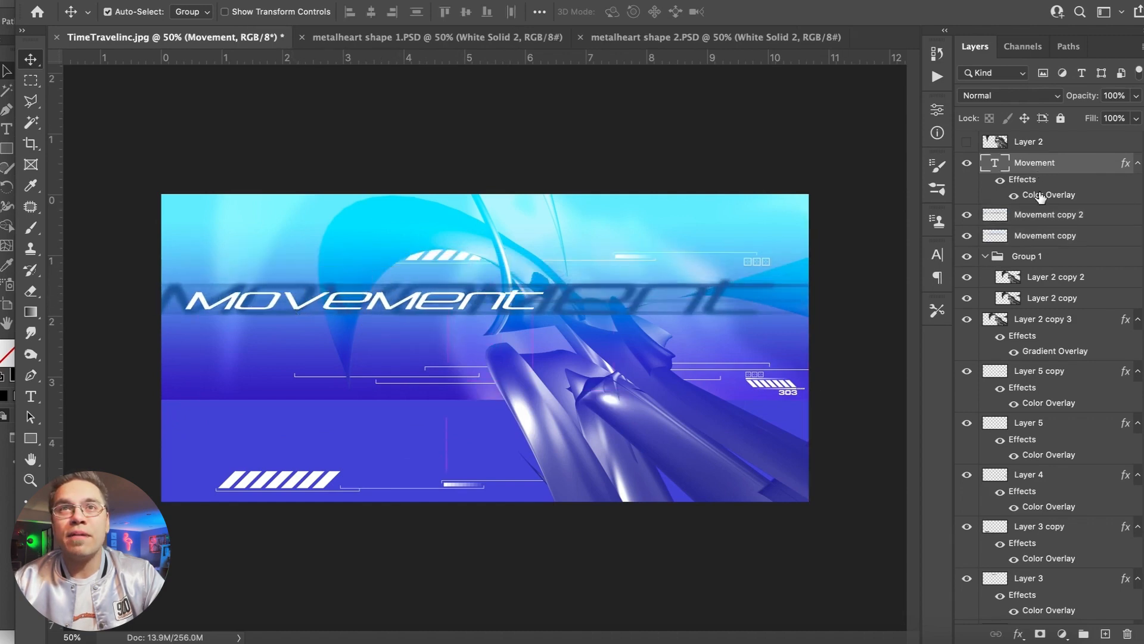
- Duplicate all layers from Layer 2 down to the Background and merge the copies into one layer above the stack
{"action": "left_click", "coordinate": [1079, 144]}
{"action": "scroll", "coordinate": [1067, 357], "scroll_direction": "down", "scroll_amount": 5}
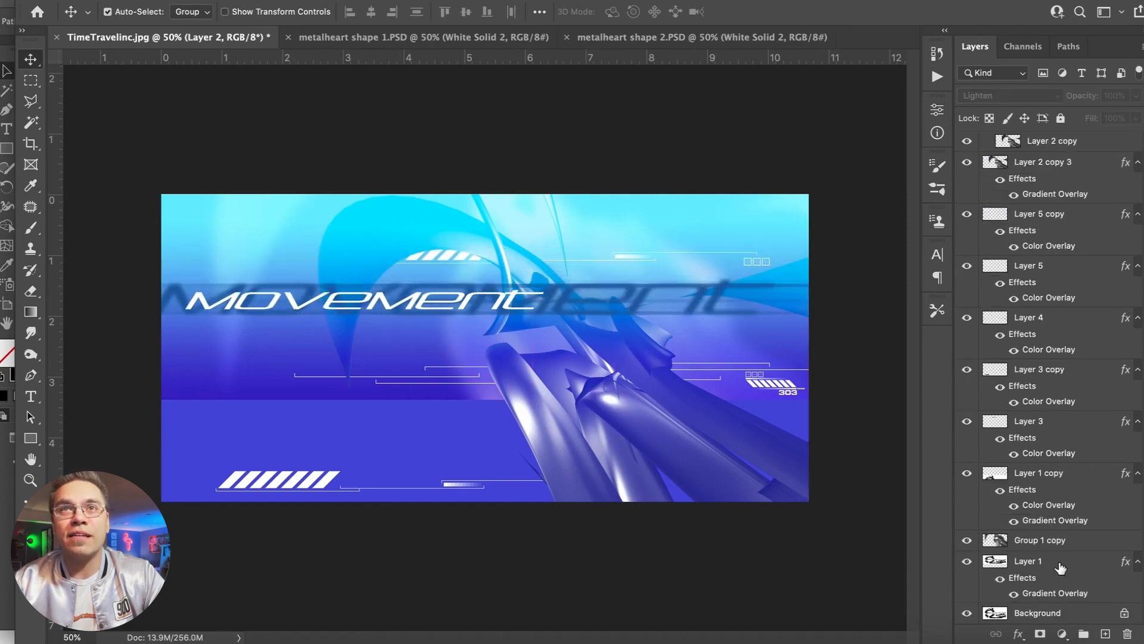
{"action": "left_click", "coordinate": [1059, 607], "text": "shift"}
{"action": "key", "text": "super+j"}
{"action": "left_click", "coordinate": [239, 1]}
{"action": "left_click", "coordinate": [252, 573]}
- Apply 400% Gaussian Add Noise to a duplicate of the merged layer and set its opacity to 10%
{"action": "left_click", "coordinate": [362, 2]}
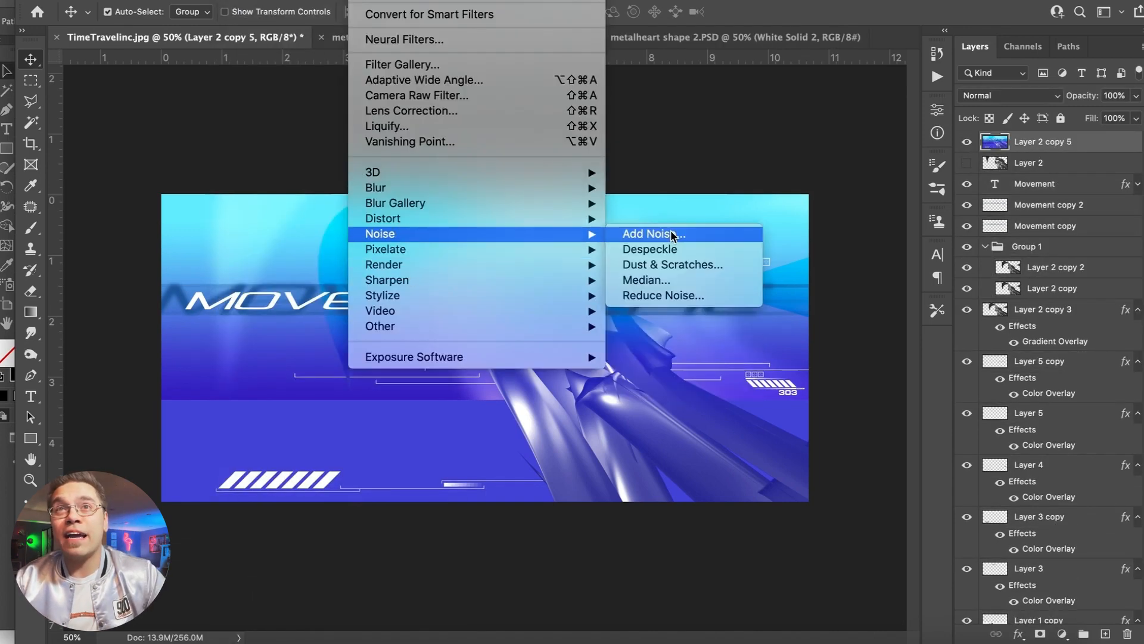
{"action": "left_click", "coordinate": [773, 140]}
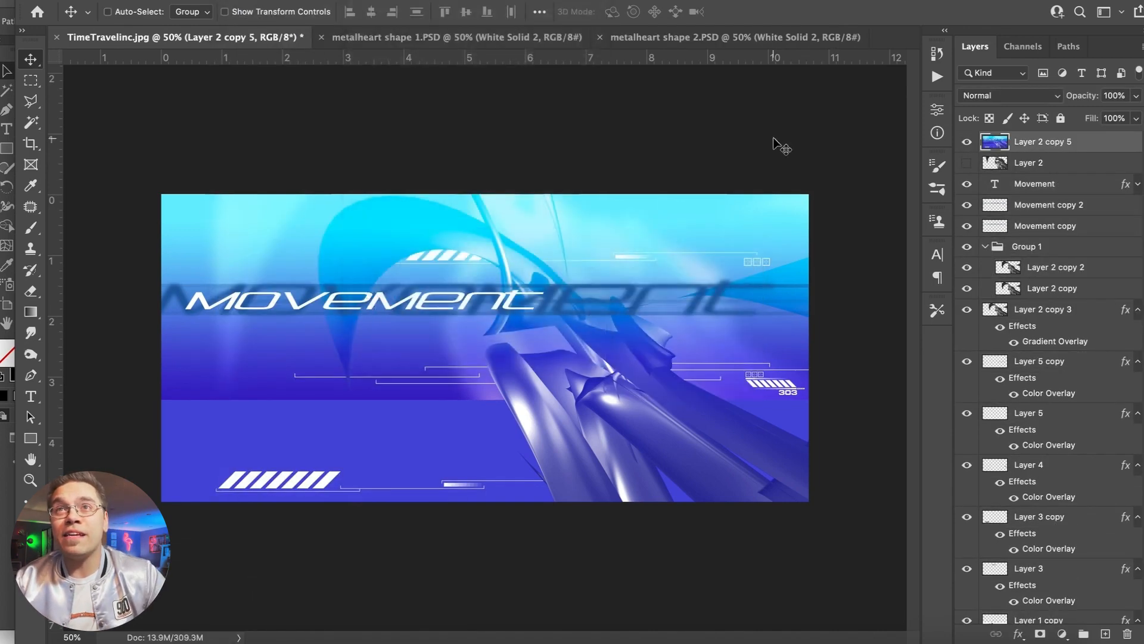
{"action": "key", "text": "super+j"}
{"action": "left_click", "coordinate": [363, 1]}
{"action": "mouse_move", "coordinate": [409, 232]}
{"action": "left_click", "coordinate": [477, 233]}
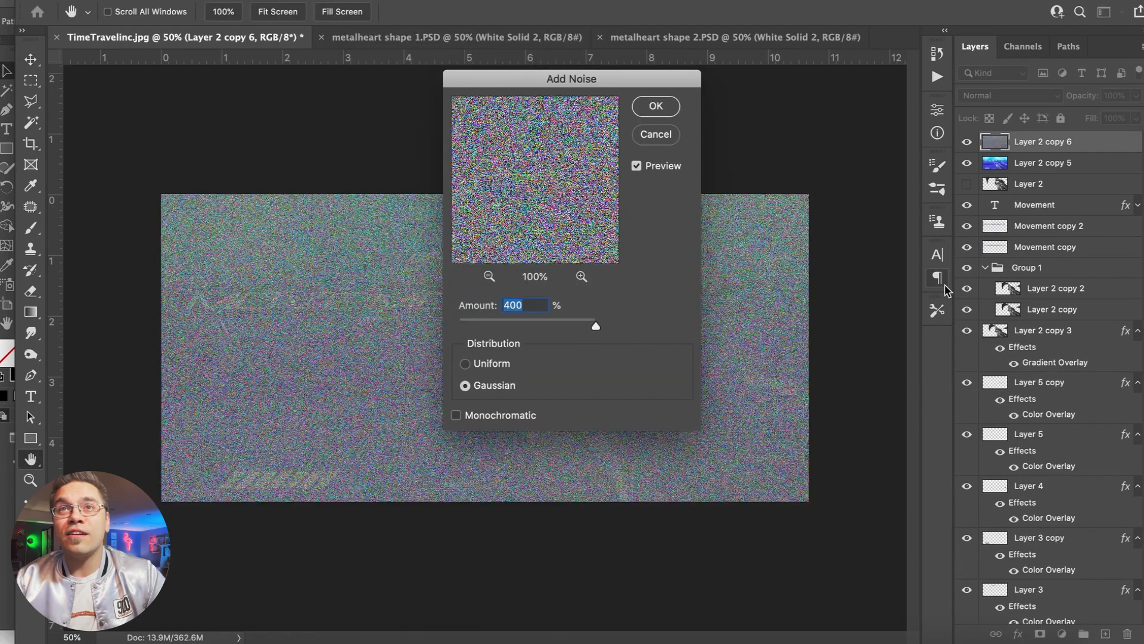
{"action": "key", "text": "Return"}
{"action": "double_click", "coordinate": [1113, 143]}
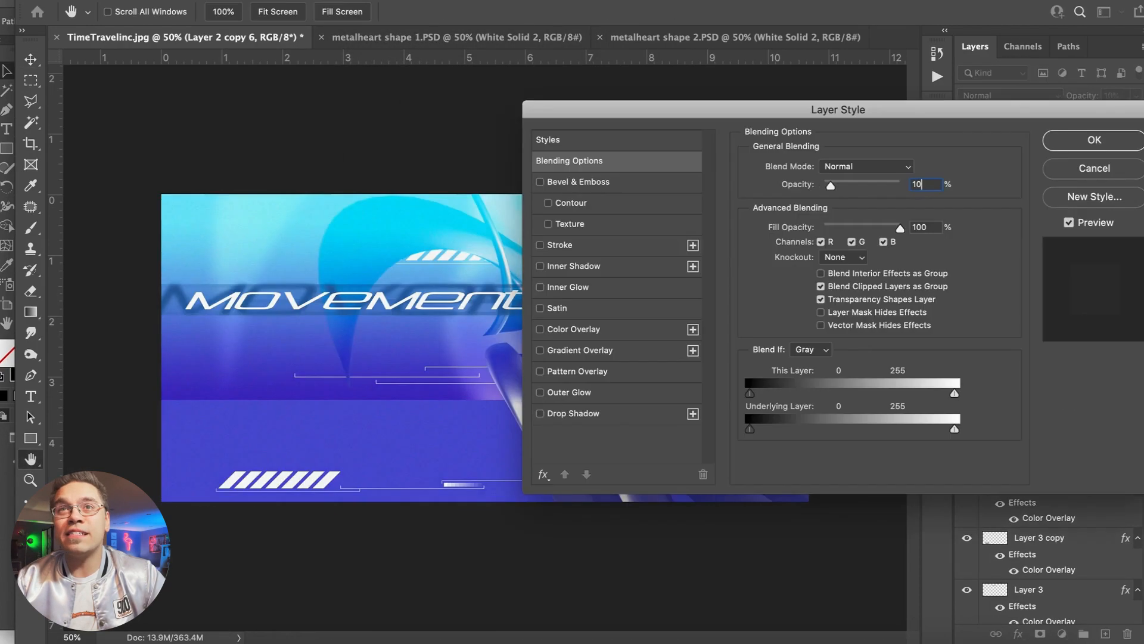
{"action": "left_click", "coordinate": [1115, 146]}
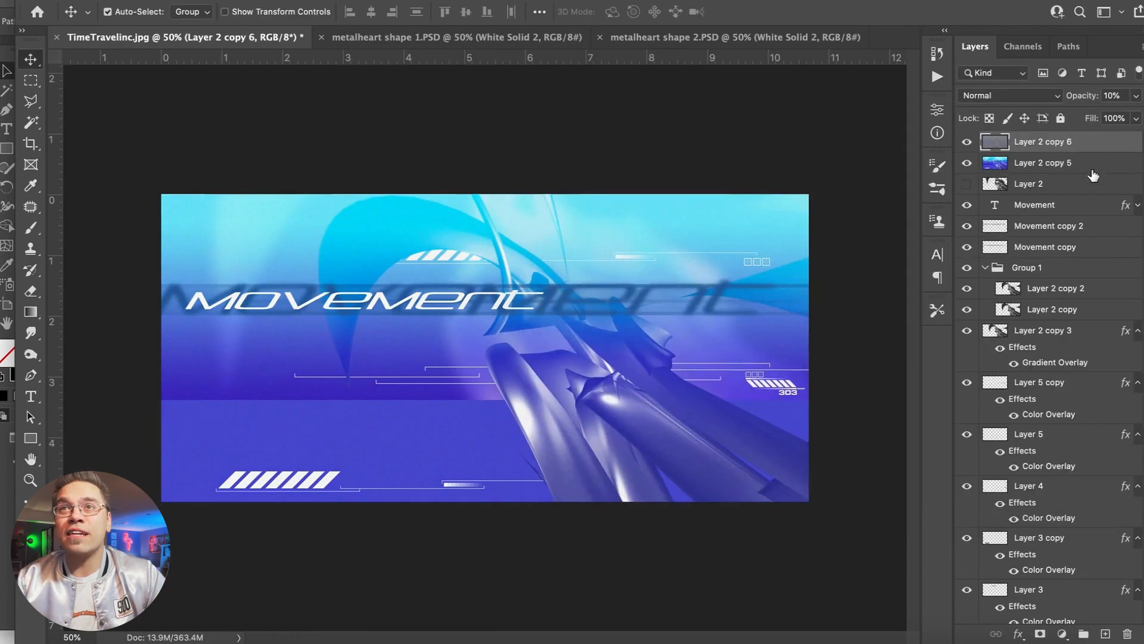
- Apply Color Halftone to another duplicate of the merged layer, beneath the noise layer, and set its opacity to 20%
{"action": "left_click", "coordinate": [1093, 171]}
{"action": "key", "text": "super+j"}
{"action": "left_click", "coordinate": [363, 1]}
{"action": "mouse_move", "coordinate": [421, 250]}
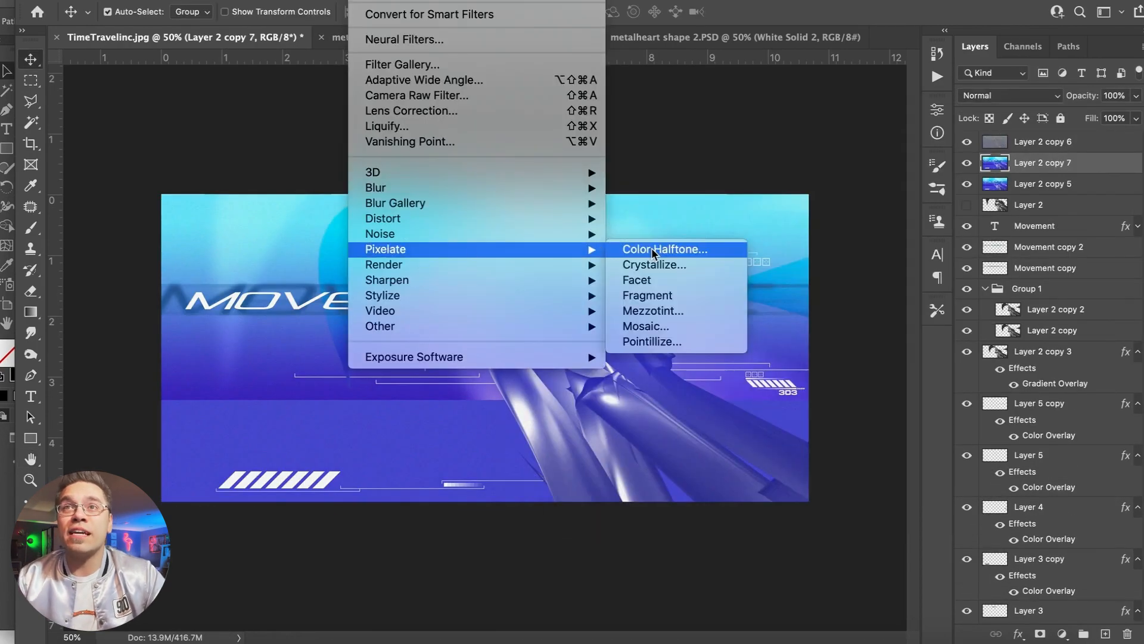
{"action": "left_click", "coordinate": [651, 248]}
{"action": "key", "text": "Return"}
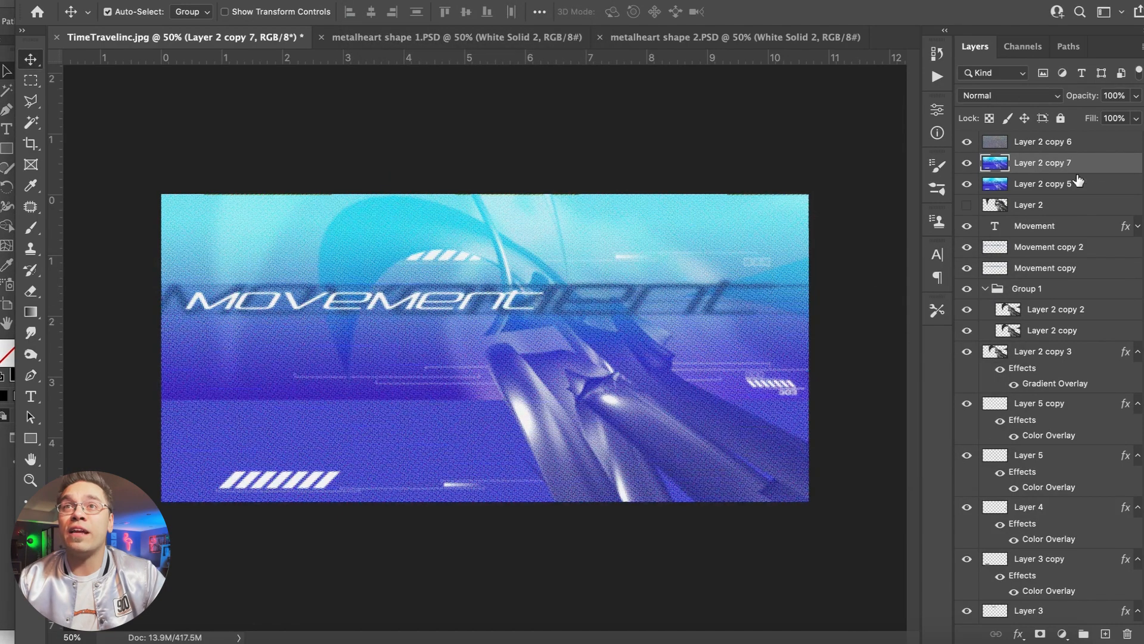
{"action": "double_click", "coordinate": [1097, 162]}
{"action": "type", "text": "30"}
{"action": "key", "text": "Return"}
- Examine the halftone and noise texture across the banner up close in full-screen view, and return to the standard workspace
{"action": "key", "text": "f"}
{"action": "key", "text": "f"}
{"action": "key", "text": "super+plus"}
{"action": "key", "text": "super+plus"}
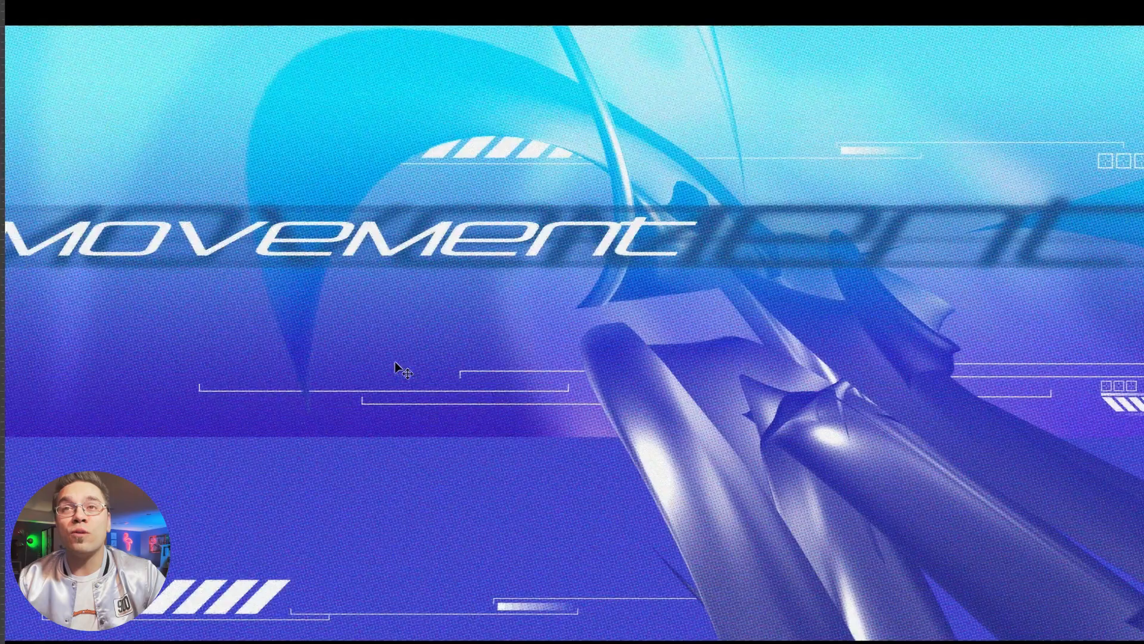
{"action": "key", "text": "f"}
{"action": "key", "text": "super+minus"}
{"action": "key", "text": "super+minus"}
{"action": "key", "text": "super+minus"}
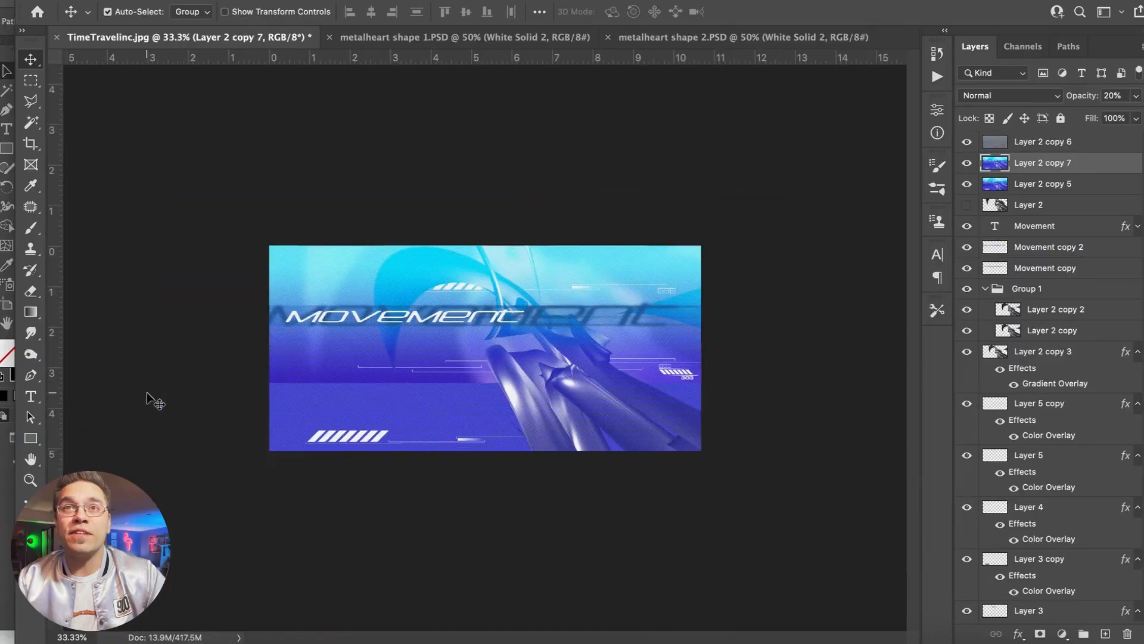